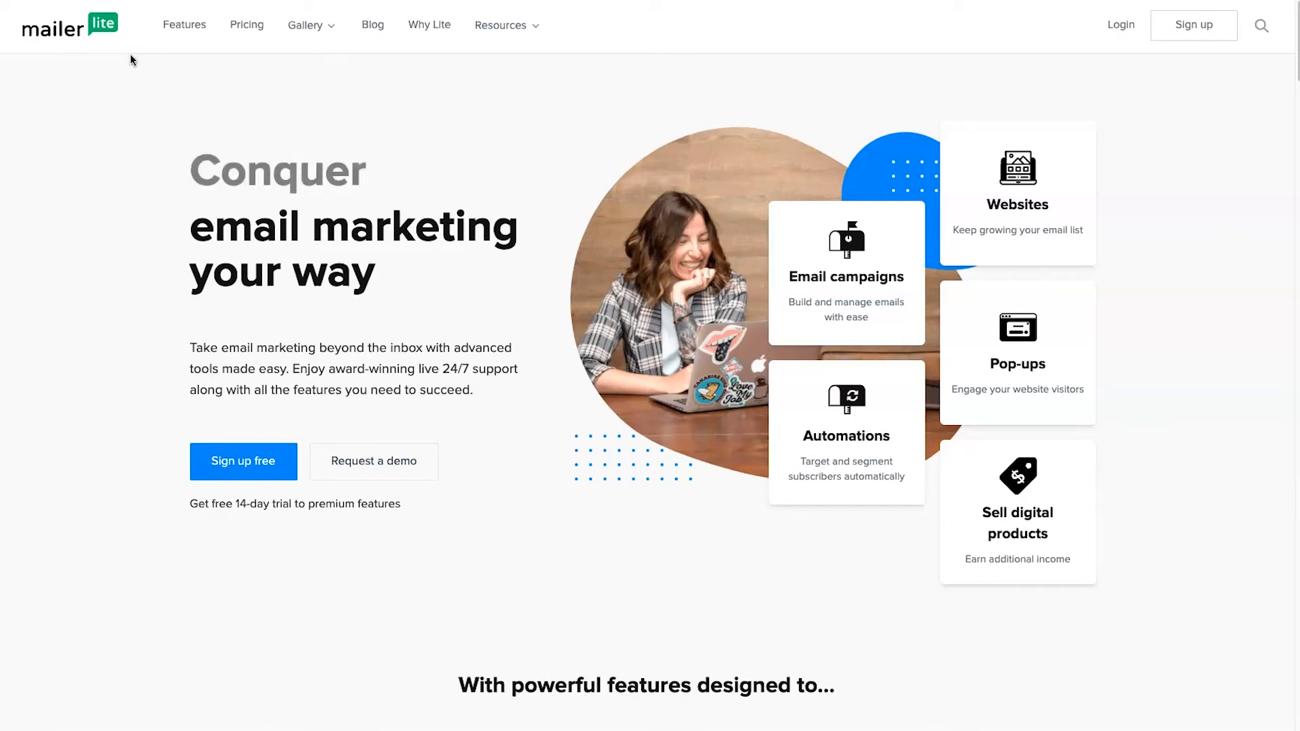
Open the Features page and find the All features overview
click(189, 27)
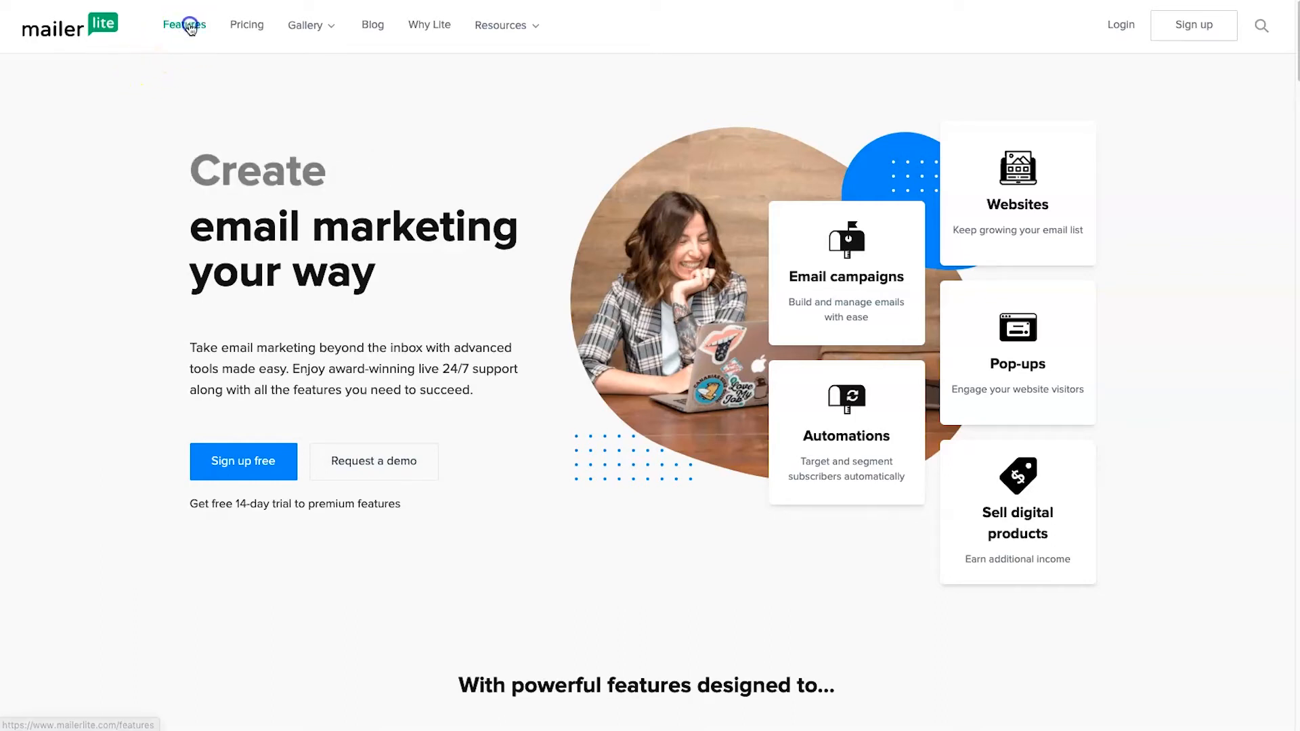
scroll(429, 327, down, 1)
scroll(430, 325, down, 20)
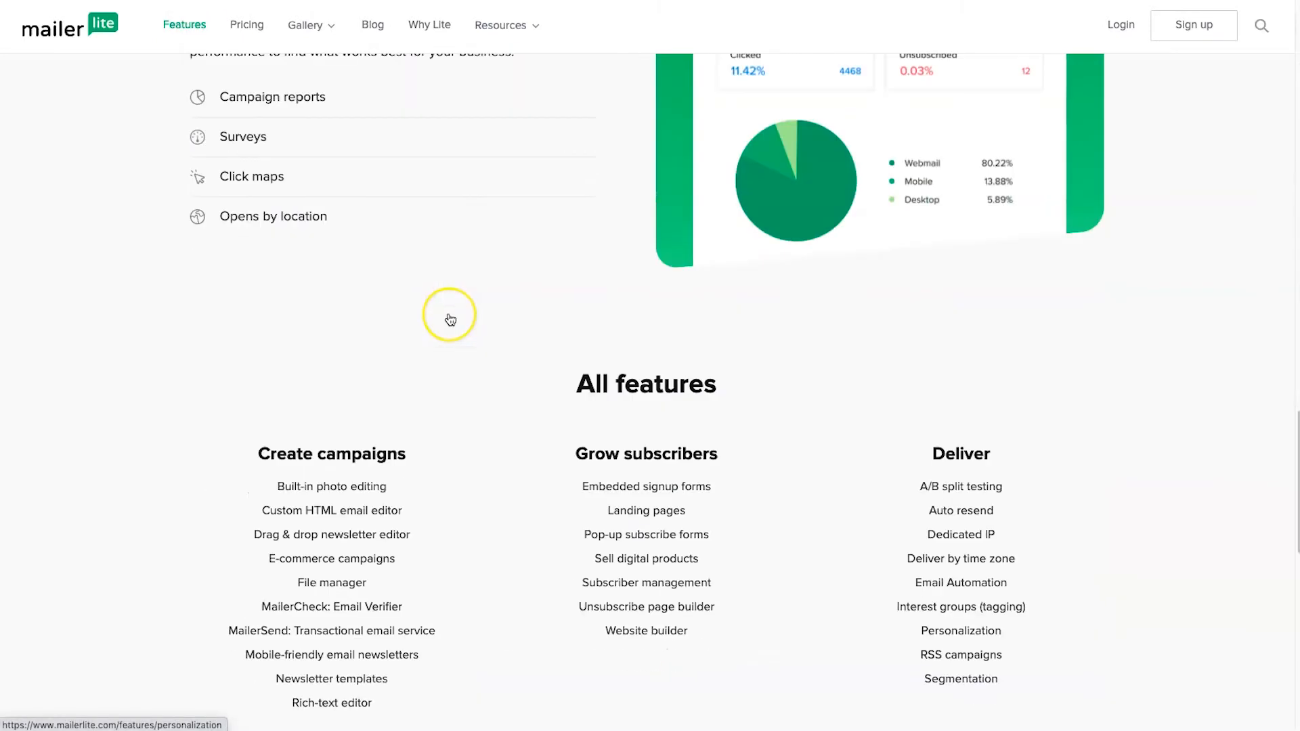
scroll(450, 319, down, 8)
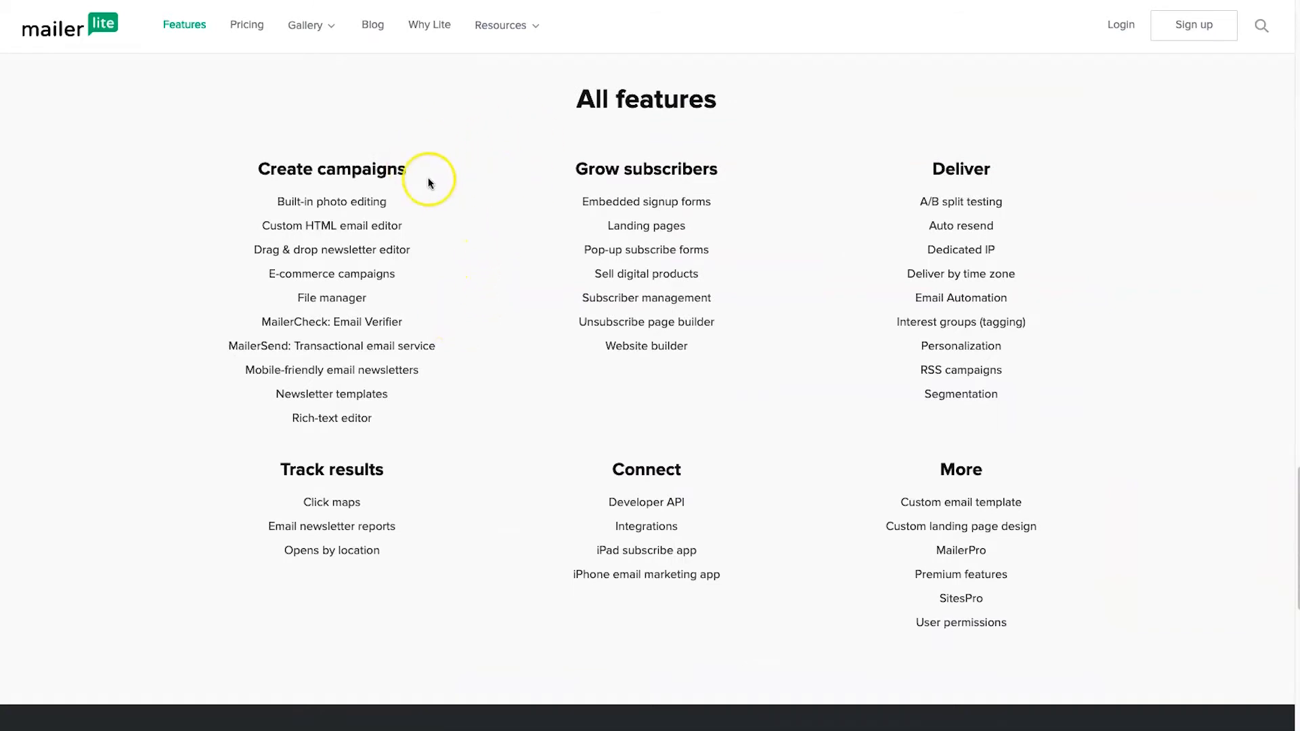
scroll(406, 162, down, 1)
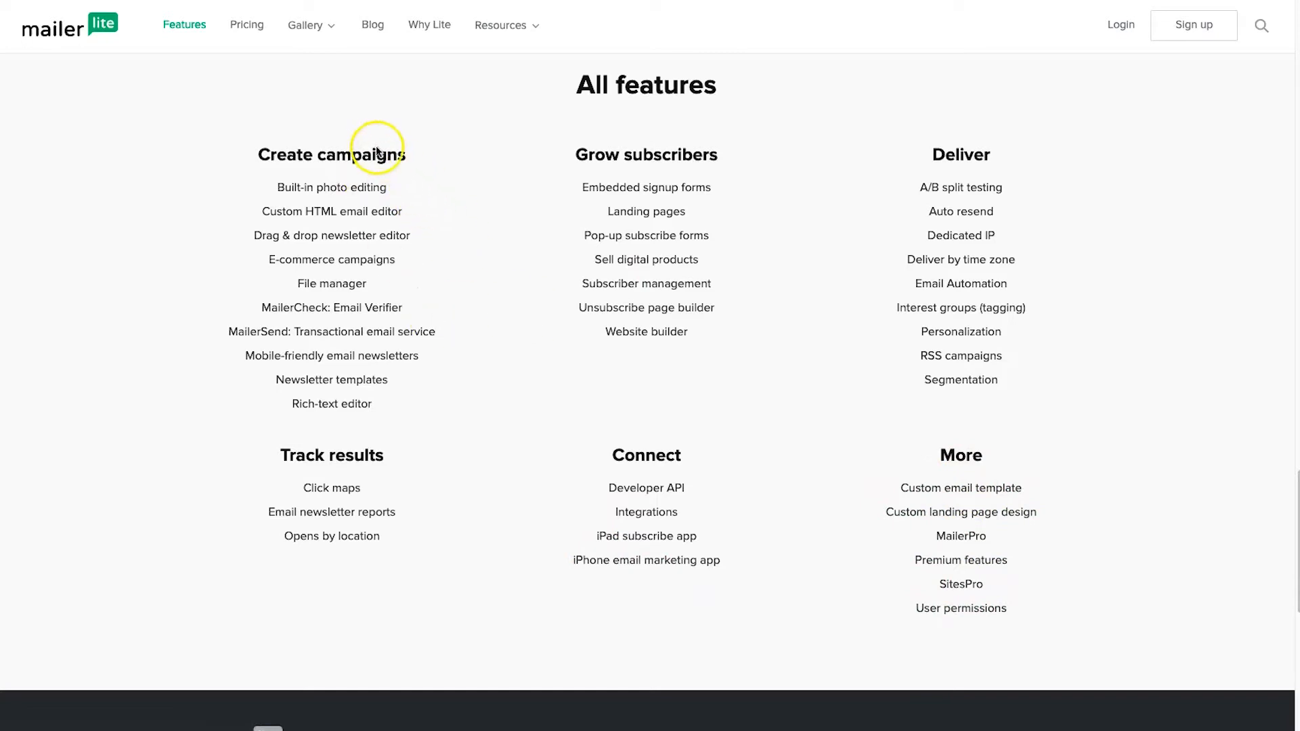
Review the Create campaigns features, including the custom HTML editor, drag & drop newsletter editor, file manager and MailerCheck email verifier
click(205, 145)
click(446, 141)
drag(436, 155, 241, 149)
click(234, 161)
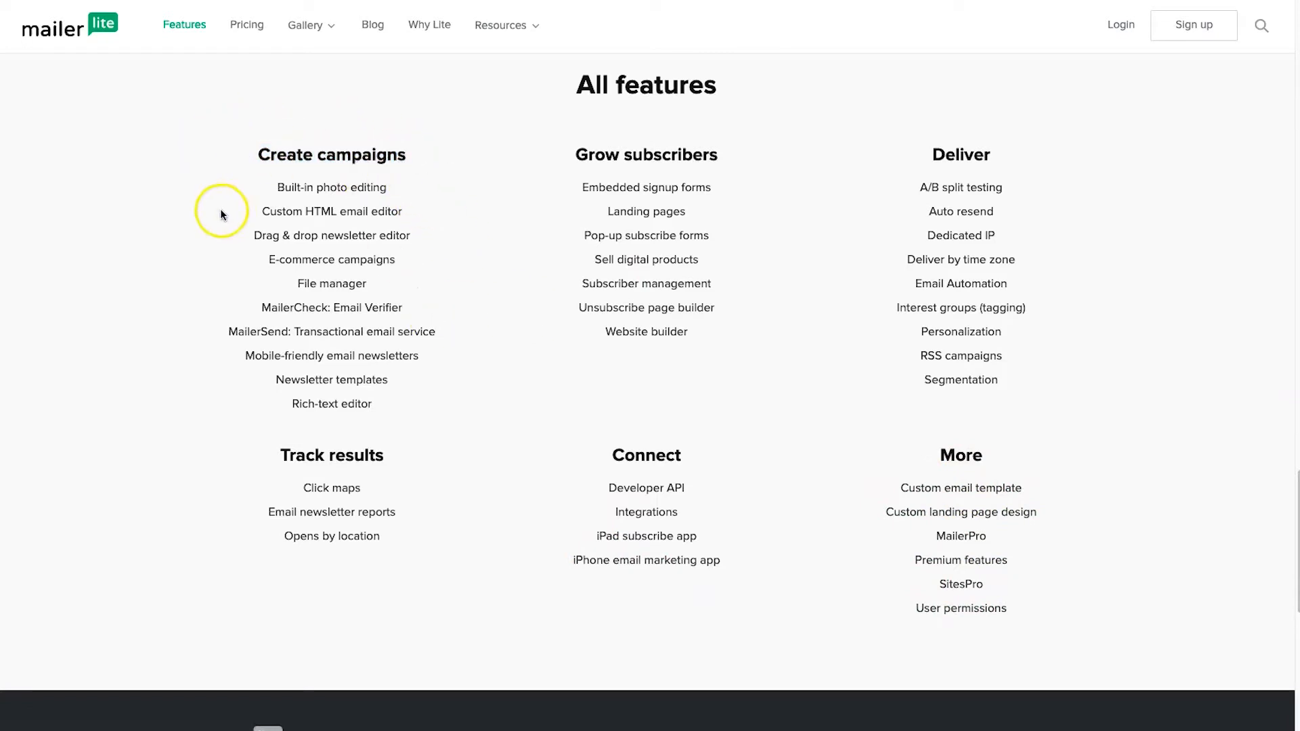
drag(217, 213, 425, 239)
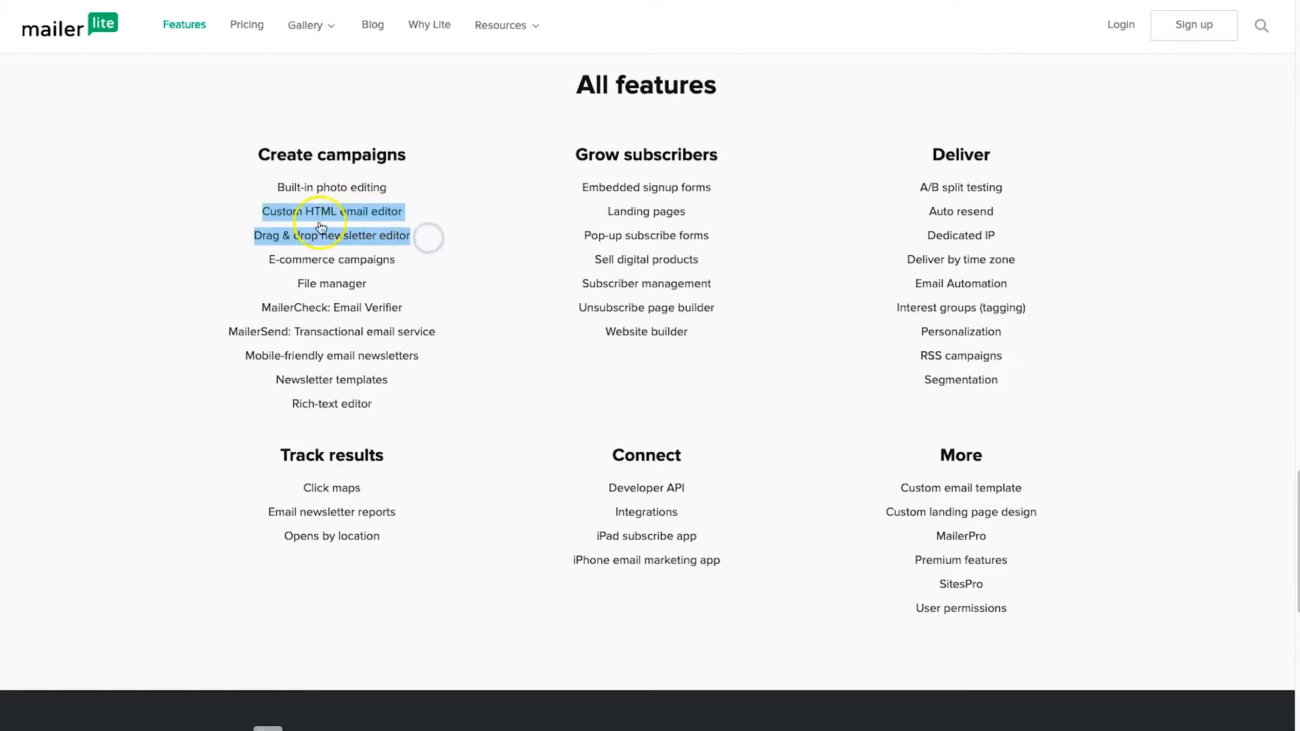
click(448, 266)
drag(237, 313, 437, 308)
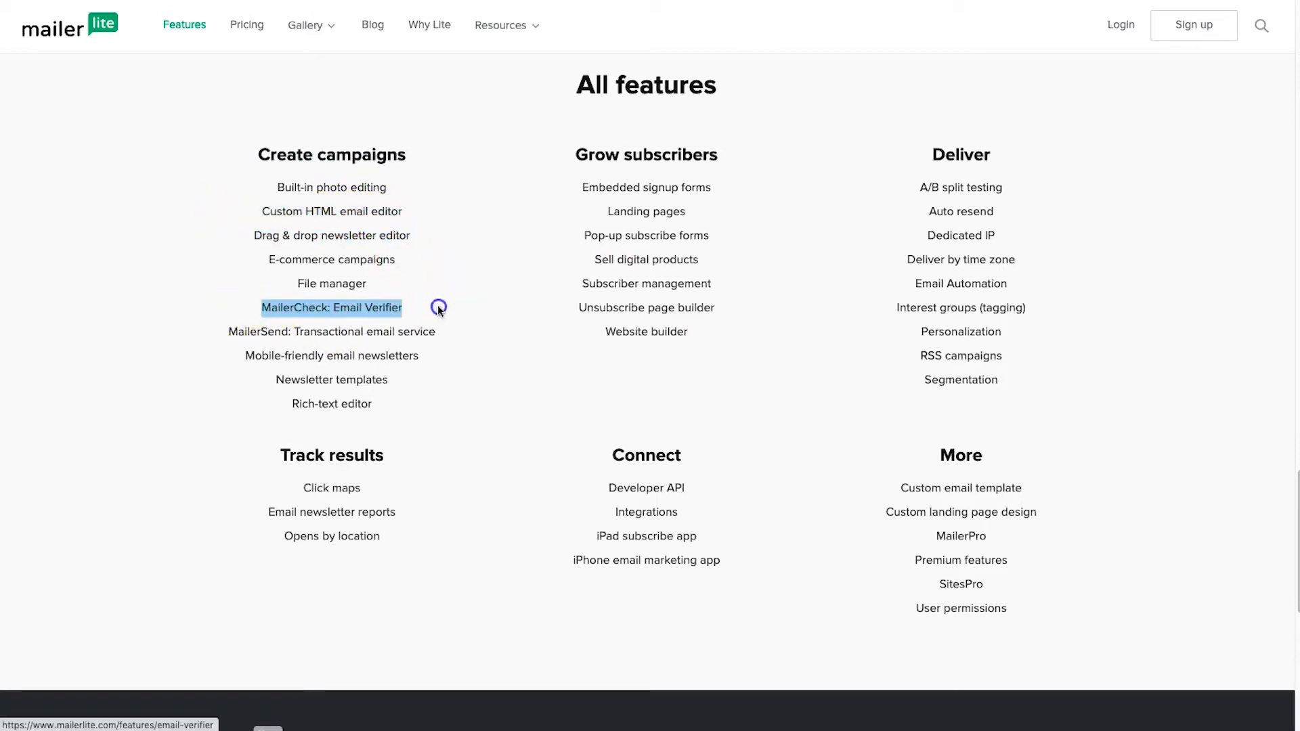
click(437, 309)
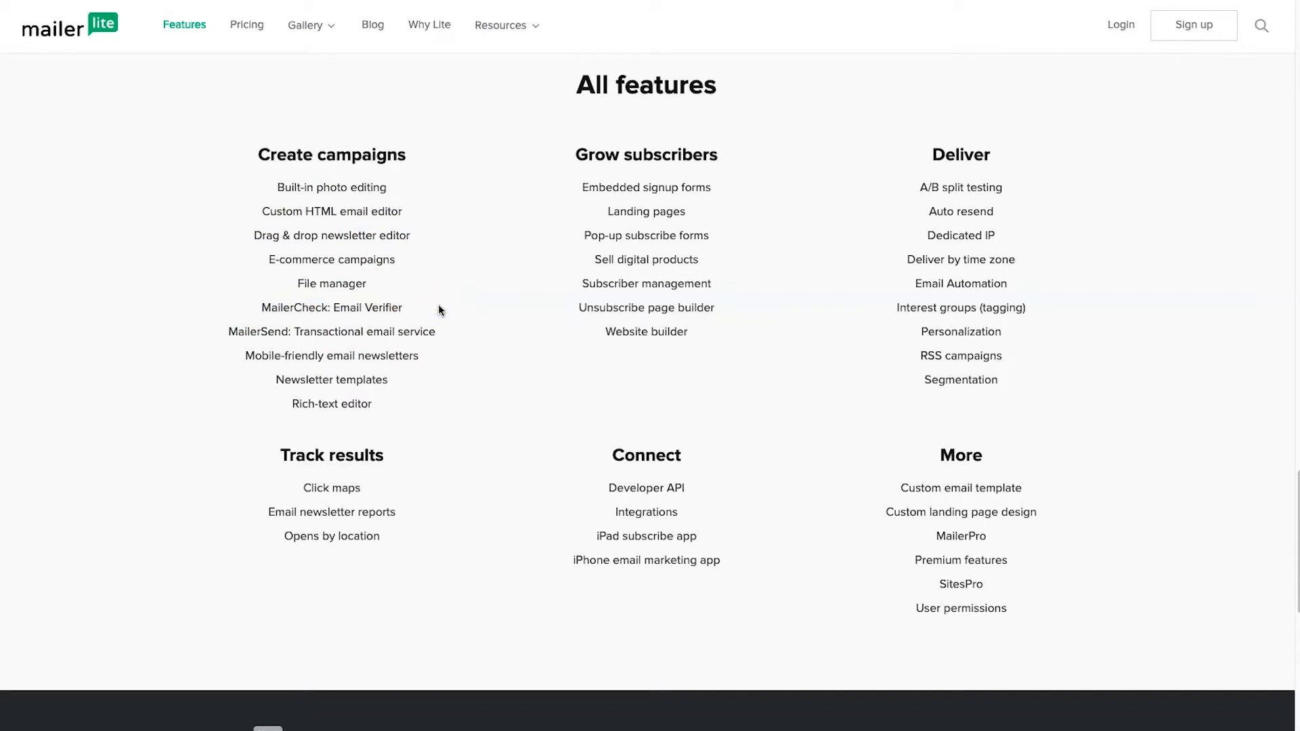
drag(438, 308, 238, 311)
click(238, 308)
drag(264, 295, 405, 284)
Review the Website builder under Grow subscribers, and A/B split testing and Auto resend under Deliver
drag(714, 332, 597, 335)
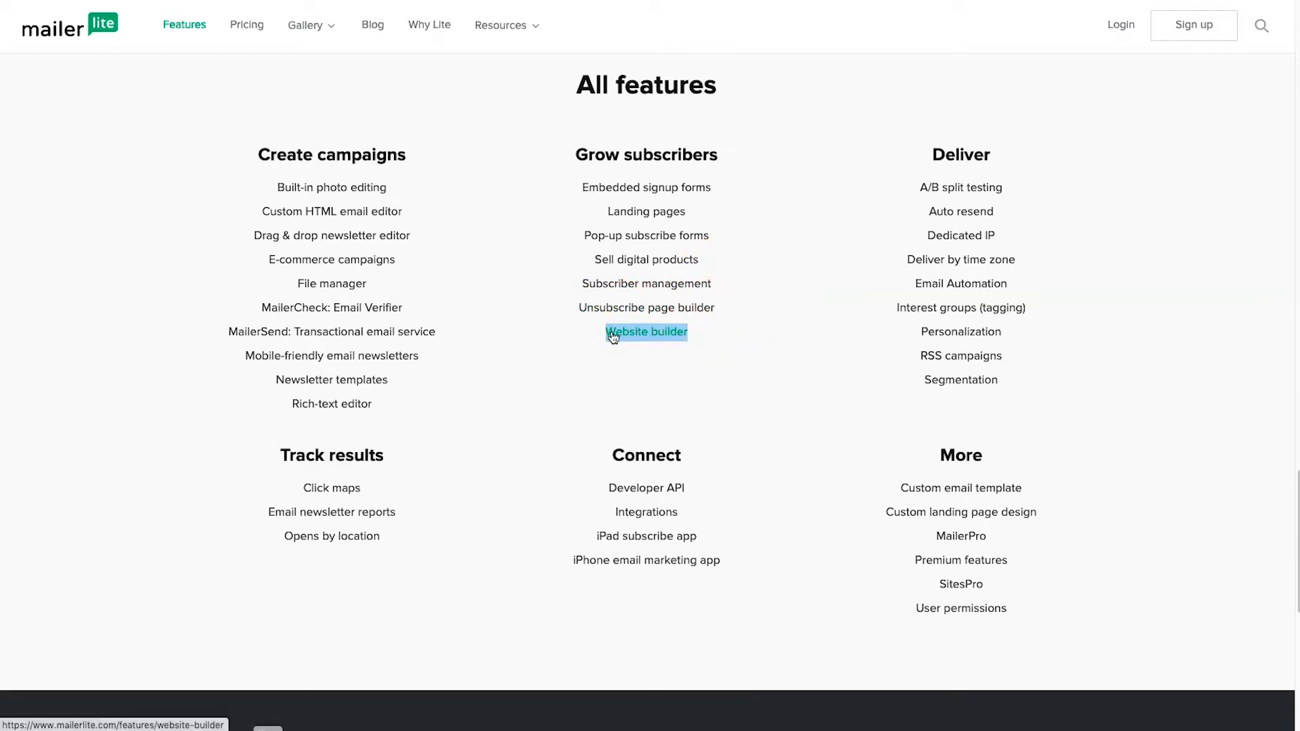
click(716, 351)
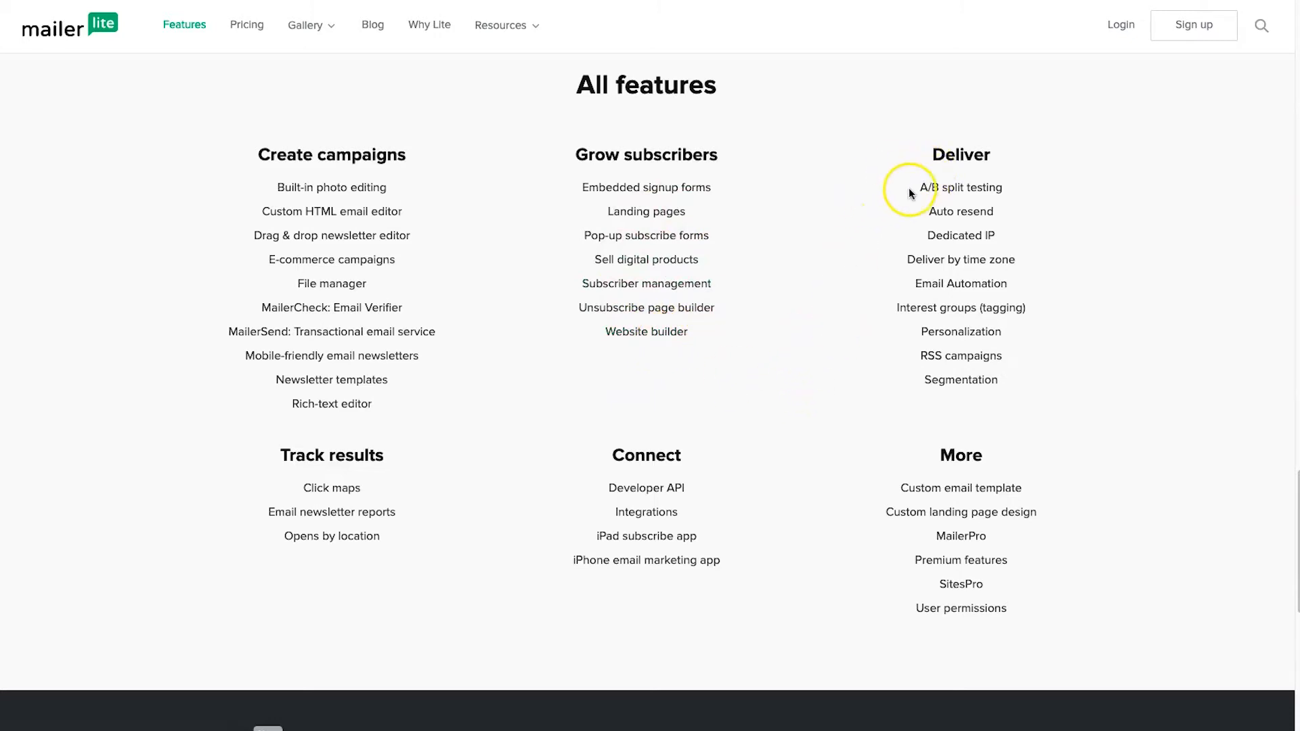
drag(911, 187, 1014, 197)
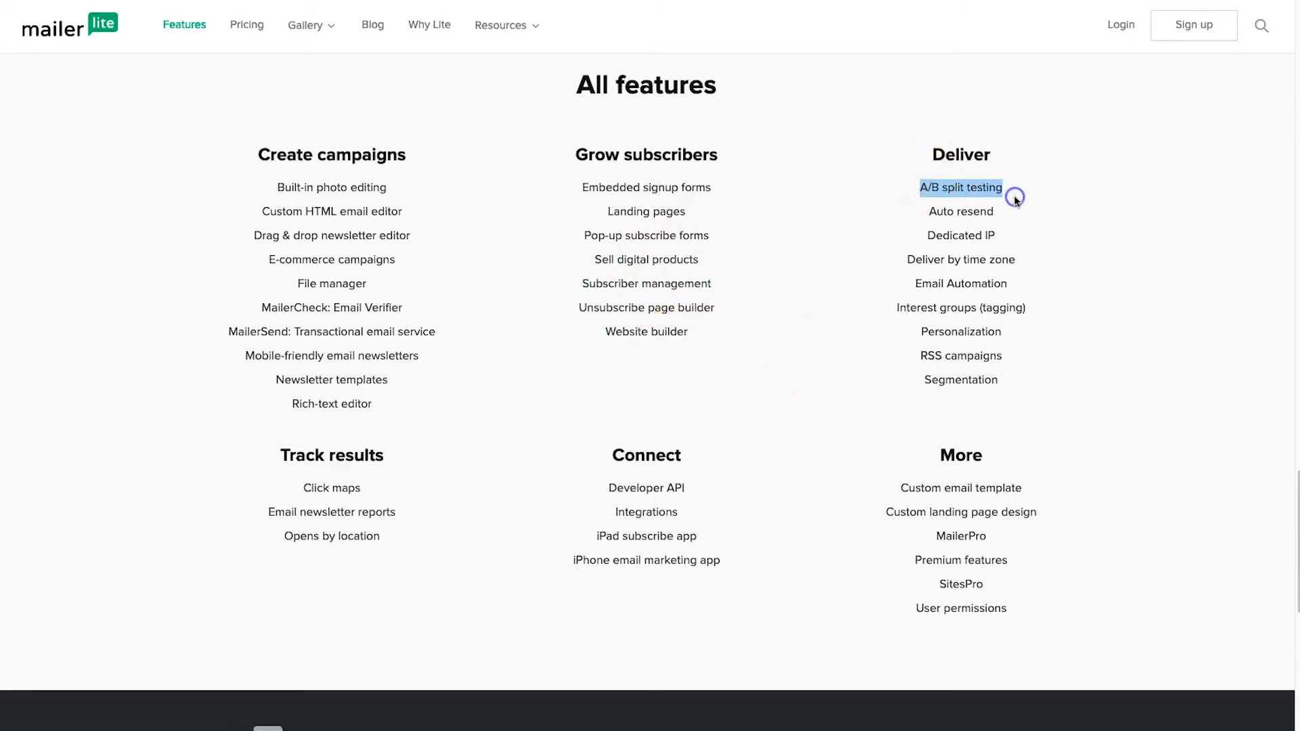
click(1033, 231)
drag(873, 206, 1024, 221)
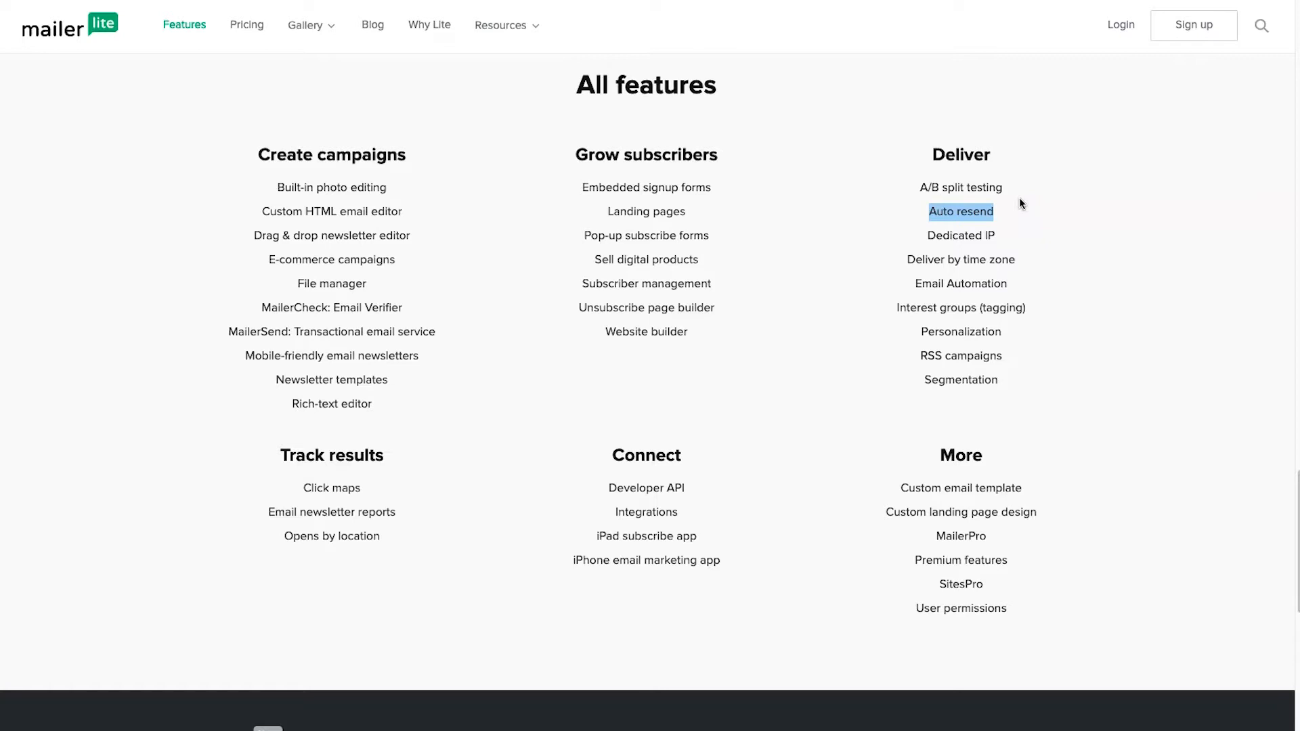
drag(1019, 202, 904, 184)
click(898, 203)
Review the remaining Deliver features from Dedicated IP to Segmentation, and the iPhone email marketing app under Connect
drag(915, 249, 1035, 252)
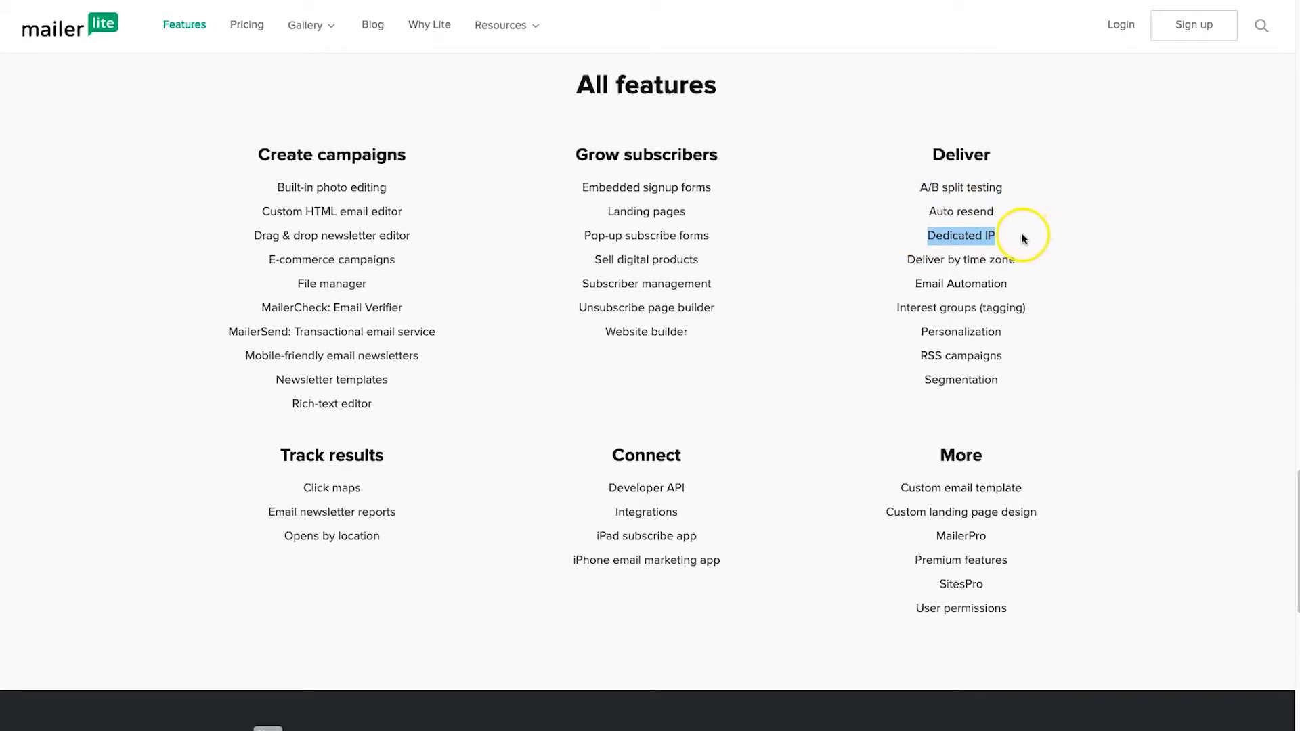
click(1021, 234)
drag(901, 274, 1022, 282)
drag(865, 261, 1039, 277)
click(1065, 316)
drag(903, 333, 1079, 384)
click(1078, 381)
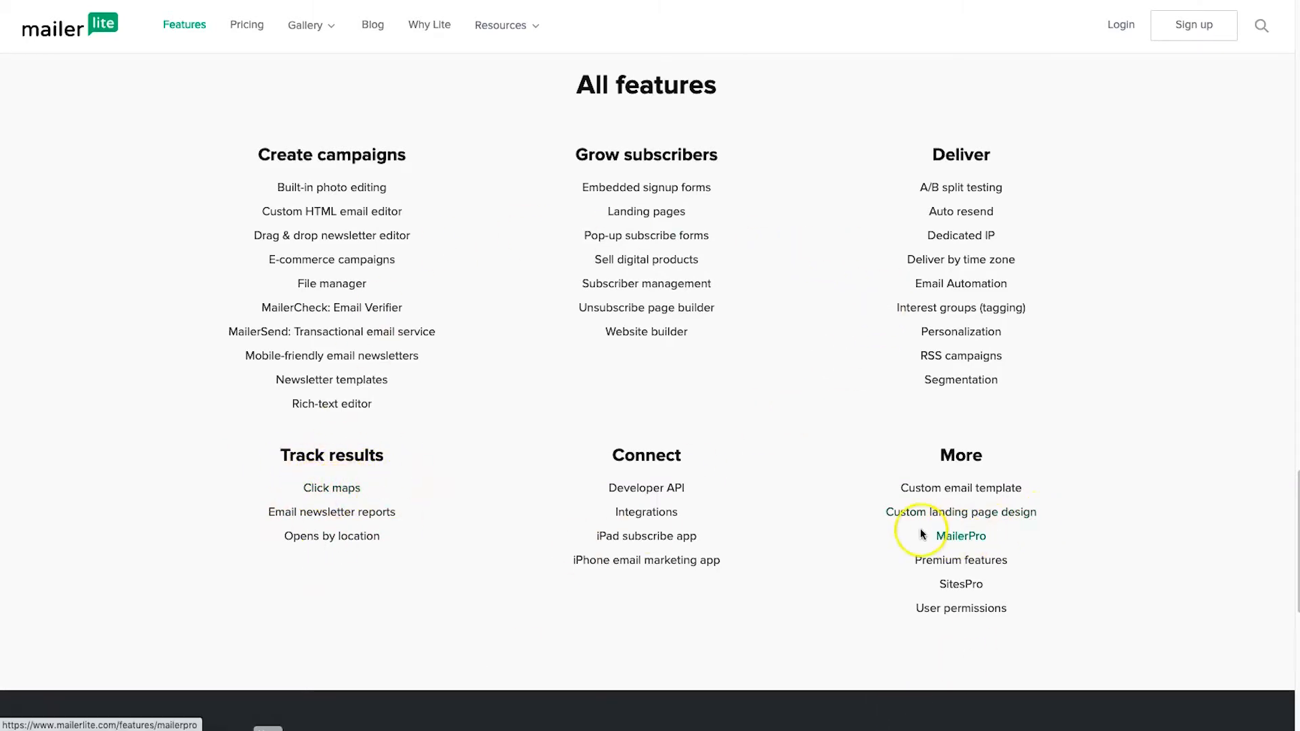
click(601, 570)
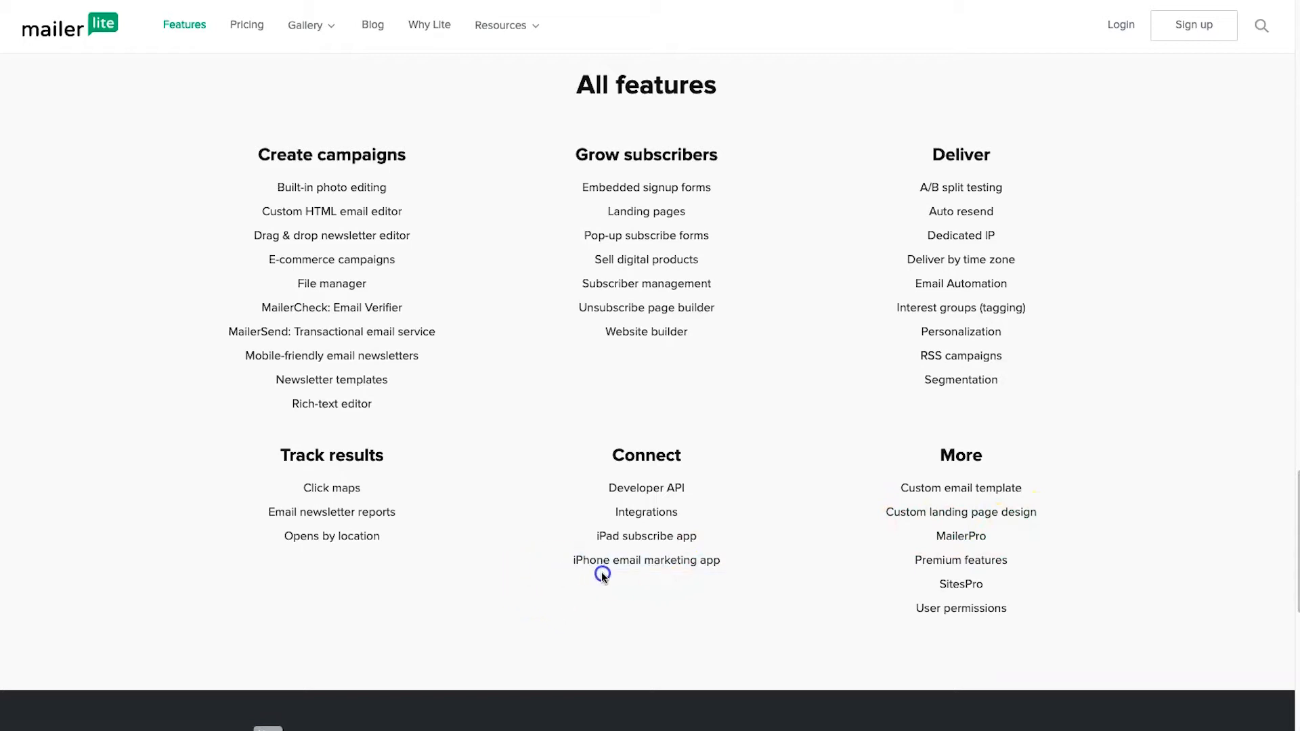
drag(724, 558, 652, 576)
Open the Pricing page and check the monthly and annual cost for 1,000 subscribers
click(245, 31)
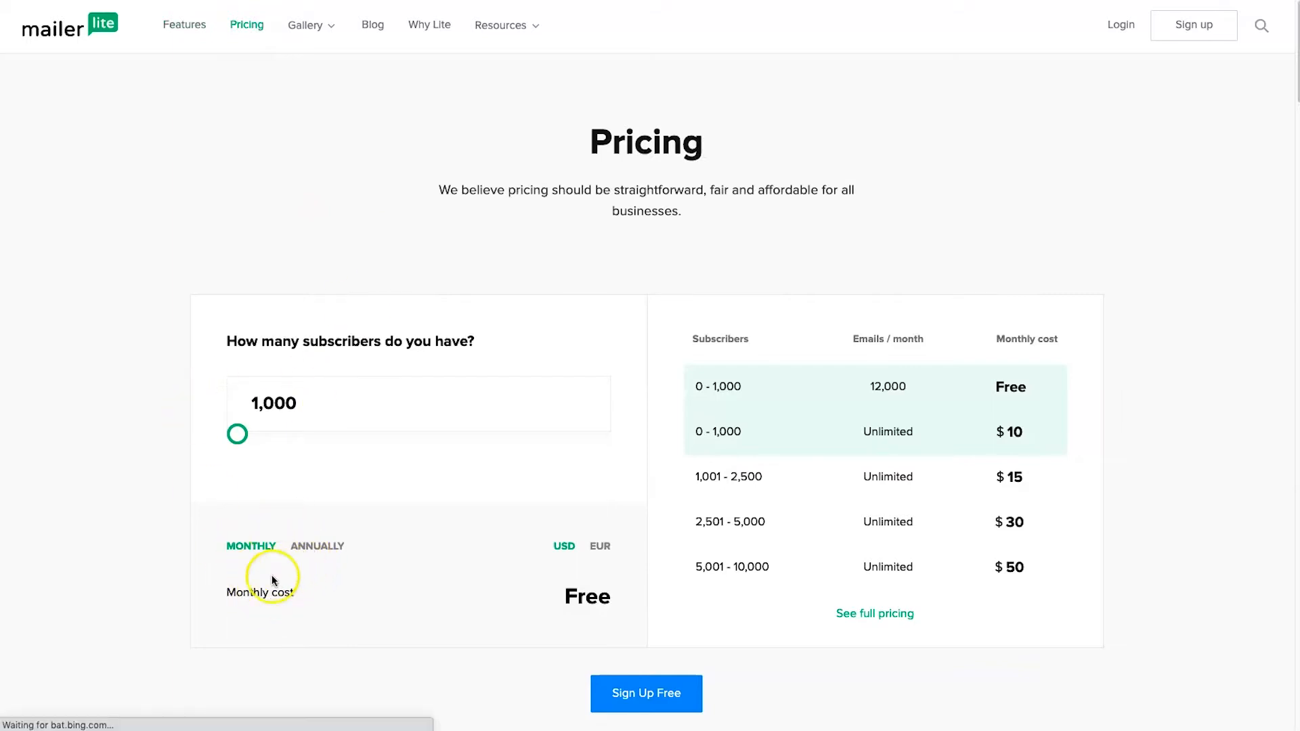
click(302, 547)
click(252, 548)
drag(317, 595, 228, 589)
drag(540, 598, 607, 598)
click(608, 597)
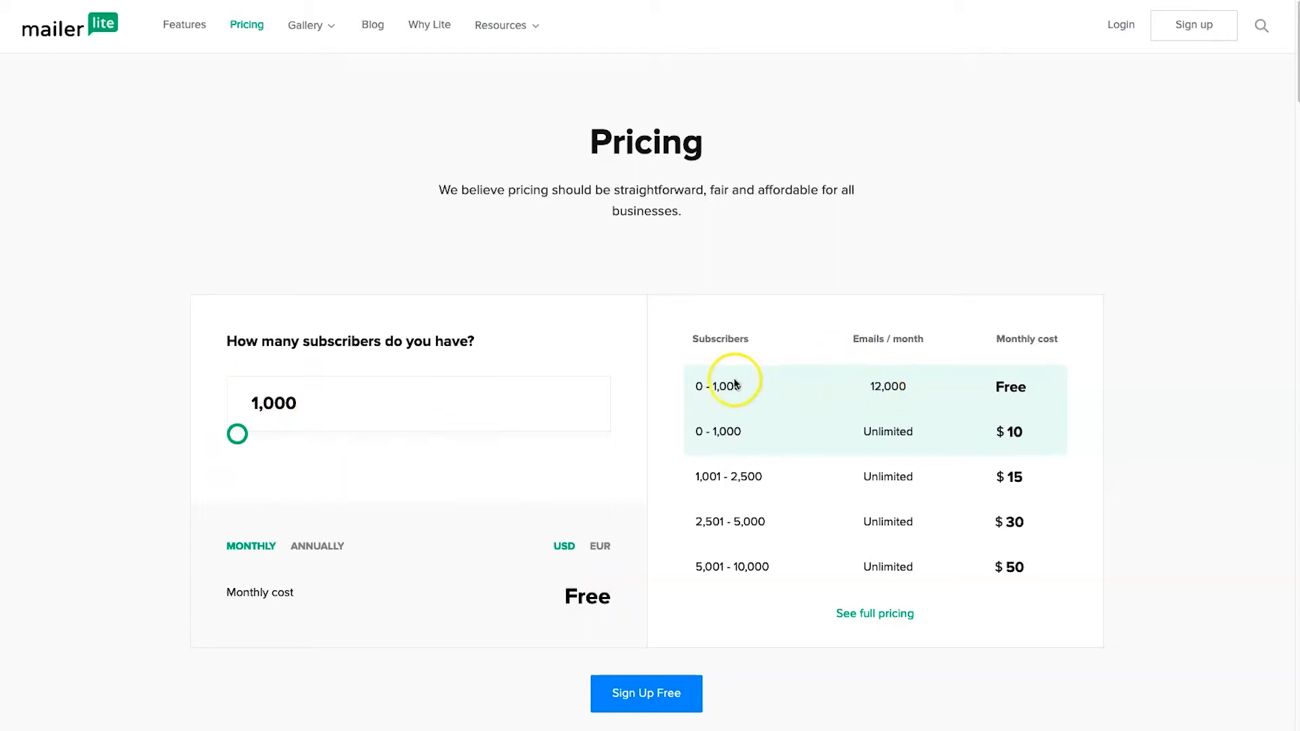
click(236, 439)
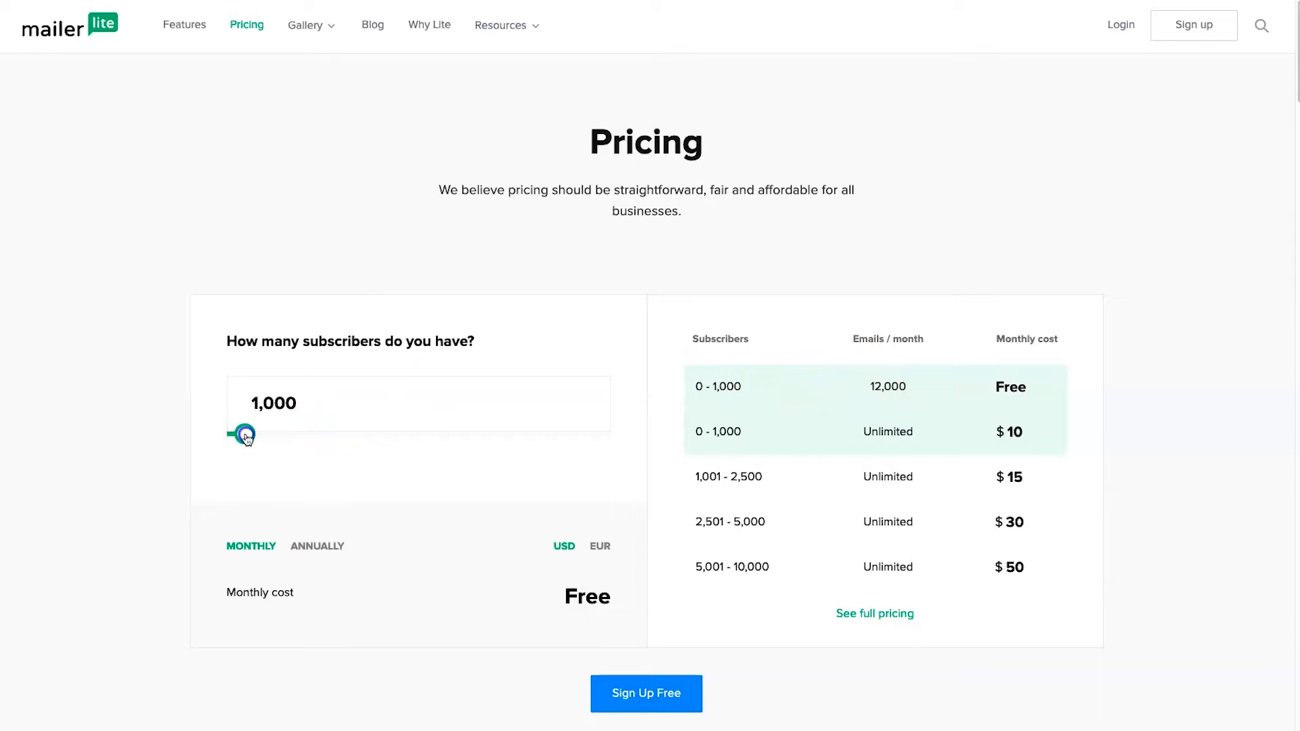
drag(253, 438, 231, 438)
Compare the emails per month and monthly cost of the two plans for 0 - 1,000 subscribers
drag(863, 391, 923, 389)
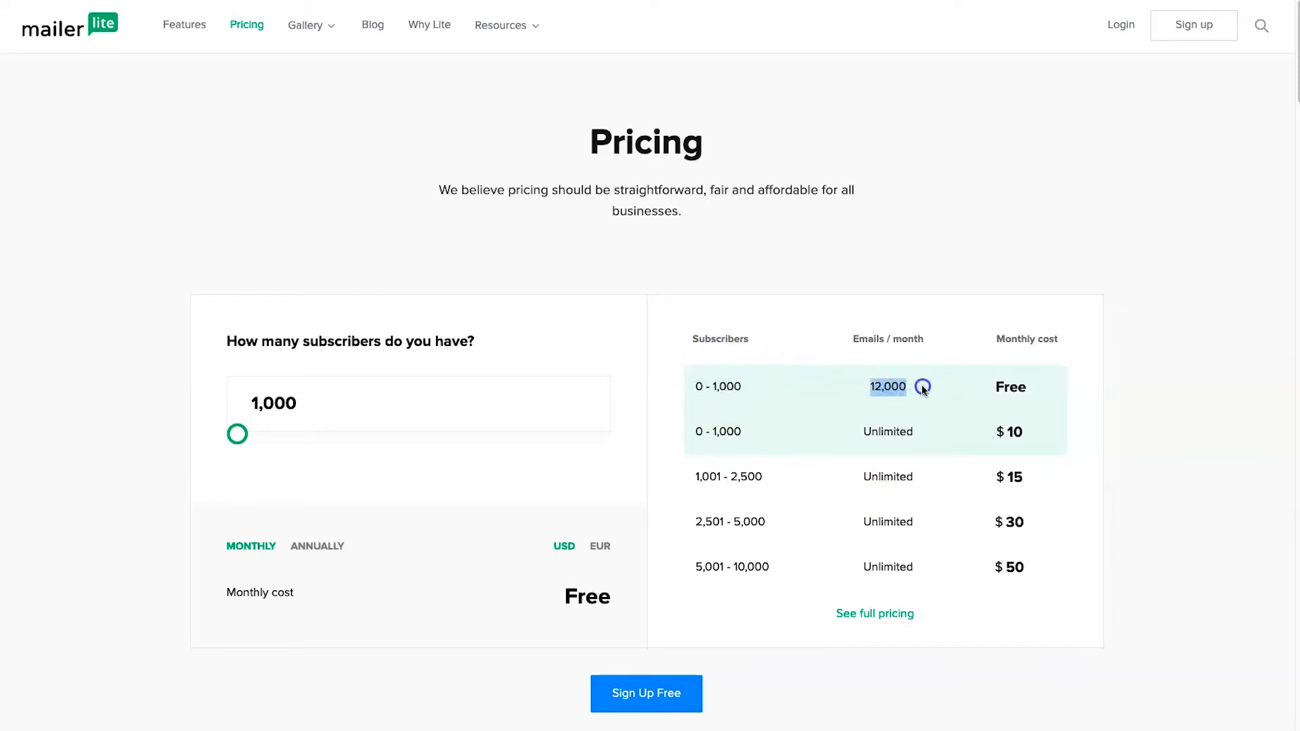
click(995, 398)
drag(1002, 387, 1048, 387)
click(1048, 386)
drag(880, 389, 949, 386)
double_click(895, 435)
click(914, 435)
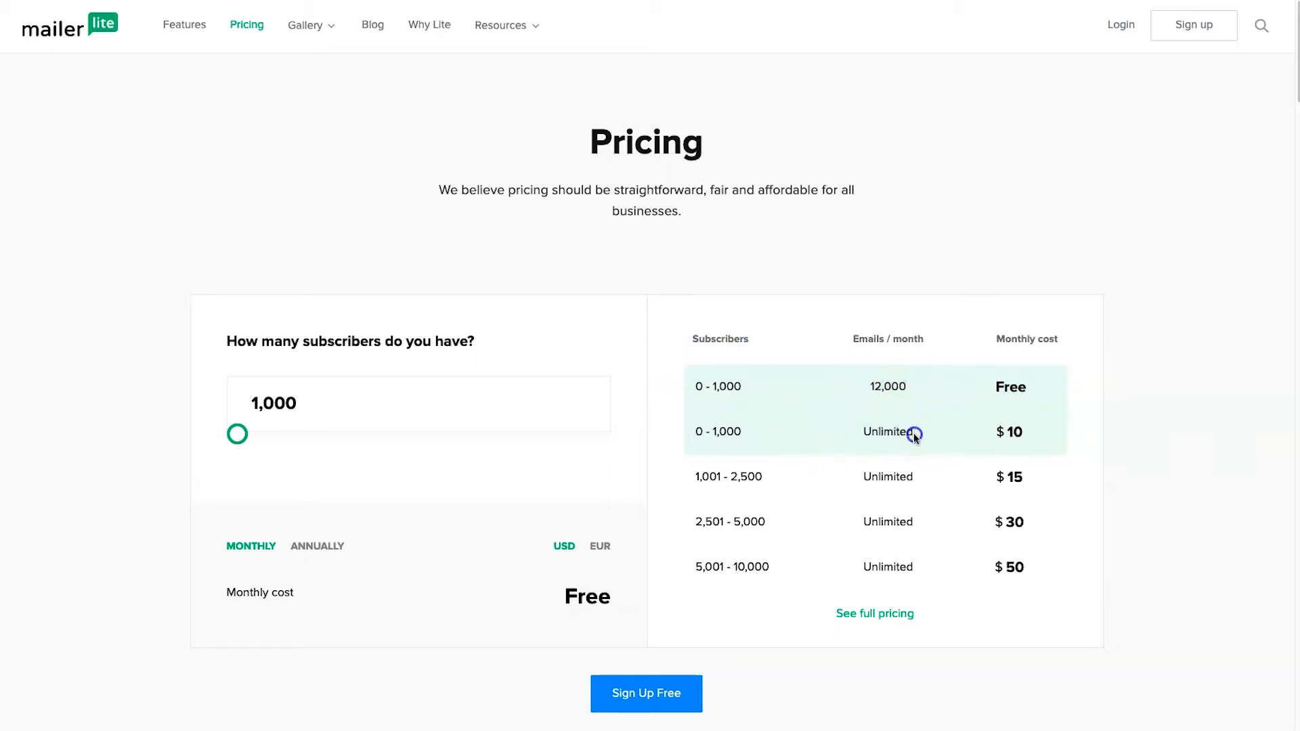
drag(951, 431, 1060, 433)
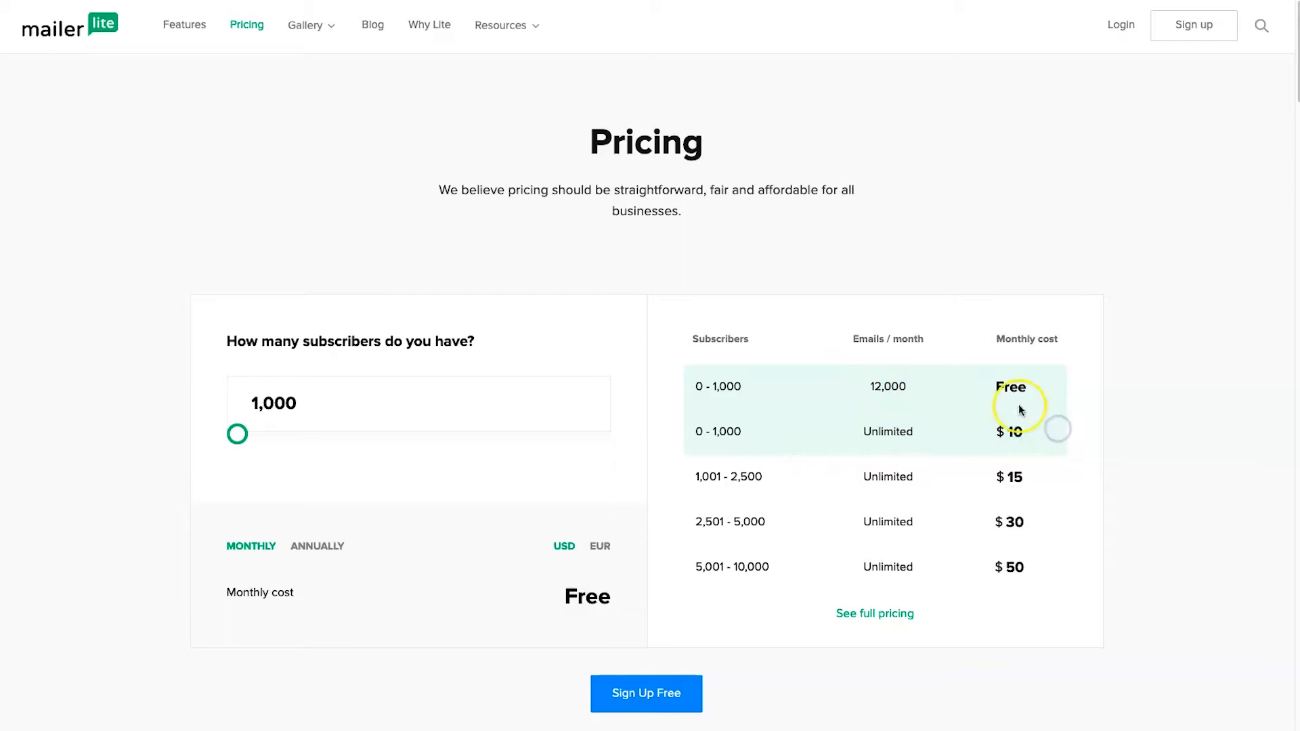
Check the email allowance and monthly cost for 1,001 - 2,500 subscribers
drag(695, 477, 754, 476)
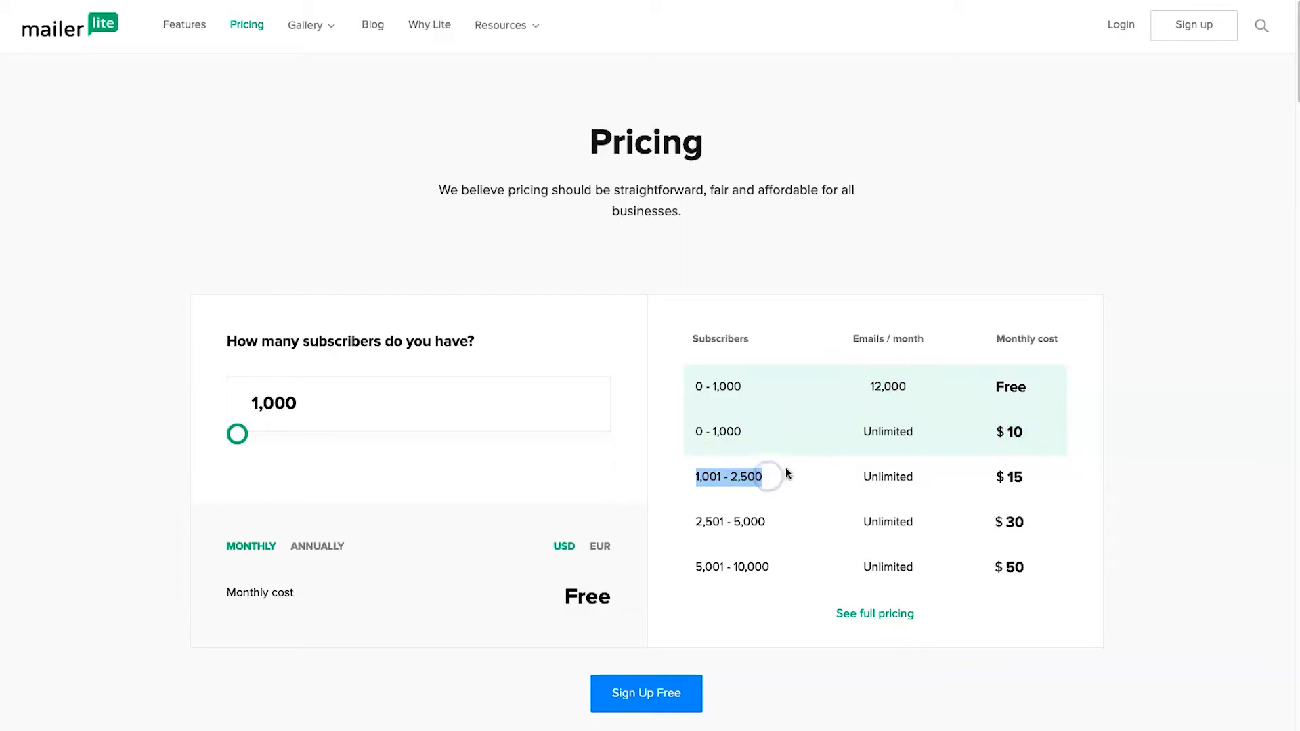
drag(864, 478, 1050, 480)
click(1050, 478)
drag(1039, 482, 977, 478)
click(977, 479)
scroll(906, 613, down, 1)
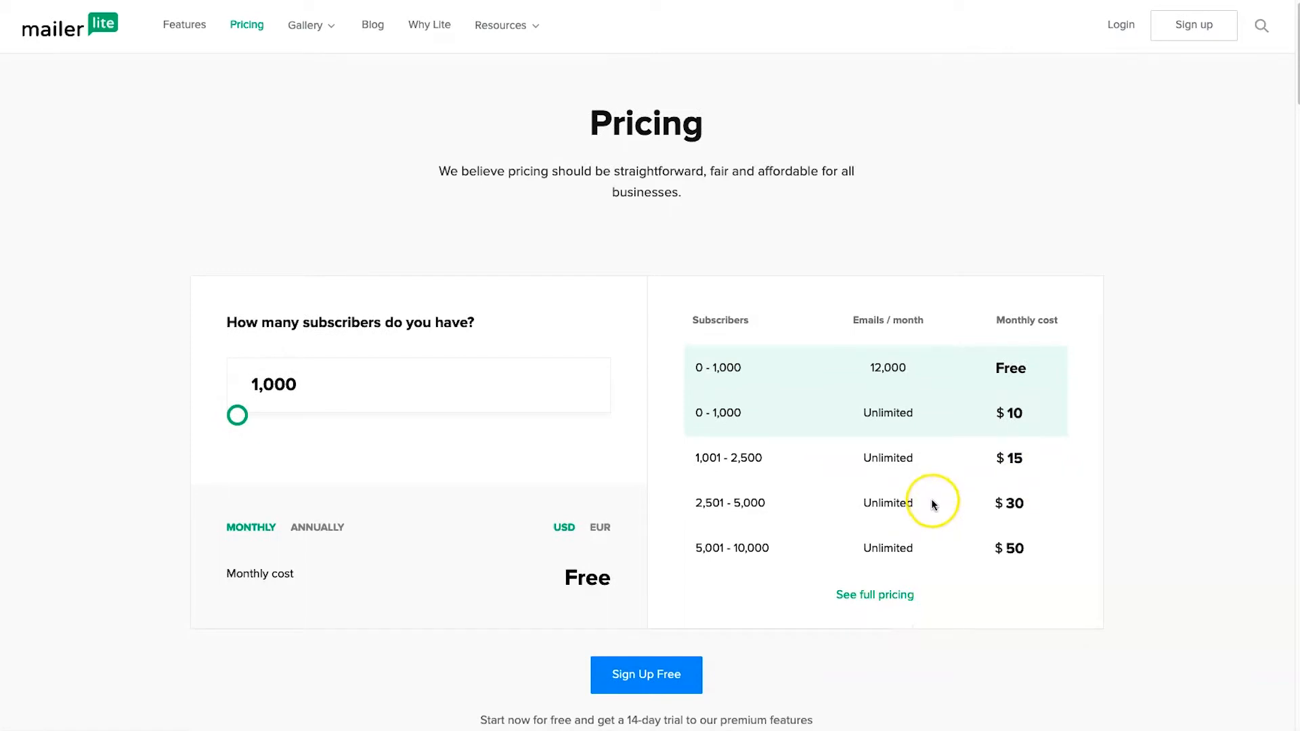
Go to the Compare plans table and examine the Support features of the premium and free plans, including live chat support
click(846, 599)
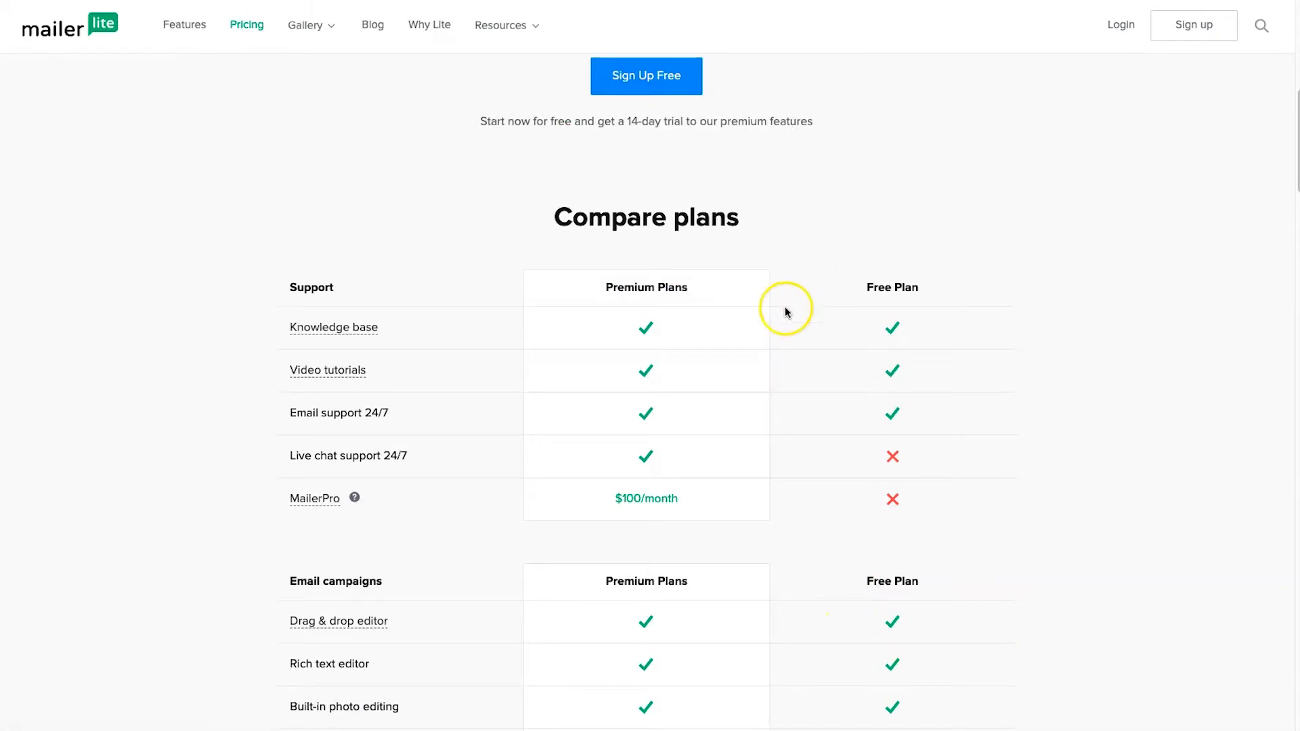
drag(530, 232, 744, 225)
click(815, 227)
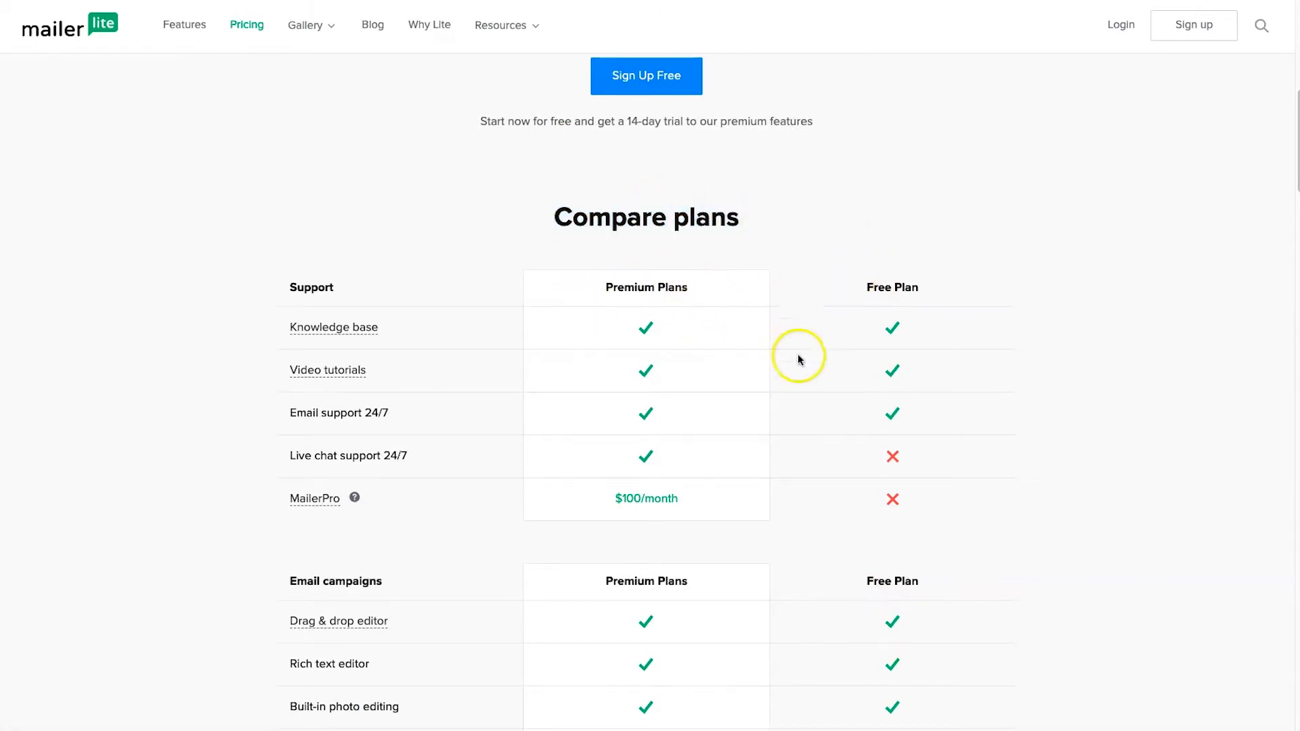
scroll(851, 392, down, 1)
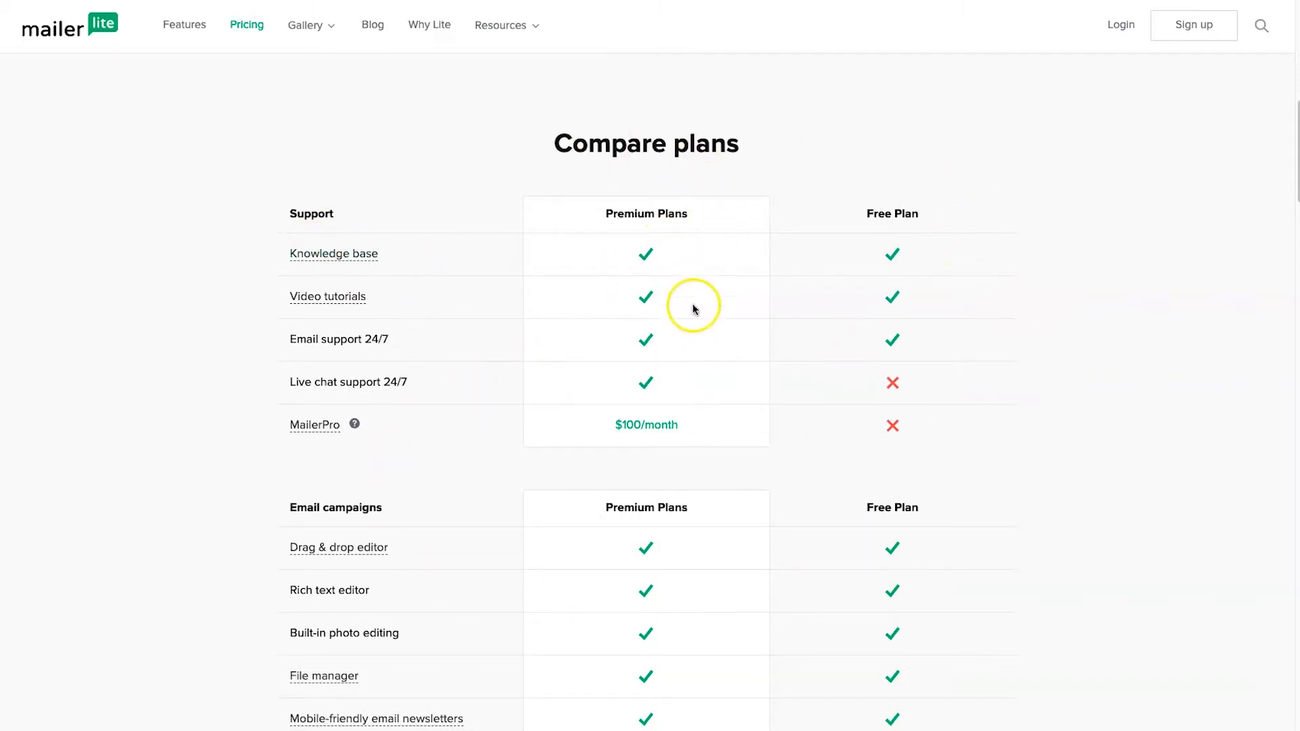
drag(498, 392, 345, 367)
click(479, 415)
scroll(659, 468, down, 1)
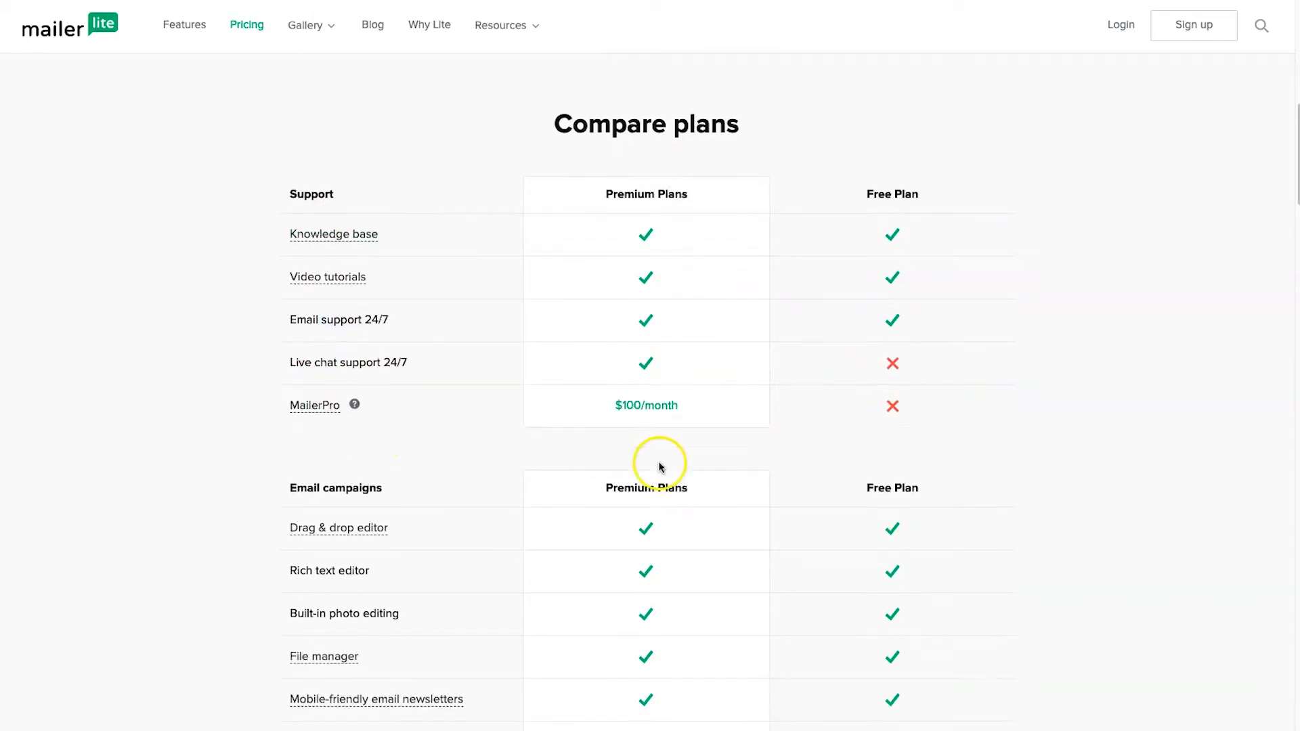
Compare the Email campaigns and Grow subscribers features between the premium and free plans
scroll(659, 467, down, 4)
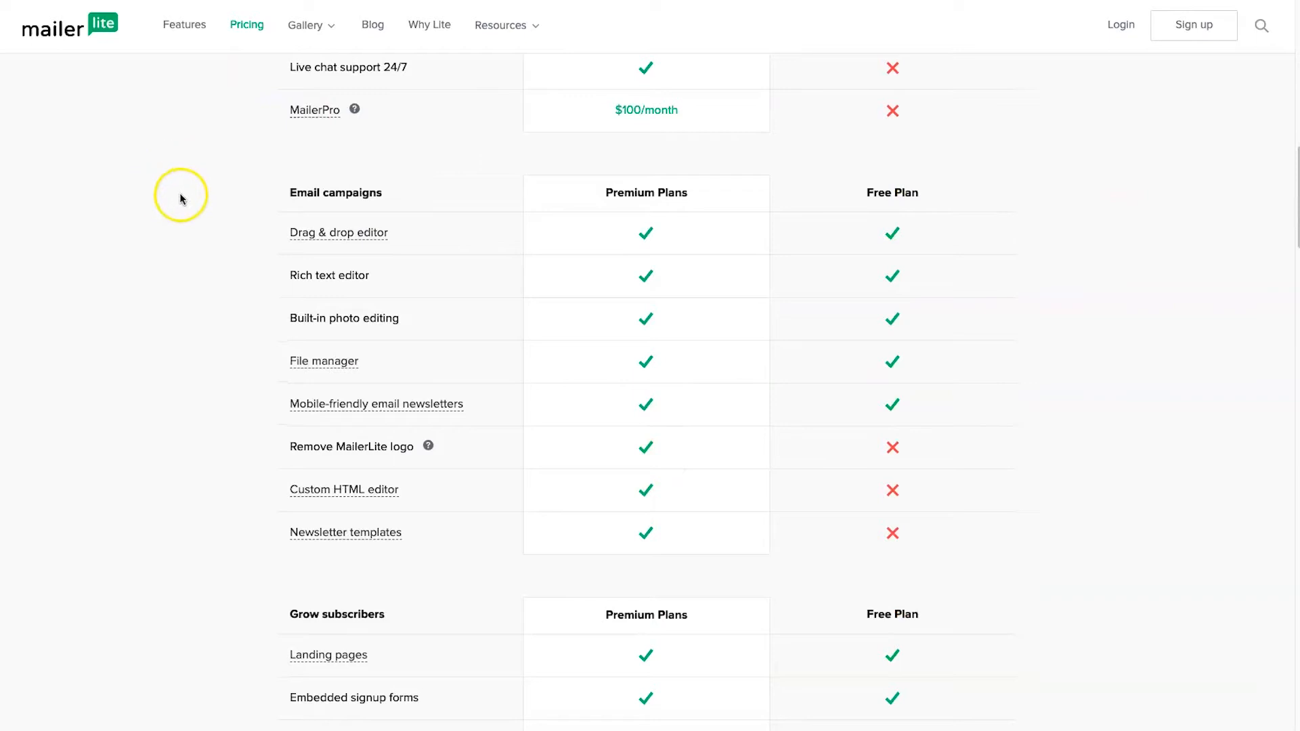
drag(260, 201, 434, 452)
click(658, 549)
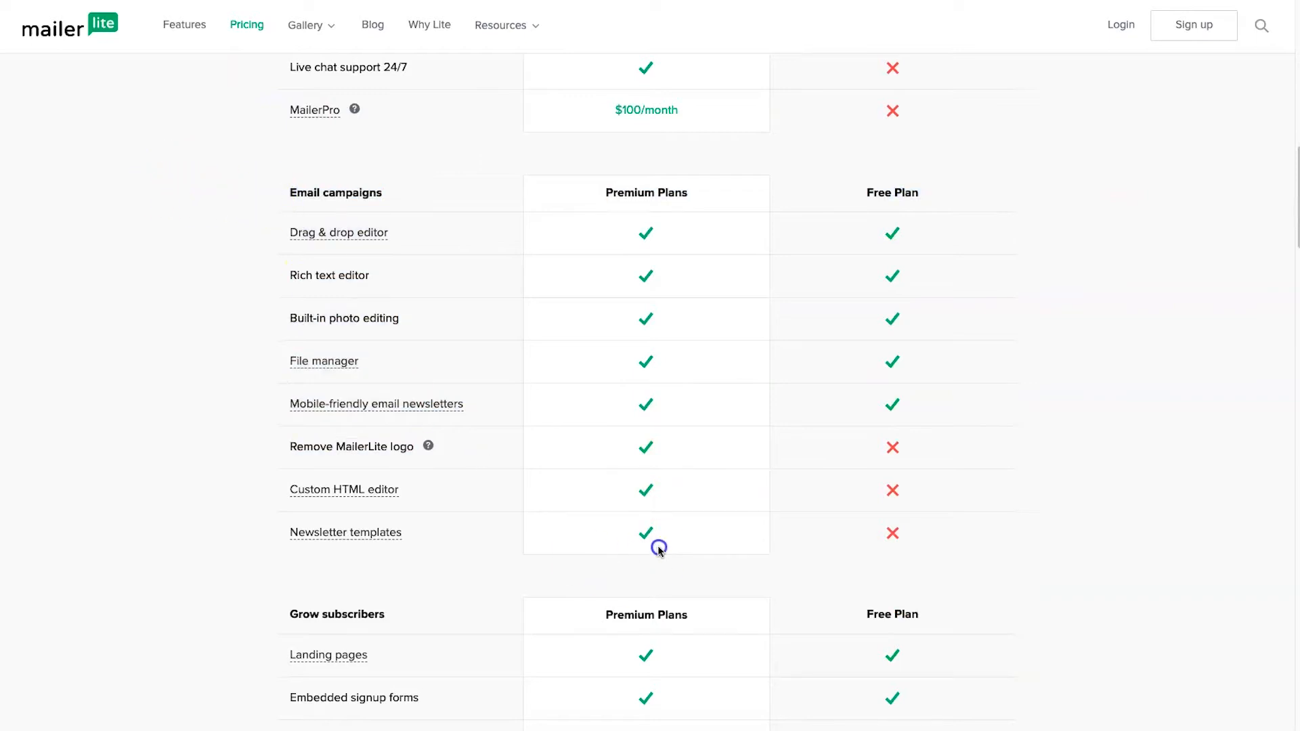
click(890, 455)
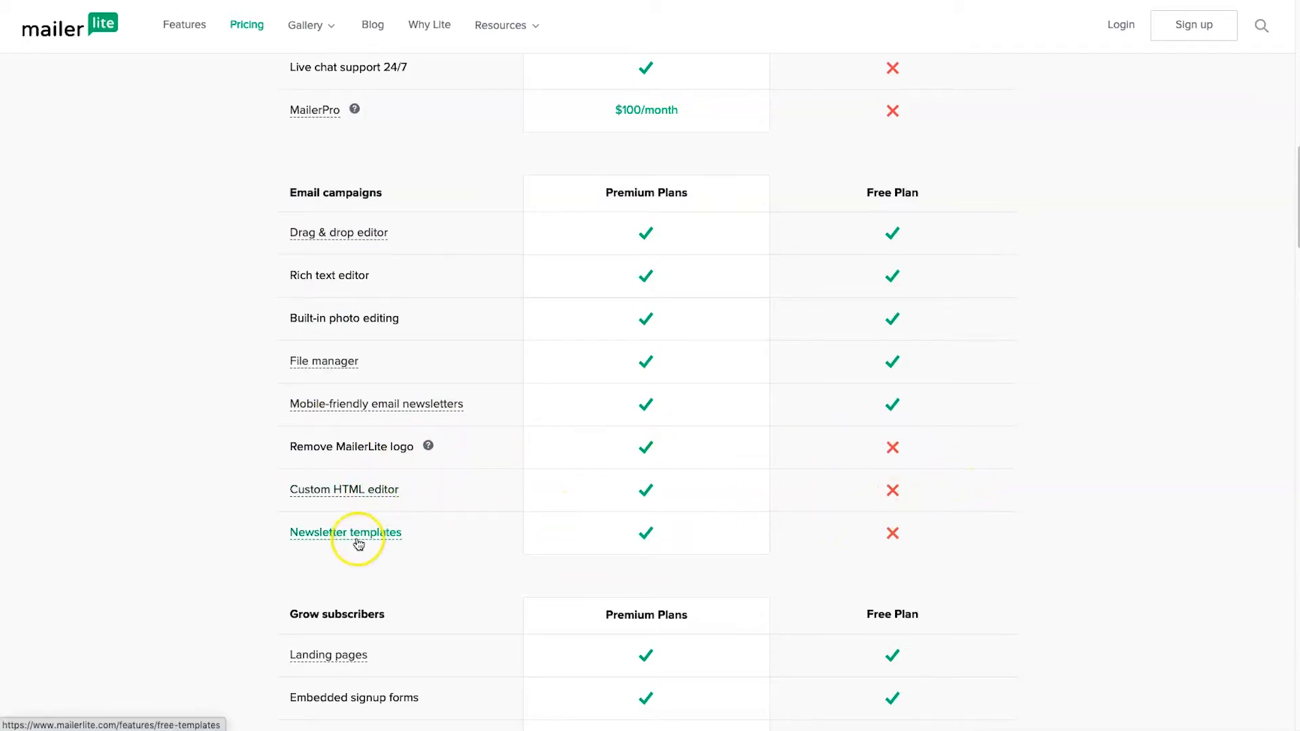
scroll(576, 535, down, 5)
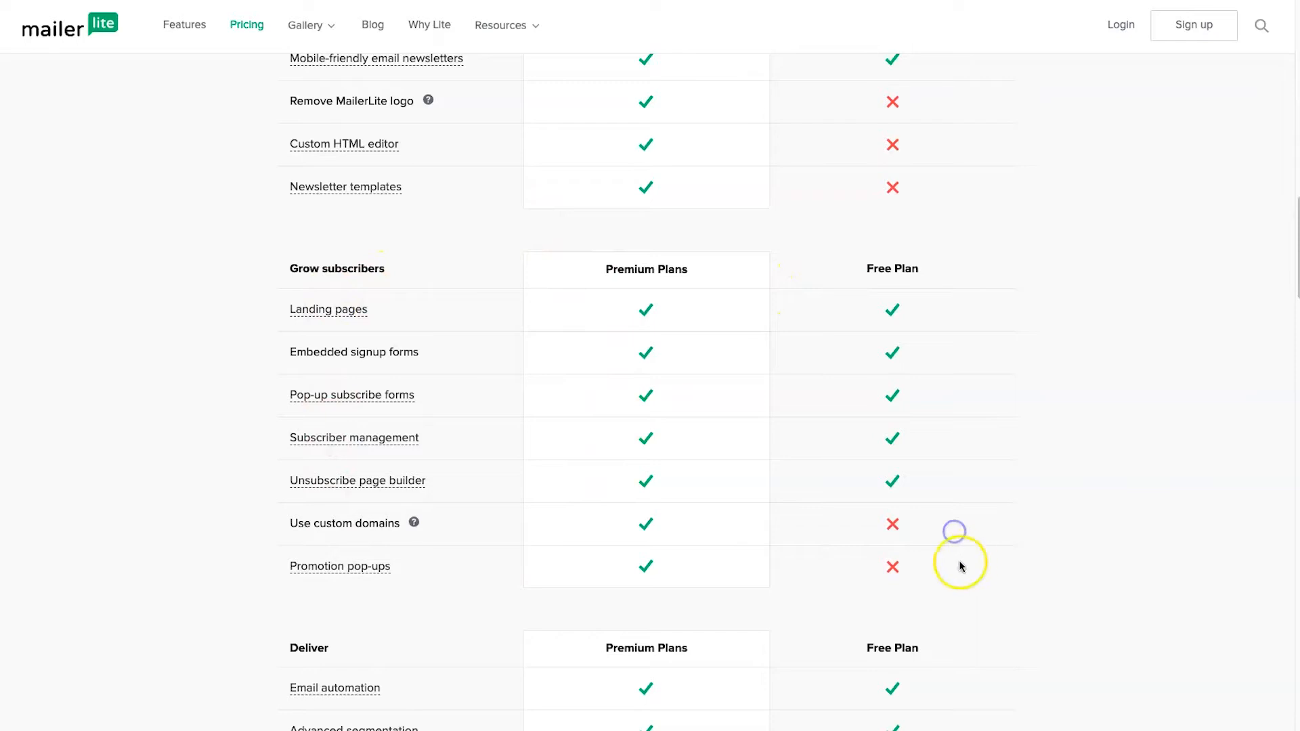
Compare the Deliver features of both plans and read the explanation of the Dedicated IP add-on
scroll(907, 562, down, 5)
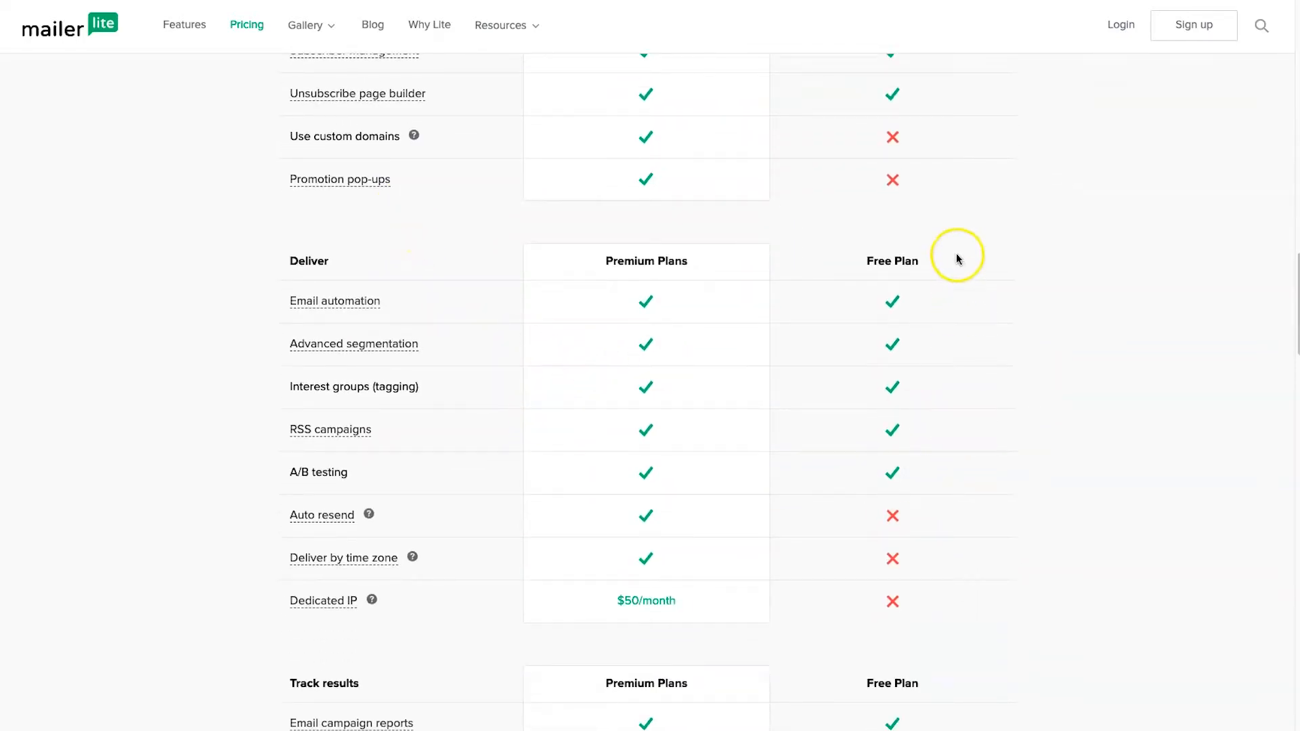
scroll(304, 256, down, 1)
mouse_move(412, 537)
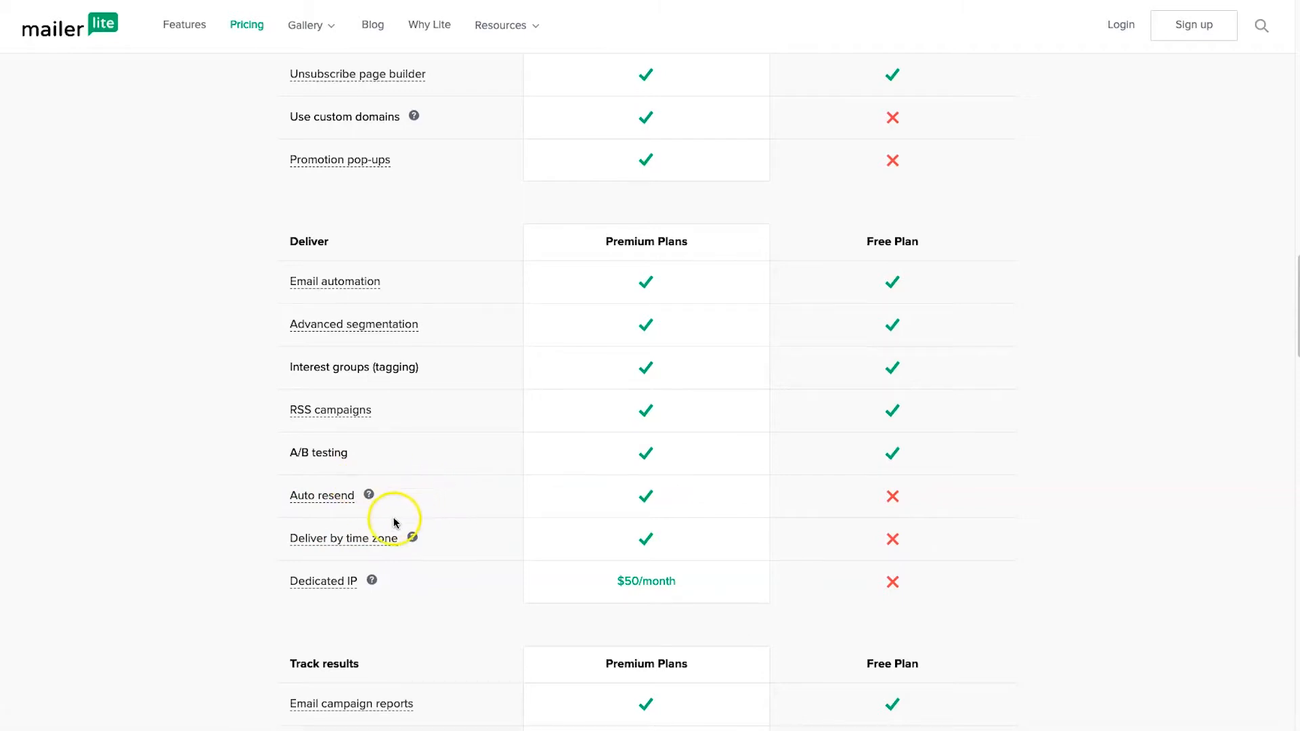
mouse_move(372, 580)
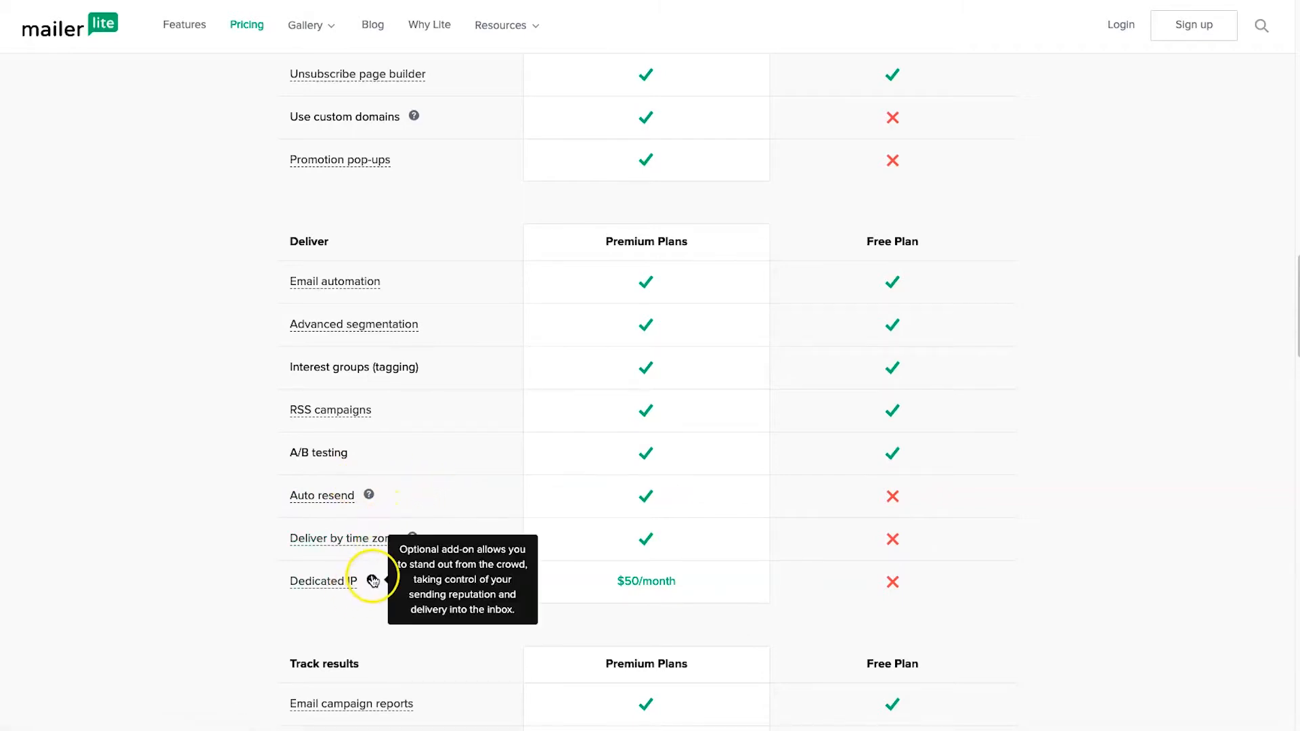
scroll(457, 619, down, 1)
drag(406, 524, 272, 533)
click(459, 545)
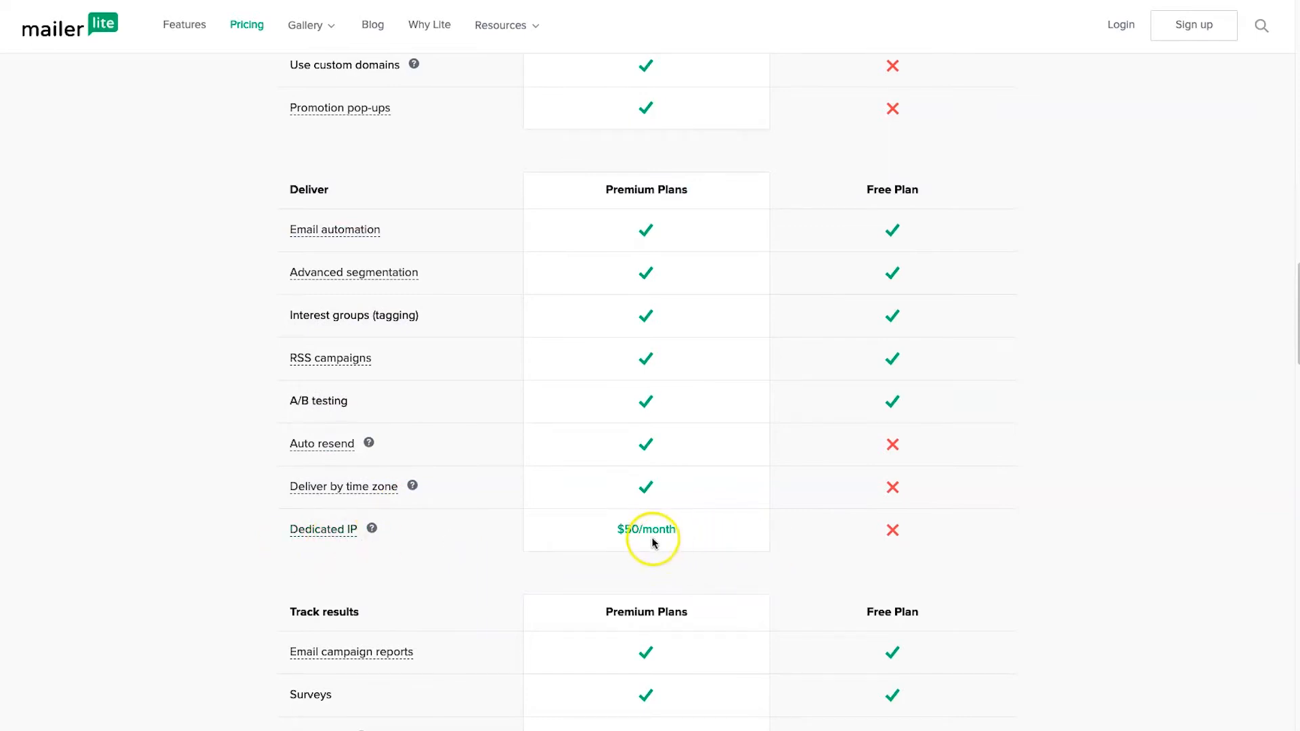
Compare the Track results and Account management features between the premium and free plans
scroll(651, 538, down, 1)
scroll(655, 413, down, 4)
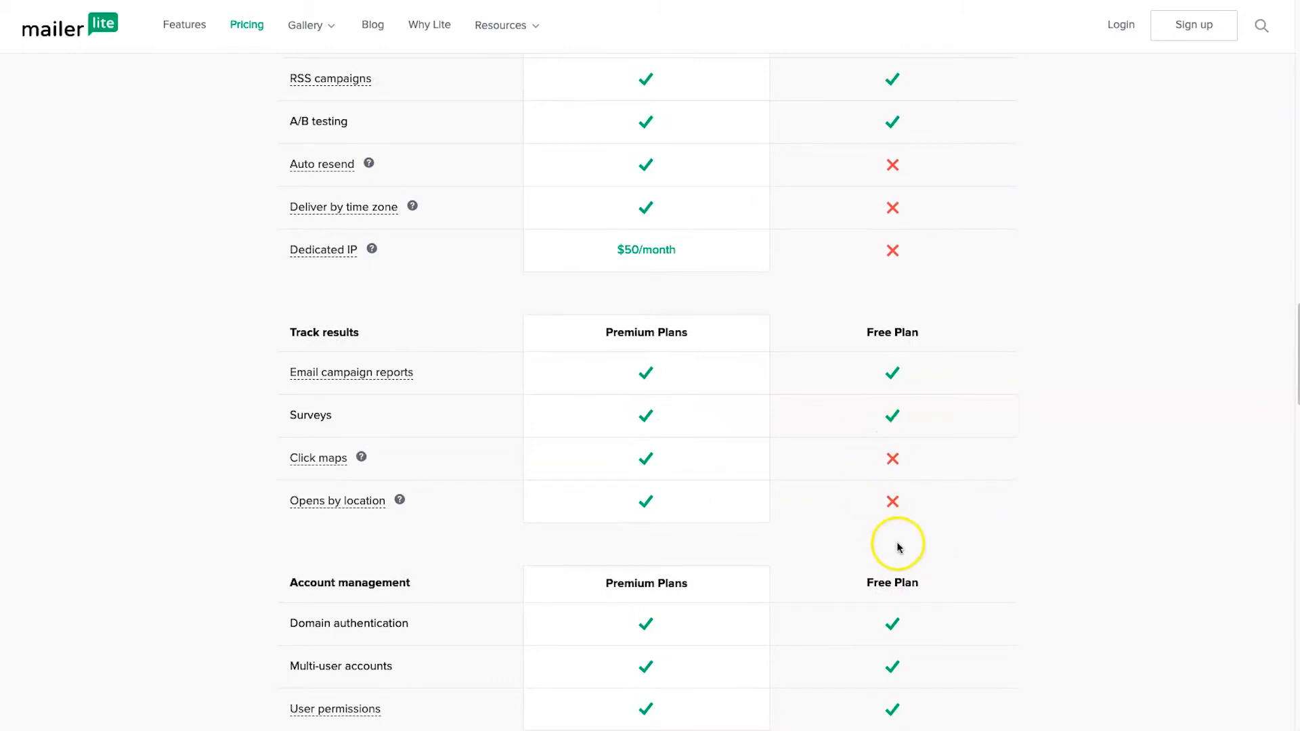
scroll(898, 546, down, 16)
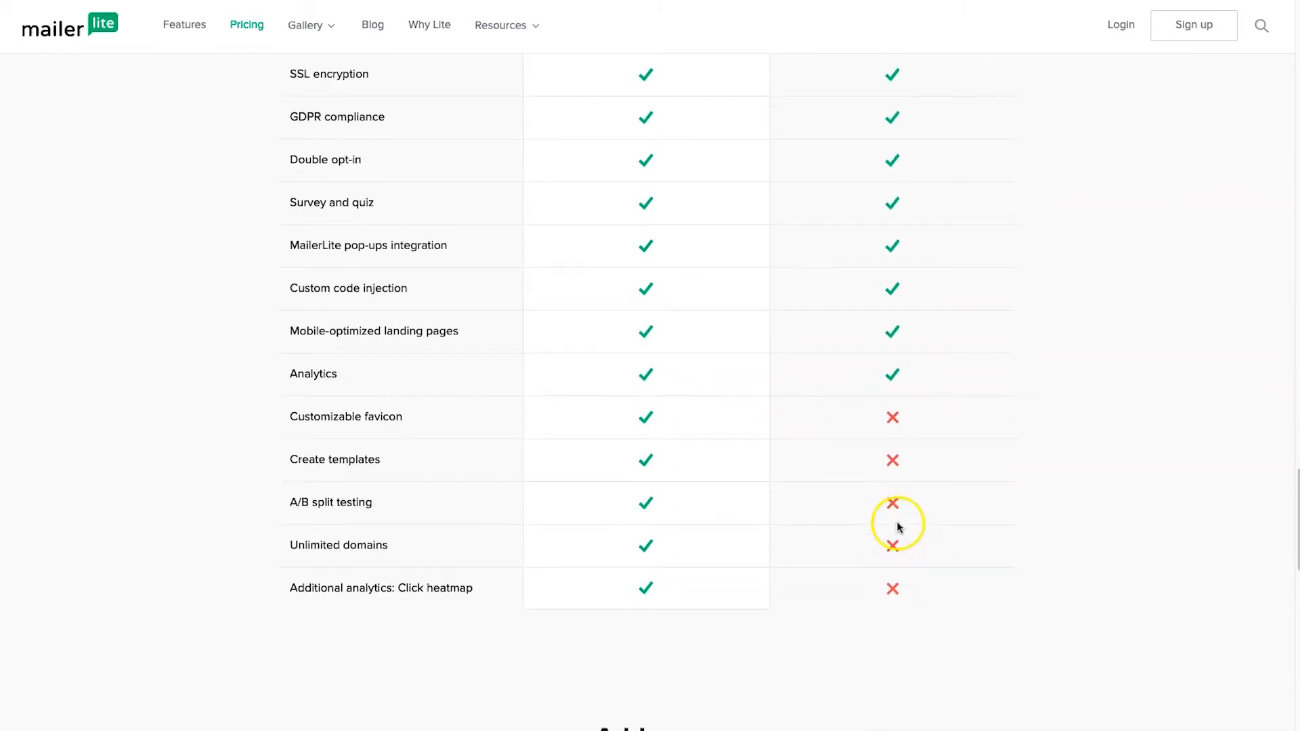
Examine the premium-only website features, including the customizable favicon, template creation, A/B split testing, unlimited domains and click heatmap
scroll(488, 436, down, 1)
drag(285, 383, 419, 376)
click(419, 376)
drag(268, 424, 409, 499)
click(286, 562)
drag(281, 548, 494, 551)
click(504, 552)
scroll(727, 539, up, 1)
scroll(727, 540, down, 10)
Return to the start of the Compare plans table and recheck the Support, Email campaigns and Grow subscribers features
scroll(727, 540, up, 20)
scroll(727, 539, up, 20)
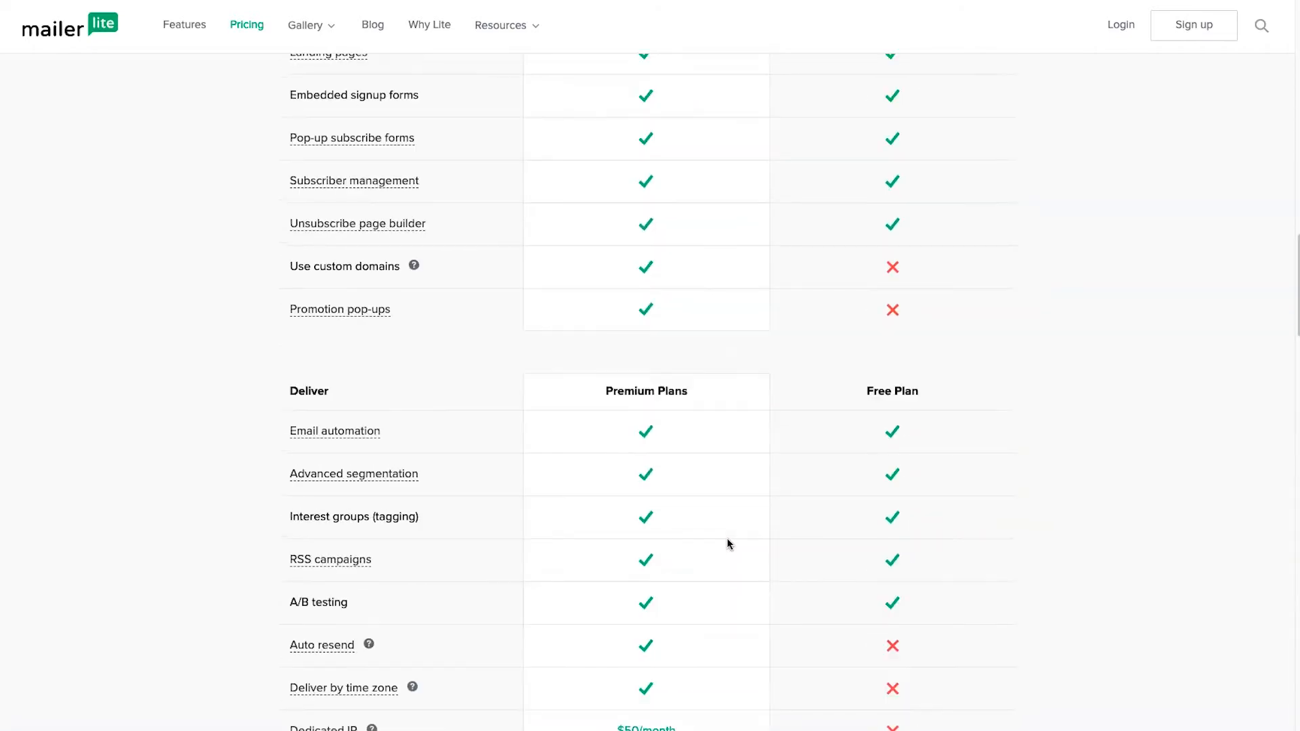
scroll(729, 540, down, 8)
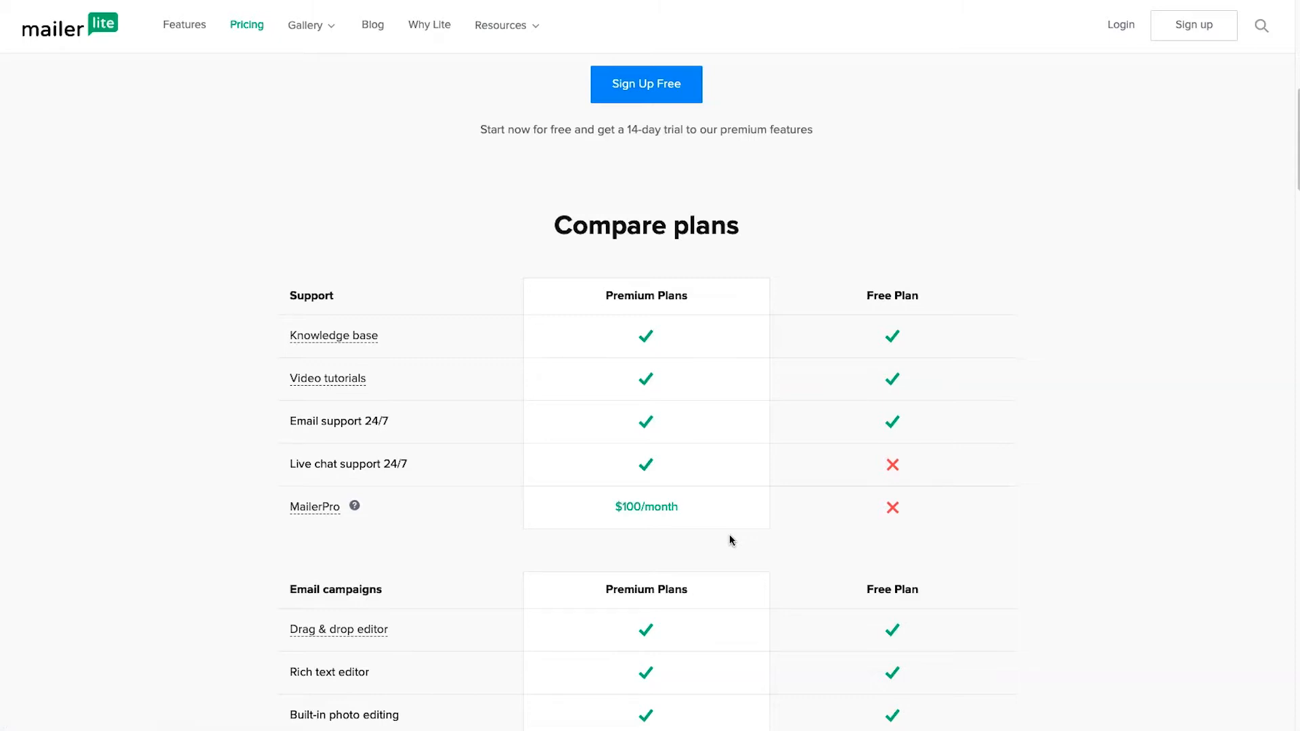
click(749, 539)
scroll(754, 535, down, 4)
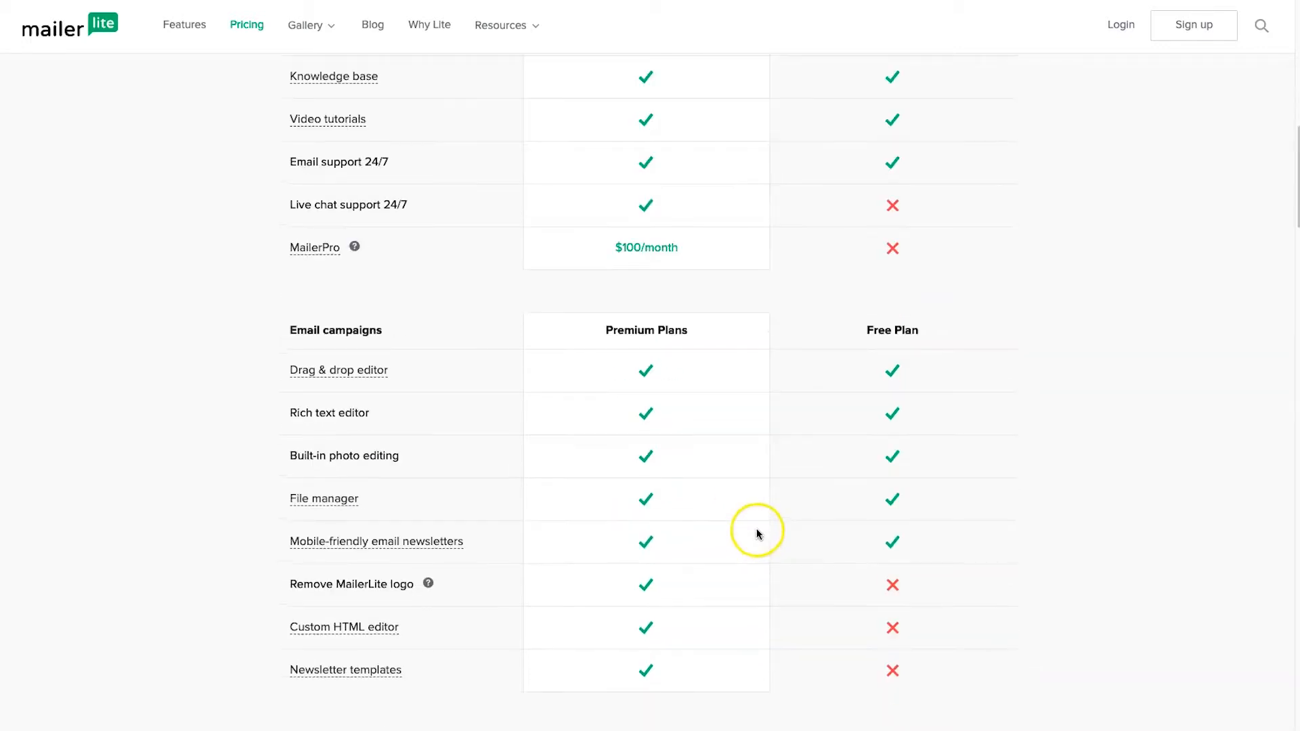
scroll(772, 532, down, 7)
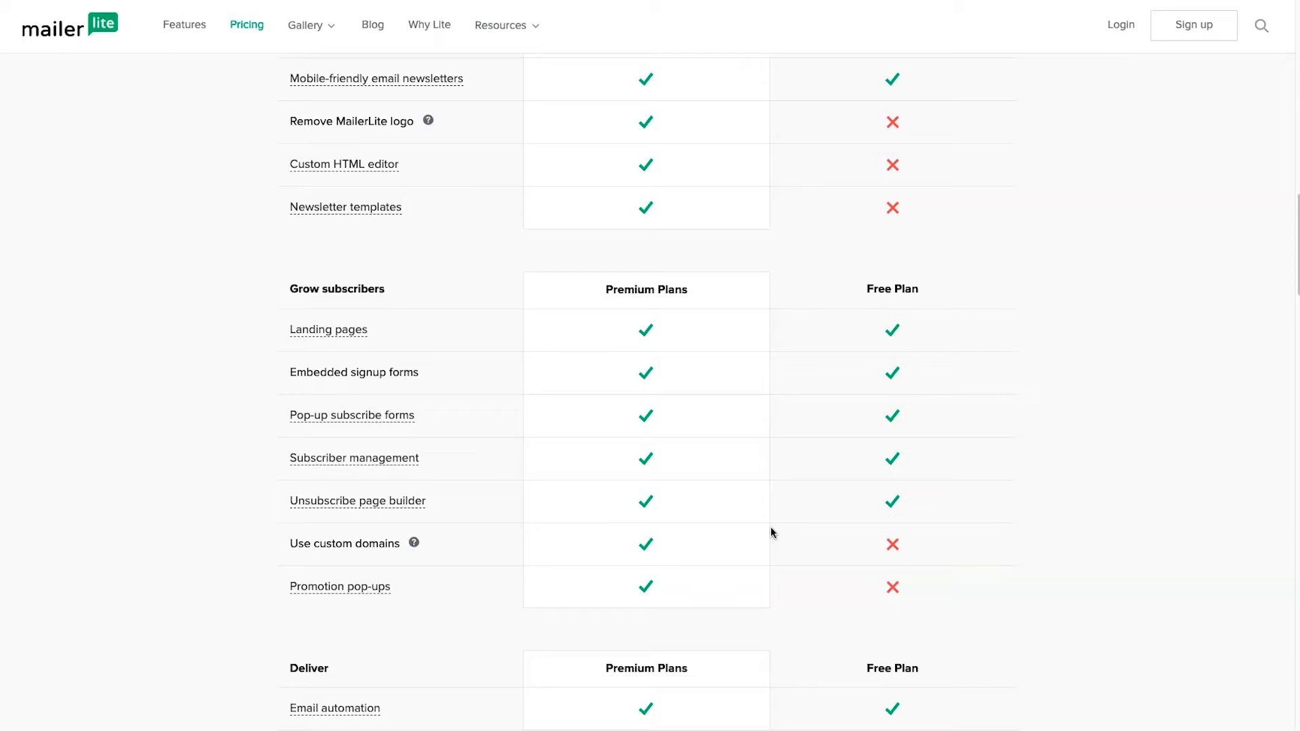
click(760, 499)
scroll(759, 493, up, 15)
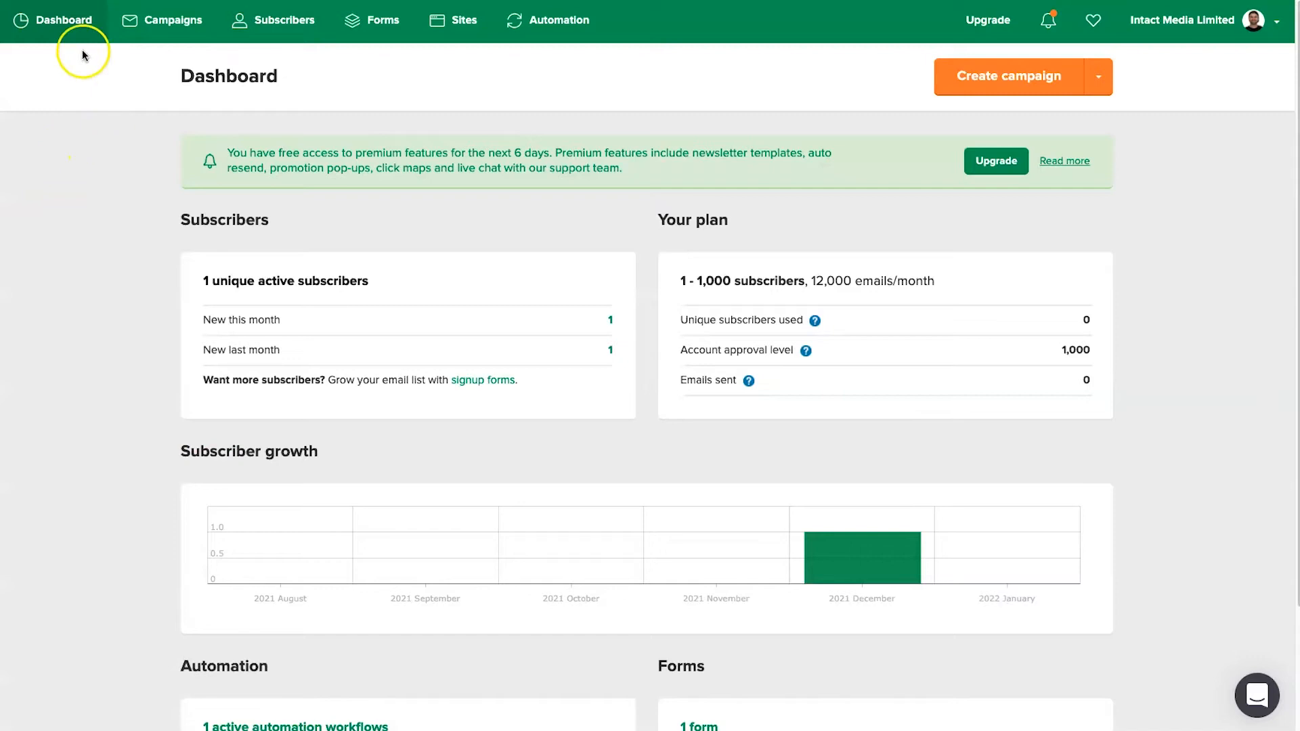
Read the notice about free access to premium features on the account's Dashboard
drag(231, 150, 648, 162)
click(648, 162)
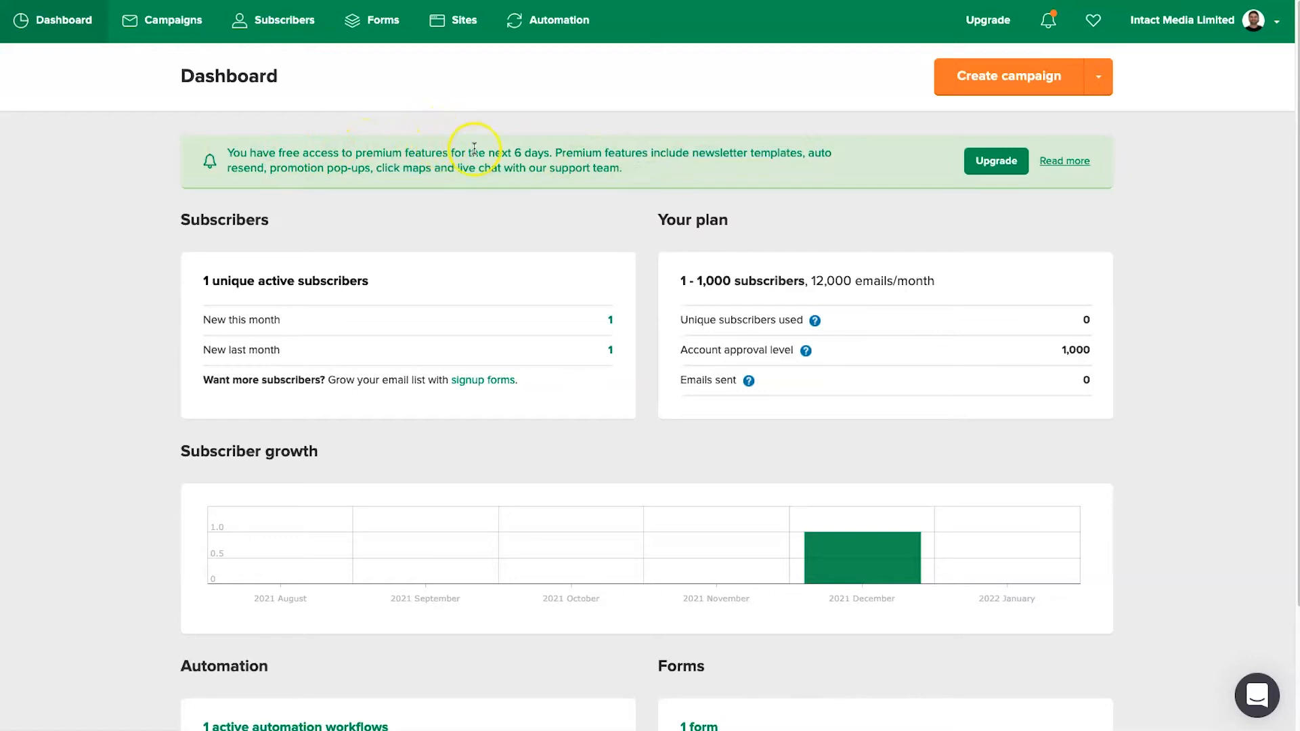
drag(509, 150, 583, 156)
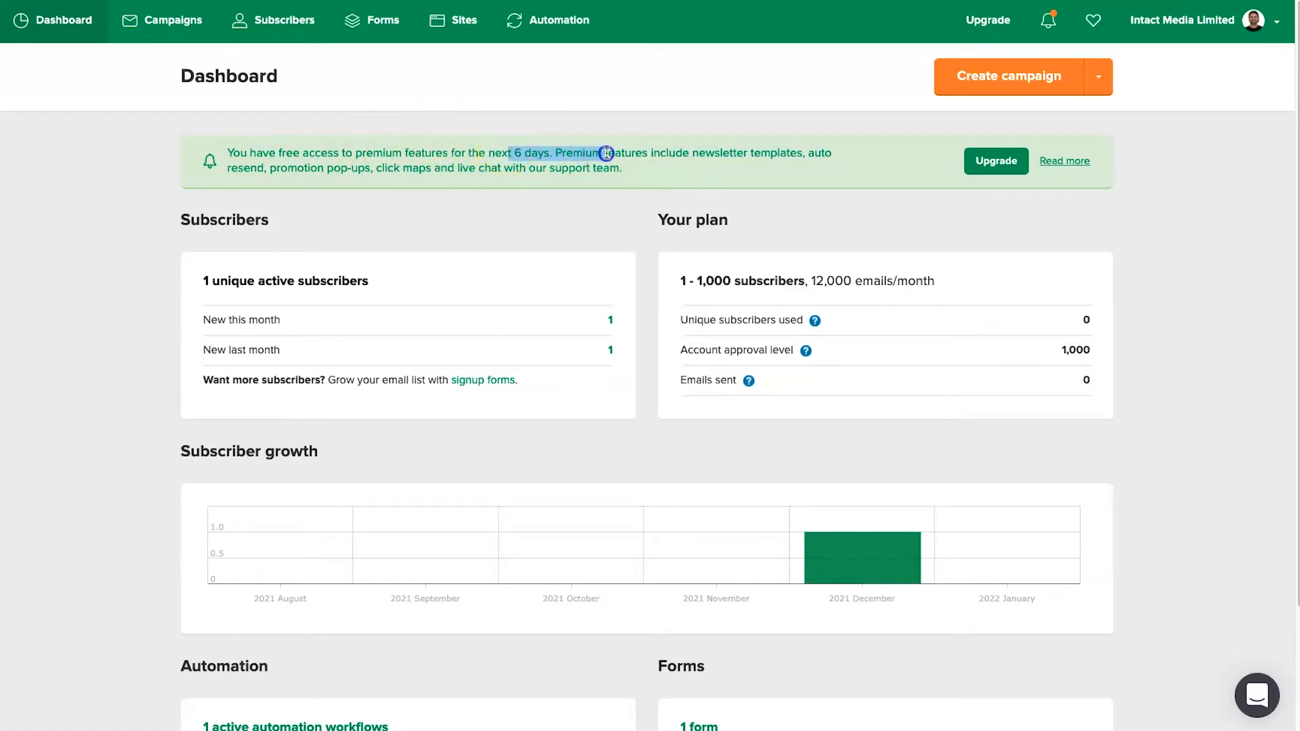
click(606, 153)
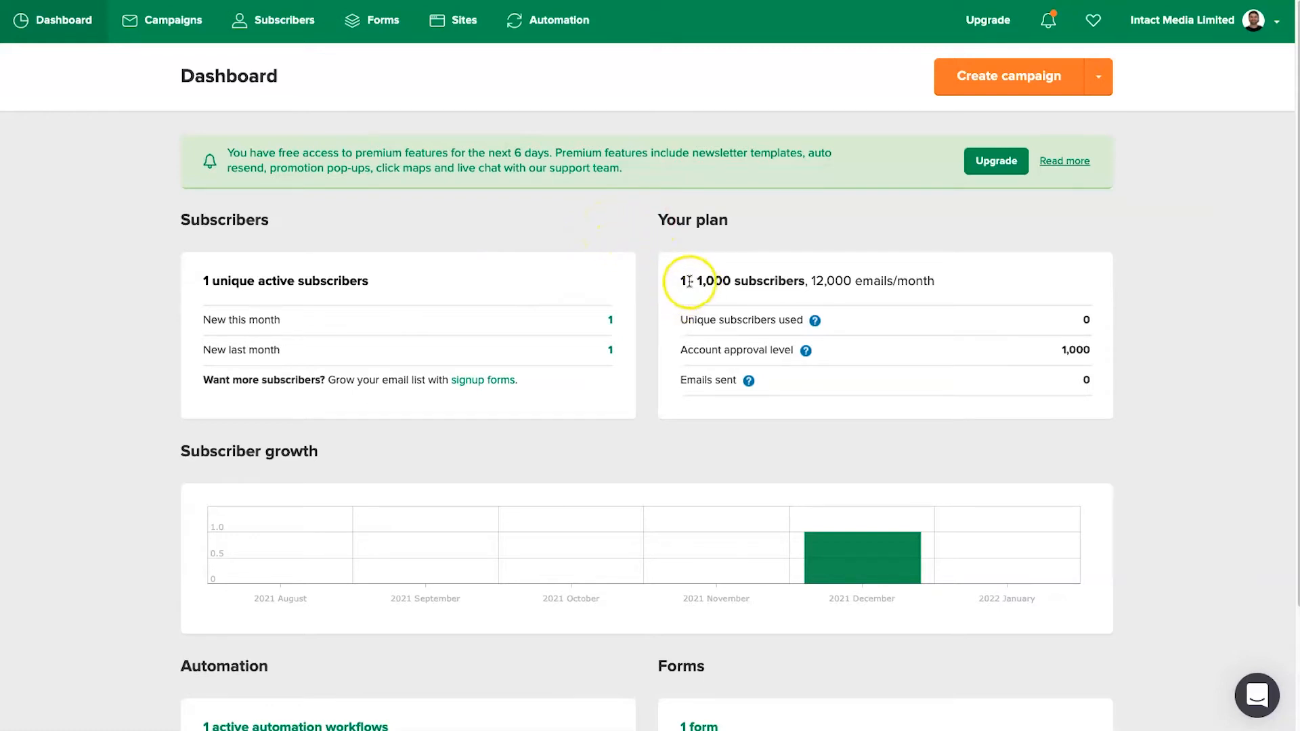
Check the subscriber and monthly email limits under Your plan on the Dashboard
double_click(859, 280)
click(862, 280)
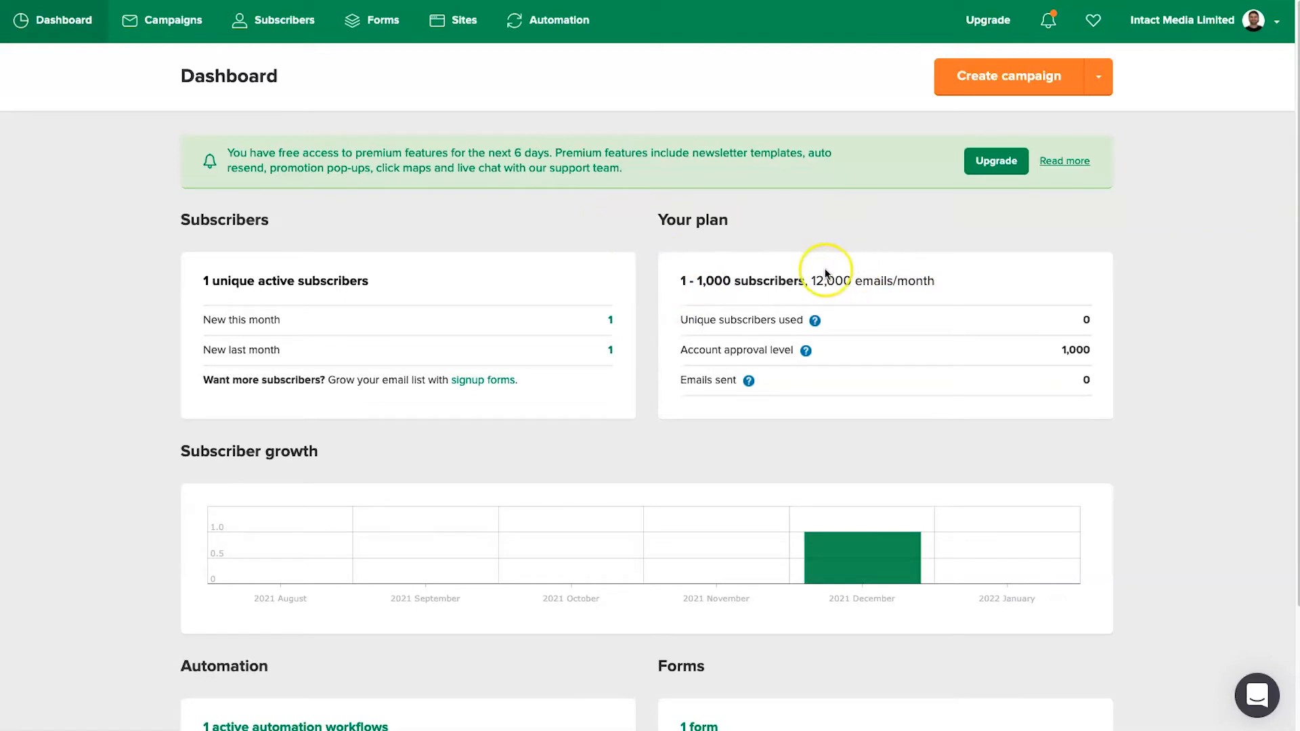
drag(814, 283, 666, 279)
click(936, 281)
click(674, 279)
click(682, 276)
drag(765, 278, 936, 279)
click(795, 278)
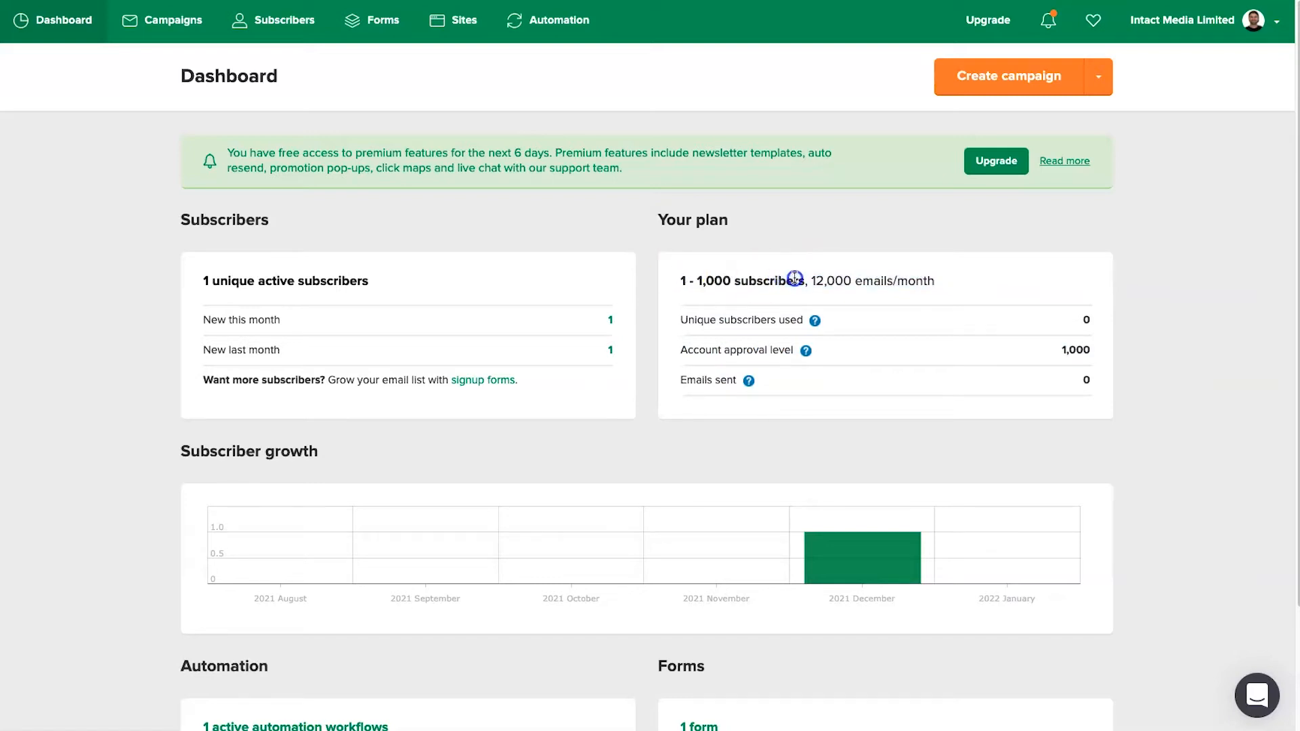
drag(797, 282, 923, 287)
Look over the Subscriber growth, Automation and Forms summaries on the Dashboard
scroll(849, 276, down, 1)
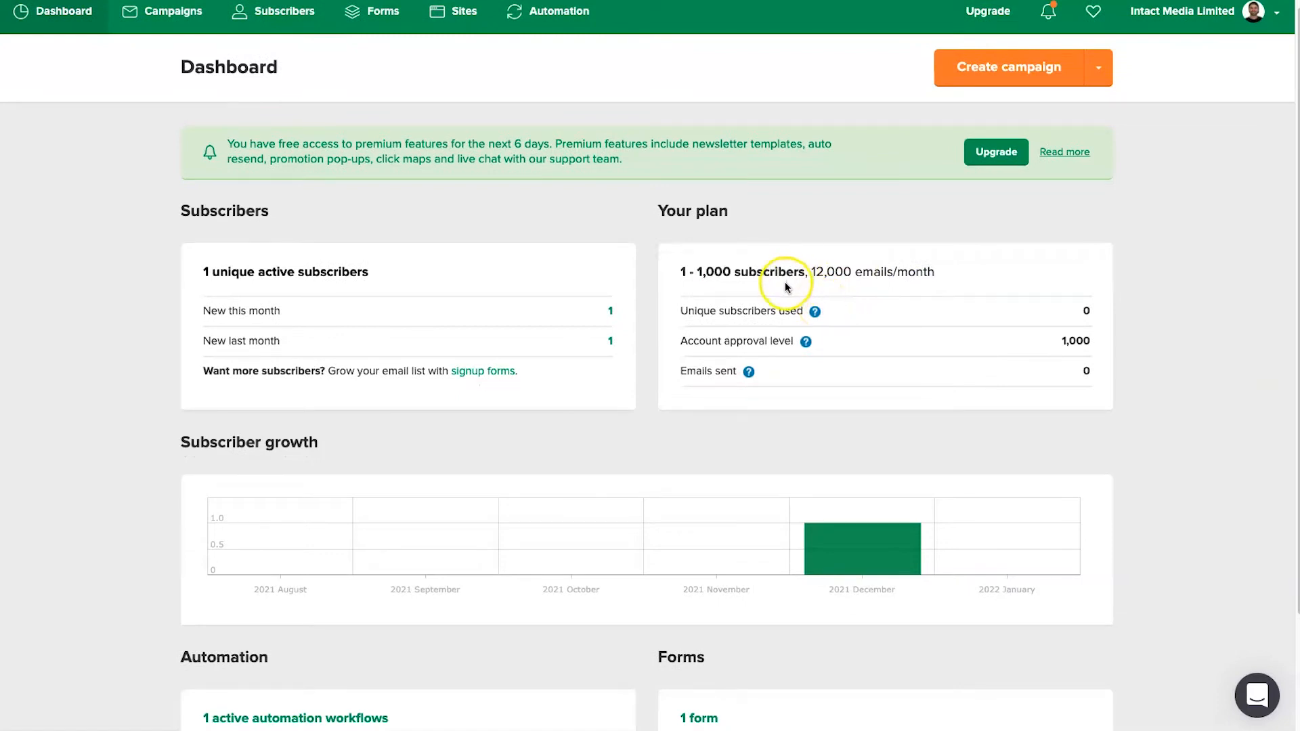
scroll(736, 285, up, 1)
scroll(677, 305, down, 2)
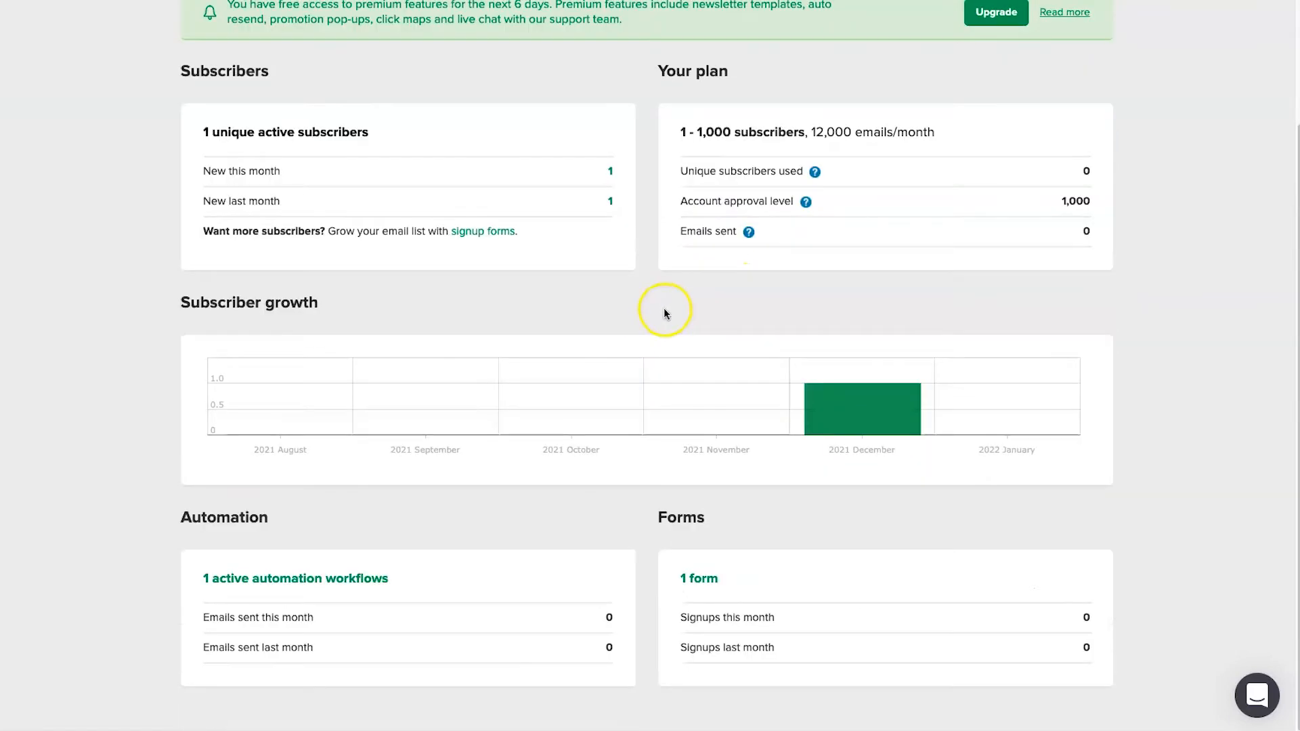
scroll(440, 596, up, 2)
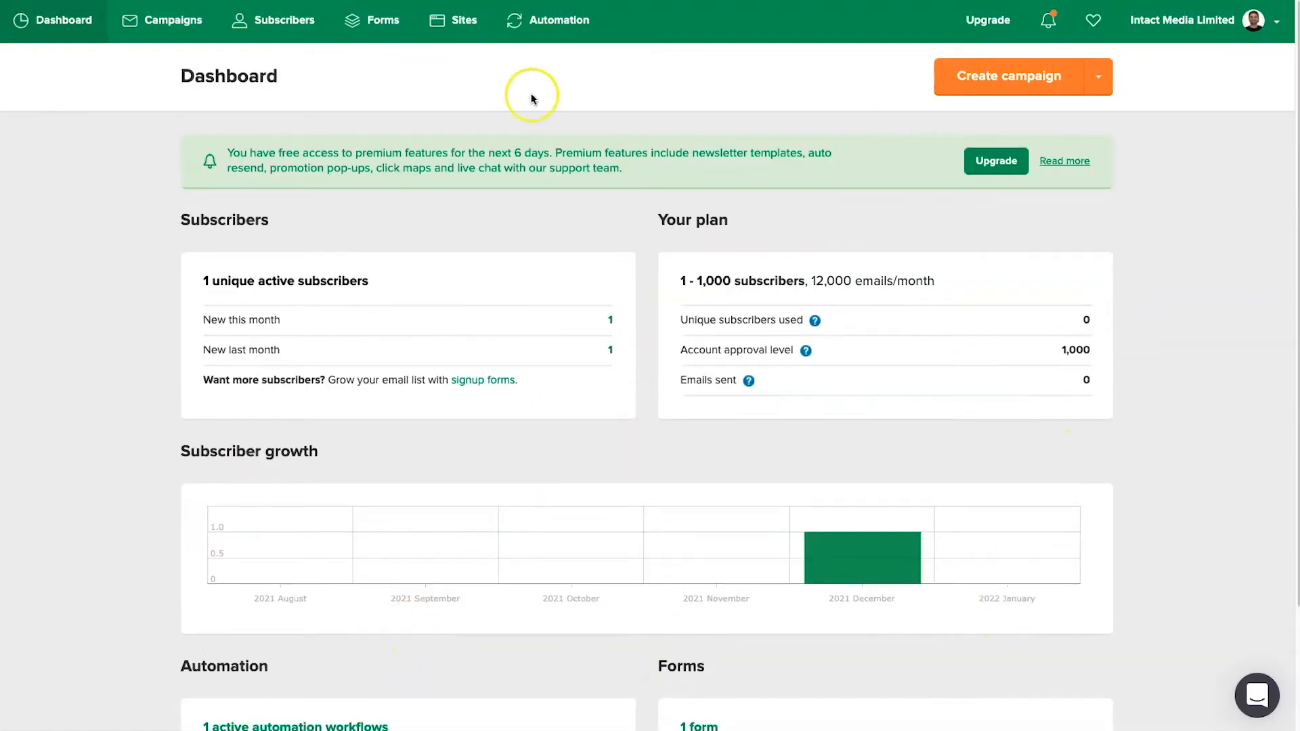
scroll(647, 242, down, 2)
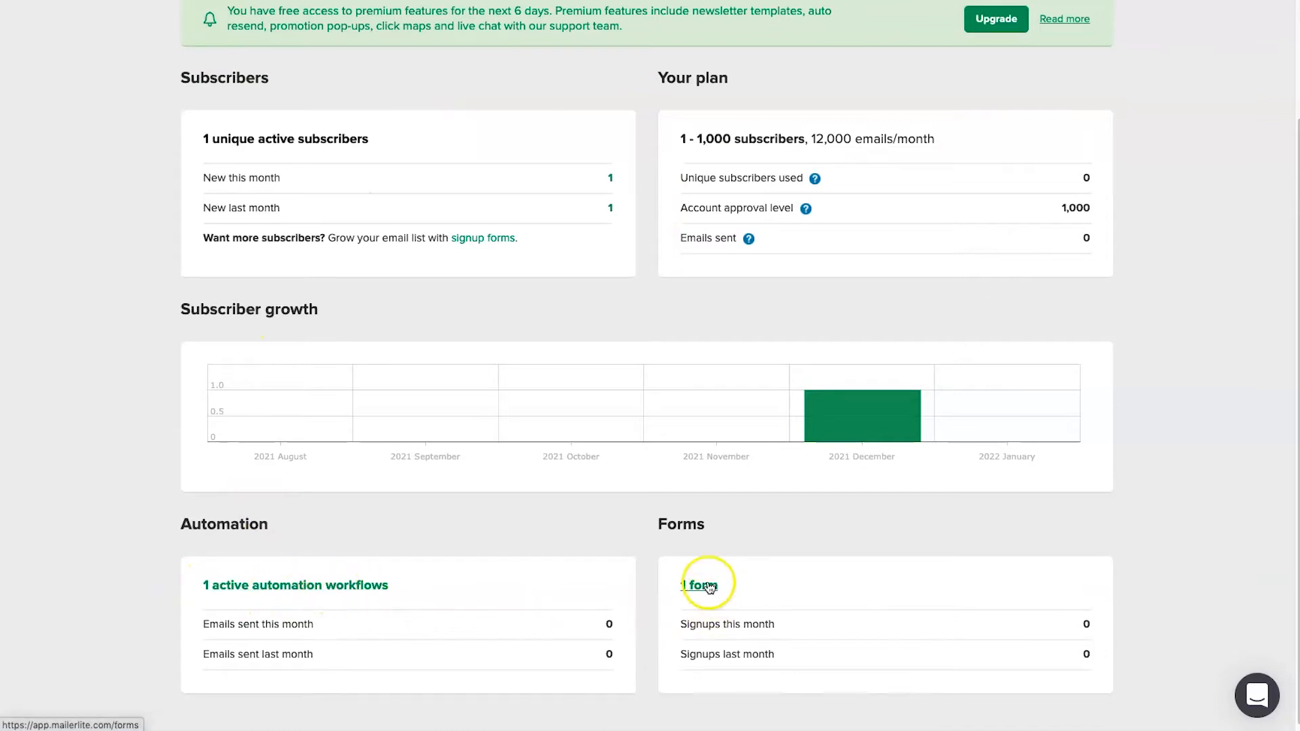
scroll(800, 461, up, 2)
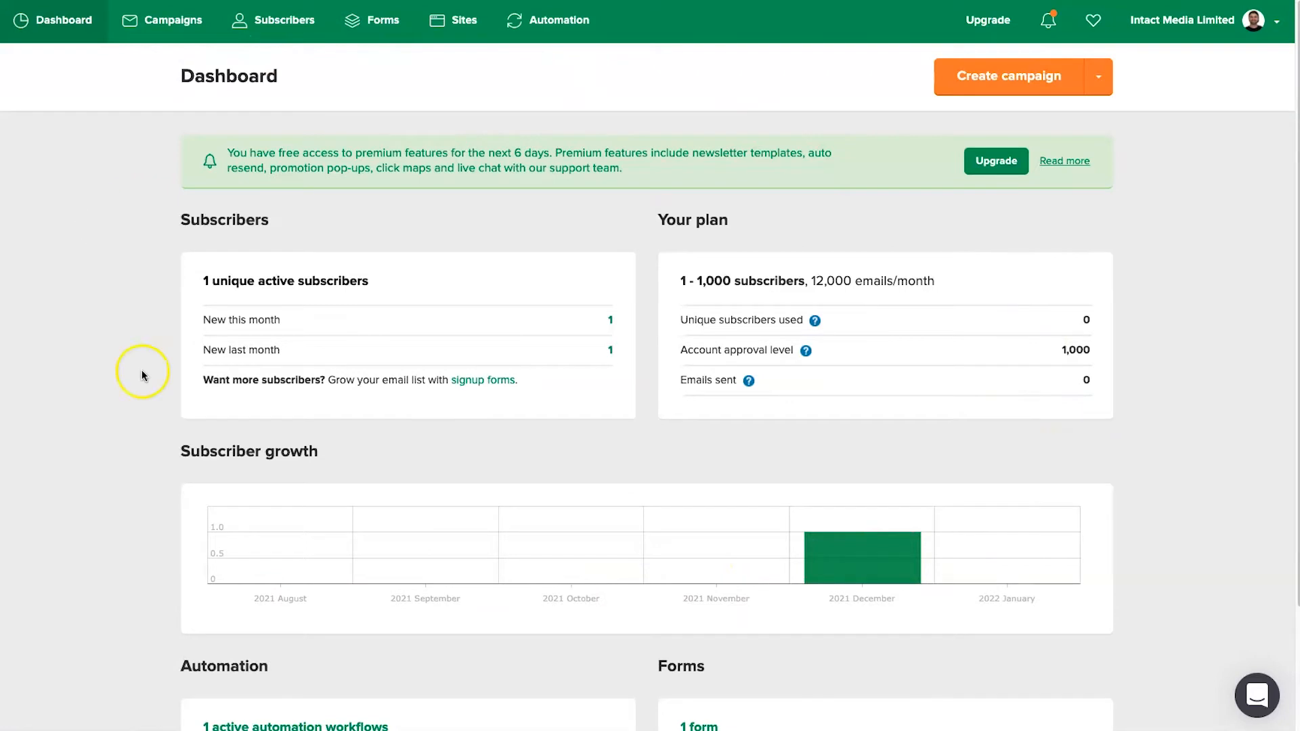
Review the Subscribers summary for new subscribers this month and last month
drag(228, 324, 389, 322)
click(389, 322)
triple_click(258, 321)
click(245, 350)
triple_click(245, 350)
drag(254, 380, 259, 379)
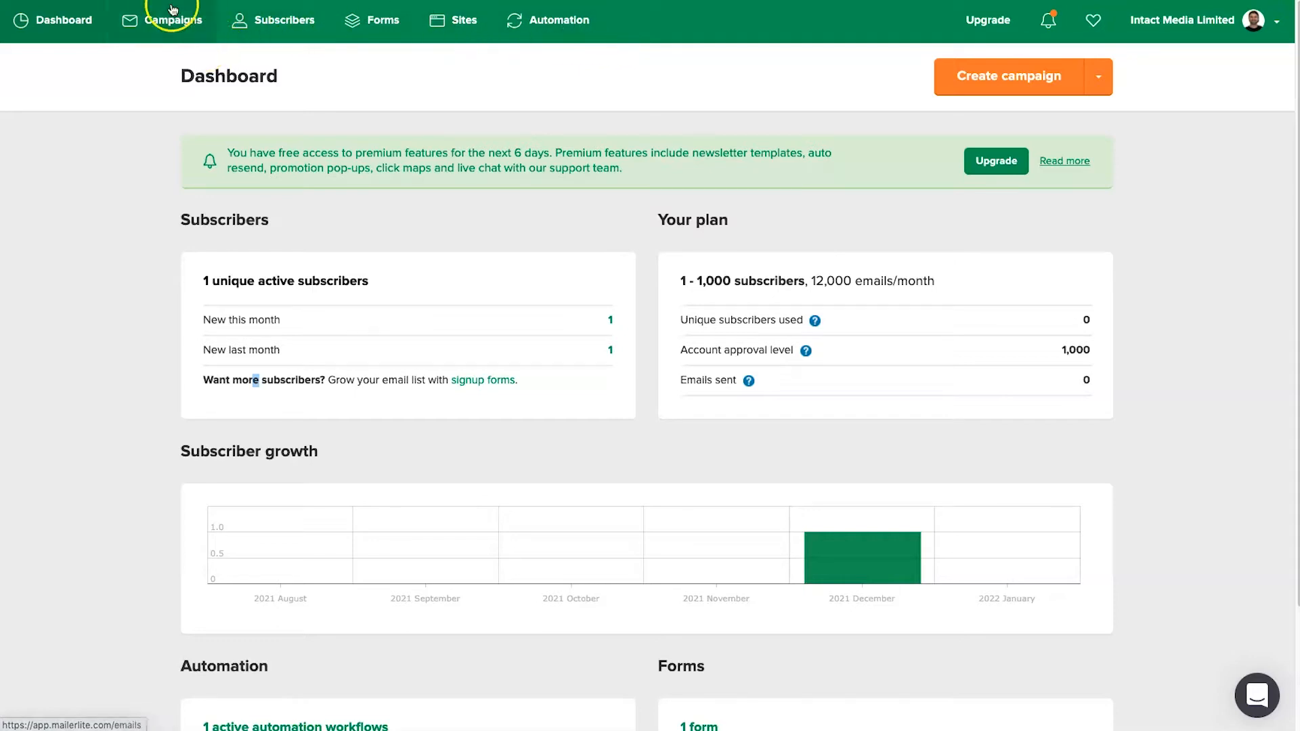
Open the Campaigns section and view the campaign types available for a new campaign, including RSS campaign
click(177, 31)
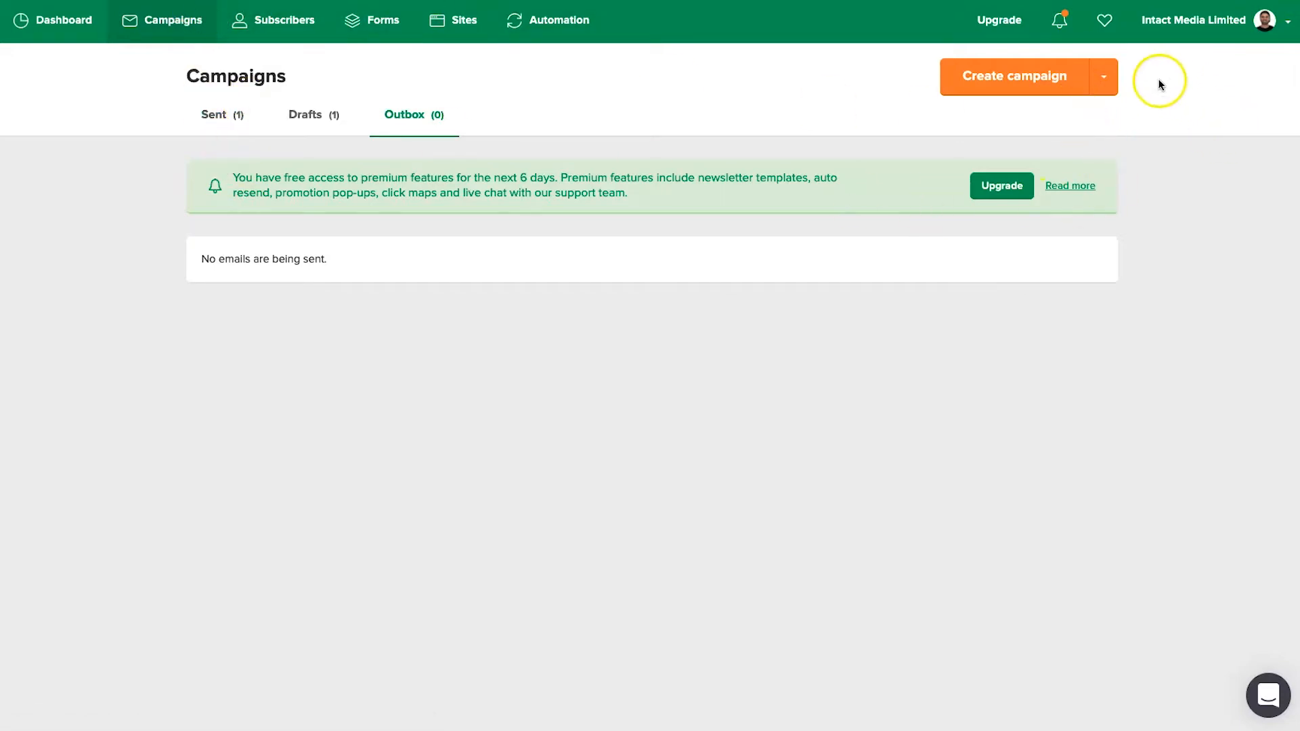
click(1104, 80)
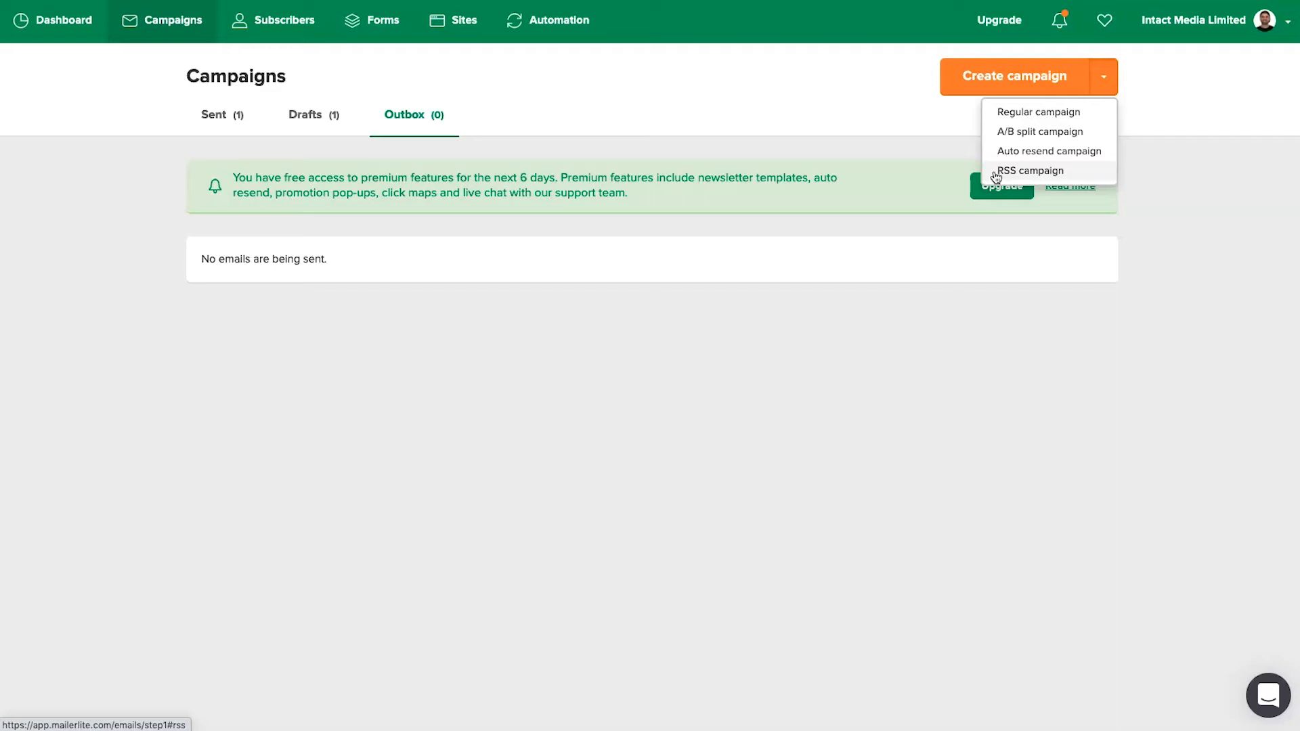
click(1018, 175)
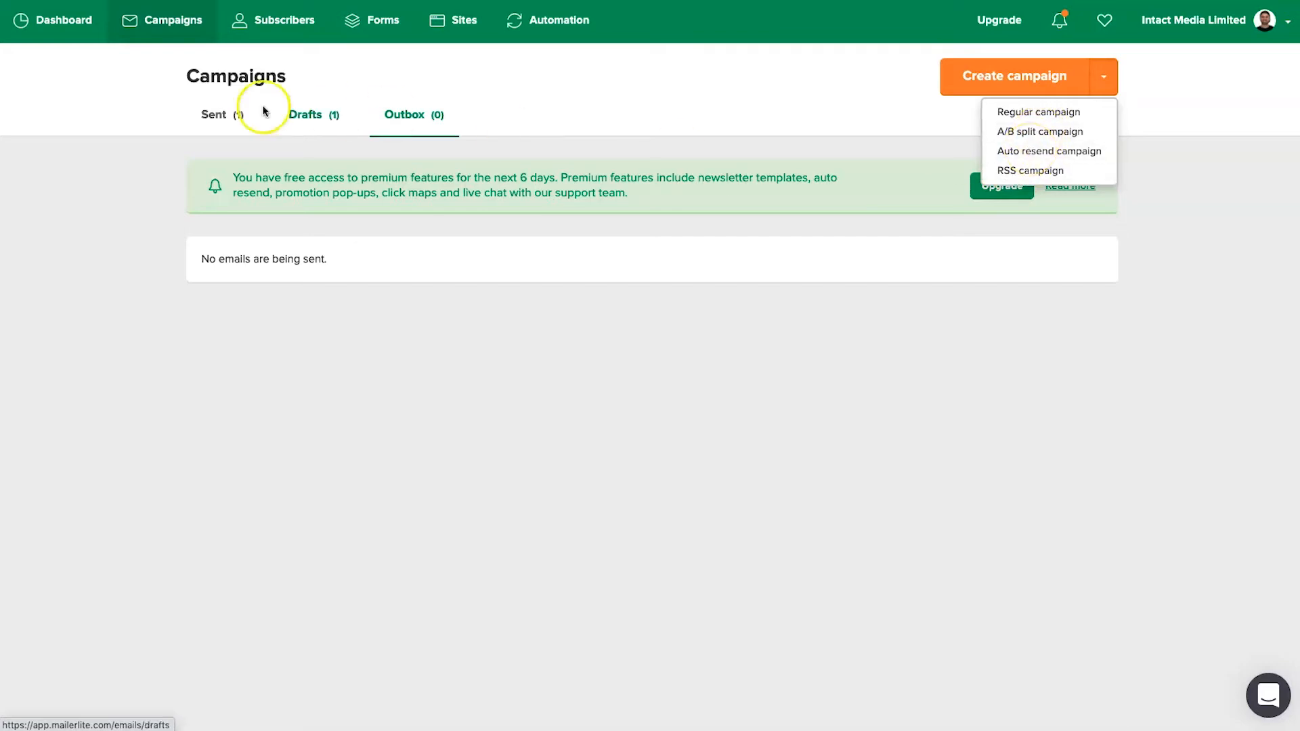
Review the campaigns listed under Drafts and Sent, including the LMR RSS Feed draft's campaign type
click(320, 126)
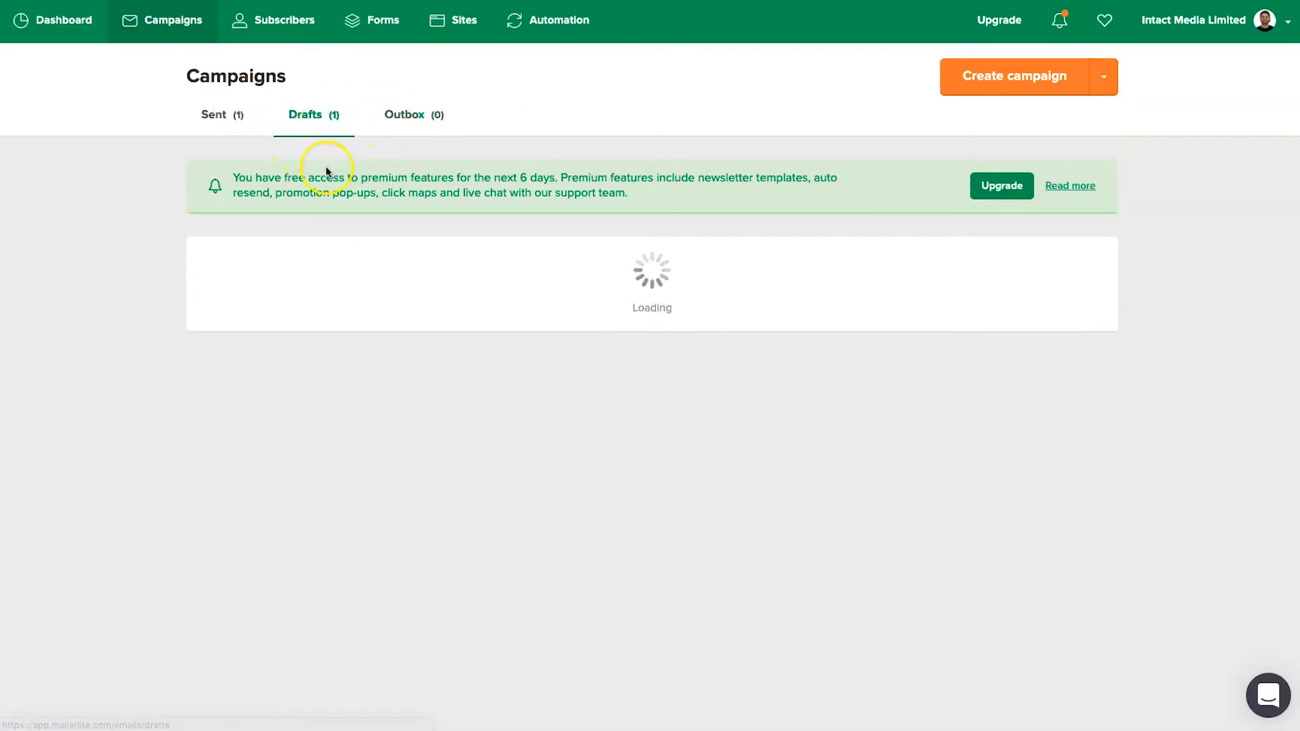
click(214, 115)
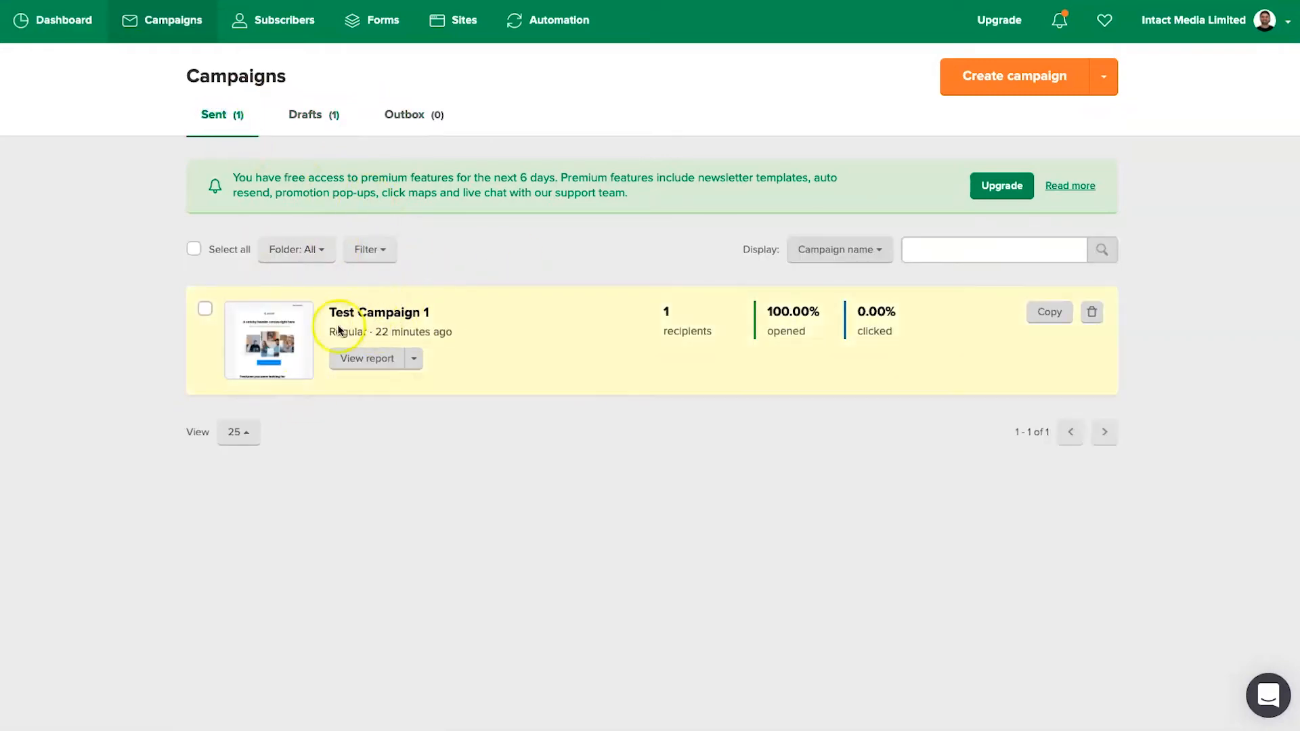
click(301, 121)
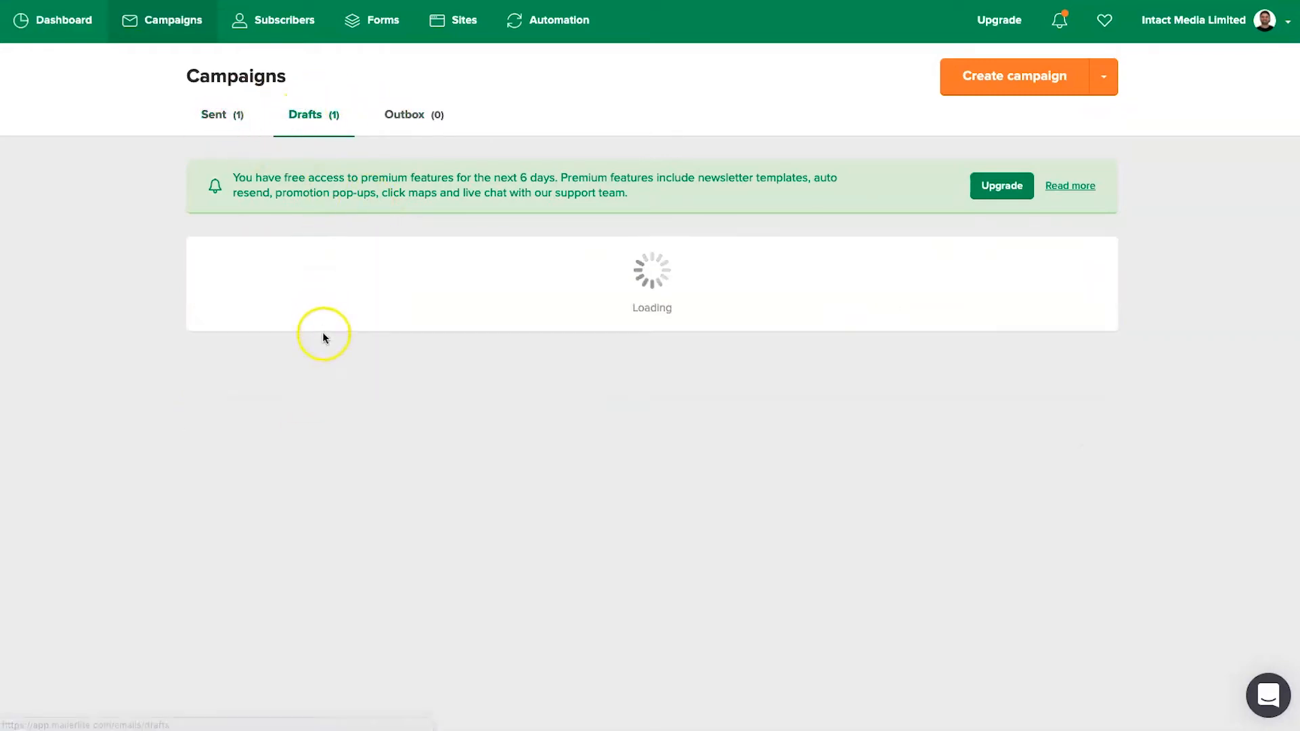
drag(328, 331, 394, 328)
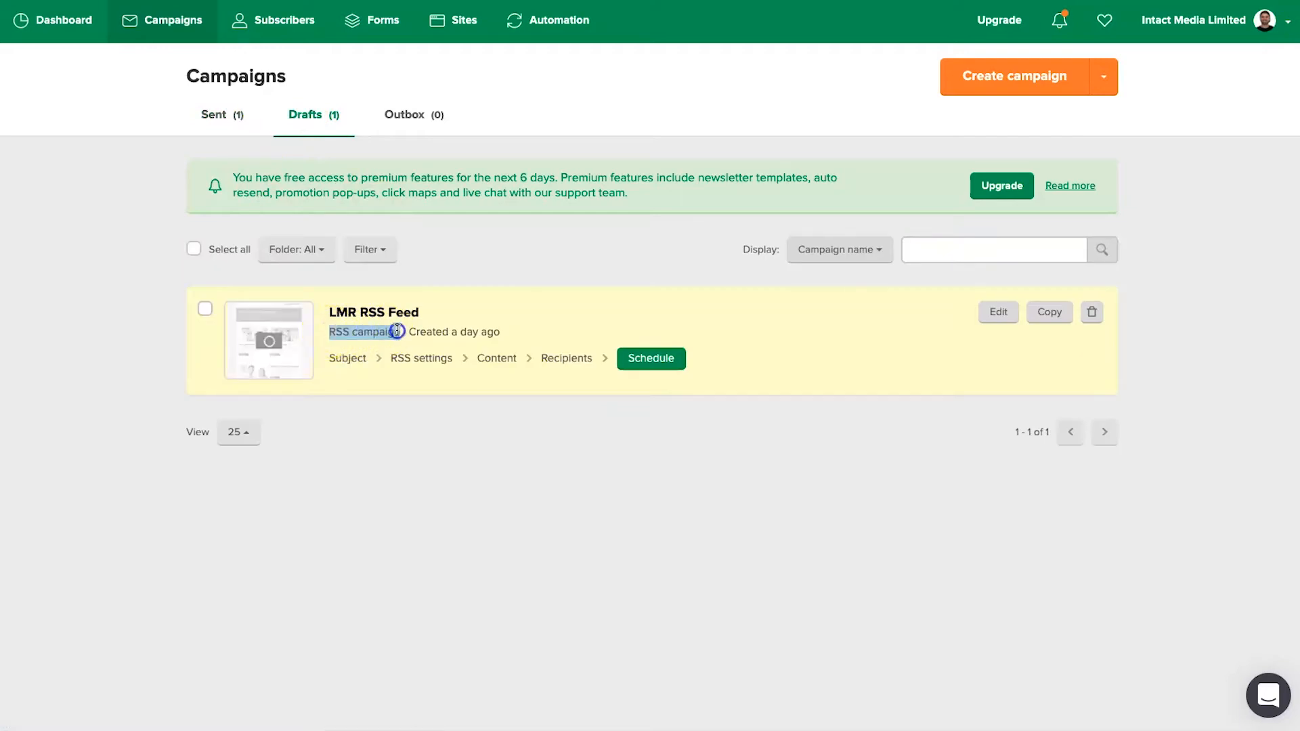
click(394, 331)
click(241, 108)
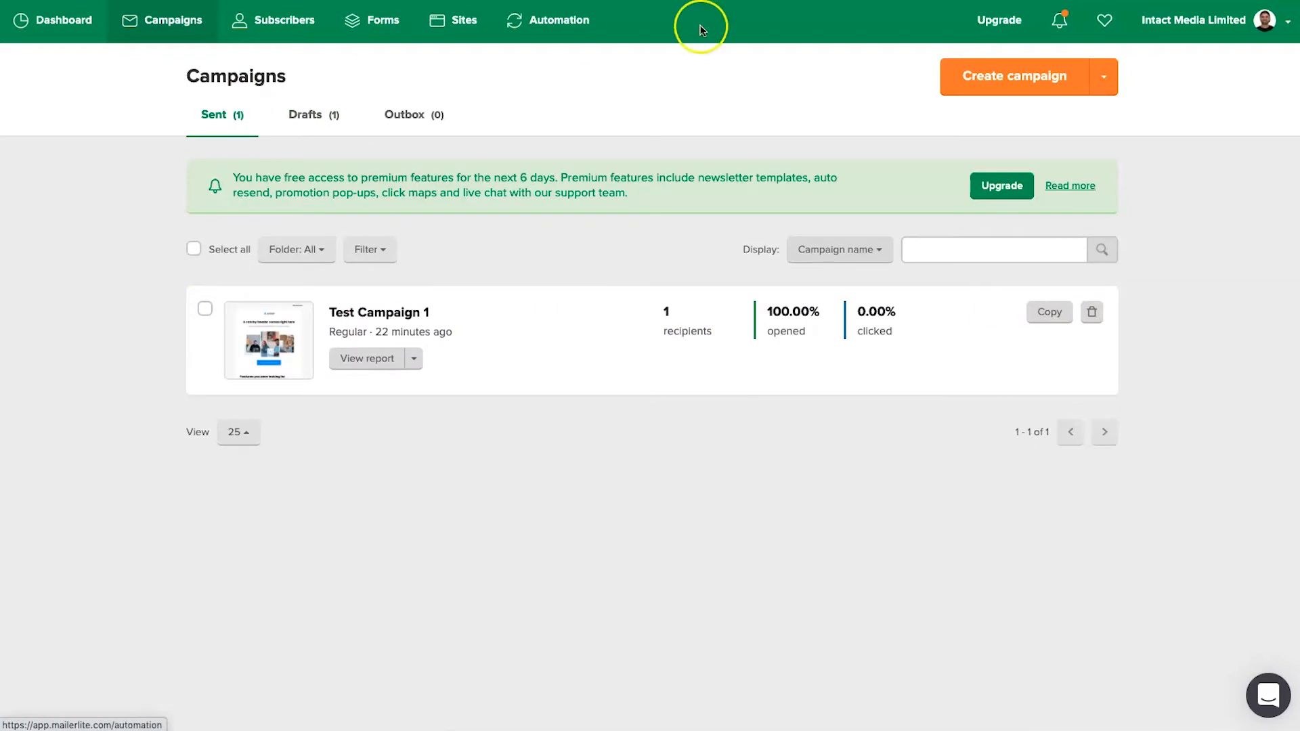
Create a new regular campaign with the campaign name "YouTube Test Campaign"
click(1103, 79)
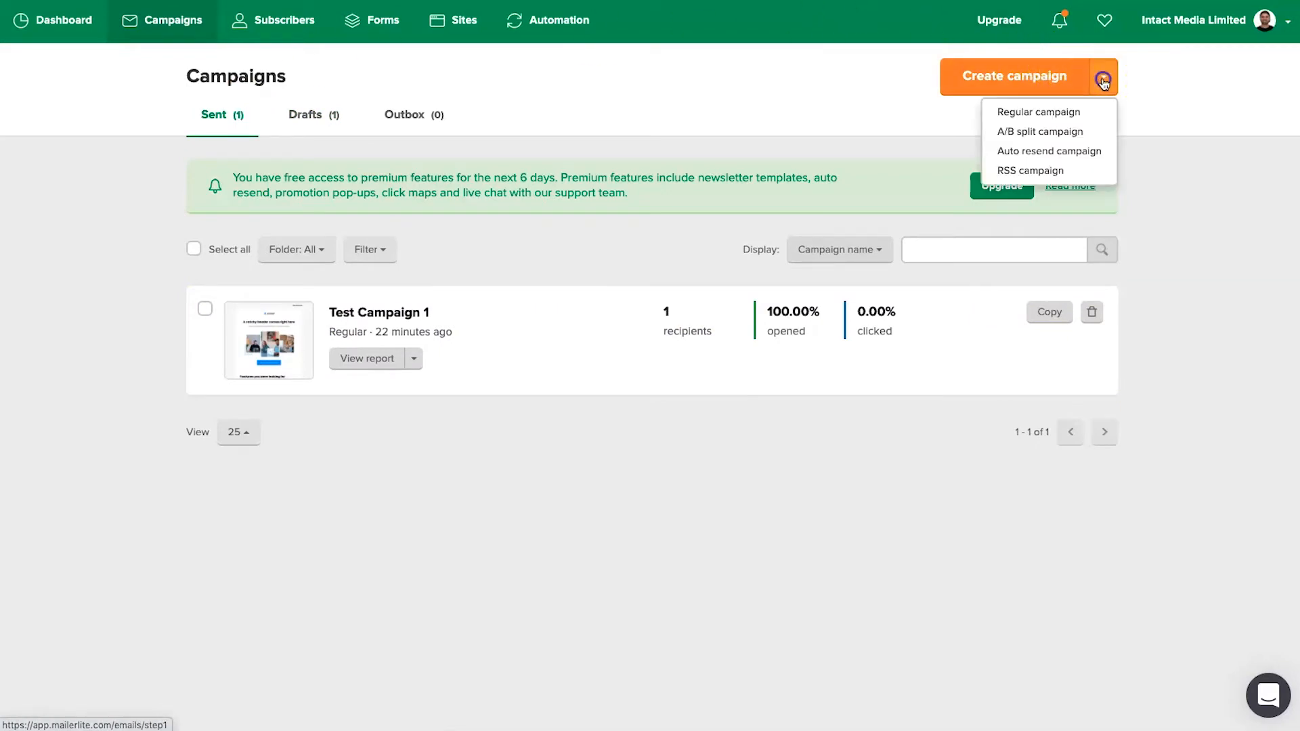
click(1079, 114)
click(1002, 85)
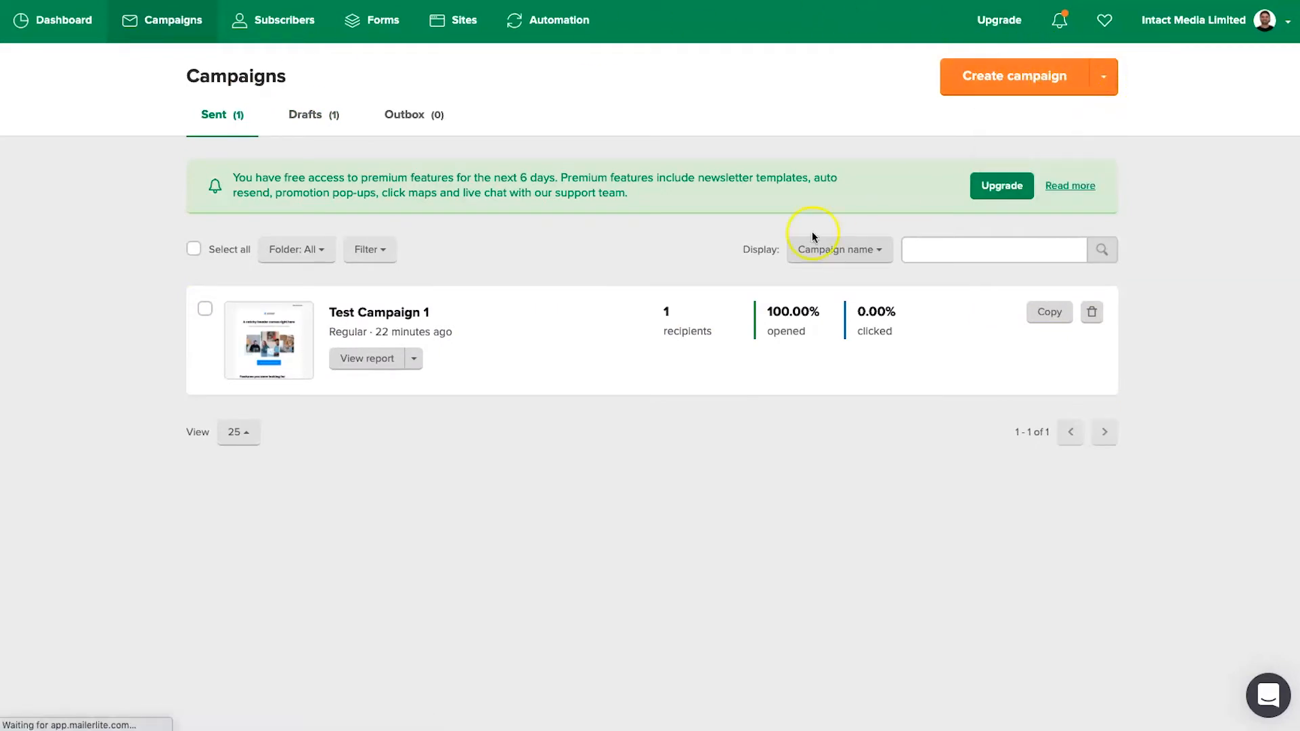
click(281, 223)
drag(190, 166, 319, 166)
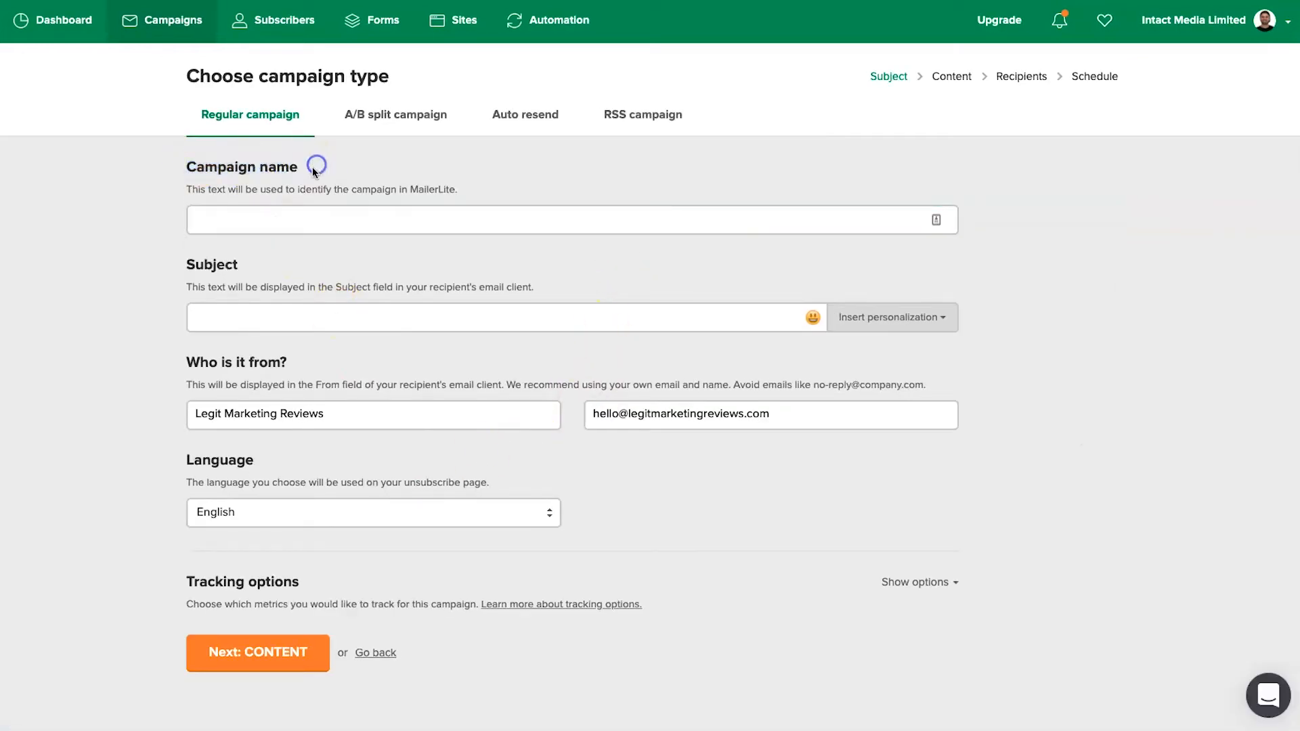
drag(153, 177, 483, 193)
click(432, 221)
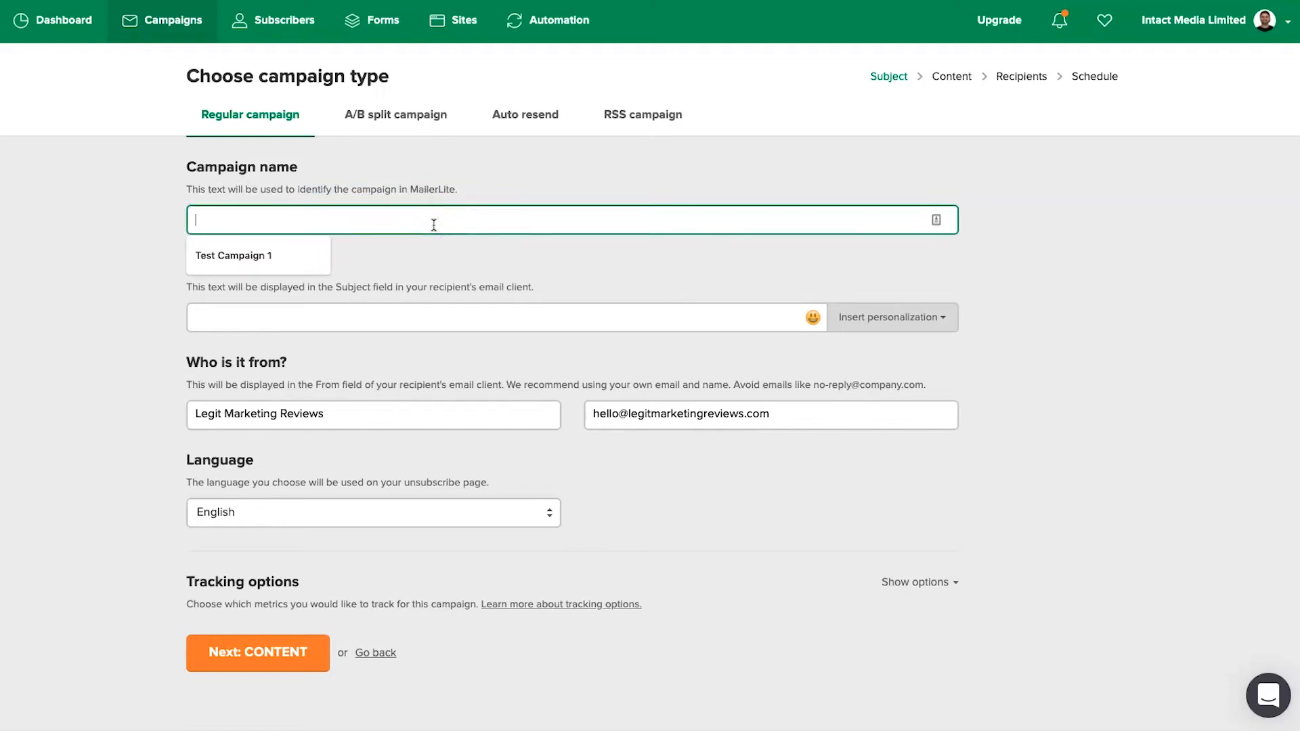
text(YouTube Test Campaign)
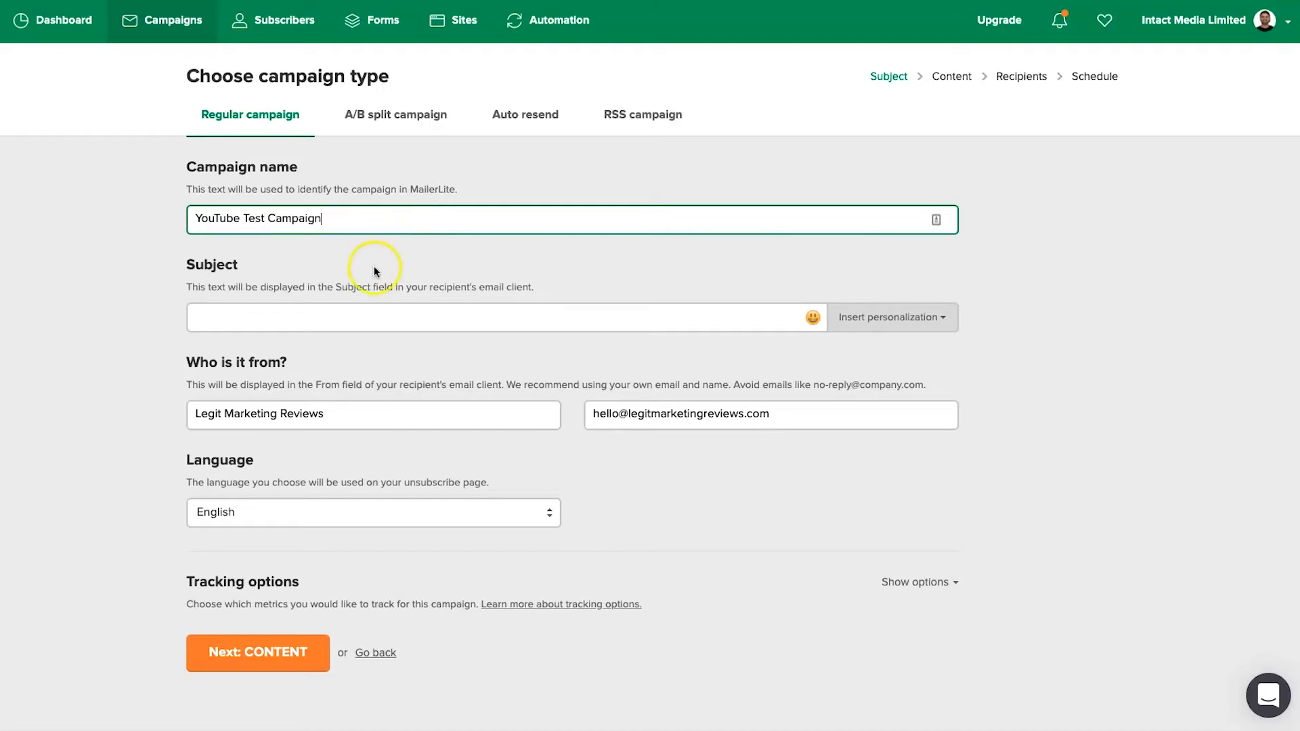
Enter the subject "I'm giving it all away for free, do you want it" and add the Name personalization at its end
click(298, 320)
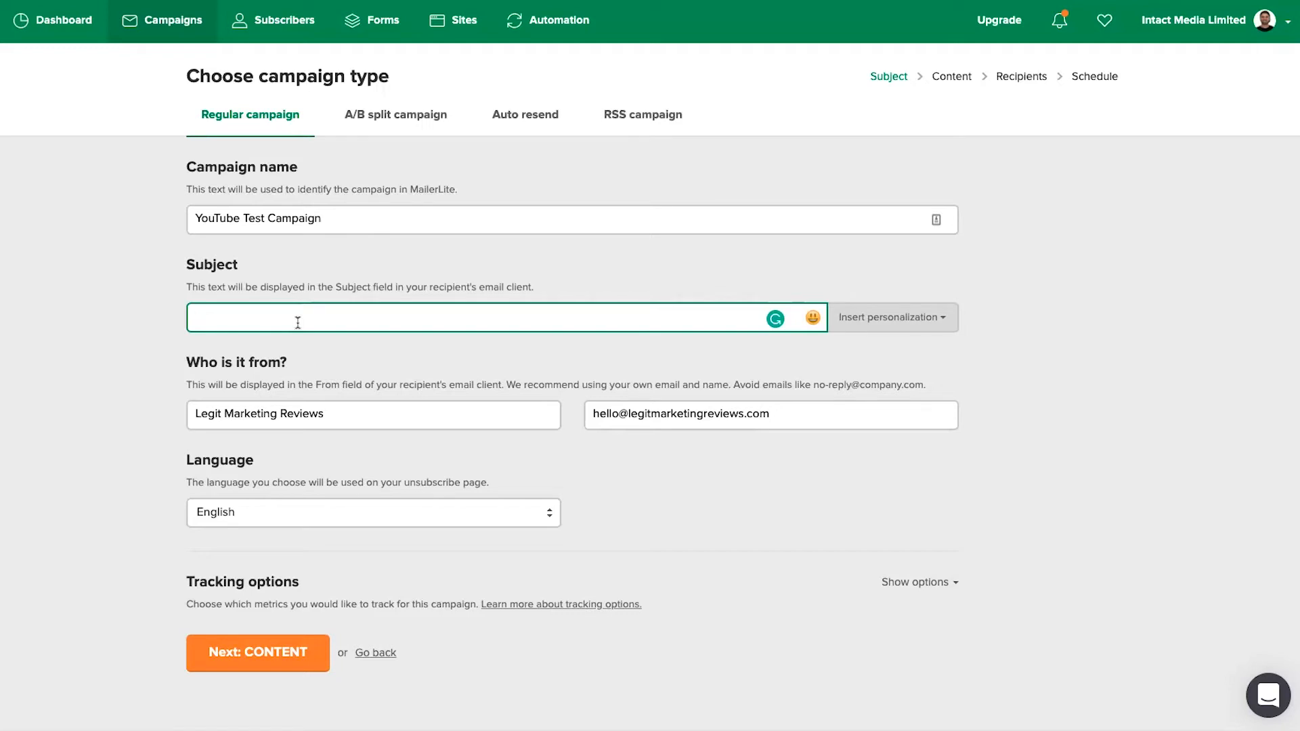
click(290, 312)
text(I'm giving it all away for free, do you want it)
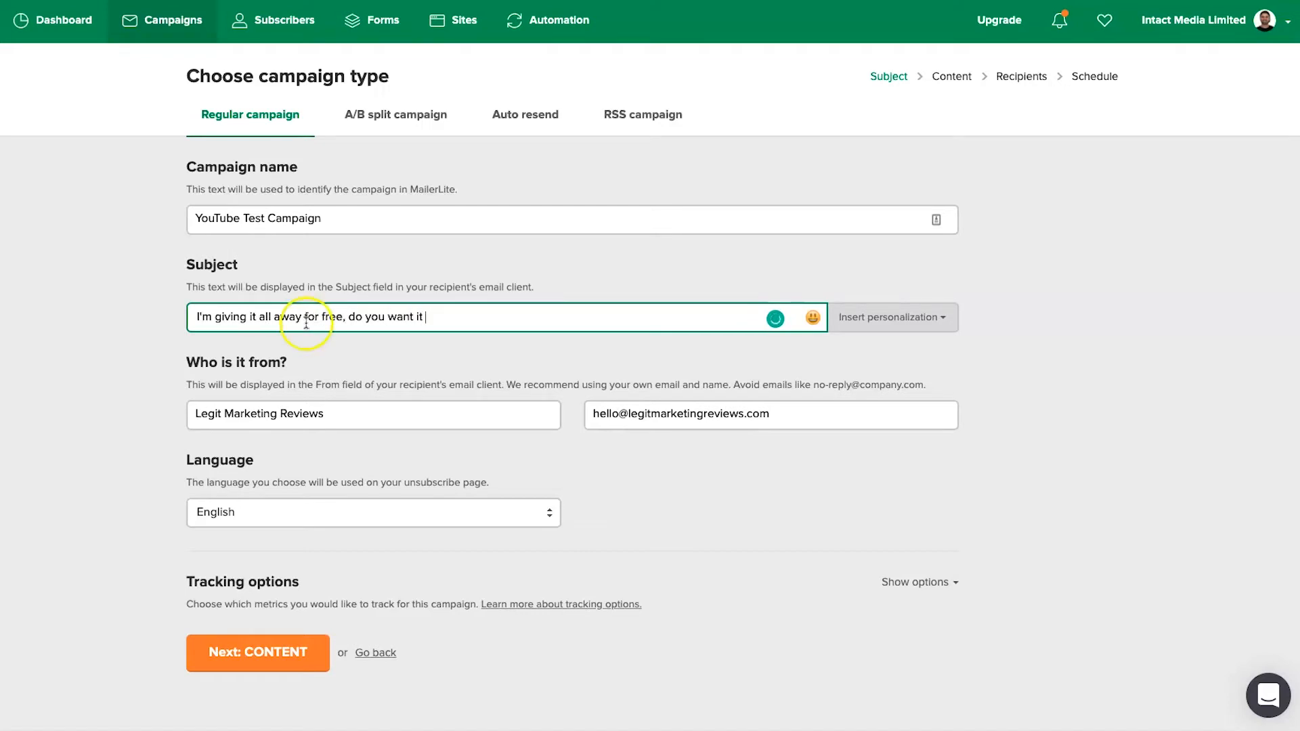
click(895, 317)
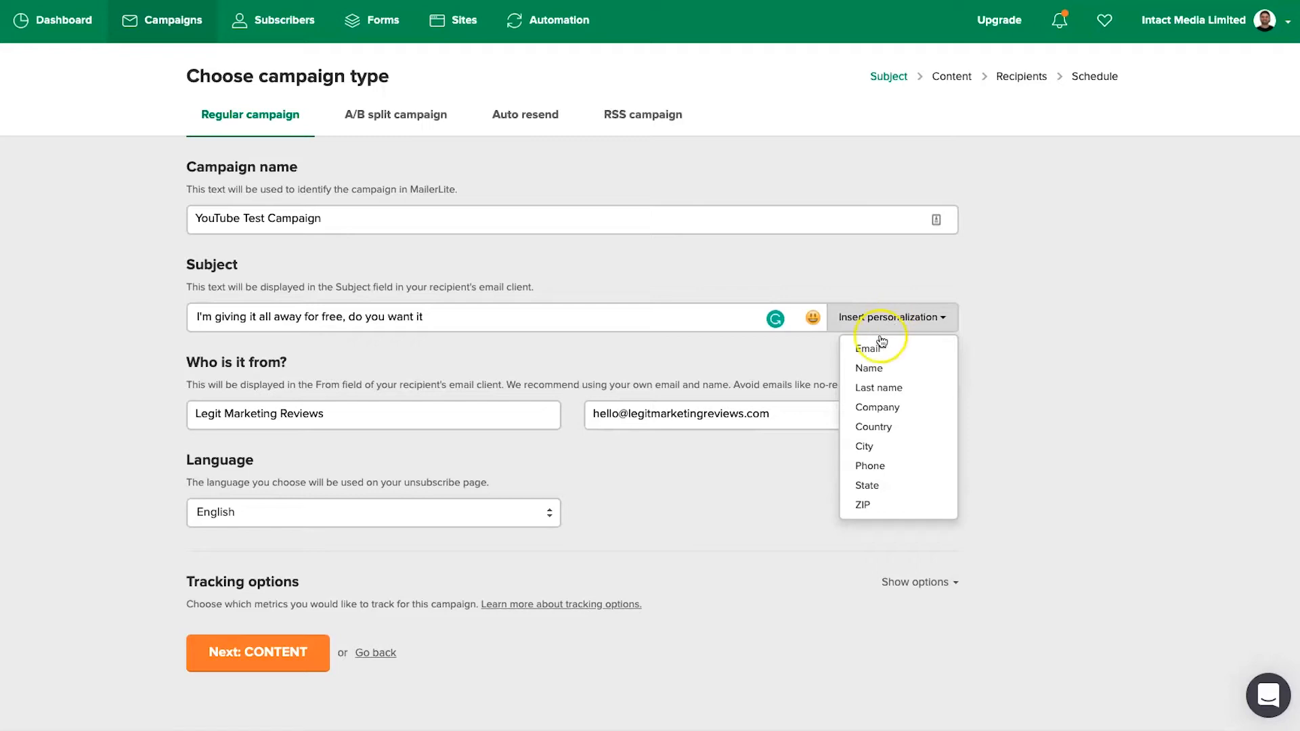
click(869, 368)
click(574, 320)
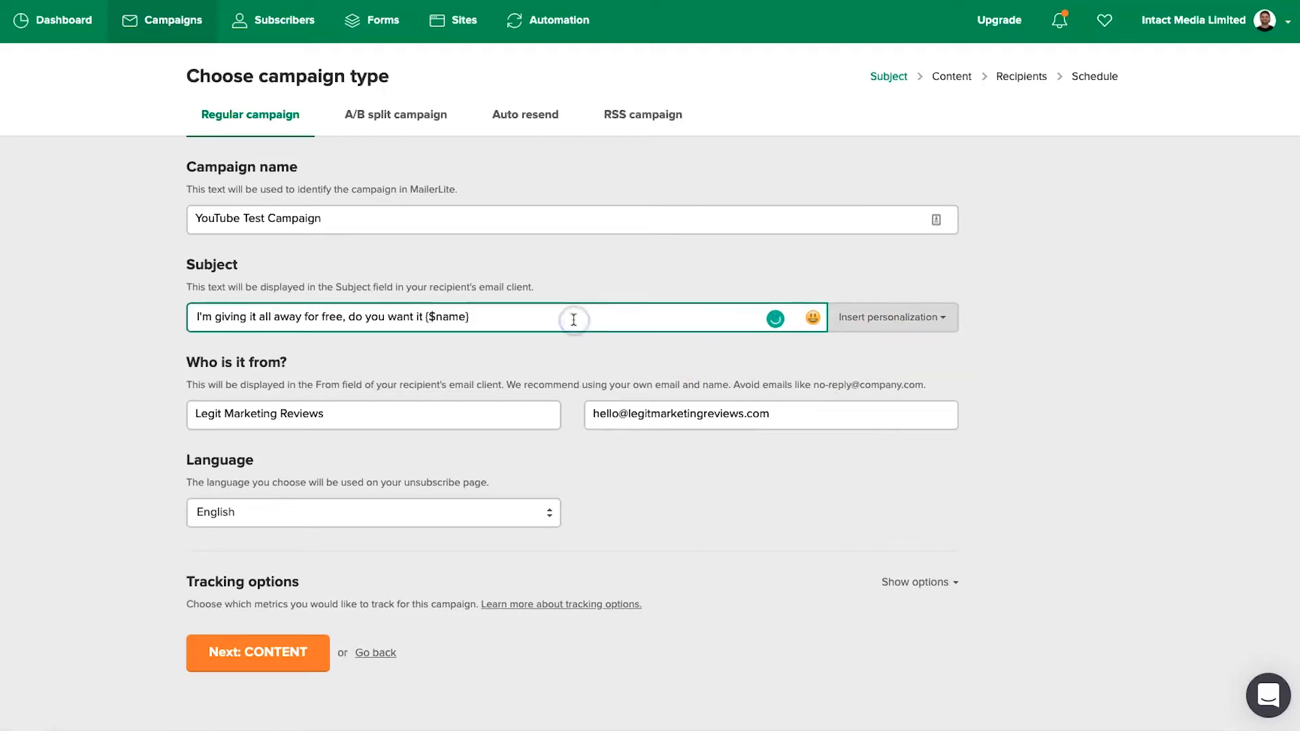
End the subject line with a question mark and add the grinning face with sweat emoji after it
text(?)
click(813, 317)
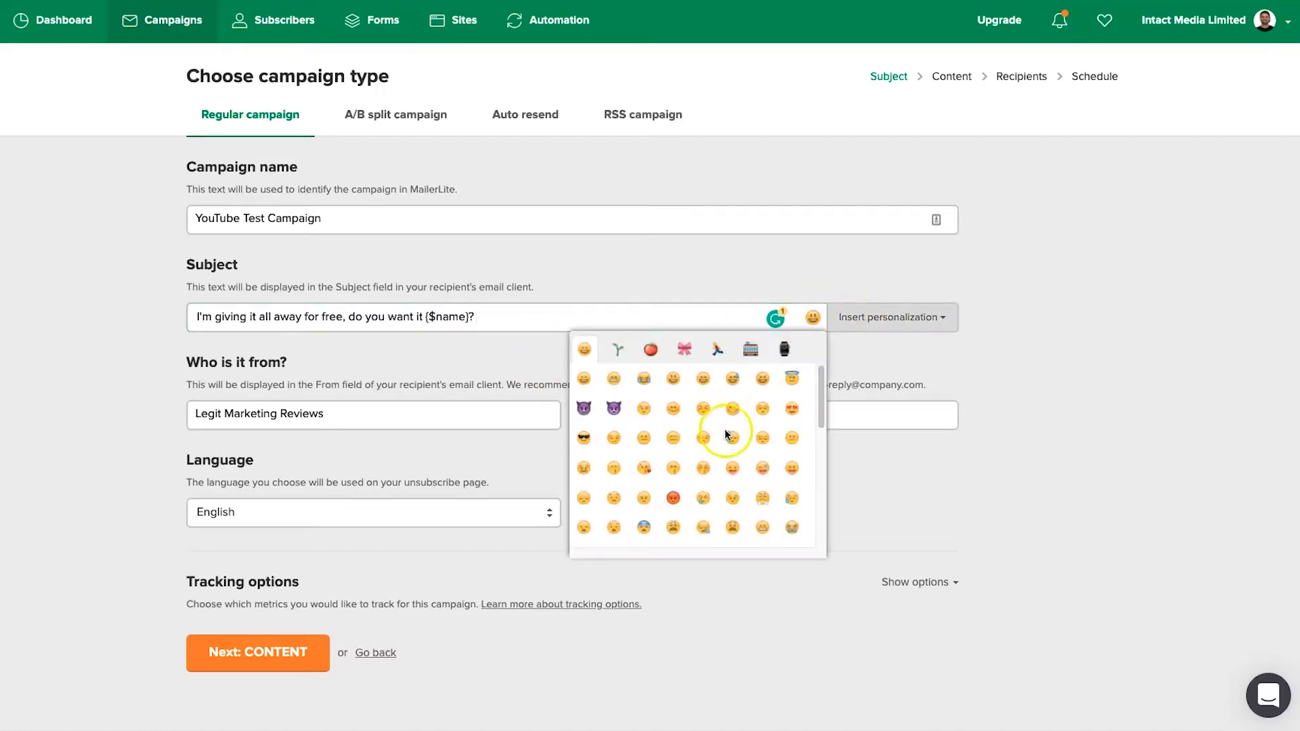
scroll(719, 440, down, 1)
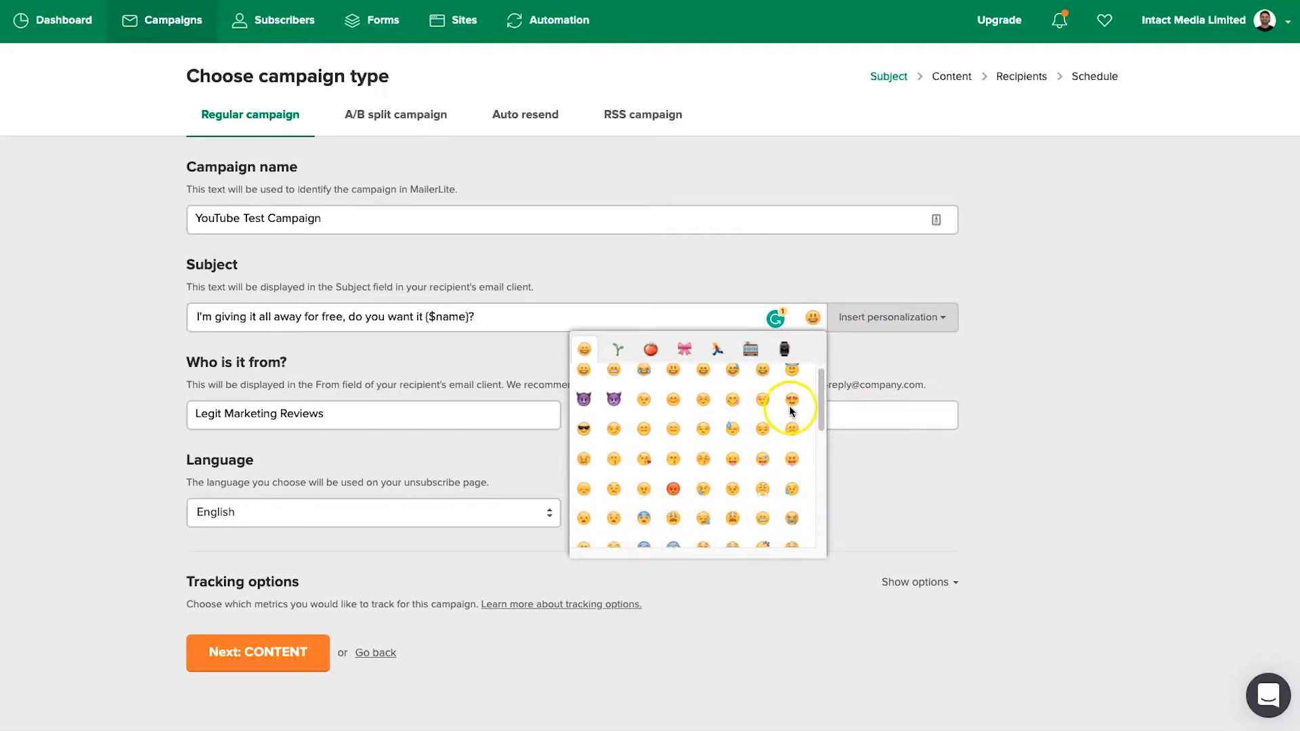
click(734, 370)
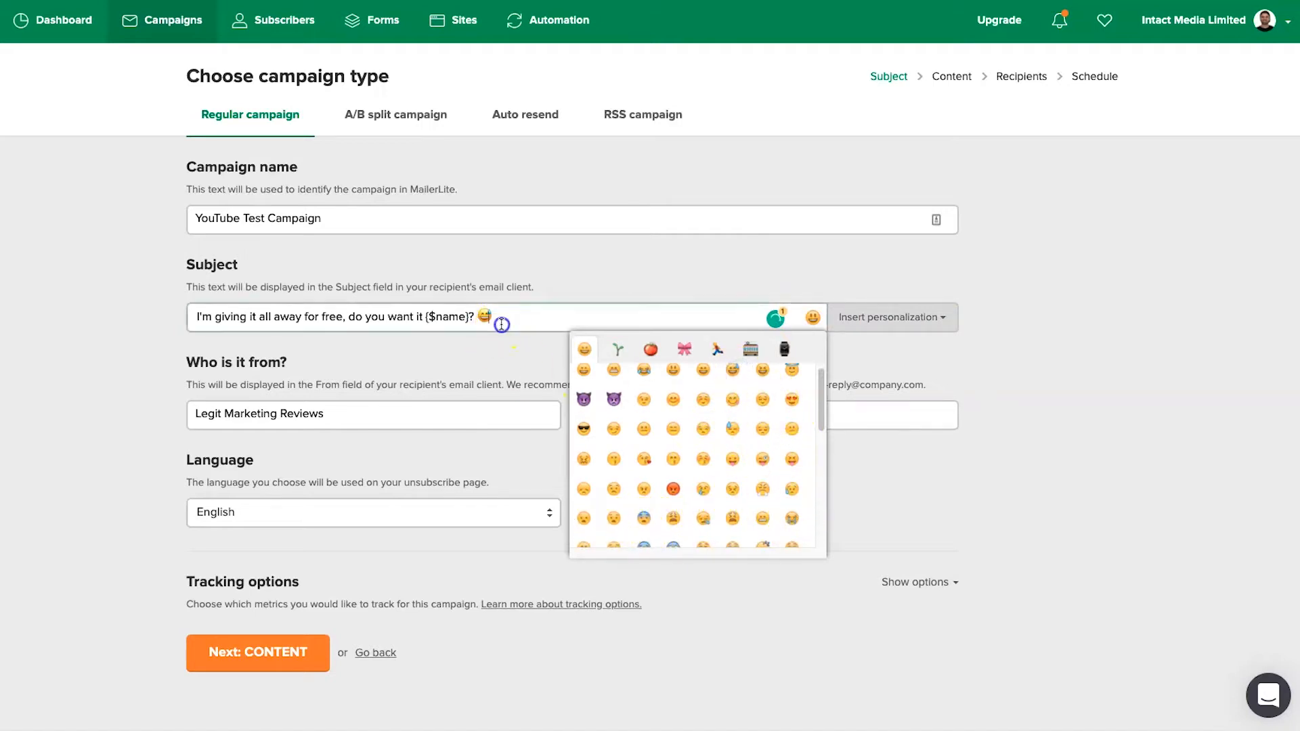
click(501, 324)
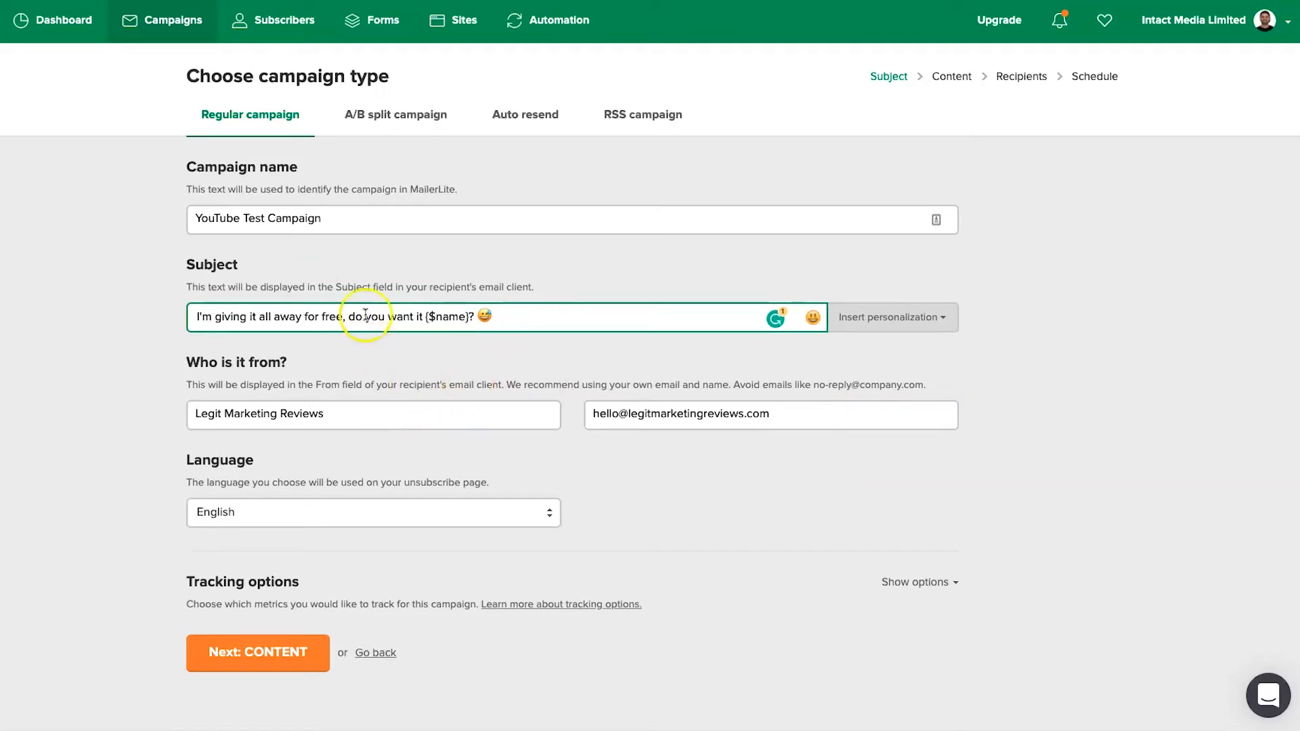
Rename the campaign as "Jan Give Away Everything"
triple_click(271, 218)
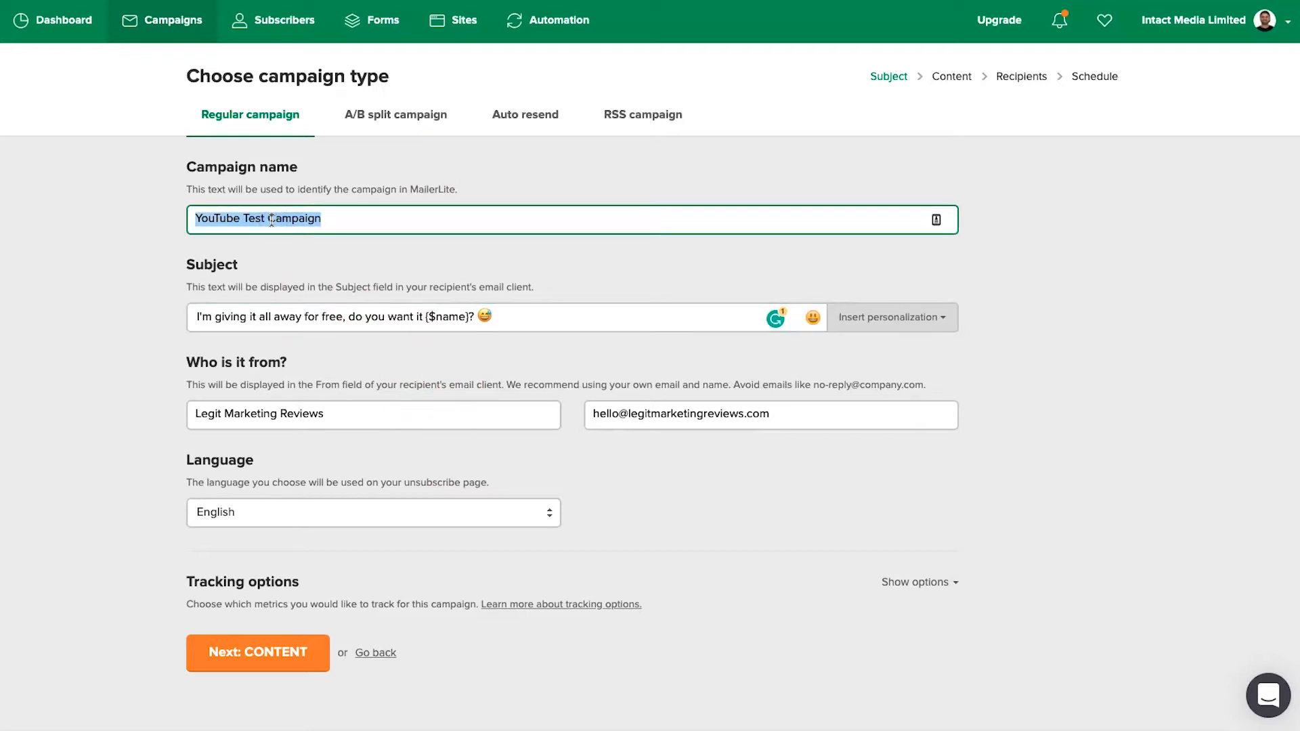
text(Jan Give Away Everything)
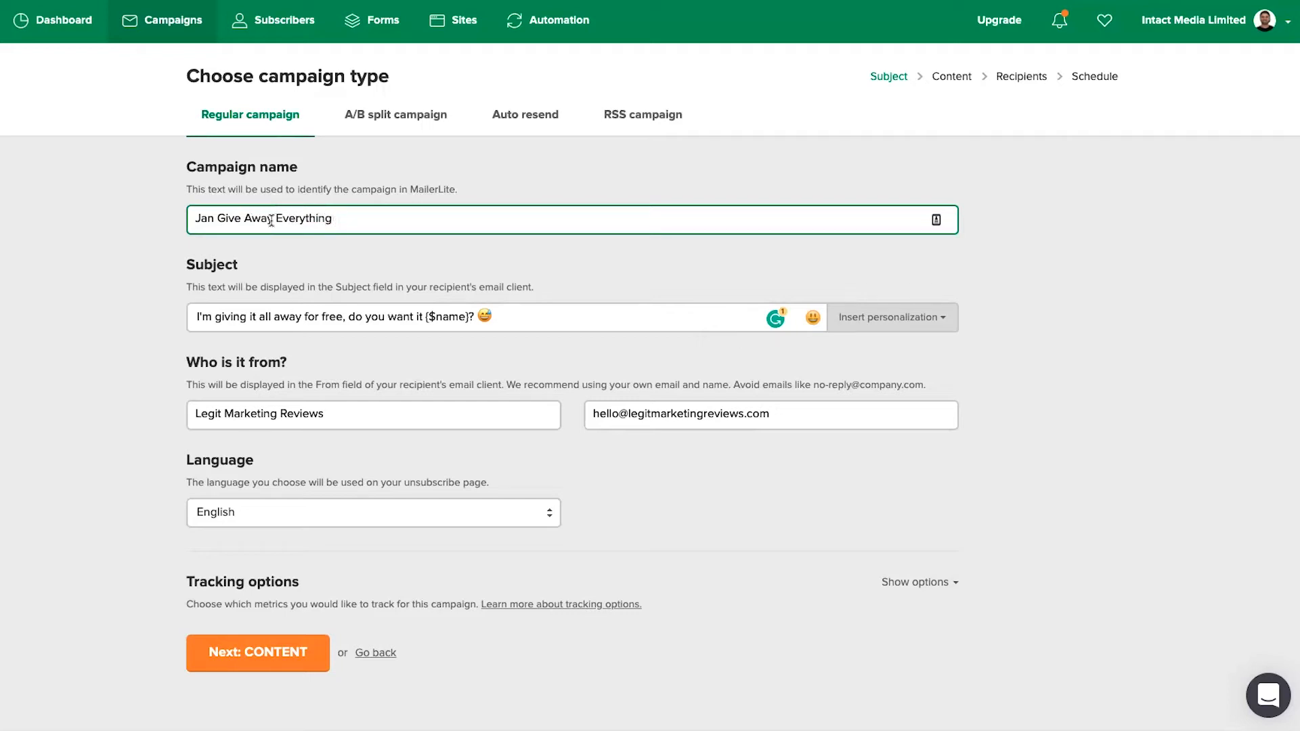
click(157, 330)
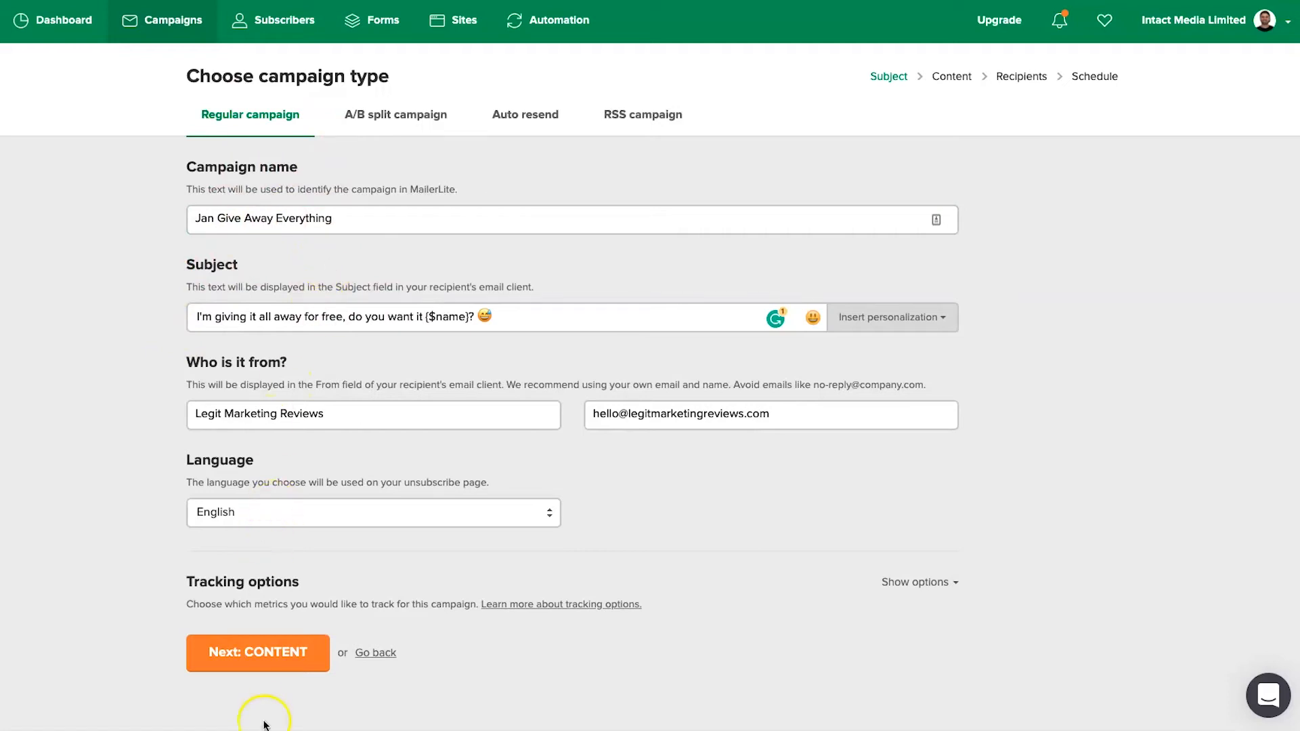
Check the sender details and the tracking options, and continue to the campaign's content stage
click(233, 416)
click(599, 415)
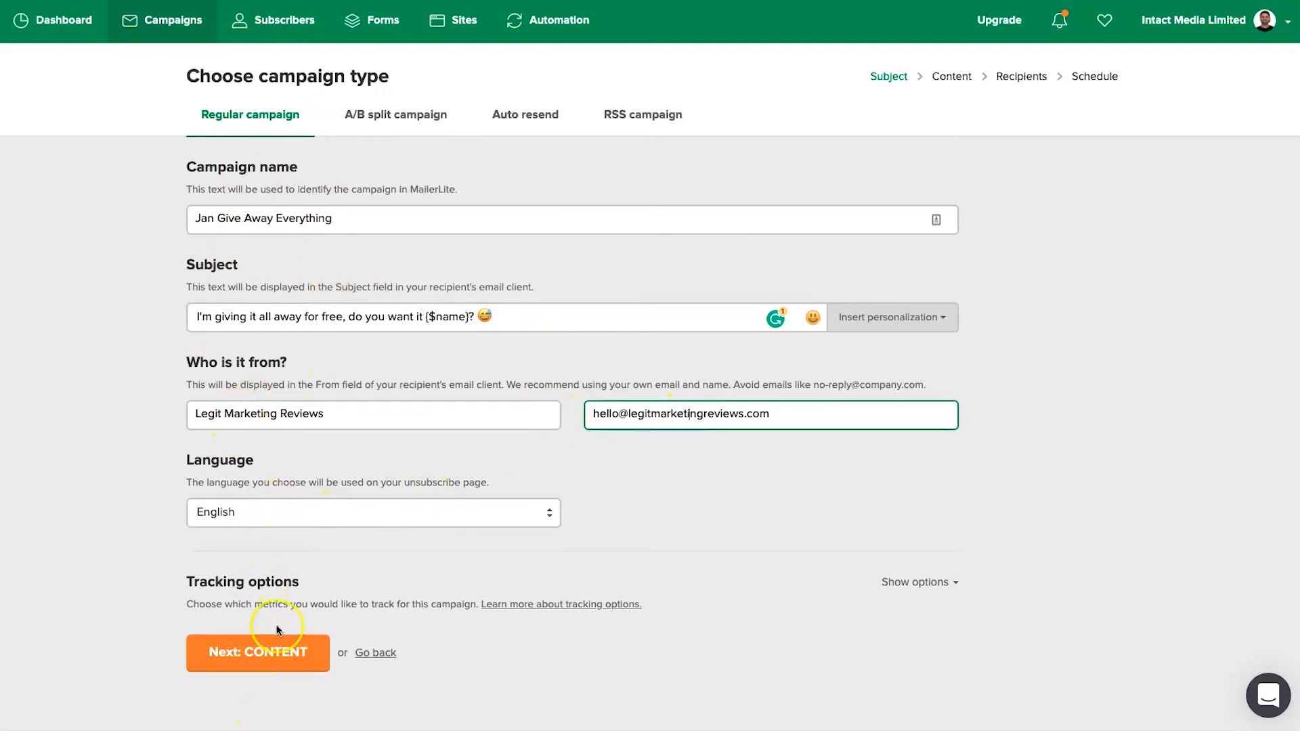
click(887, 582)
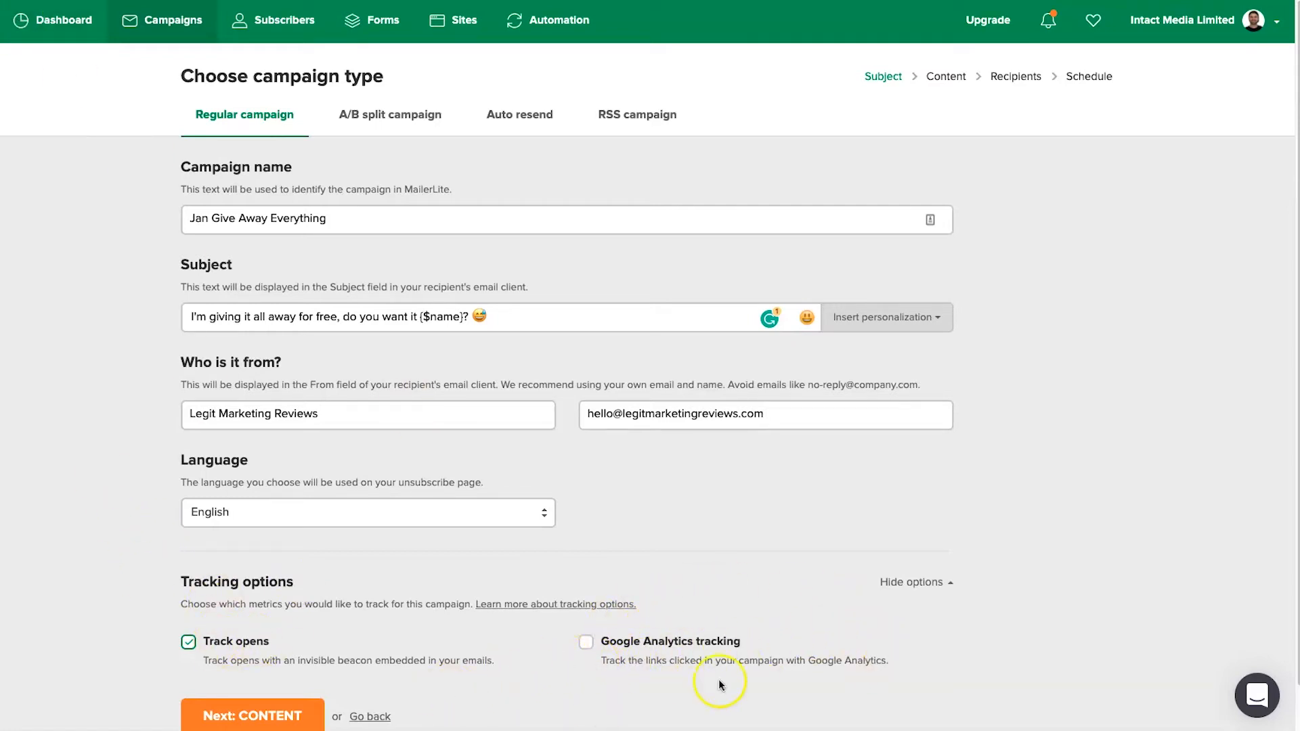
click(270, 716)
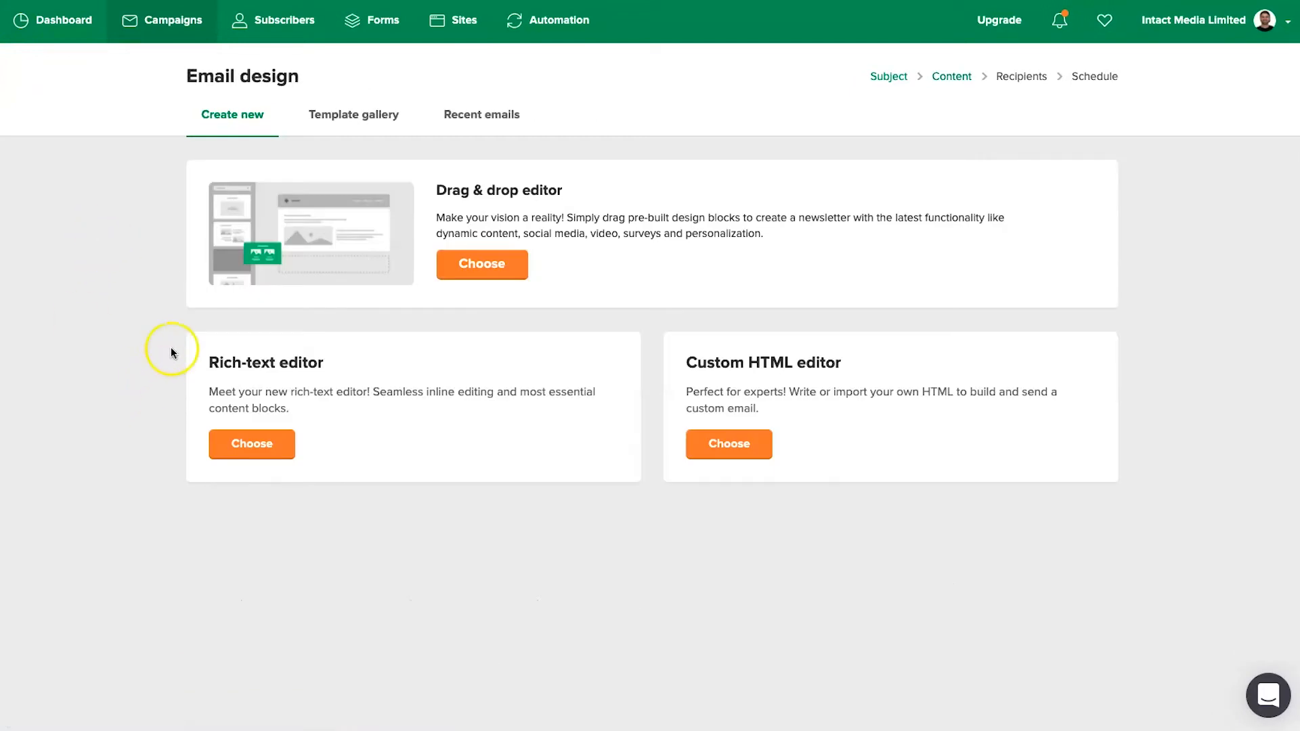
Review the rich-text, custom HTML and drag & drop editor choices, the template gallery and the recent emails
drag(206, 362, 342, 362)
click(341, 364)
drag(687, 364, 857, 360)
click(856, 360)
drag(434, 190, 574, 182)
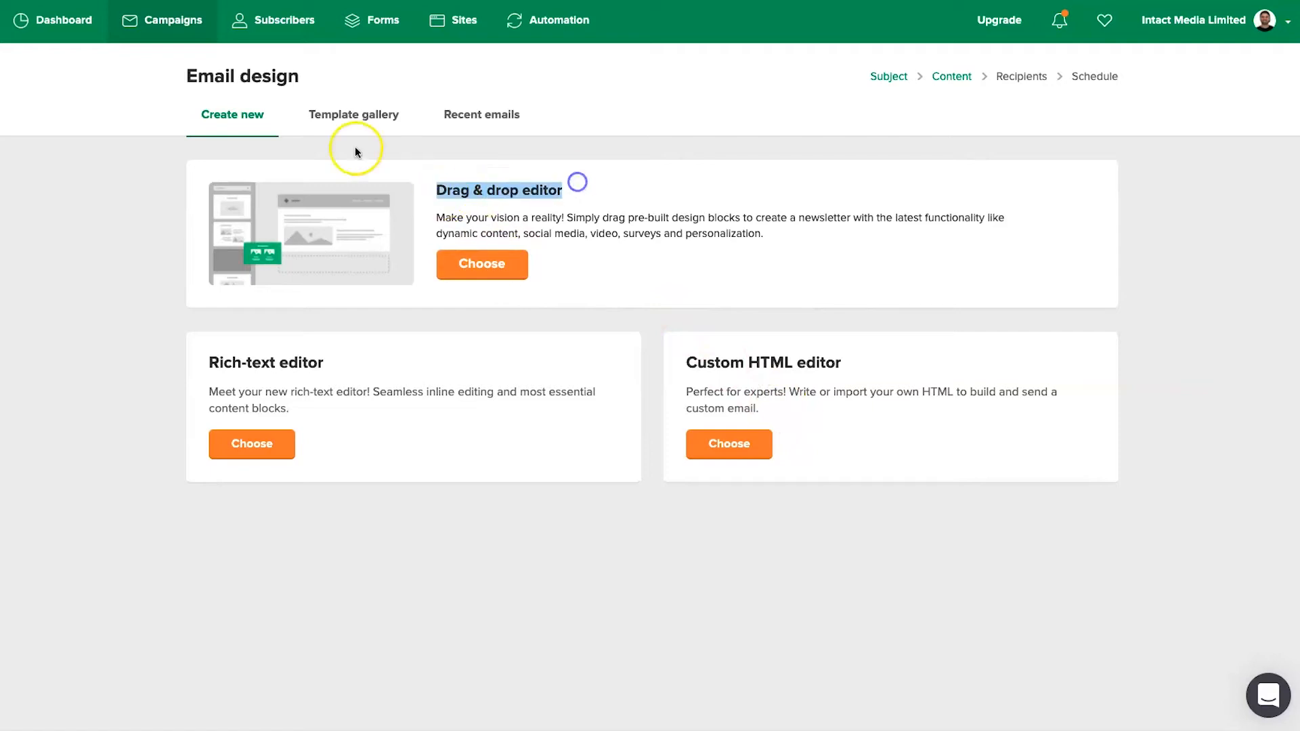
click(354, 126)
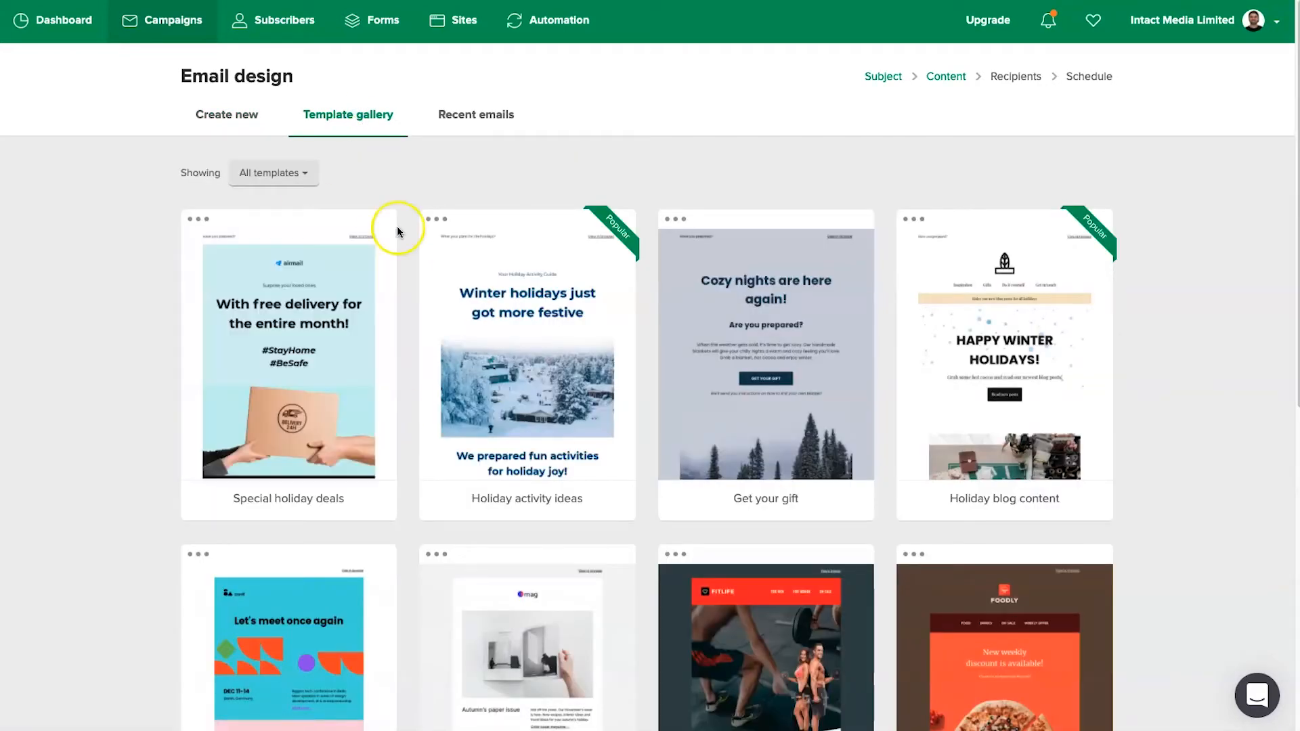
click(477, 122)
mouse_move(262, 368)
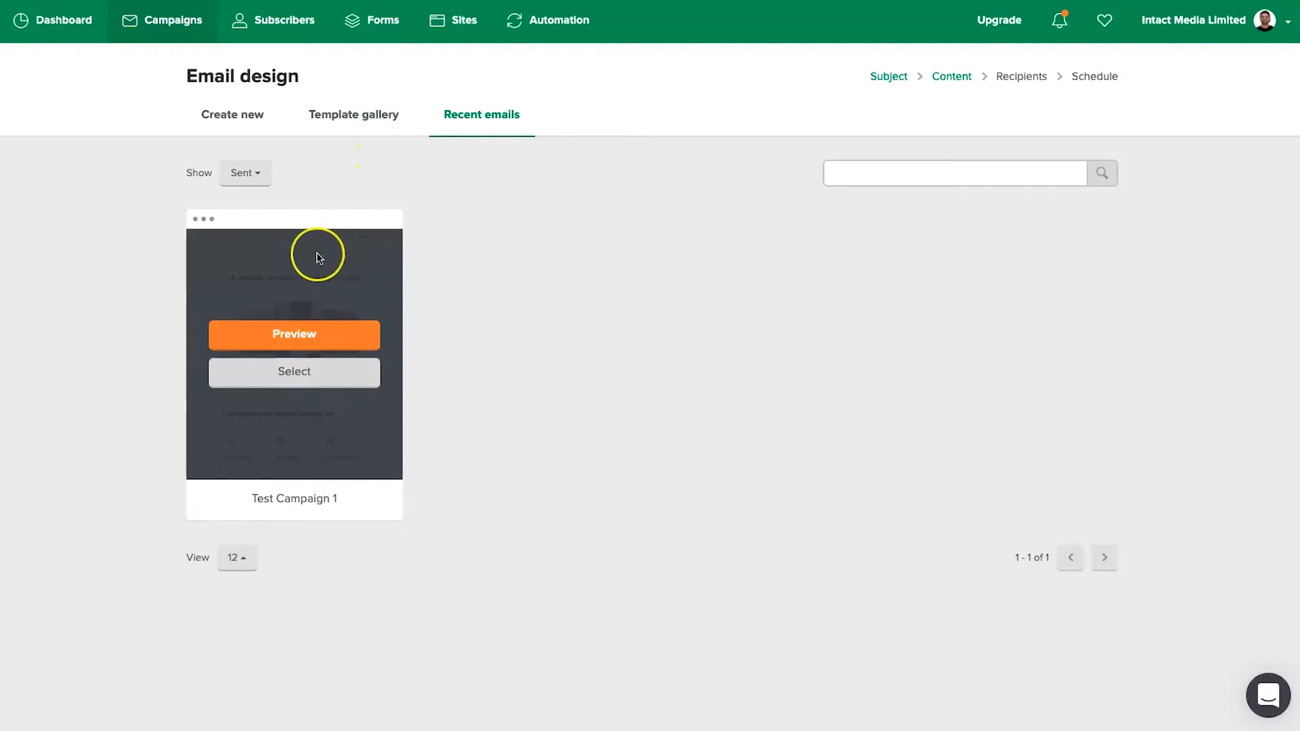
Browse the template gallery and set it to show 48 templates per page
click(368, 112)
scroll(371, 281, down, 4)
mouse_move(427, 374)
scroll(189, 400, down, 3)
scroll(189, 400, up, 7)
scroll(185, 401, down, 7)
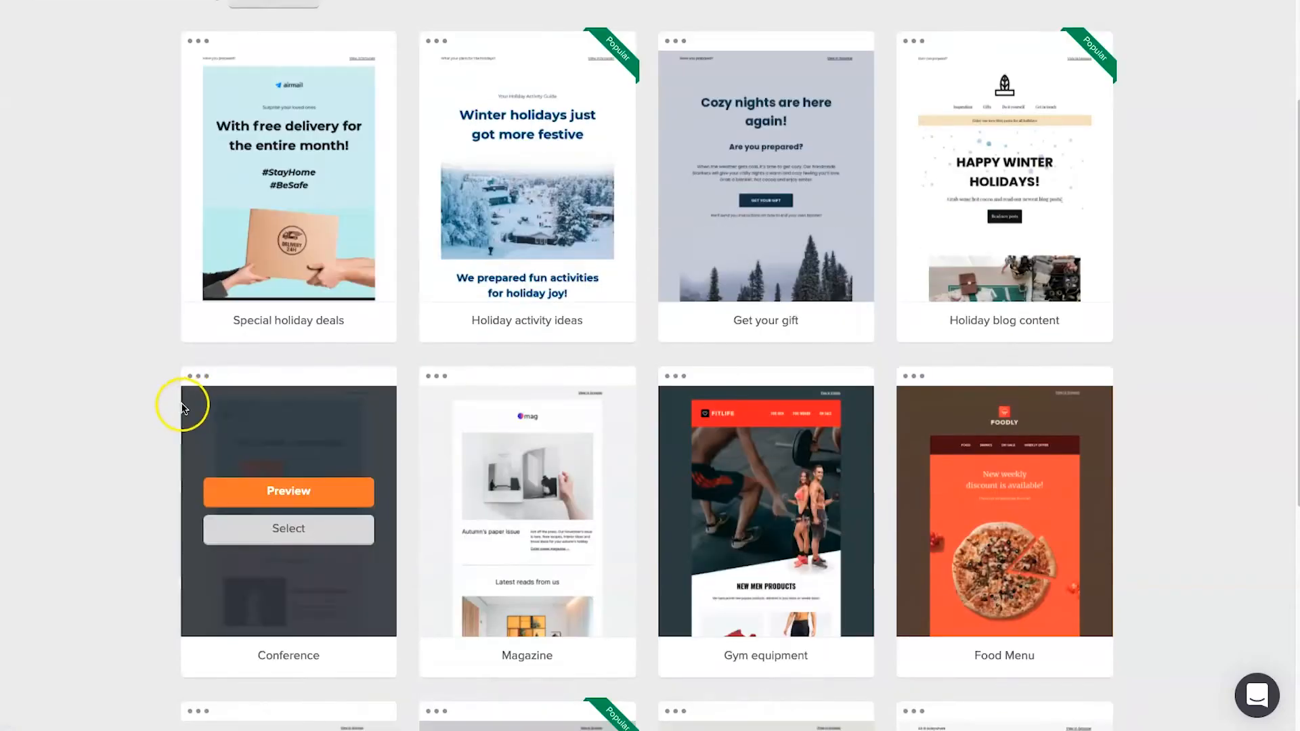
scroll(135, 324, down, 2)
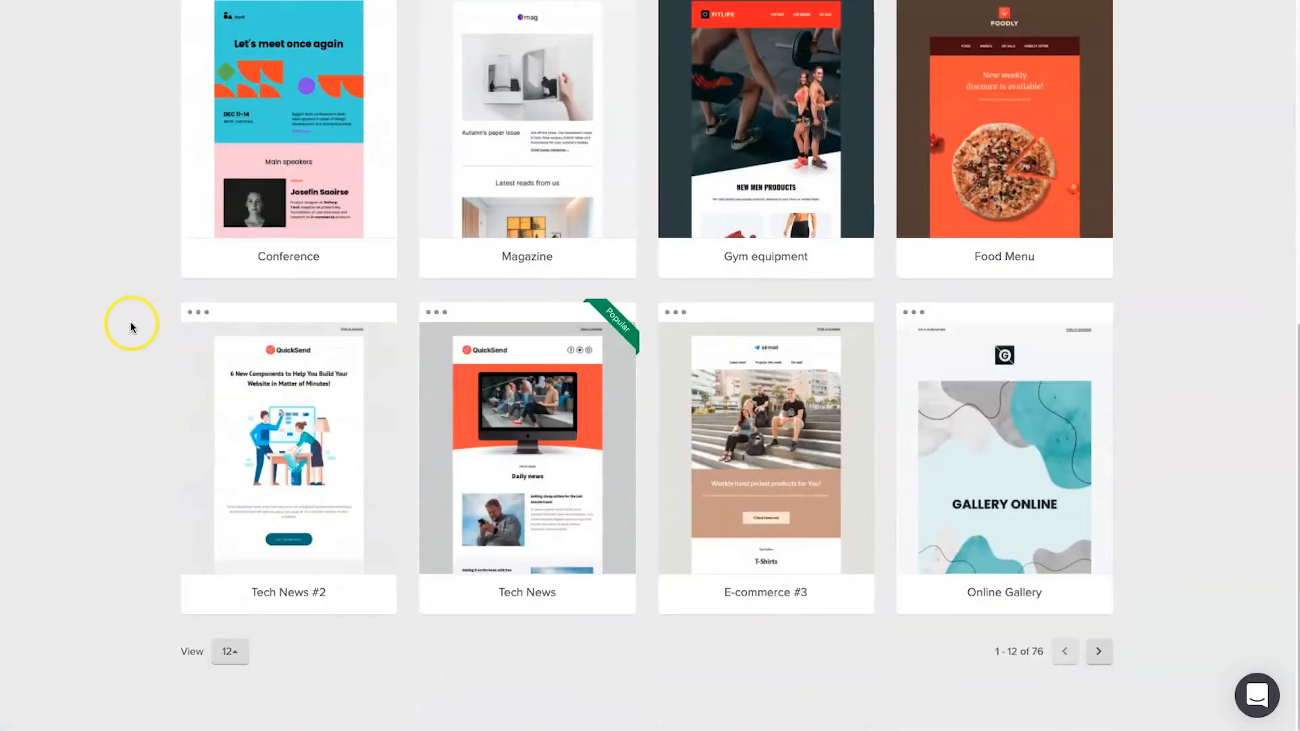
click(249, 662)
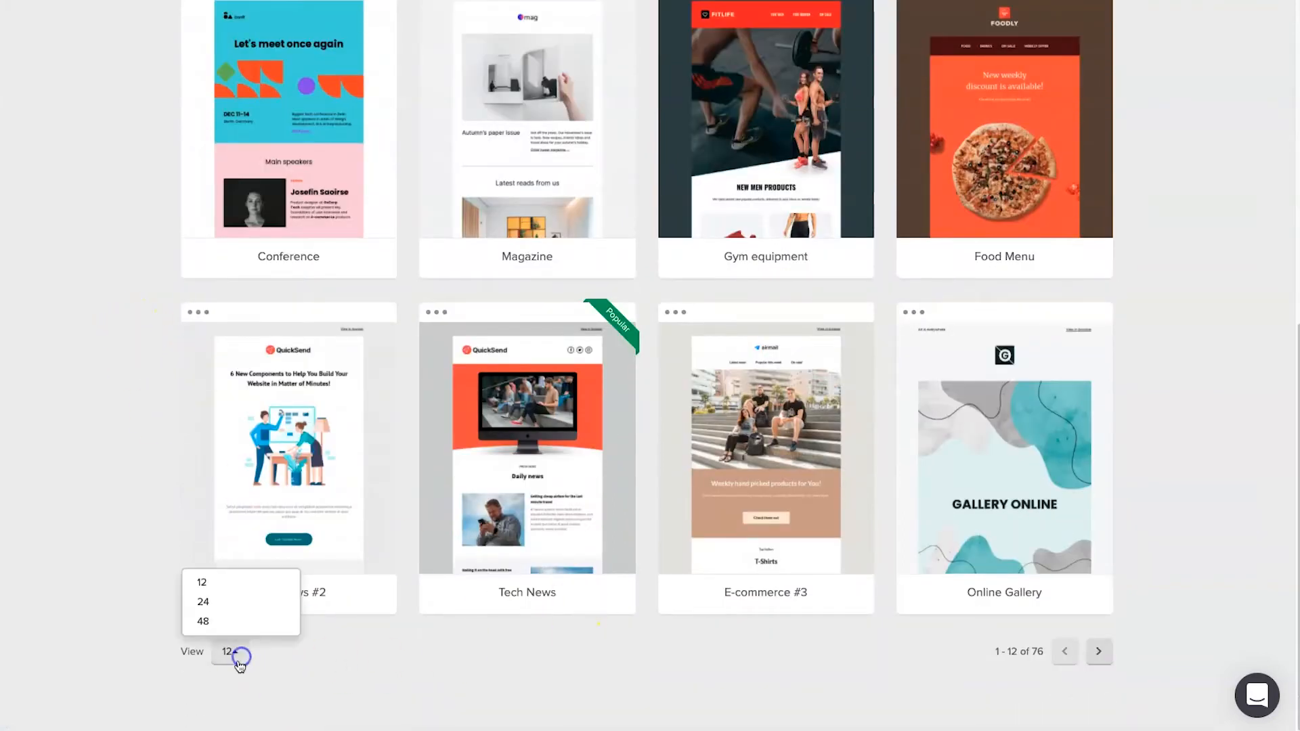
click(226, 621)
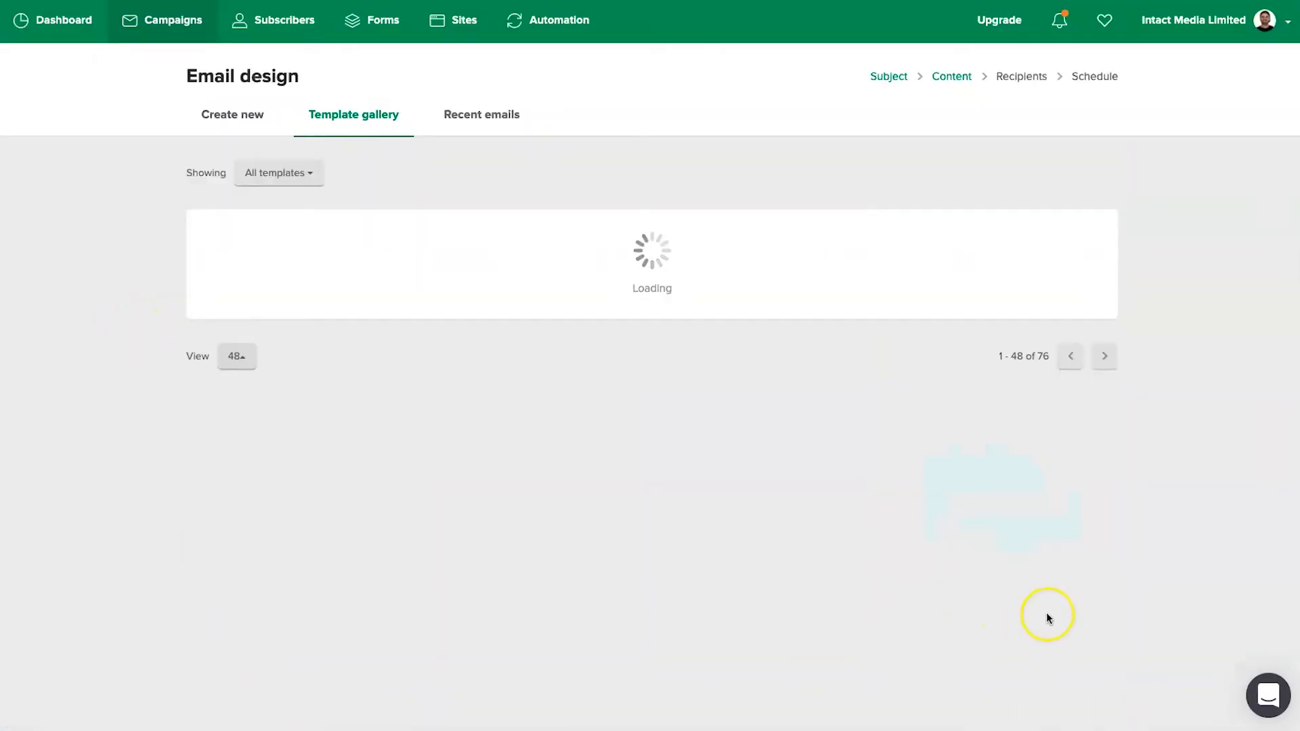
Find the Featured Book & Author Info template in the gallery and select it for the email design
scroll(981, 488, down, 8)
scroll(982, 489, down, 15)
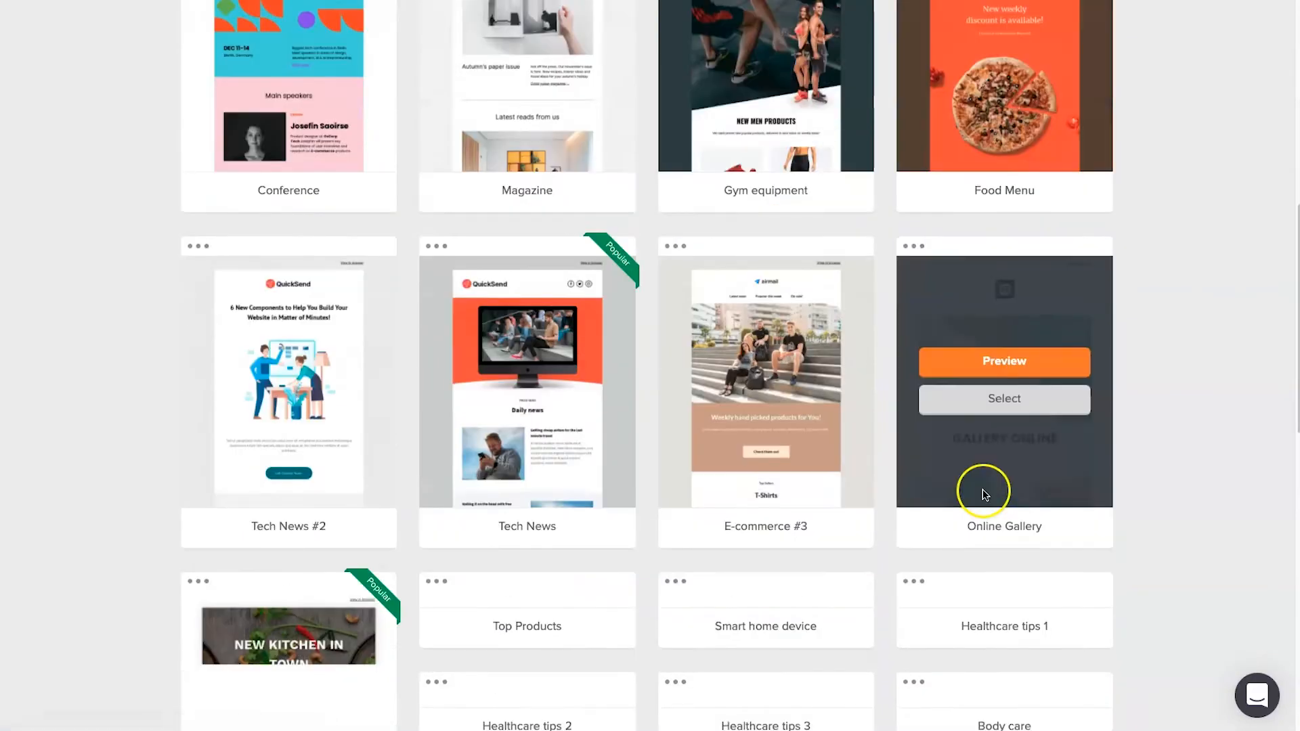
scroll(1075, 498, down, 12)
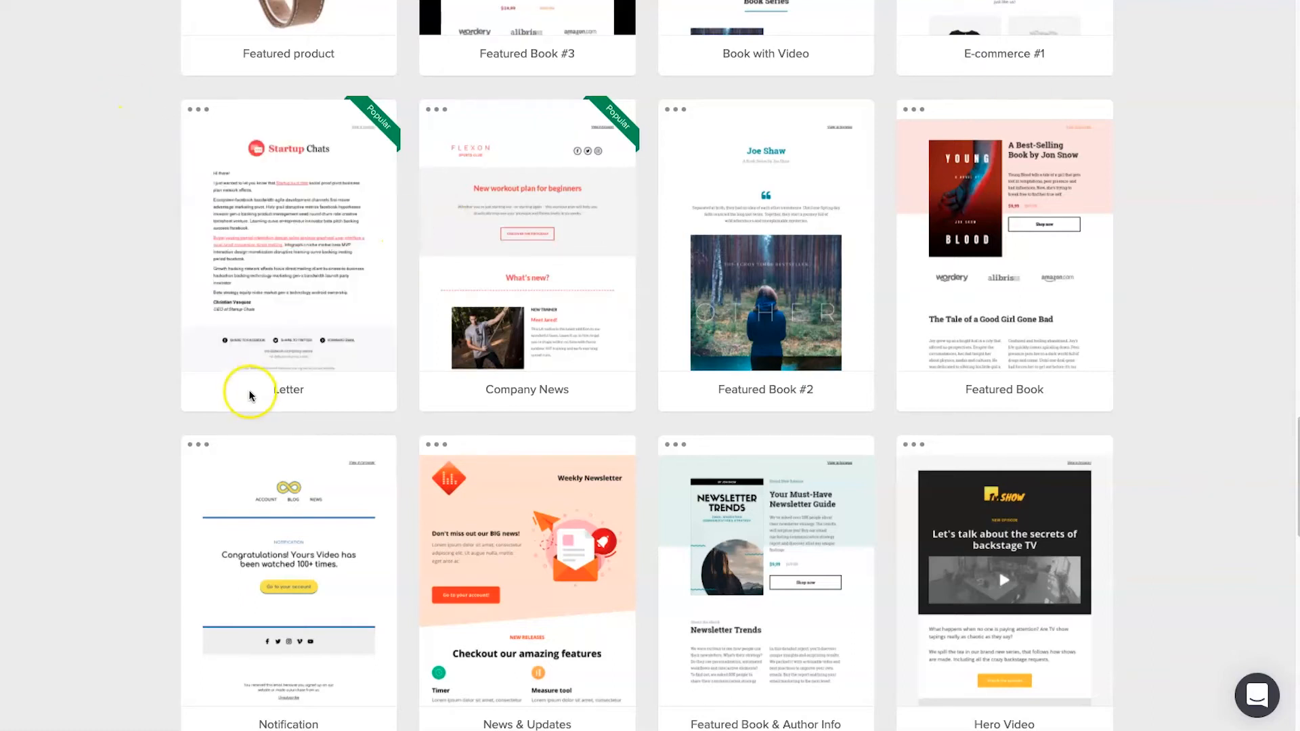
scroll(1162, 372, down, 4)
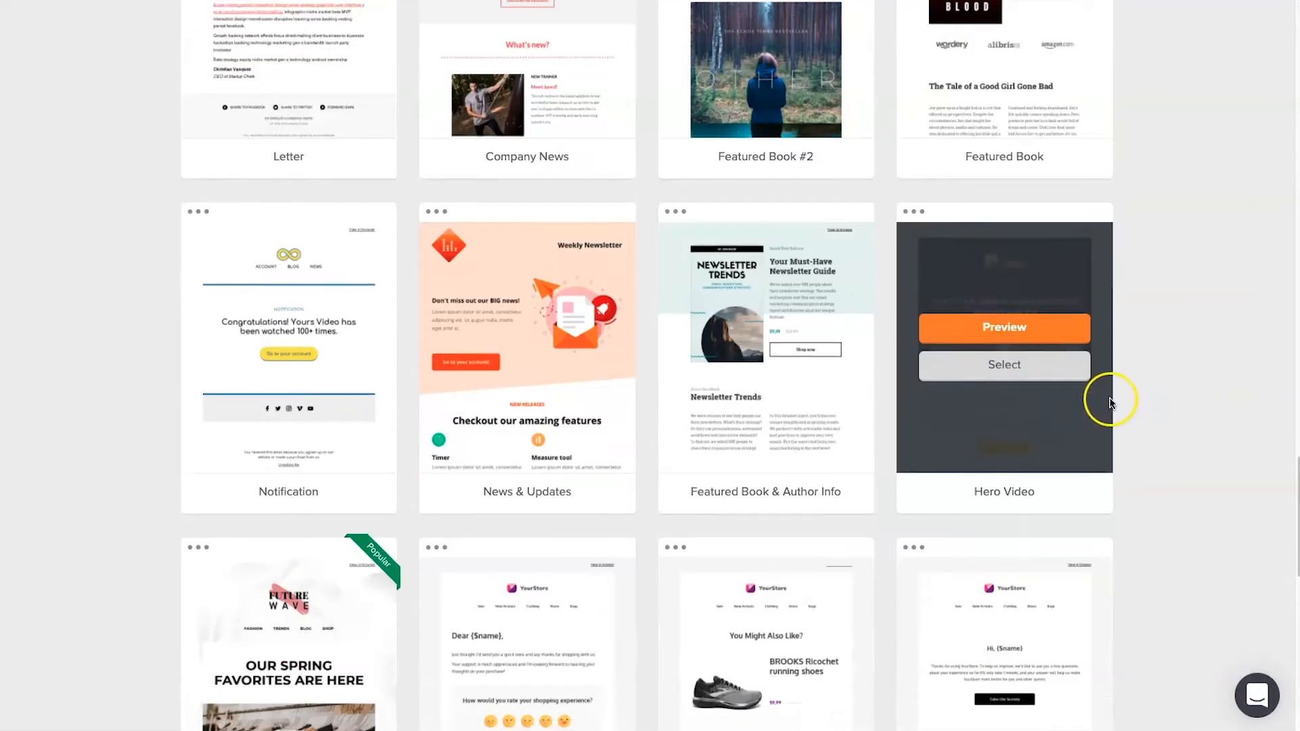
mouse_move(760, 271)
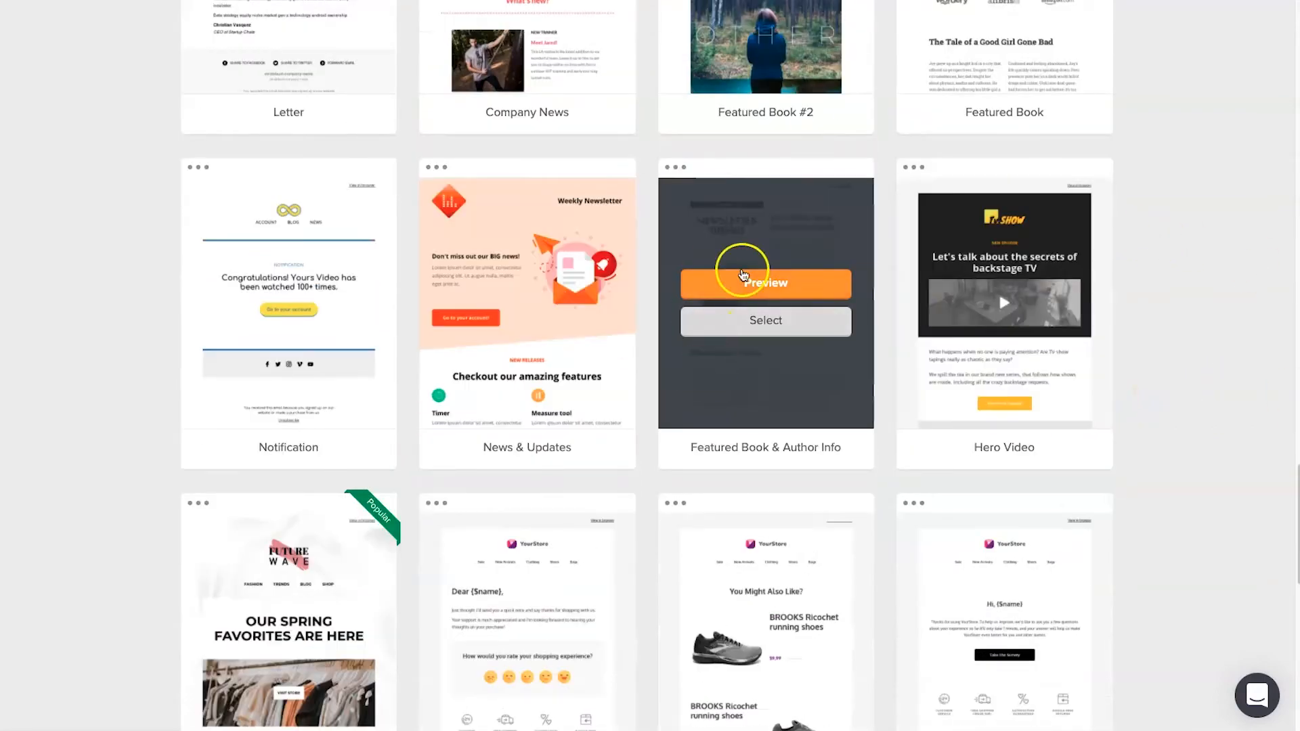
click(763, 324)
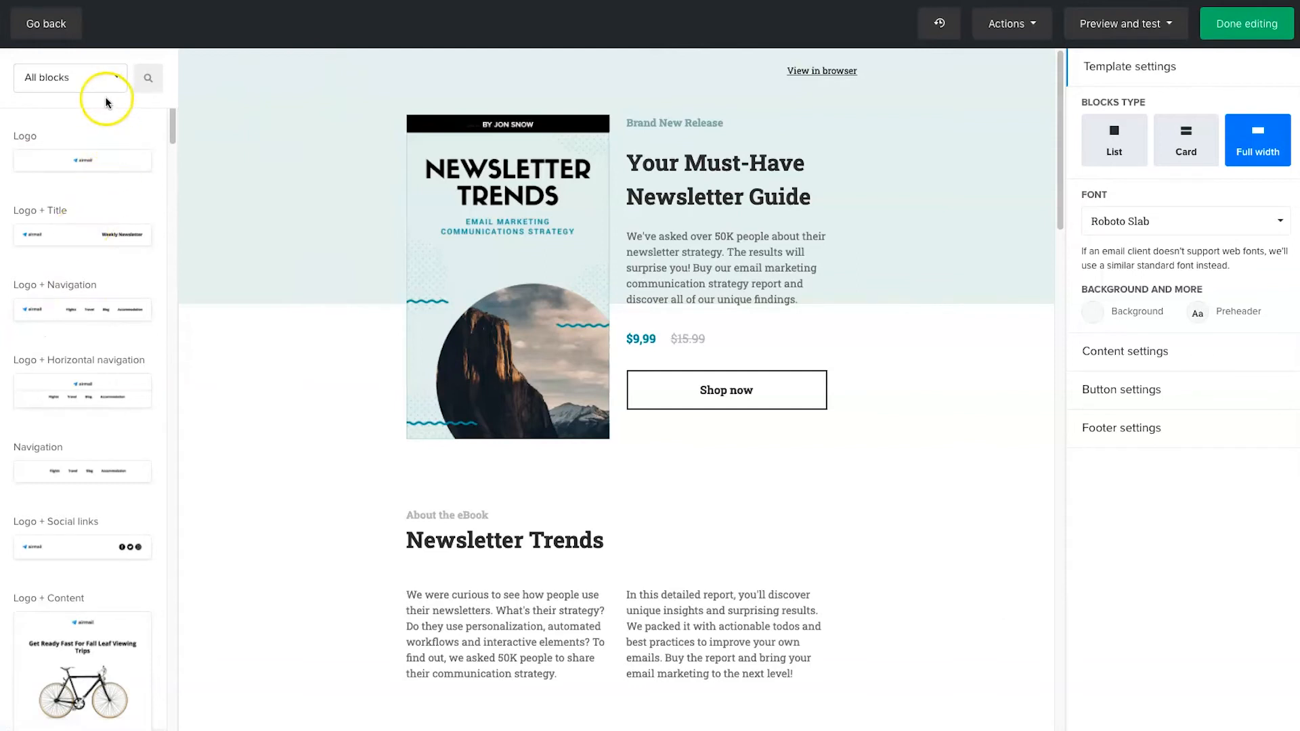
Filter the content blocks to E-commerce, look through the product blocks, and return to showing All blocks
click(63, 77)
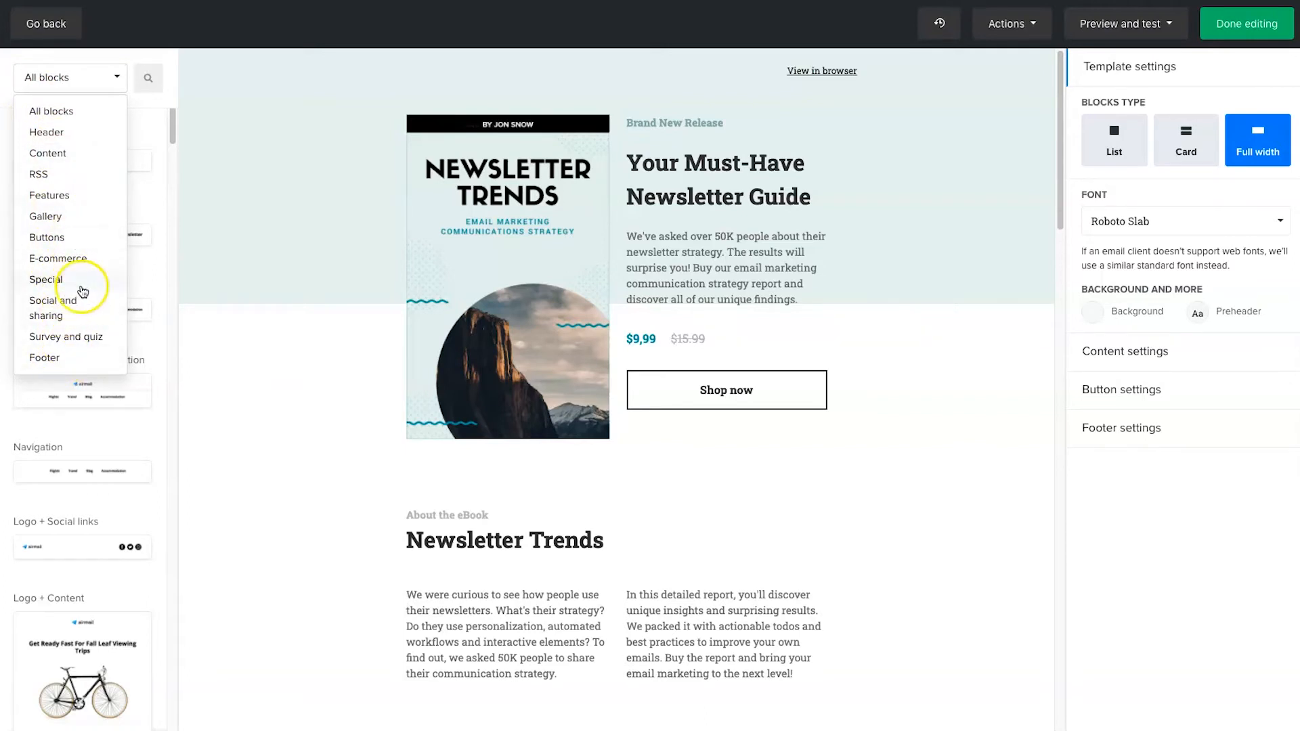
click(80, 257)
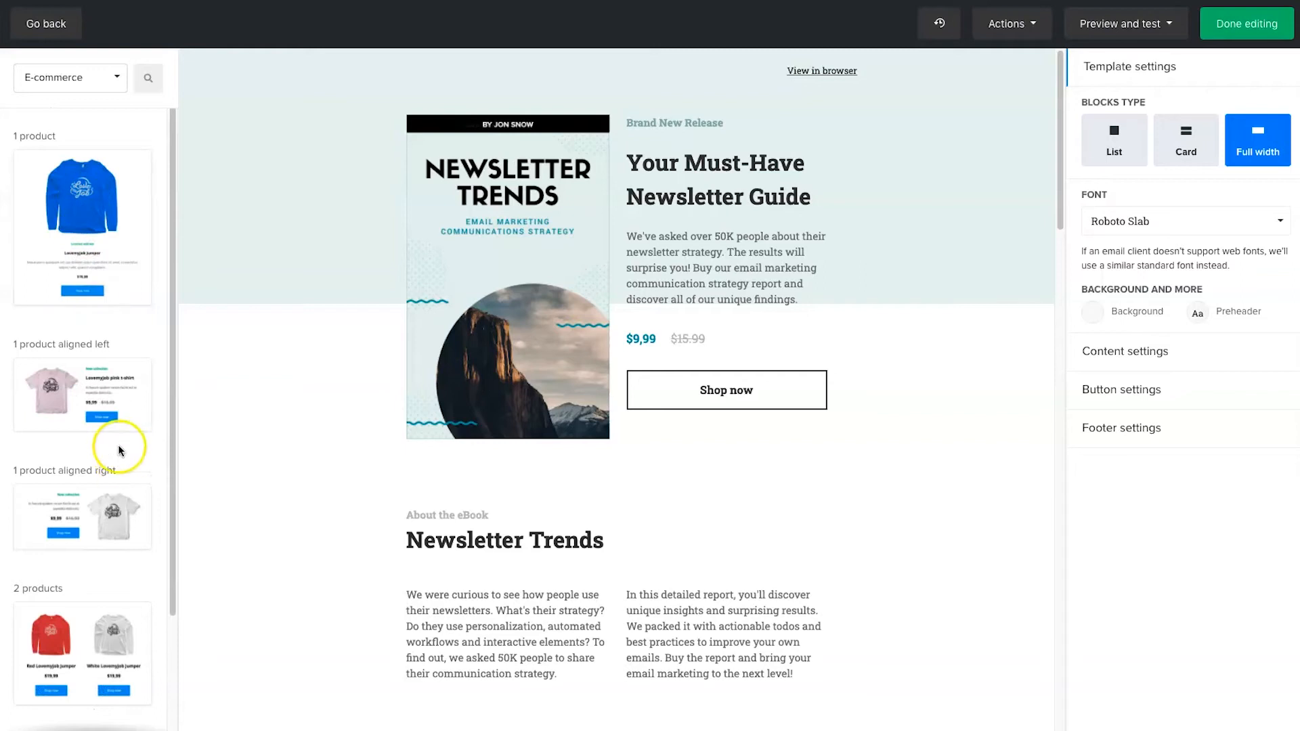
scroll(111, 434, down, 2)
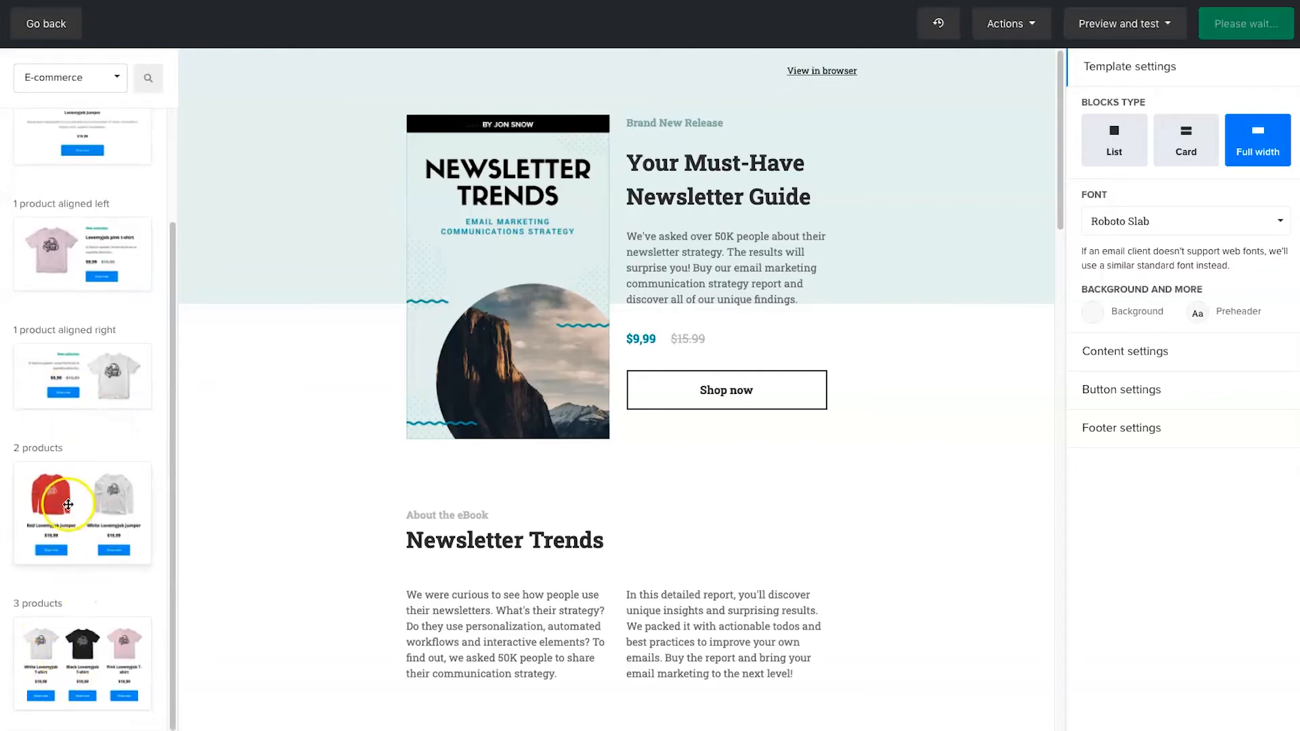
scroll(68, 504, up, 2)
drag(67, 218, 67, 183)
click(95, 74)
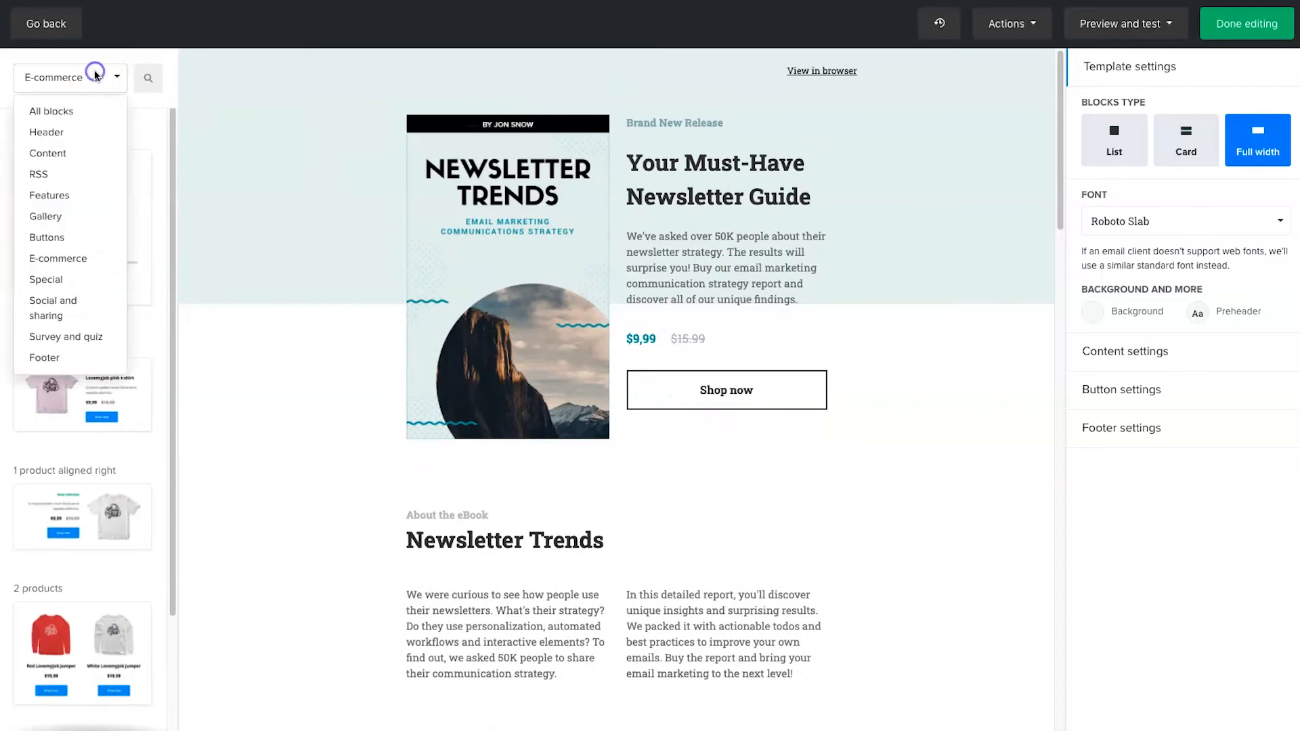
click(66, 111)
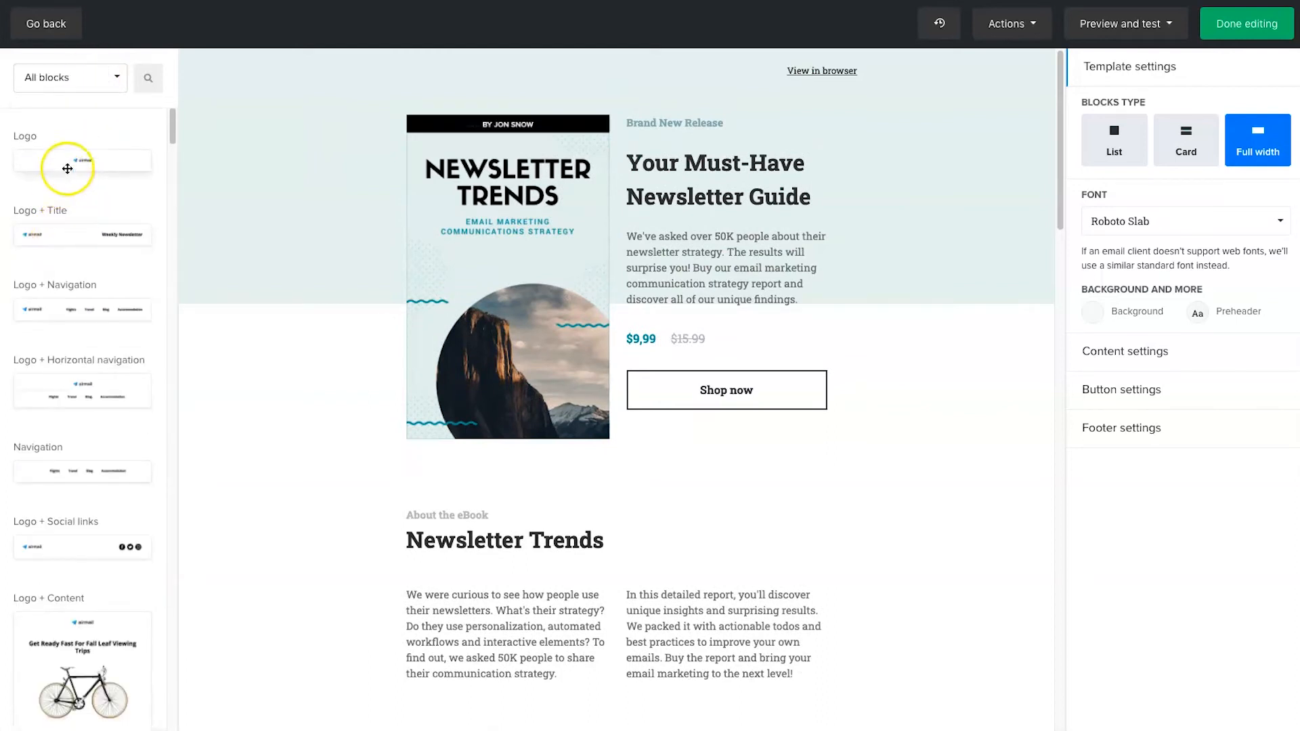
Add a Highlight 3 features block above the newsletter guide section at the start of the email
scroll(64, 160, down, 10)
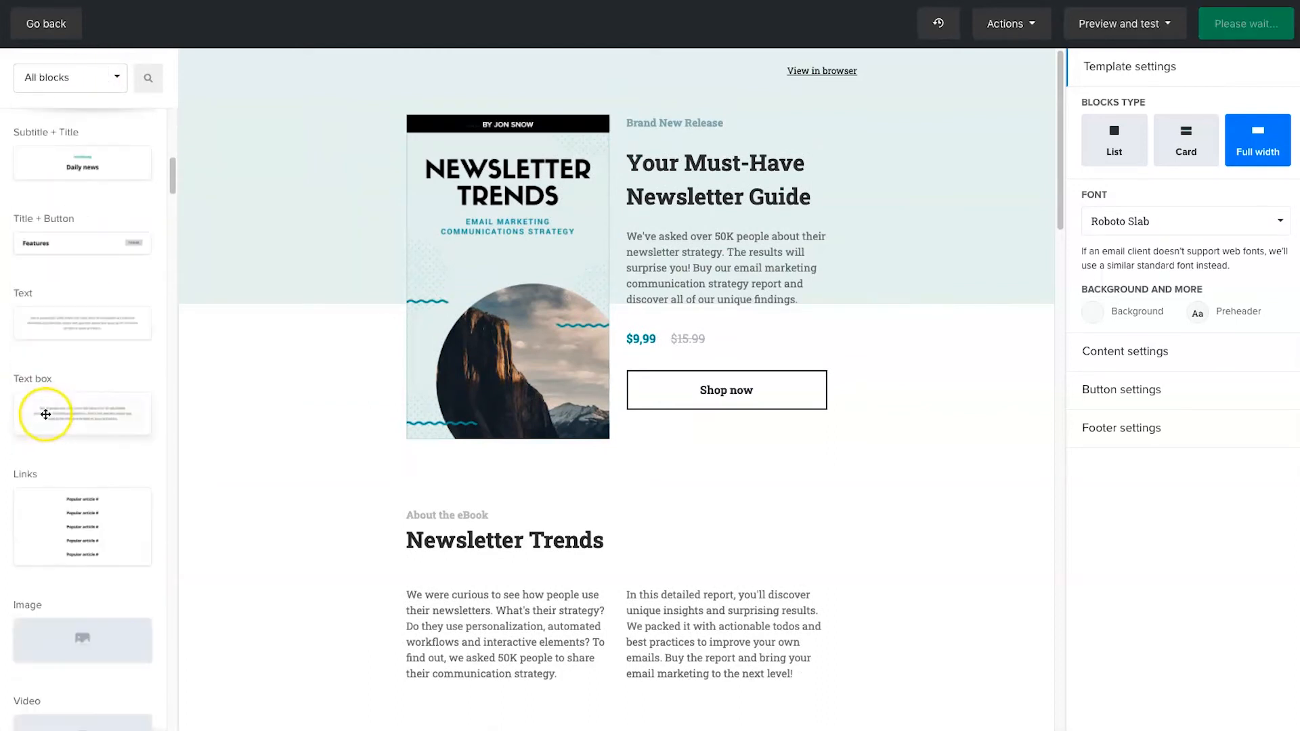
scroll(46, 414, down, 5)
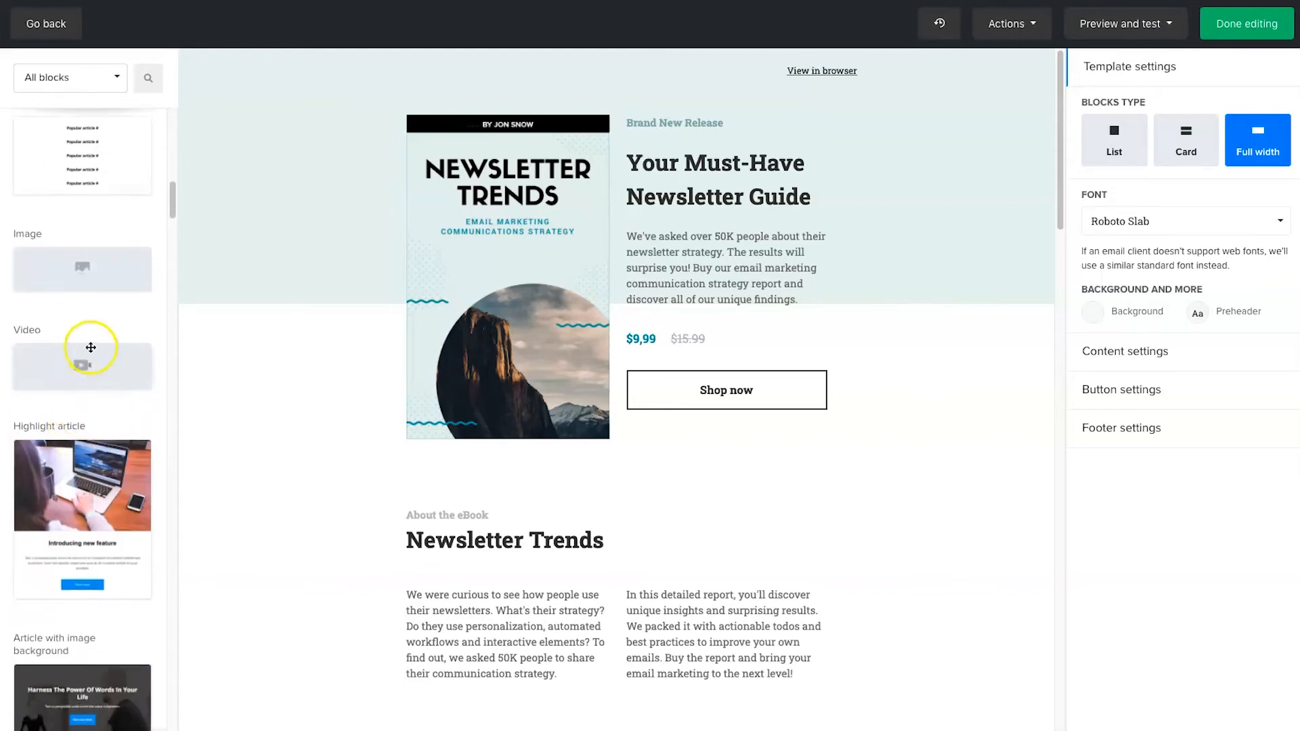
scroll(94, 355, down, 5)
scroll(90, 322, down, 6)
scroll(86, 325, down, 6)
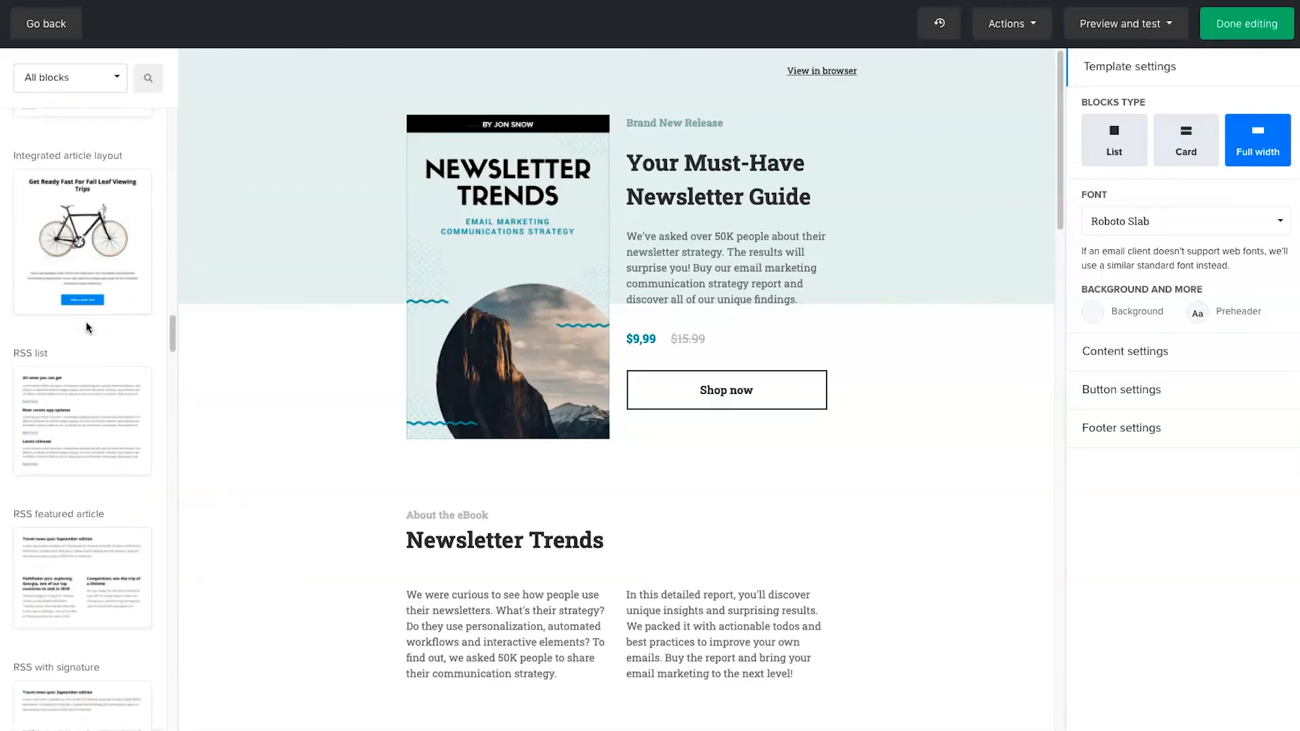
scroll(82, 375, down, 1)
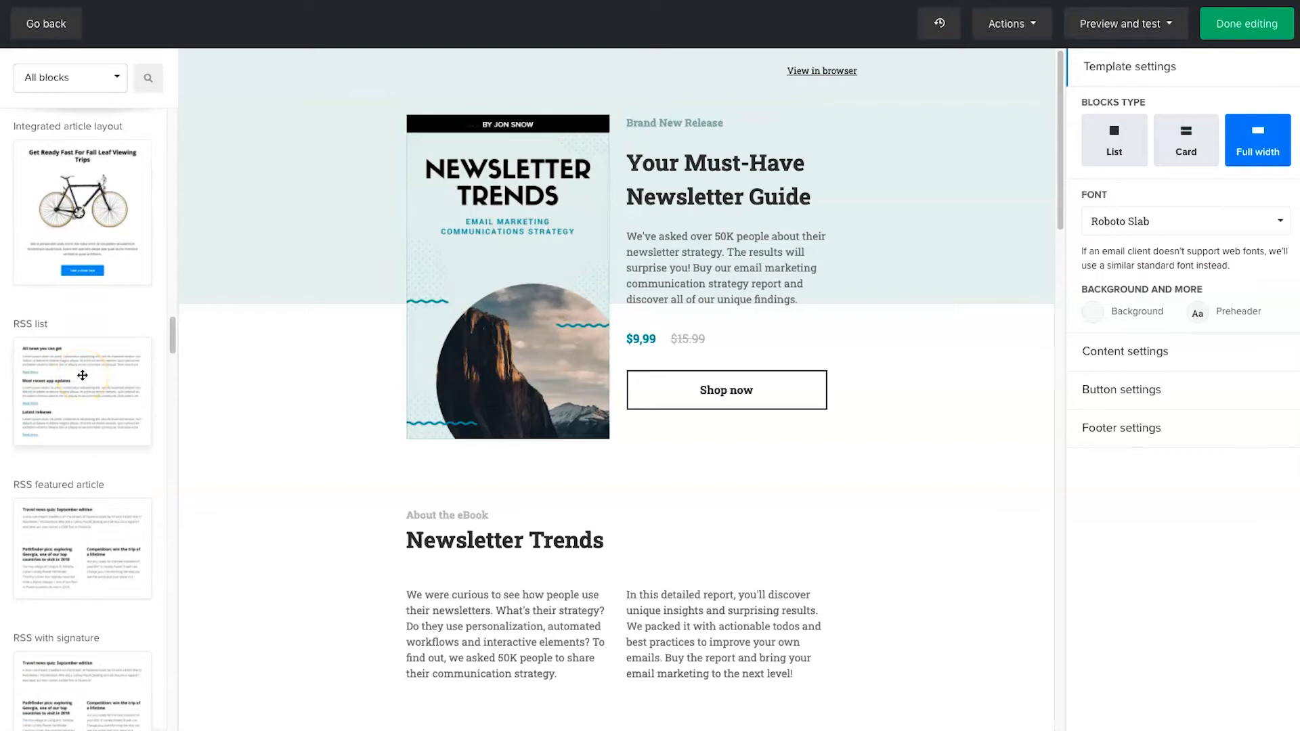
scroll(82, 375, down, 3)
scroll(79, 401, down, 3)
scroll(72, 404, down, 9)
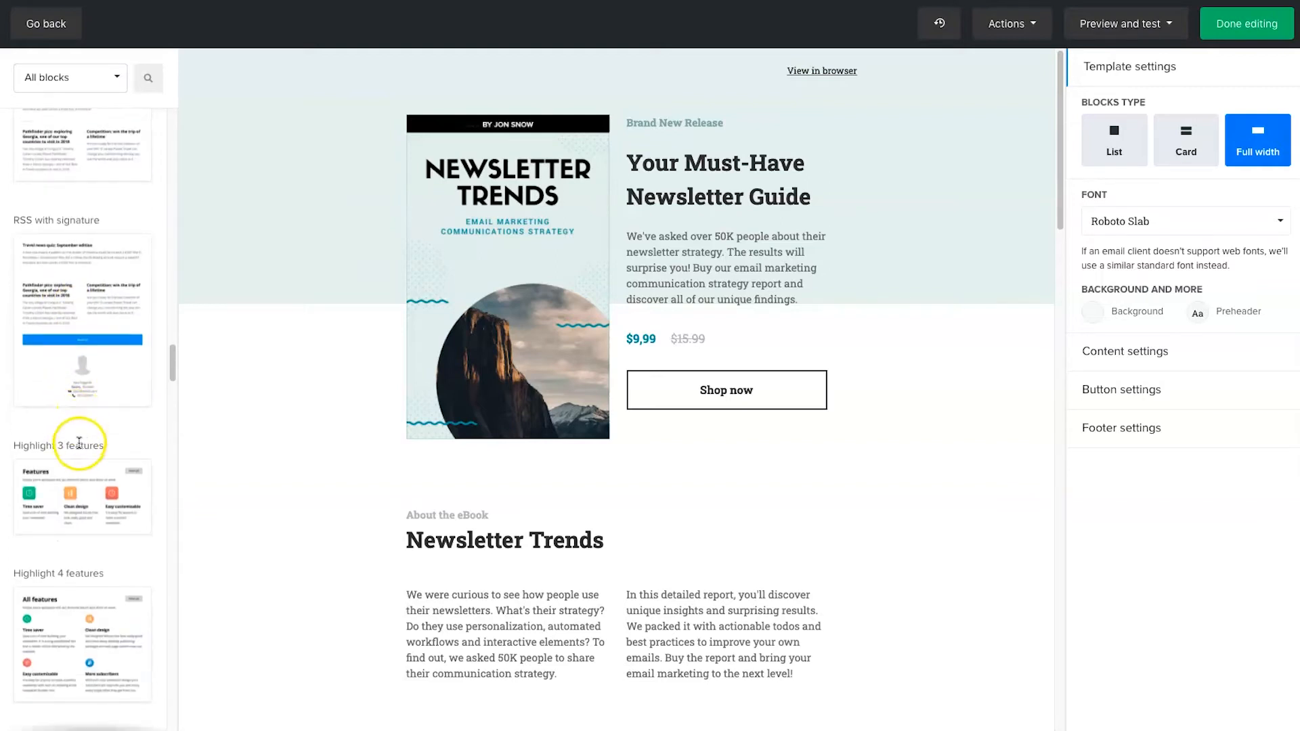
drag(89, 478, 659, 147)
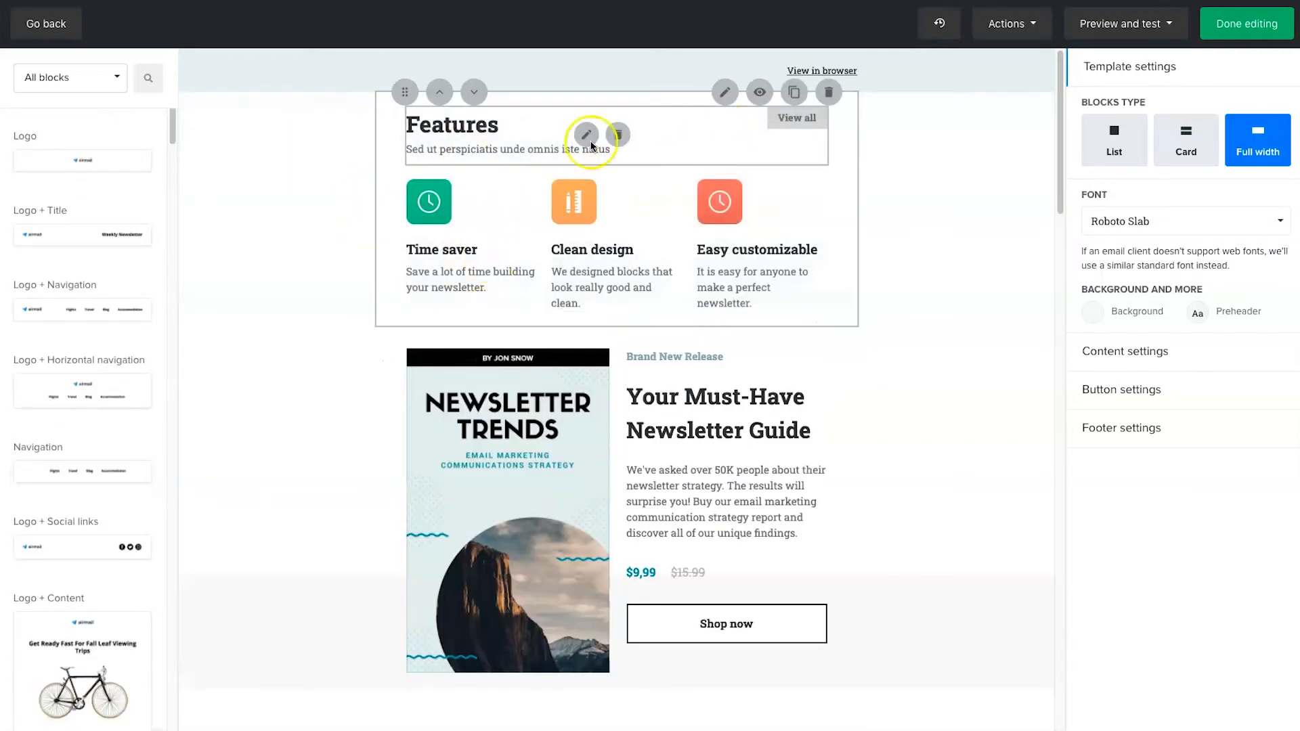
Move the Features block down so it sits below the newsletter guide section
mouse_move(404, 91)
mouse_down()
mouse_move(415, 200)
mouse_move(398, 498)
mouse_move(420, 95)
mouse_up()
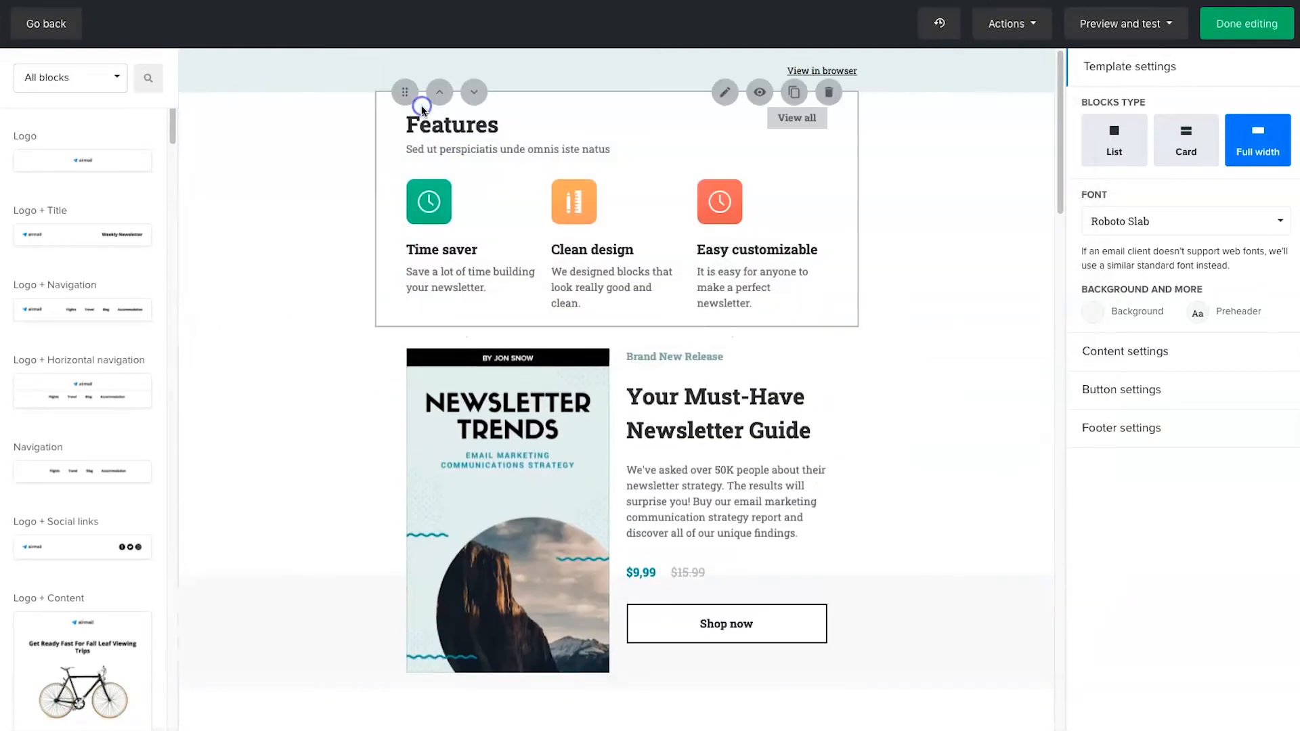
click(473, 92)
click(474, 92)
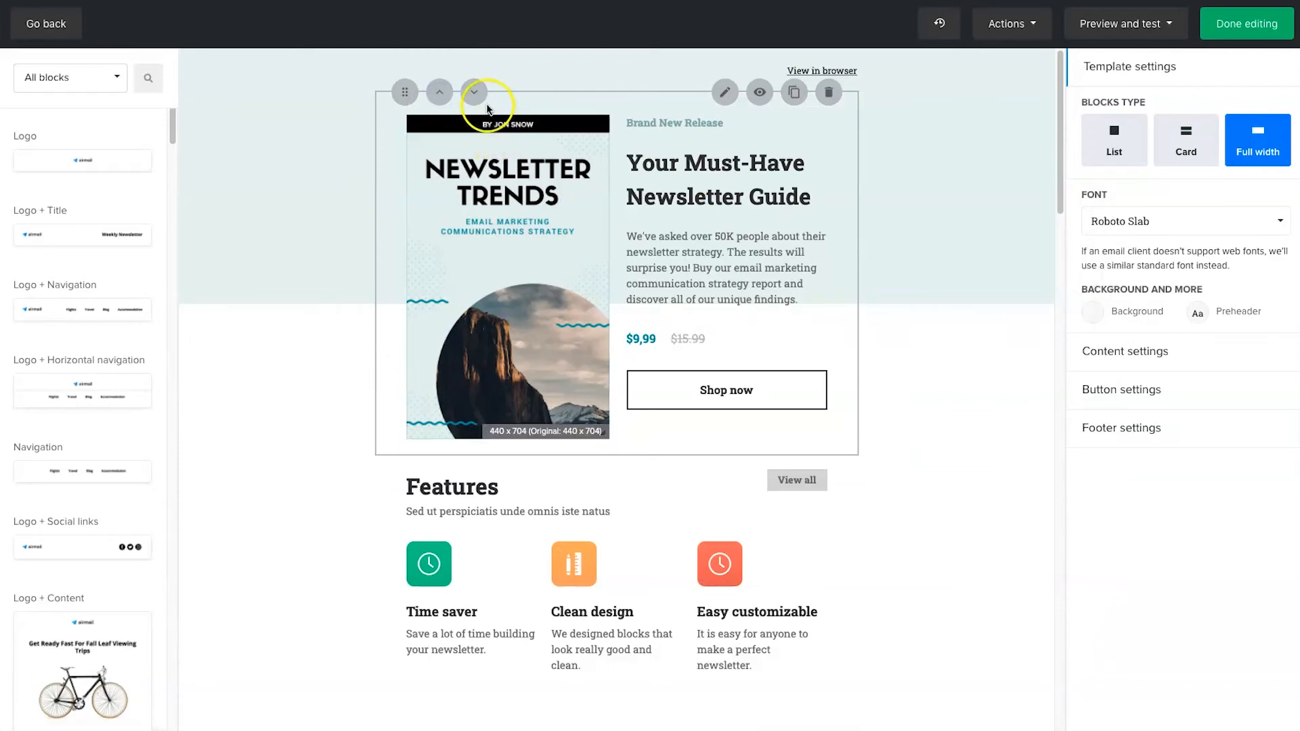
Check the Highlight 3 features block's design settings, save them, and delete that block from the email
click(730, 96)
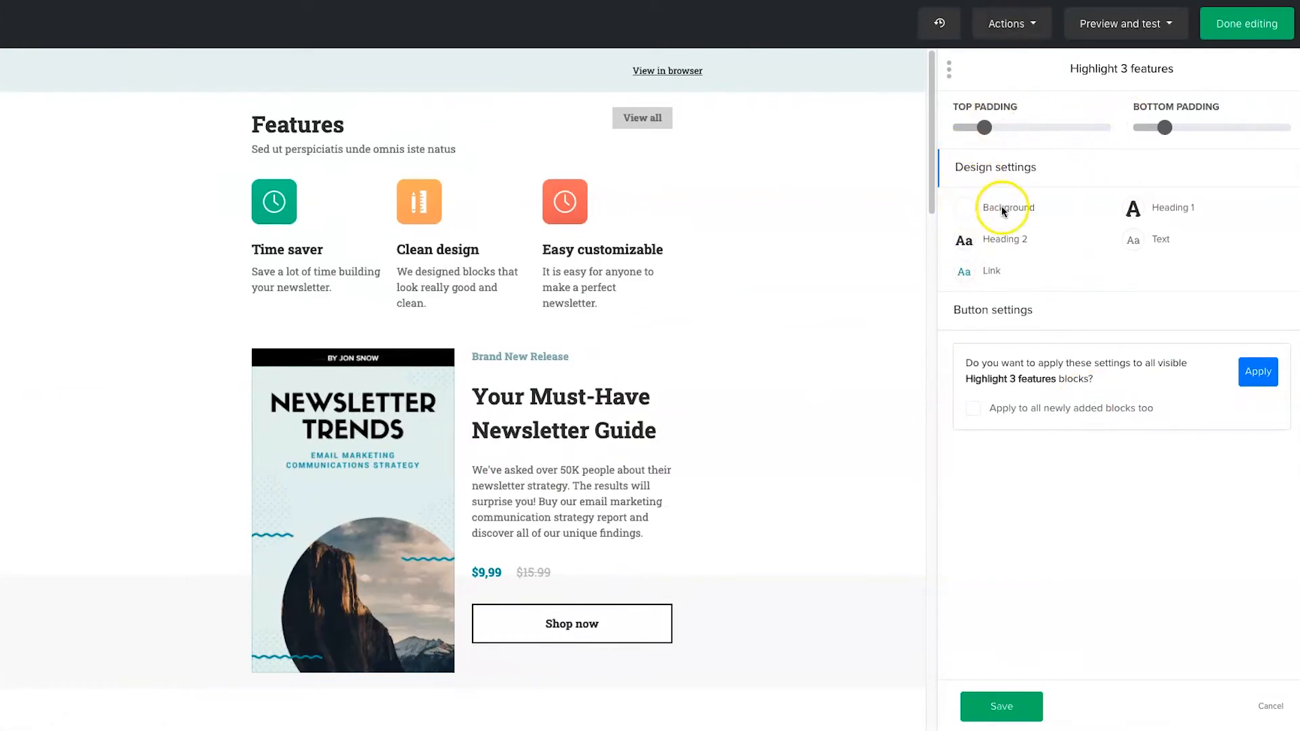
click(959, 247)
click(907, 453)
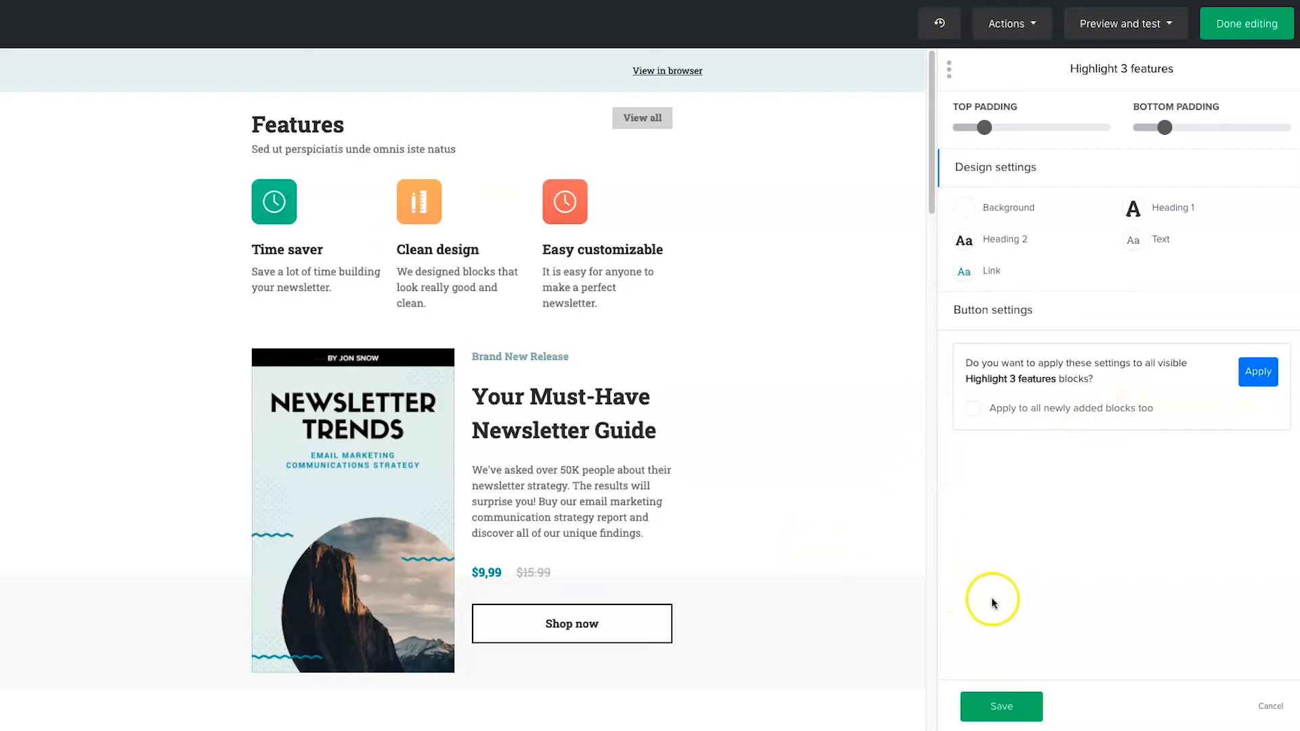
click(1001, 706)
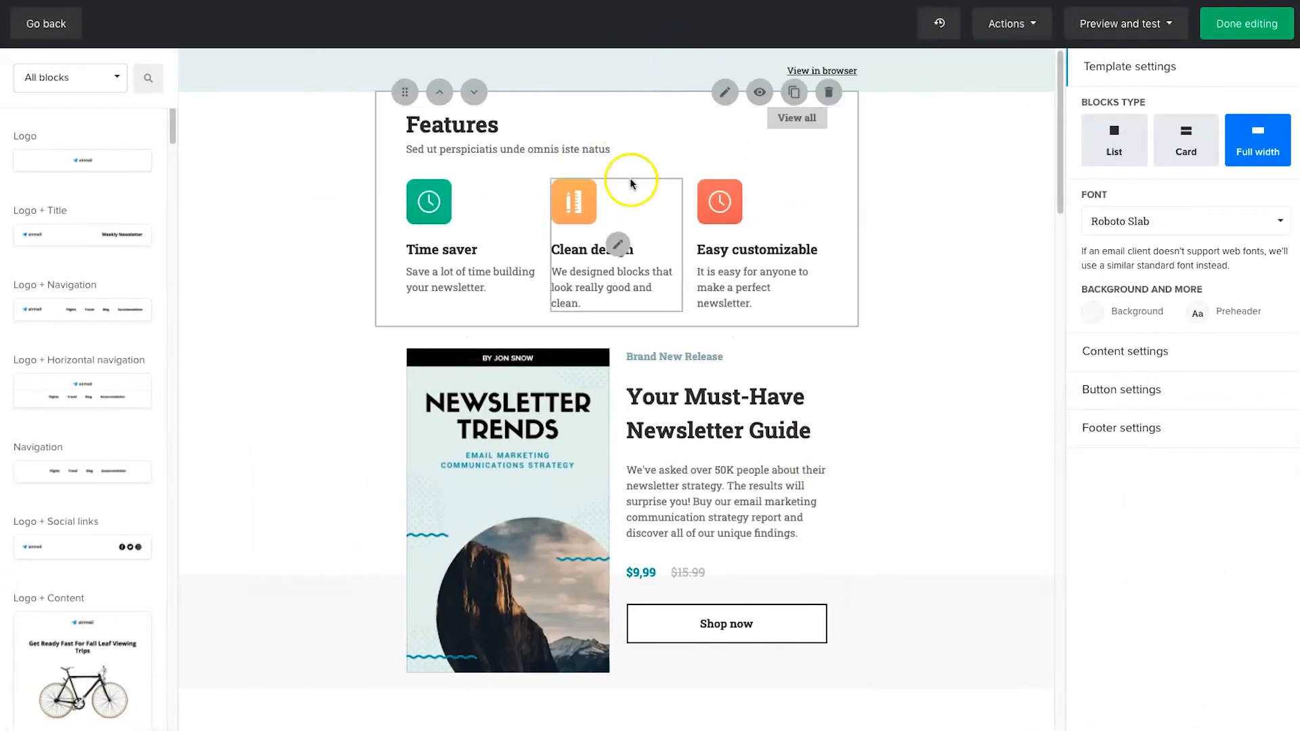
click(830, 94)
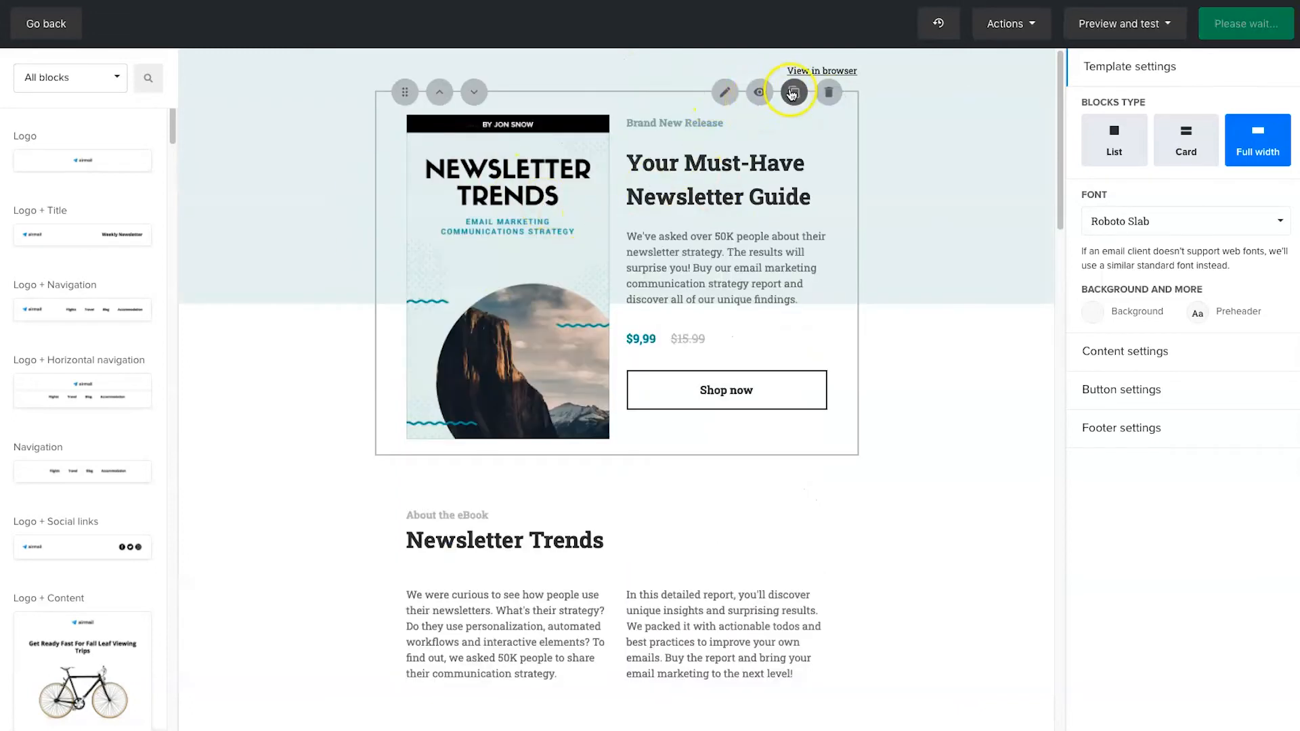
Check the target audience options of the newsletter guide product block and save it with All recipients
click(751, 92)
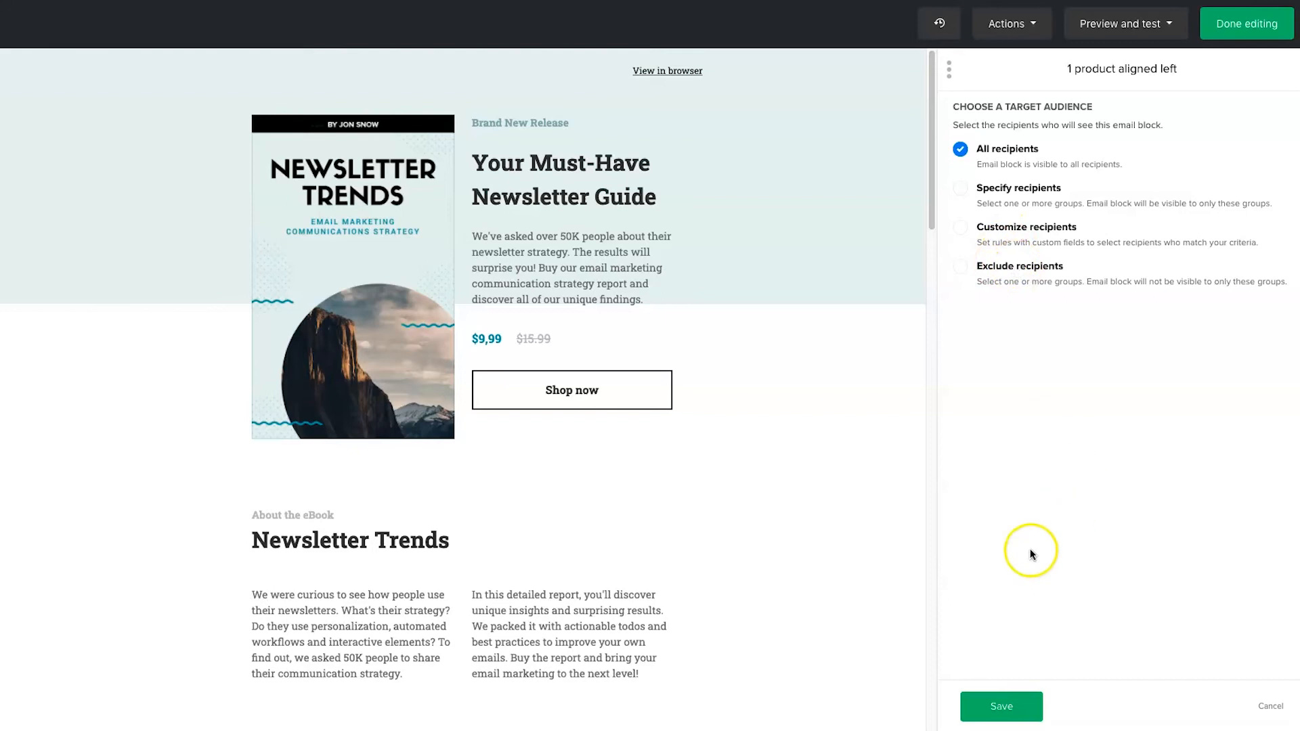
click(1006, 712)
scroll(842, 348, down, 10)
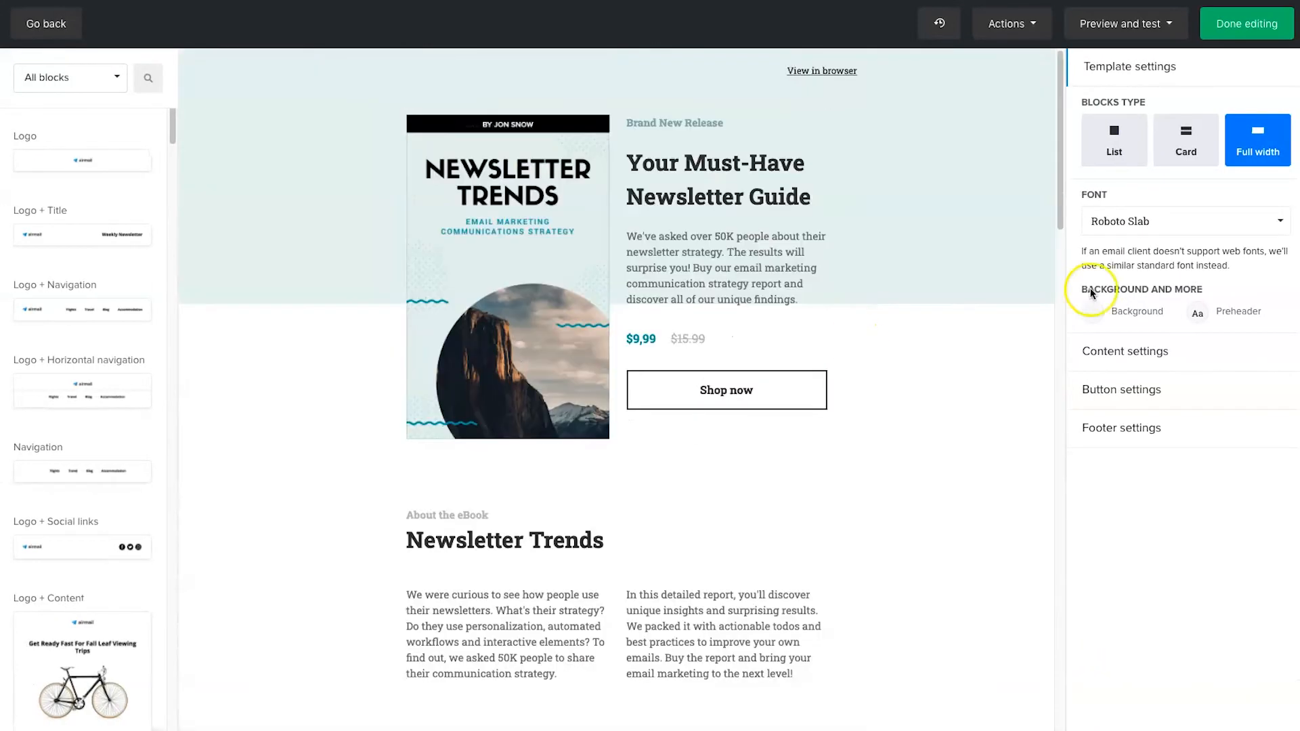
Try the List and Card block types for the template and return it to Full width
click(1118, 151)
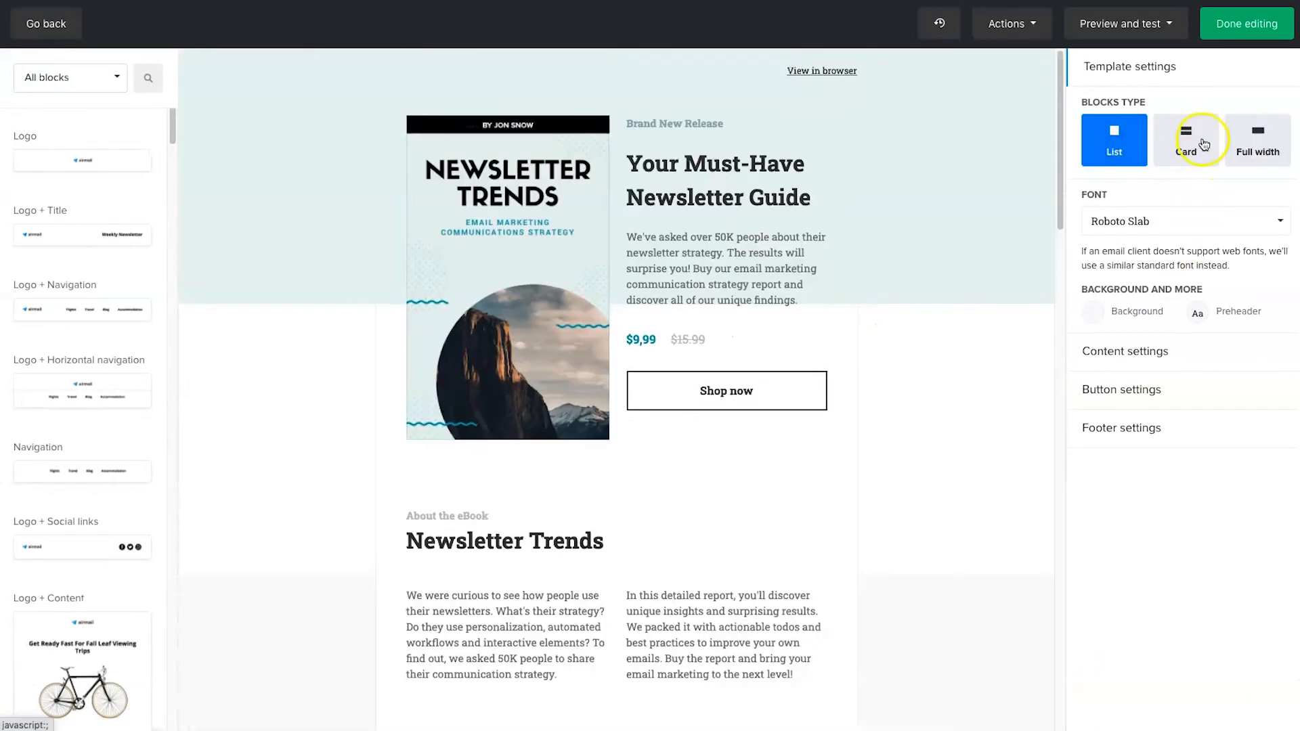
click(1169, 134)
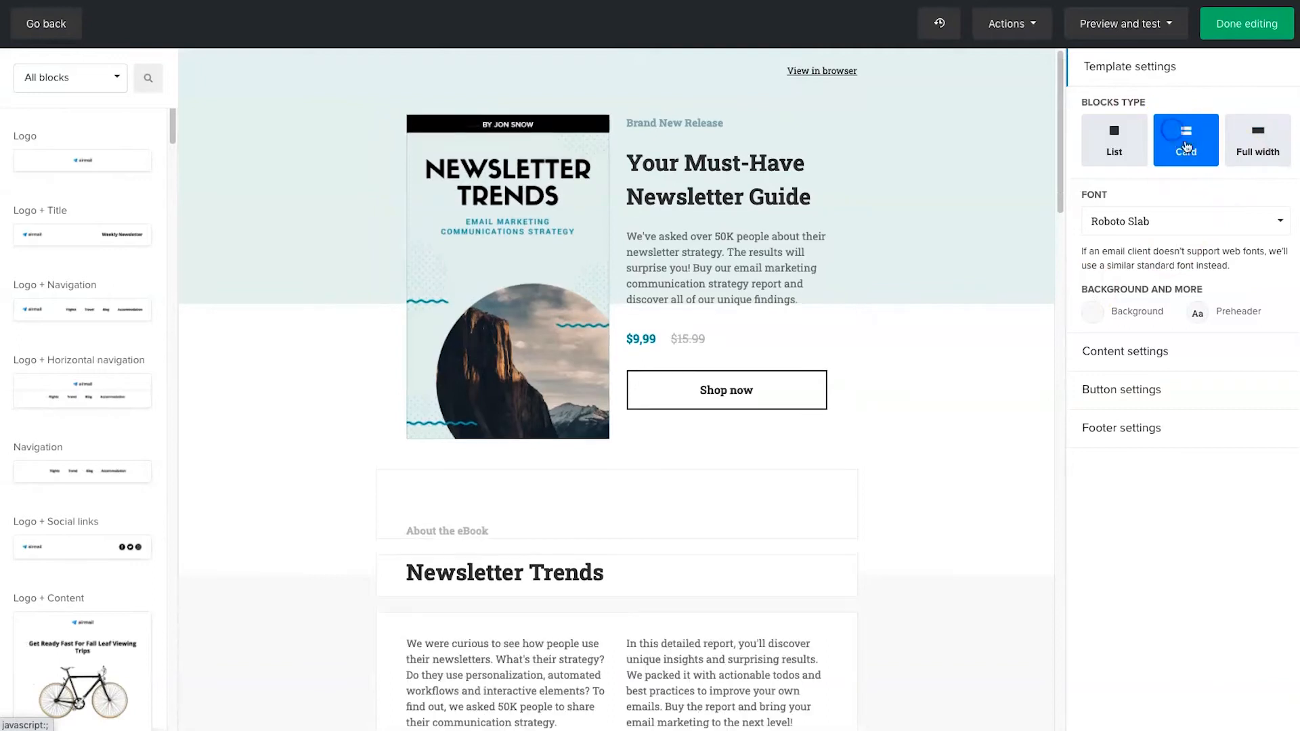
click(1226, 159)
Look through the email design down to its footer and check which actions are available for the template
scroll(894, 406, down, 9)
scroll(904, 397, down, 15)
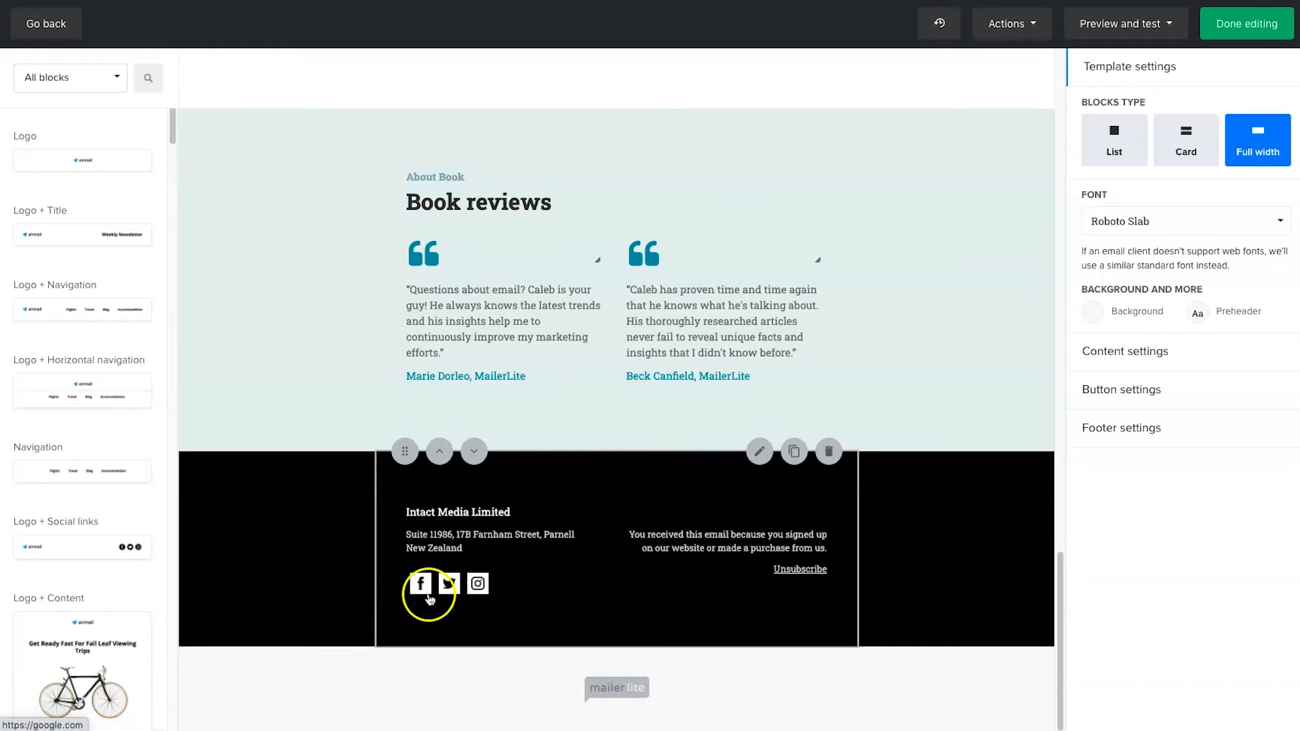
scroll(789, 455, up, 10)
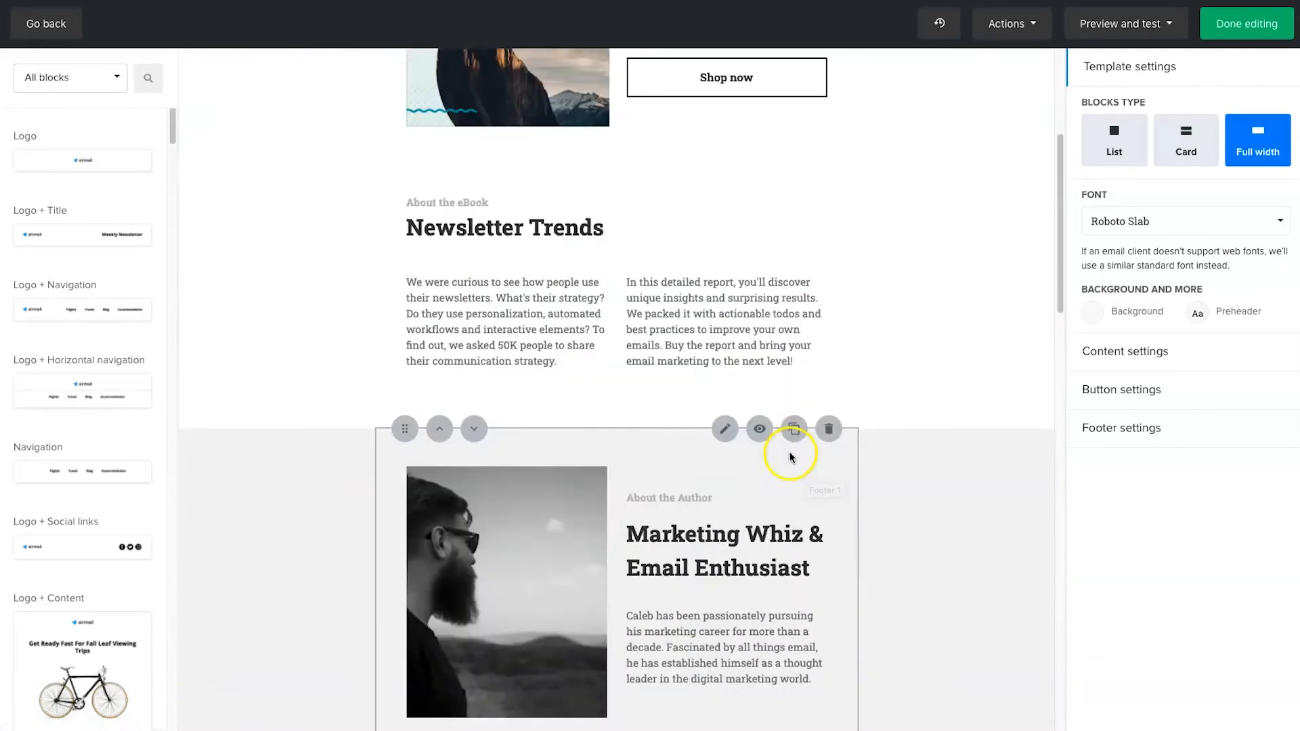
scroll(790, 456, up, 5)
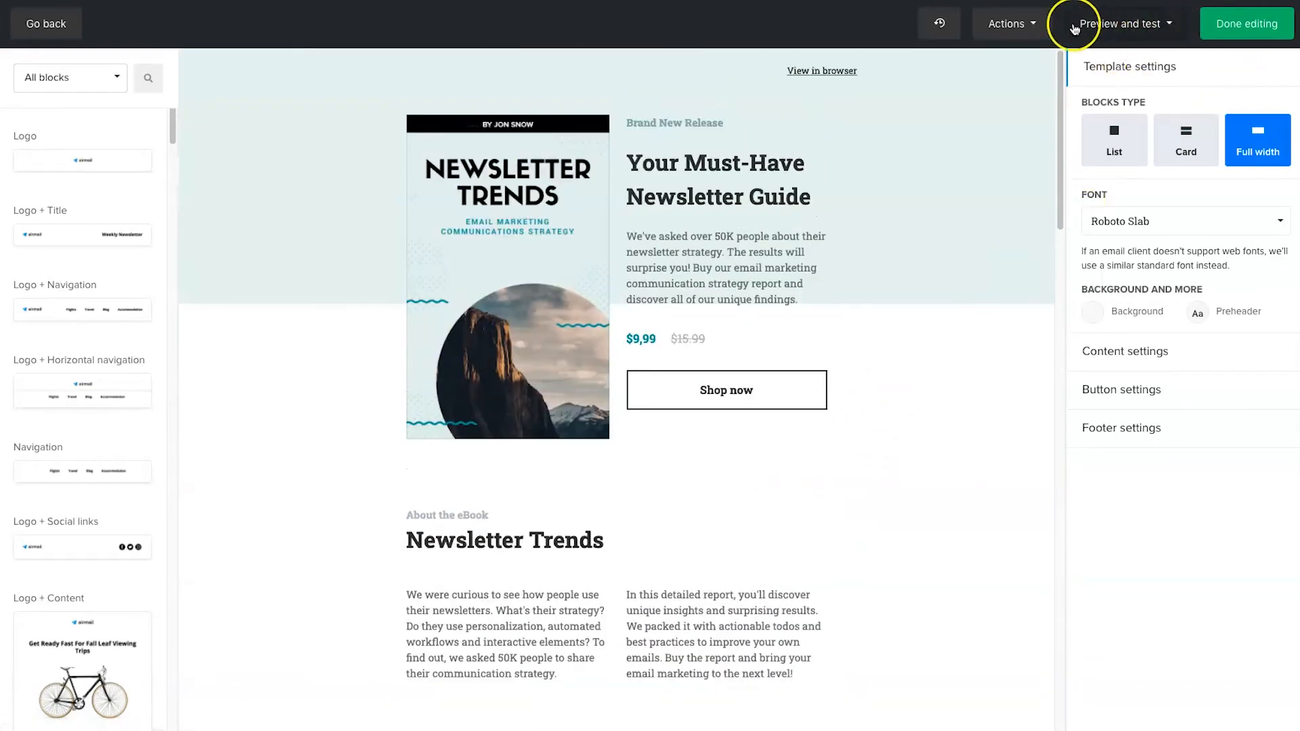
click(1154, 22)
click(1030, 24)
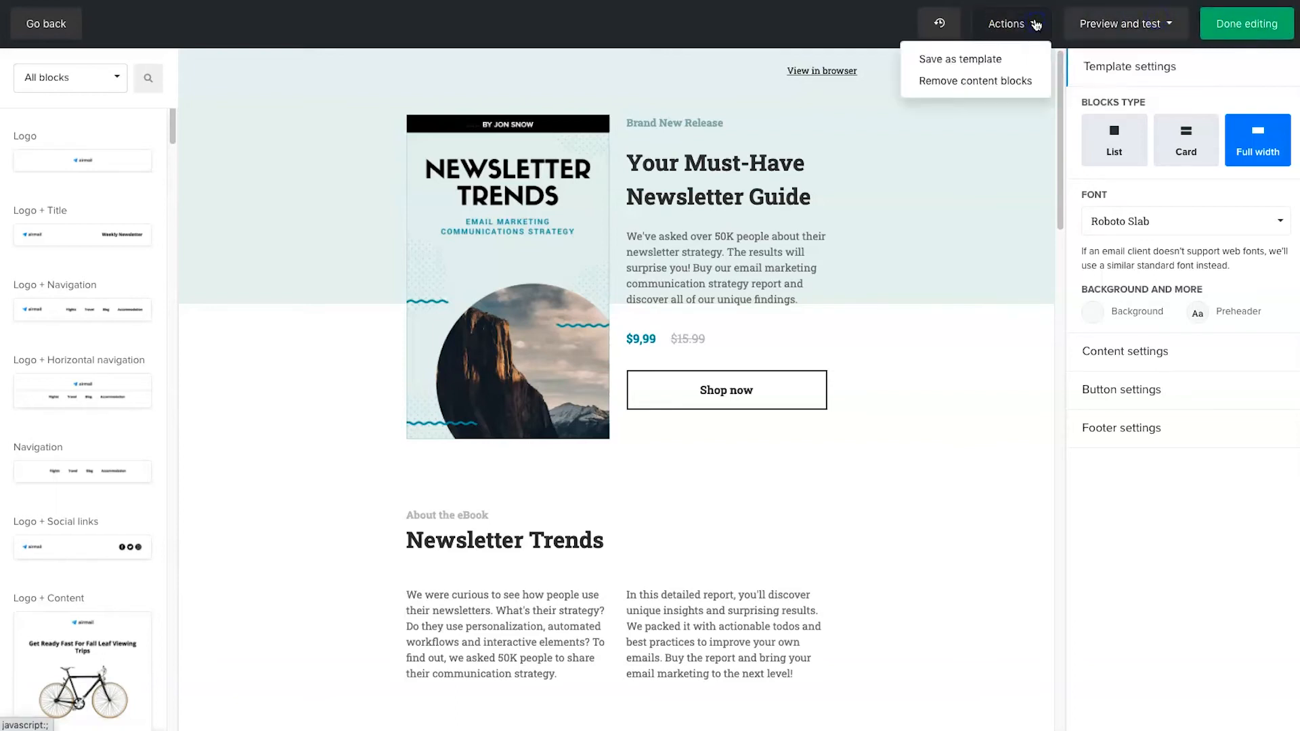
click(993, 61)
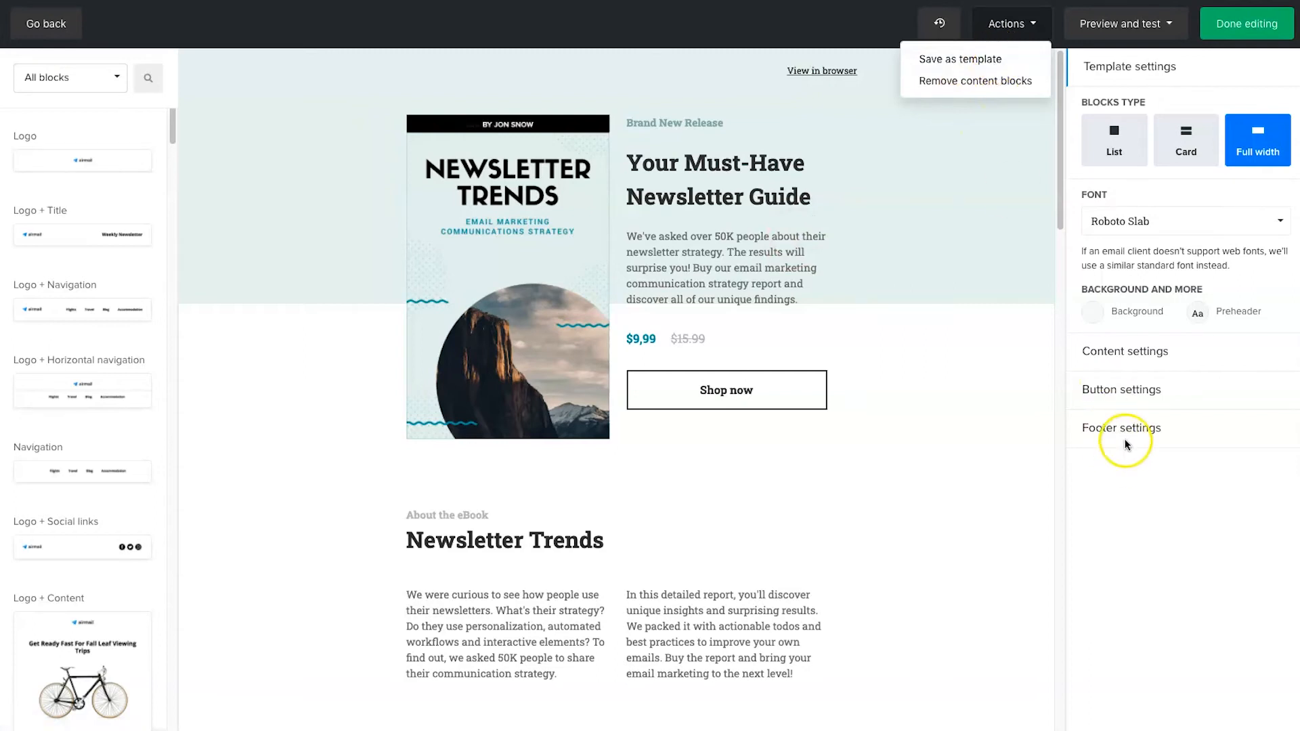
Examine the template's button settings and the footer's text and unsubscribe styling options
click(1131, 473)
click(1133, 368)
click(1131, 518)
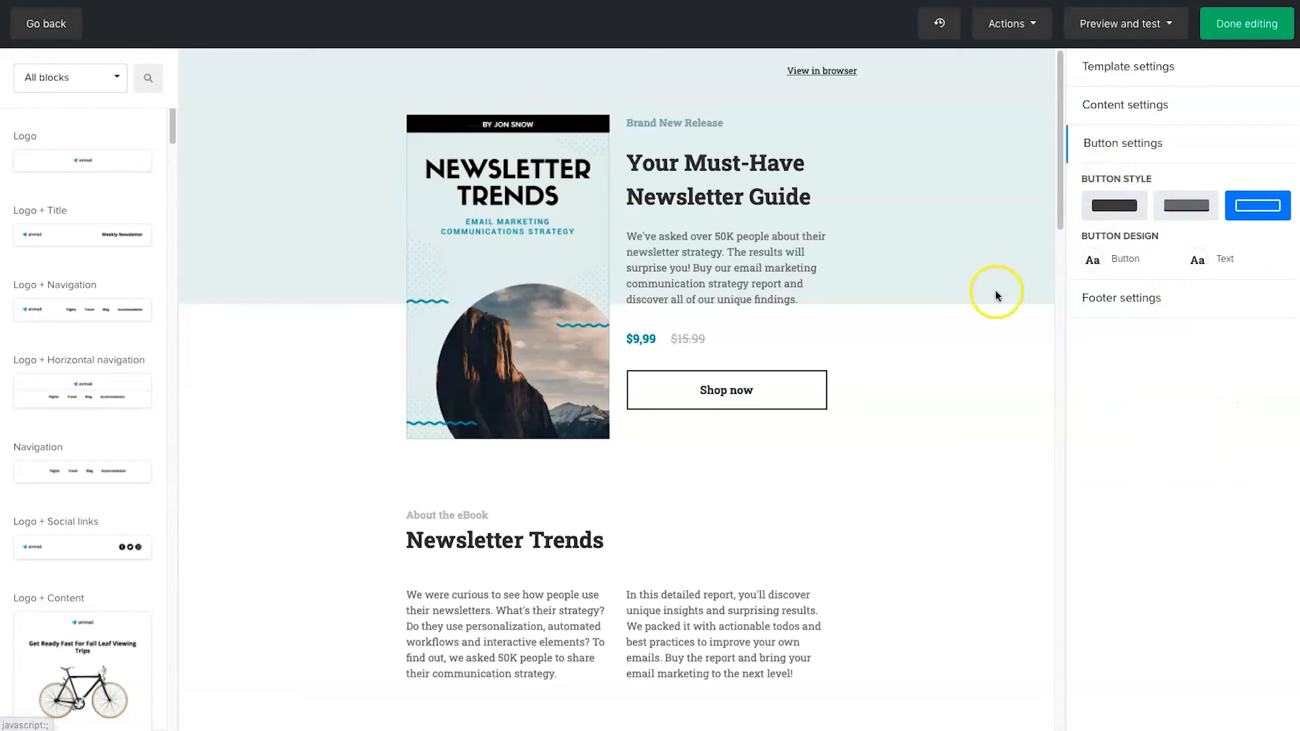
click(1137, 296)
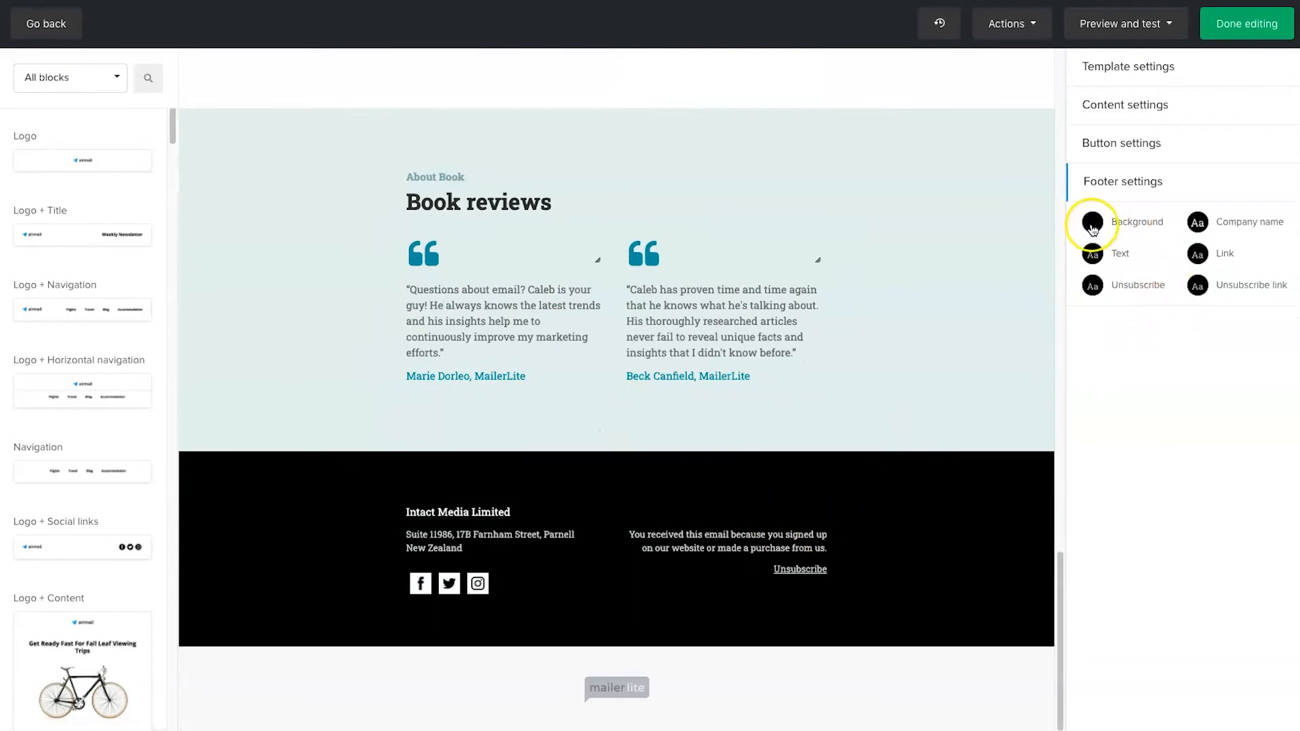
click(1093, 259)
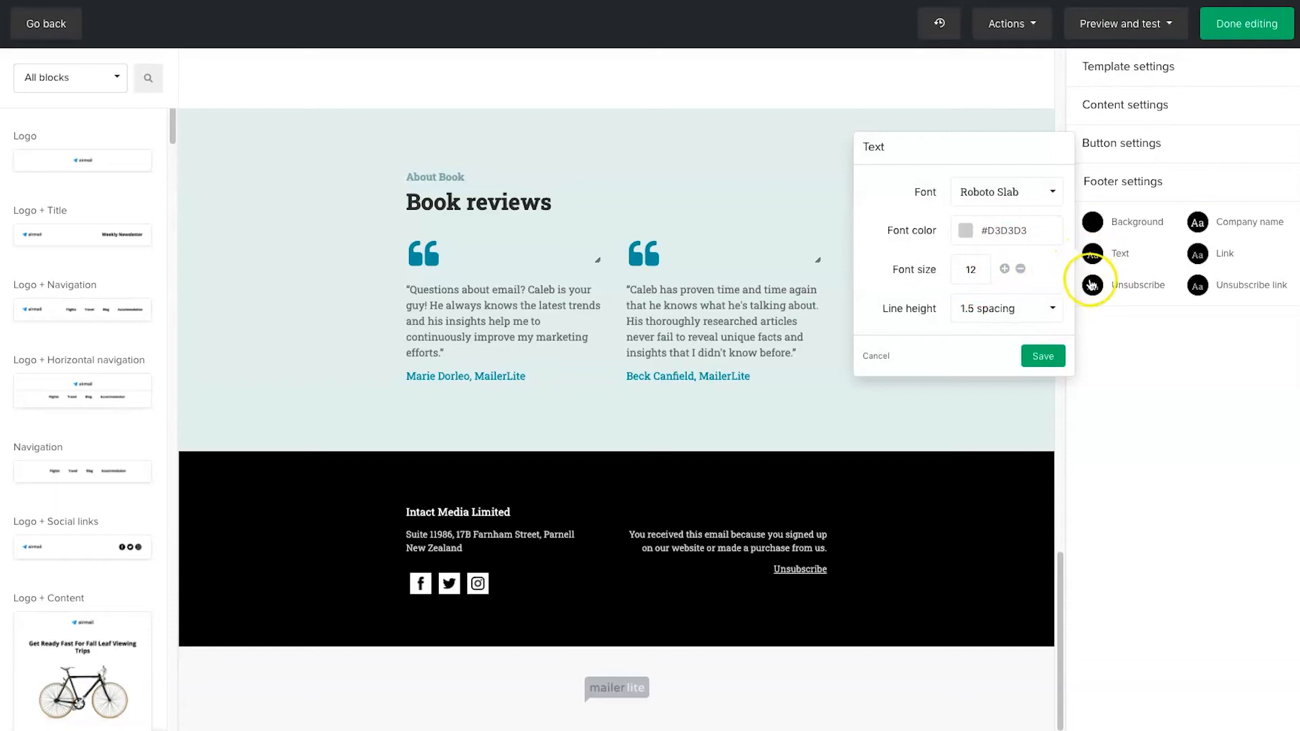
click(1090, 284)
click(1131, 347)
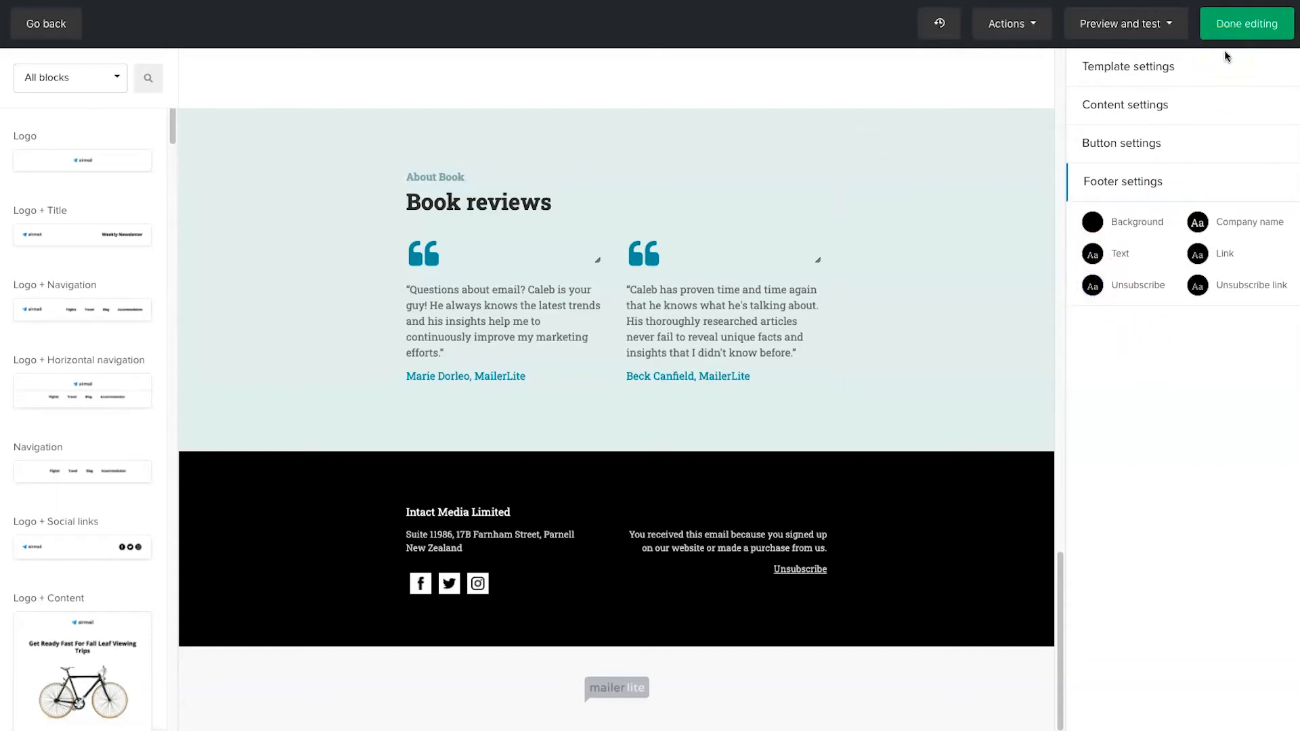
Finish editing the email, choose All active subscribers as recipients, and continue to the campaign review
click(1232, 28)
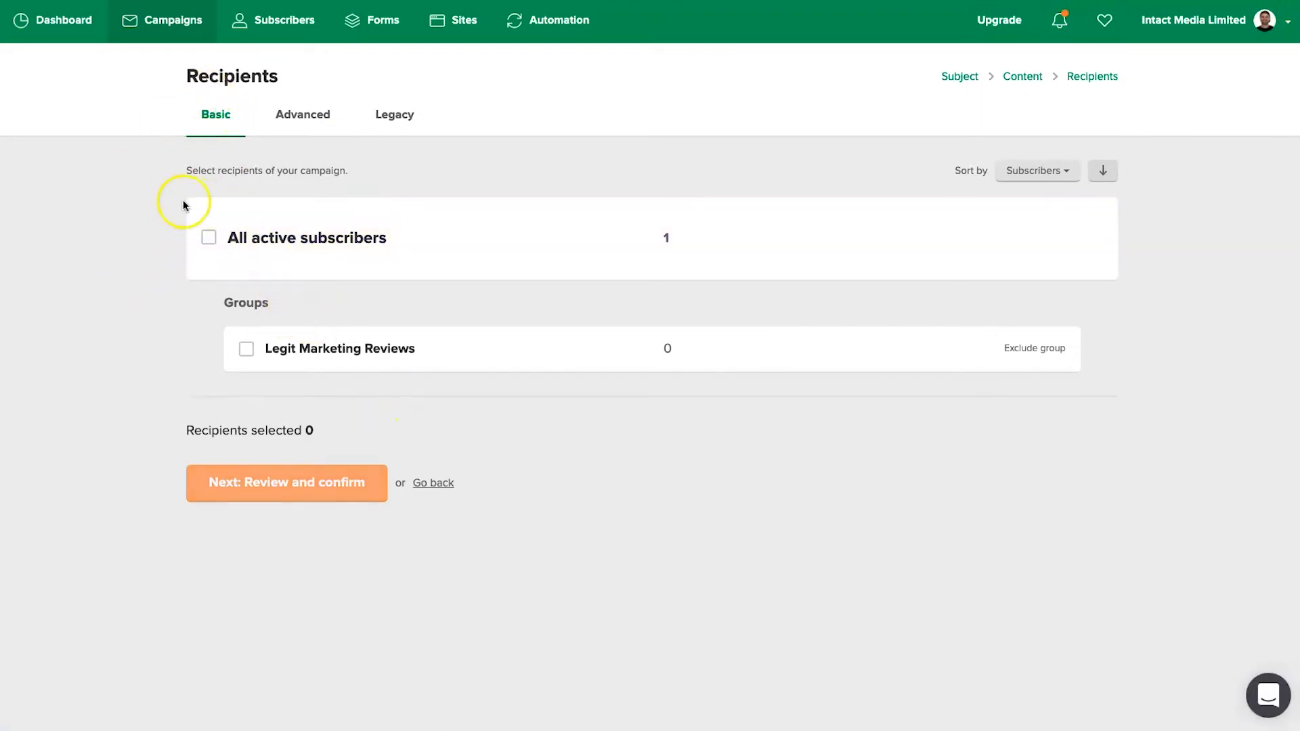
click(208, 237)
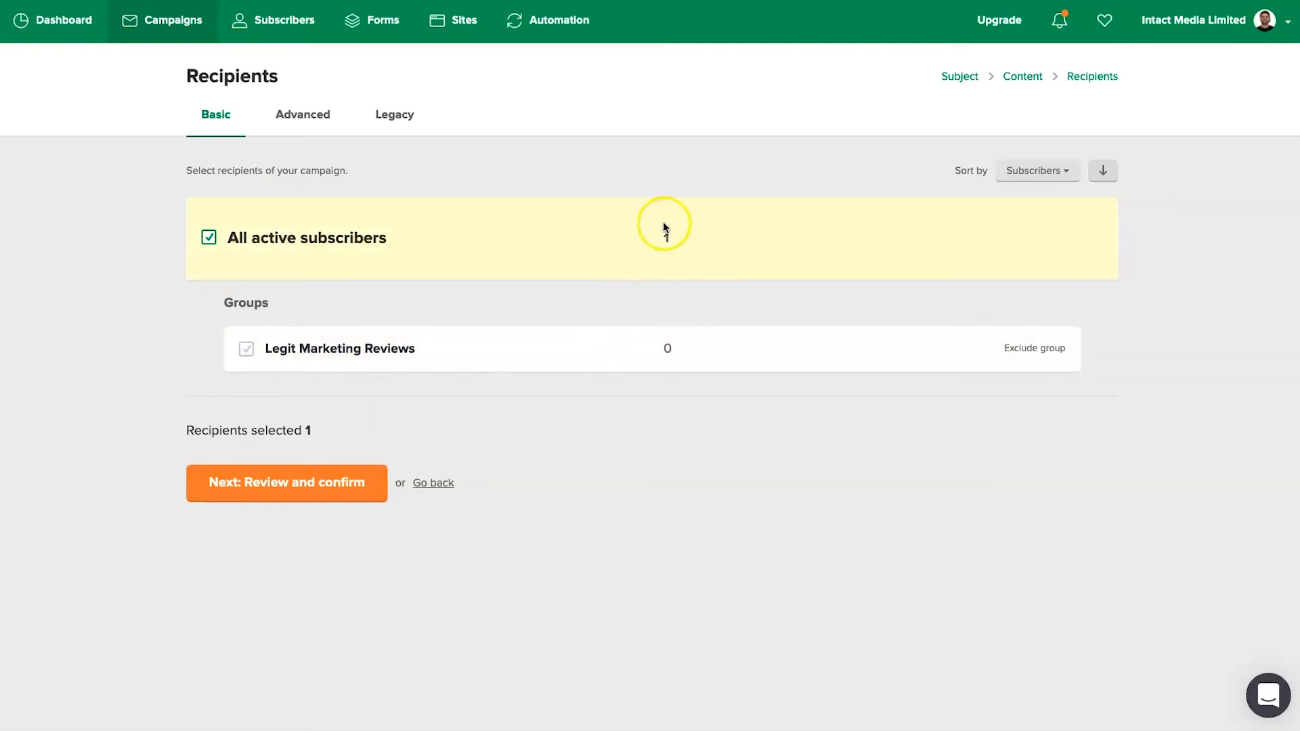
click(275, 492)
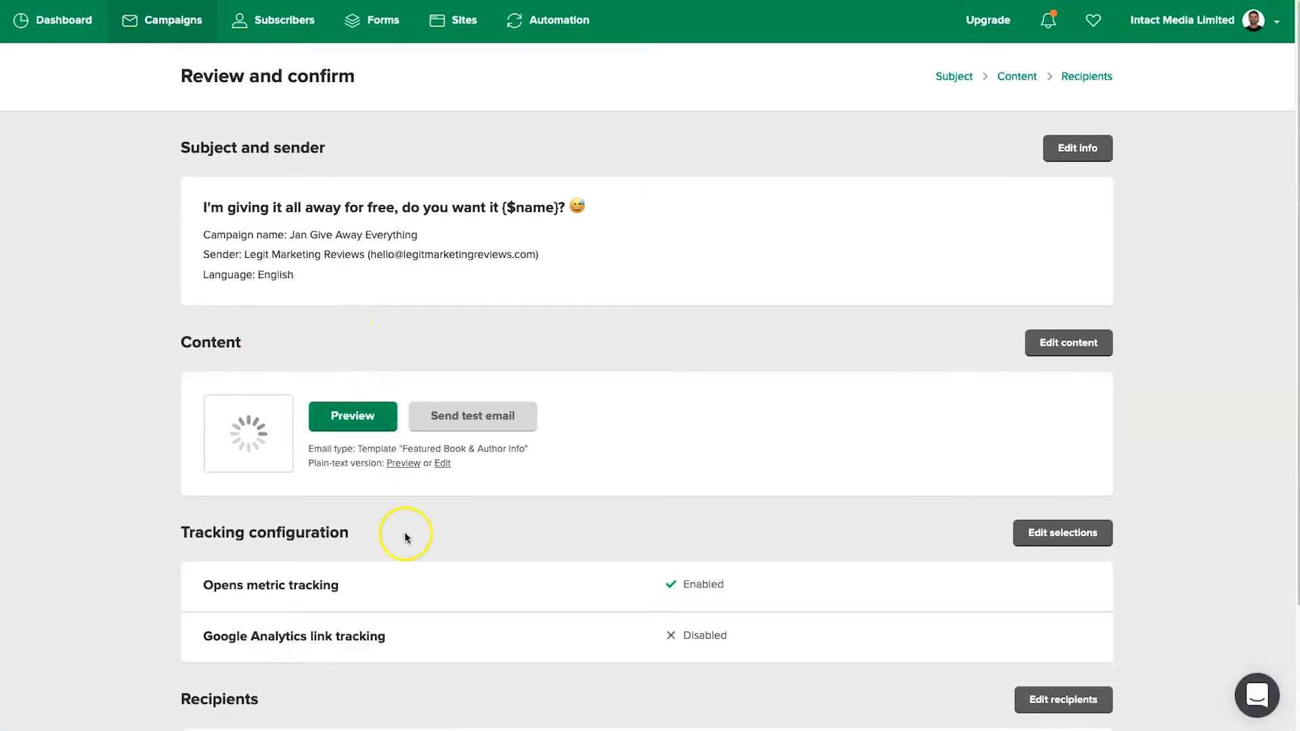
Review the campaign summary, checking its subject, sender, campaign name, content, tracking configuration and recipients
scroll(380, 553, down, 2)
scroll(378, 559, up, 2)
drag(206, 203, 402, 247)
drag(250, 257, 531, 256)
drag(433, 235, 290, 235)
scroll(289, 235, down, 2)
click(729, 269)
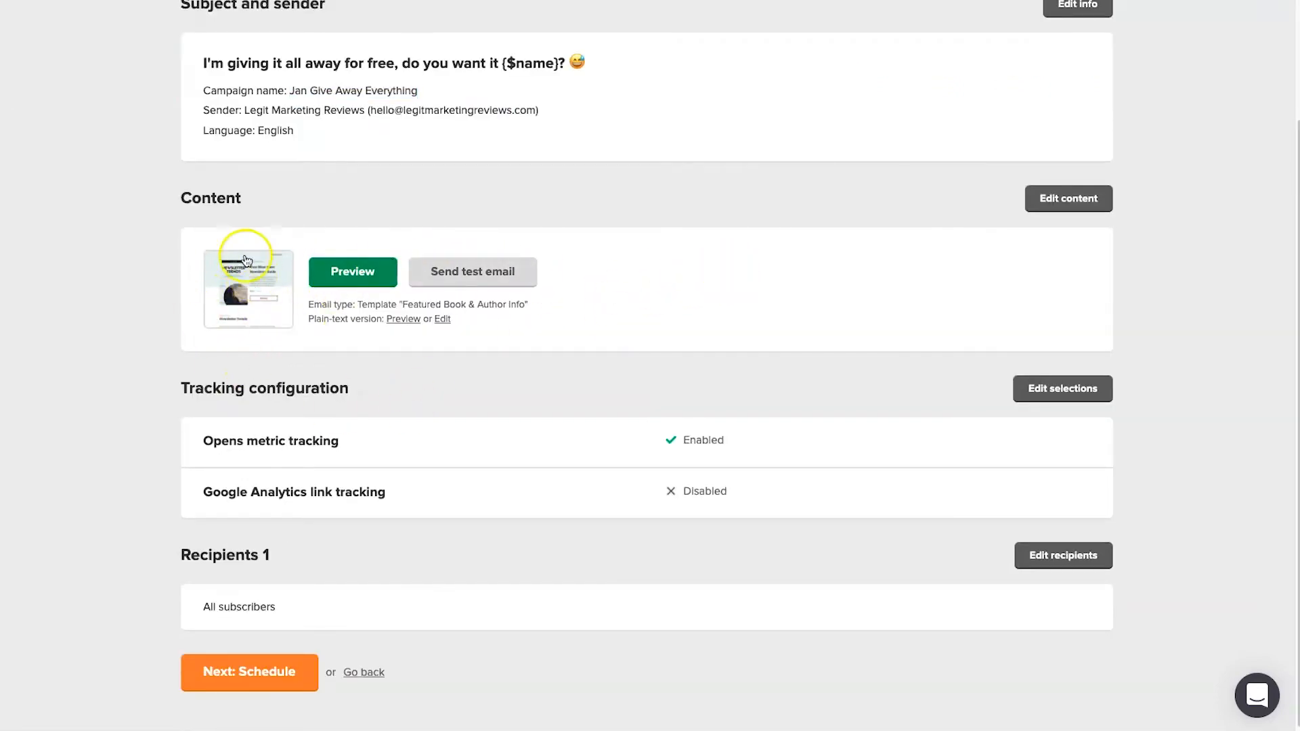
scroll(593, 452, down, 1)
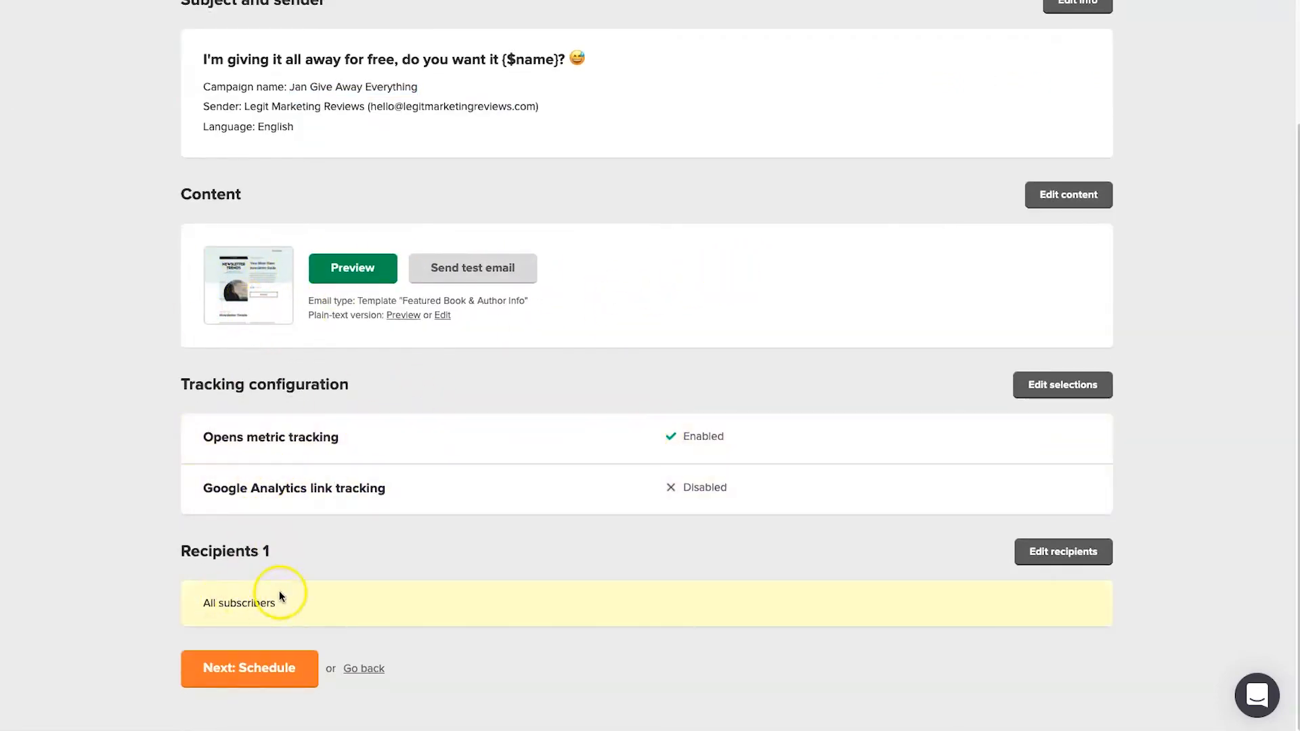
Compare the Send later and Deliver based on time zones options, and send the campaign immediately with Send now
click(249, 663)
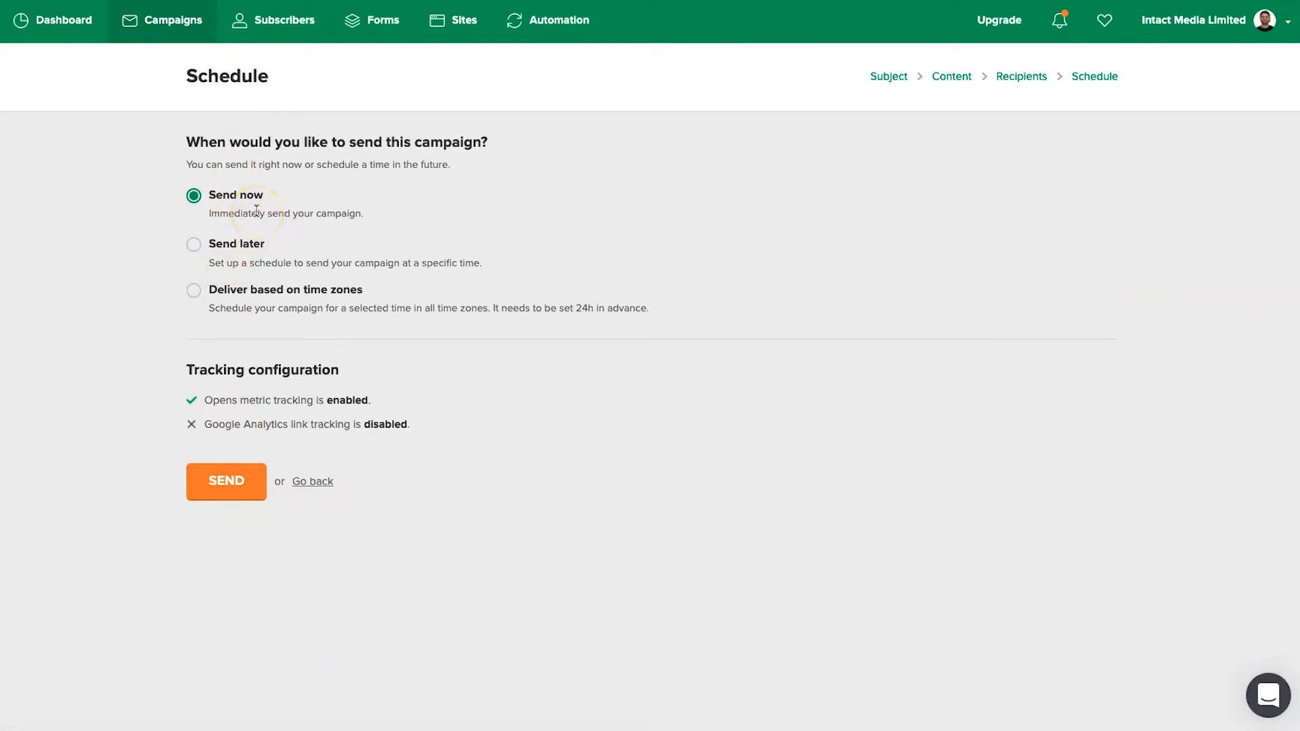
click(226, 243)
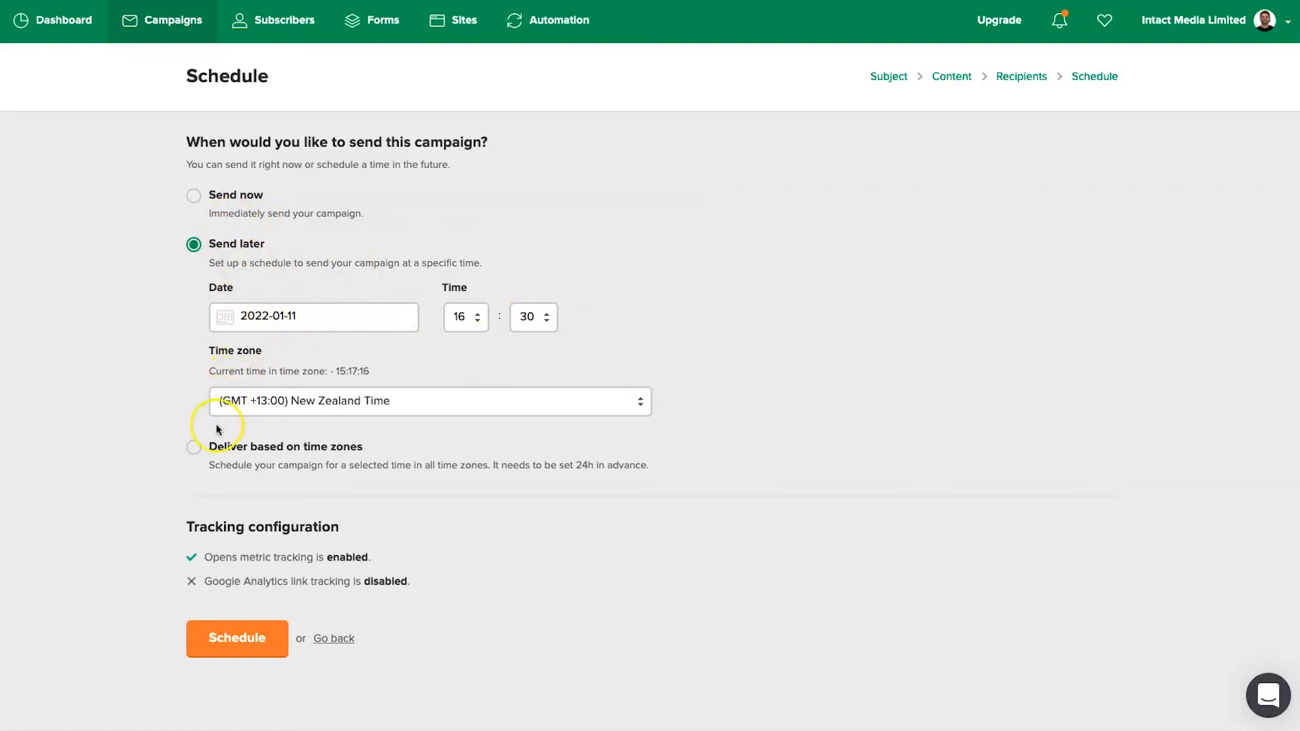
click(195, 448)
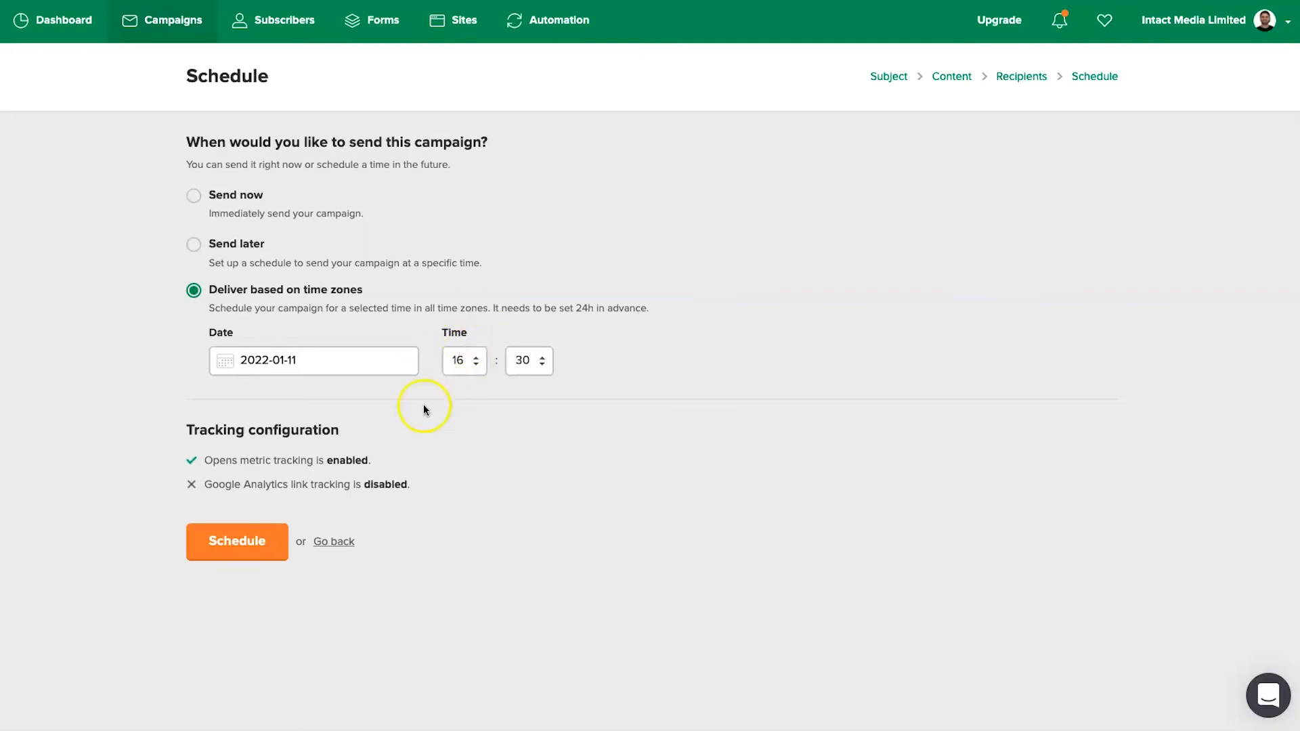
drag(496, 309, 638, 304)
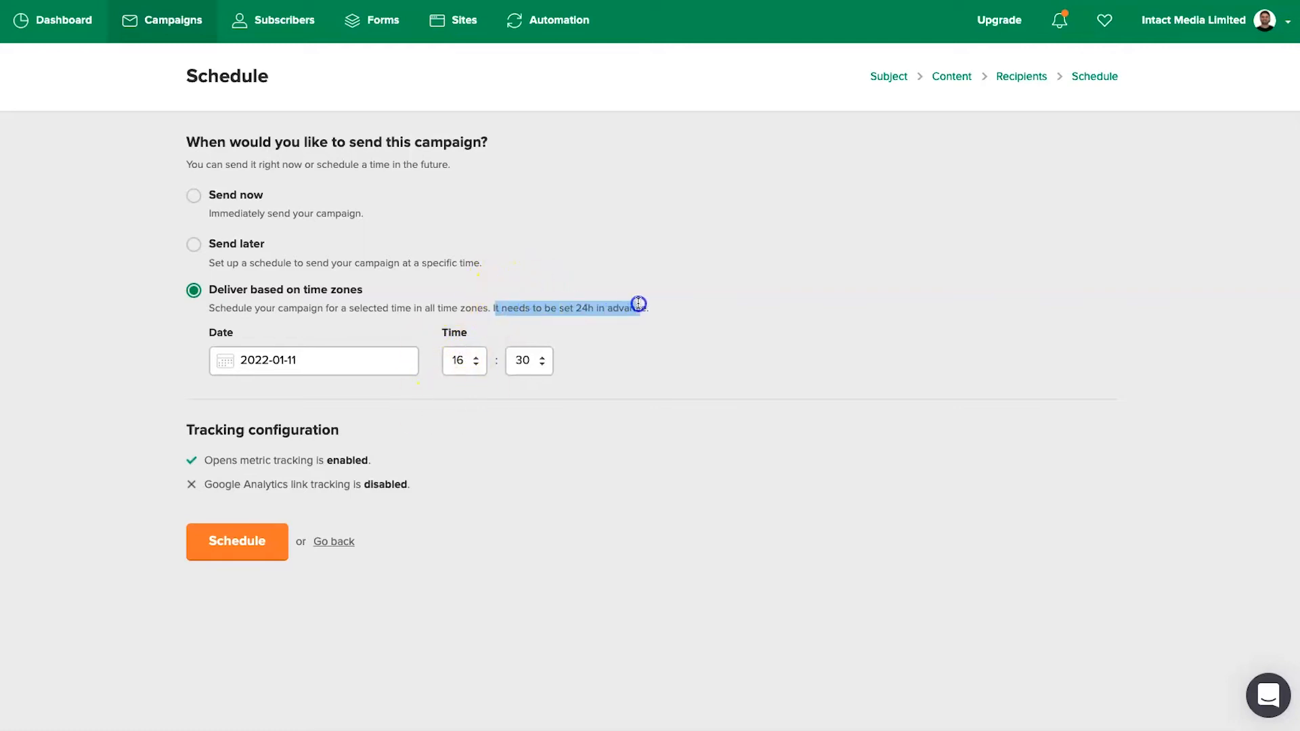
click(650, 324)
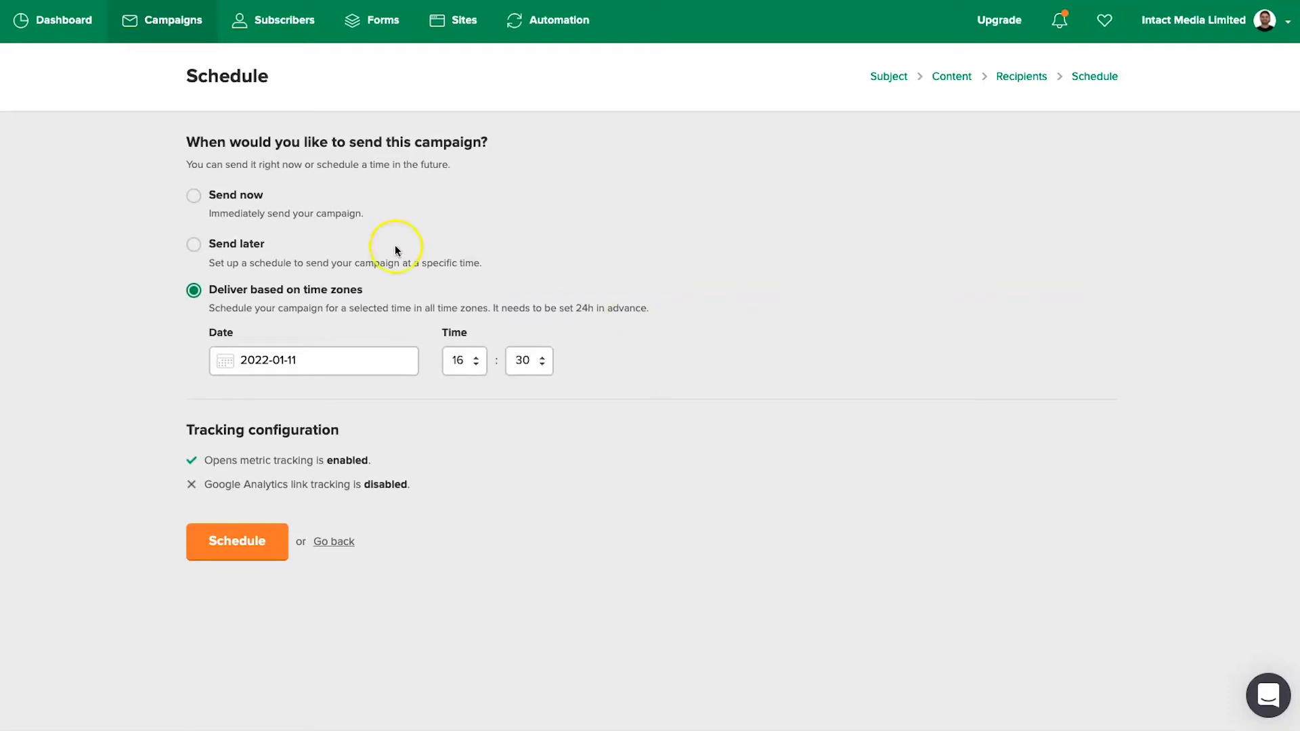
click(221, 201)
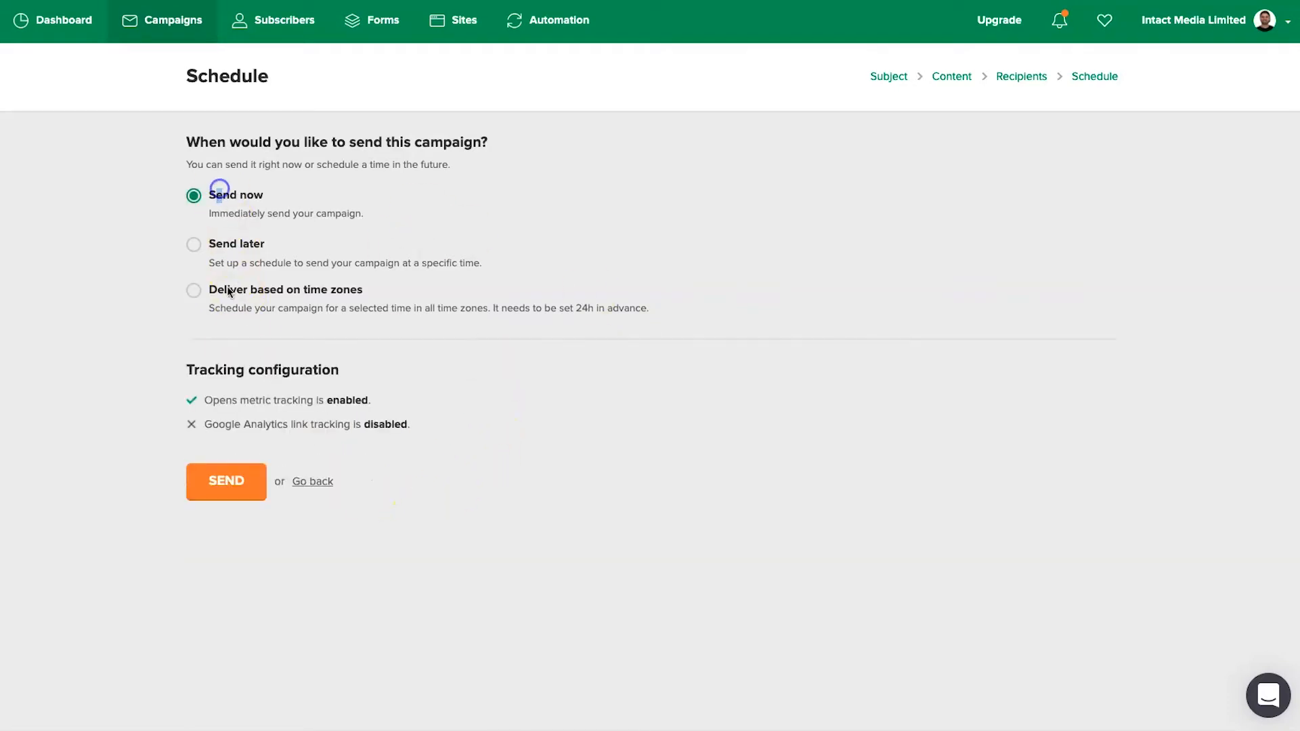
click(236, 481)
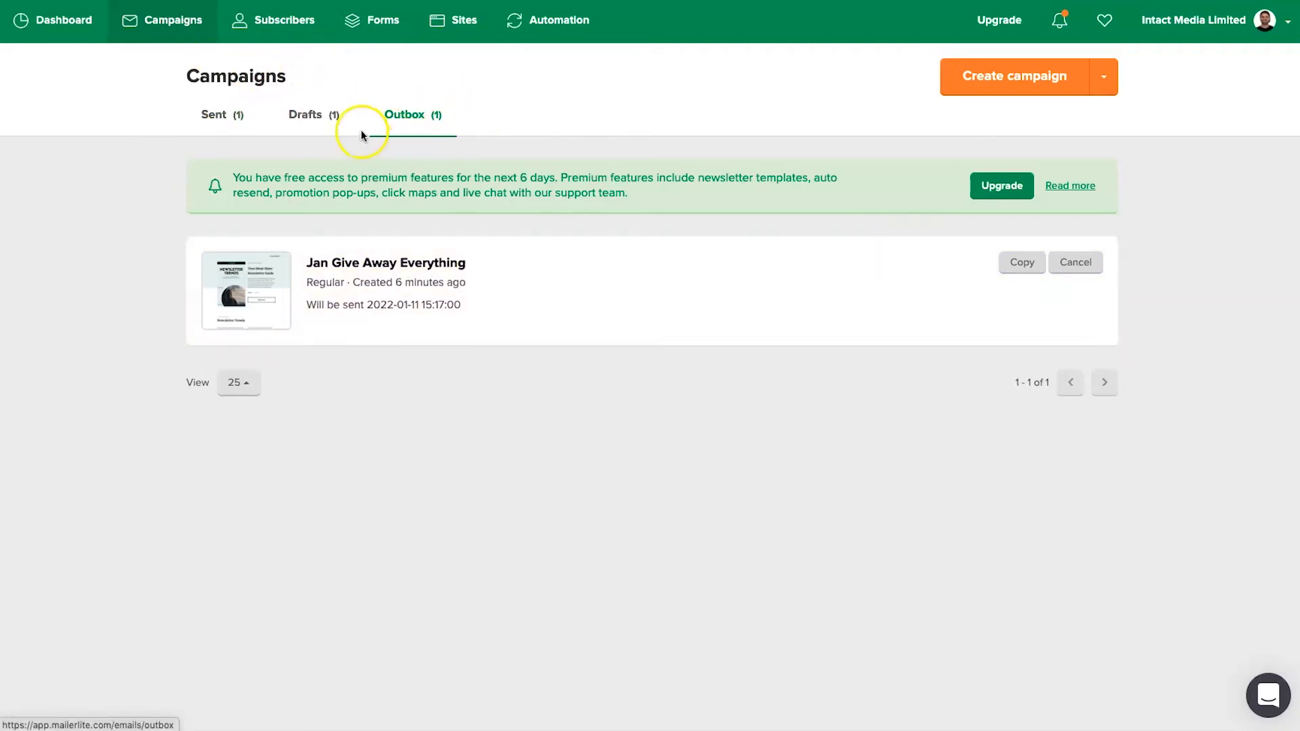
Check the list of sent campaigns and start creating an Auto resend campaign
click(236, 114)
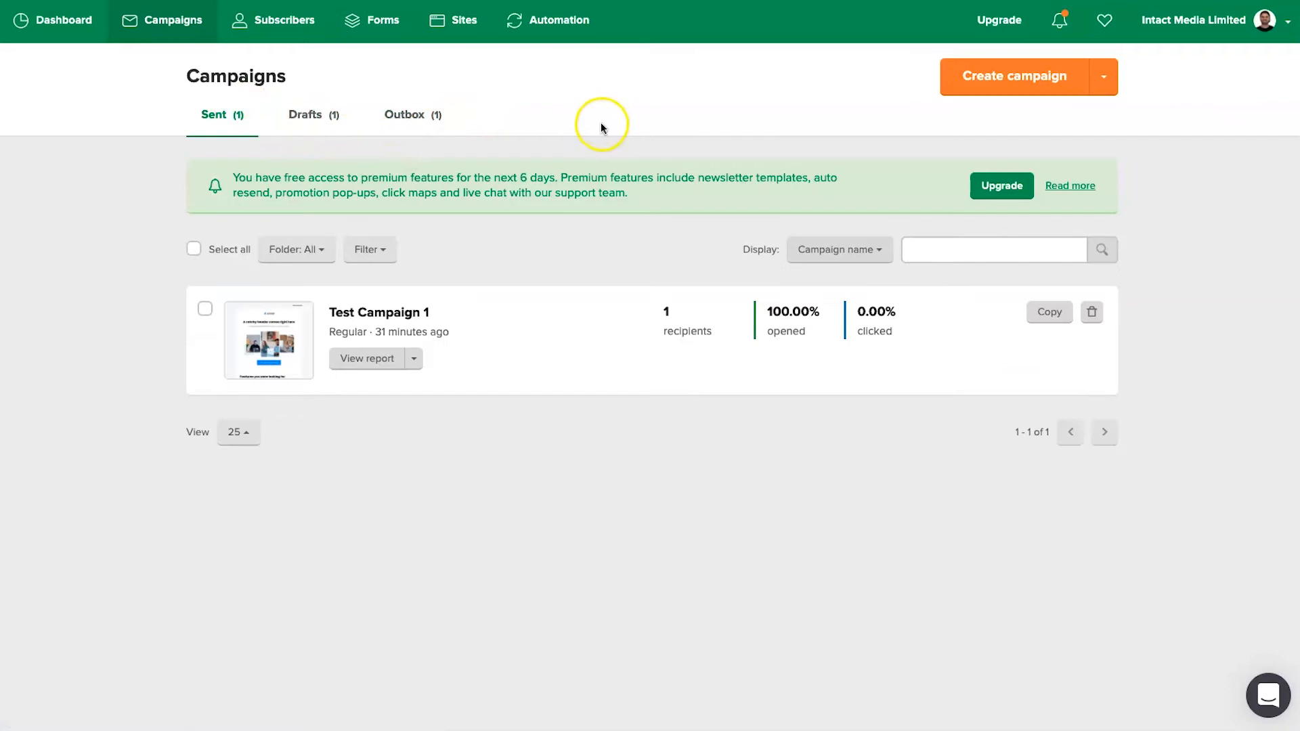
click(1107, 72)
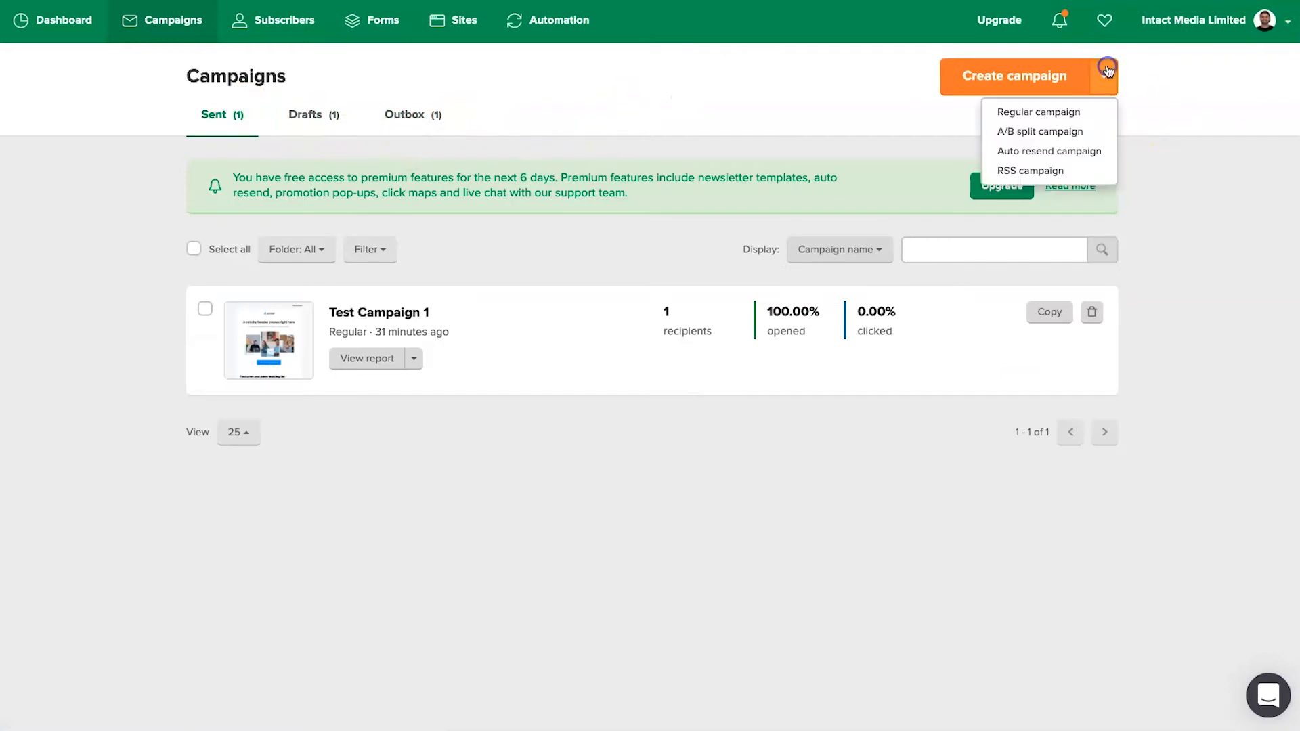
click(1067, 156)
click(1055, 166)
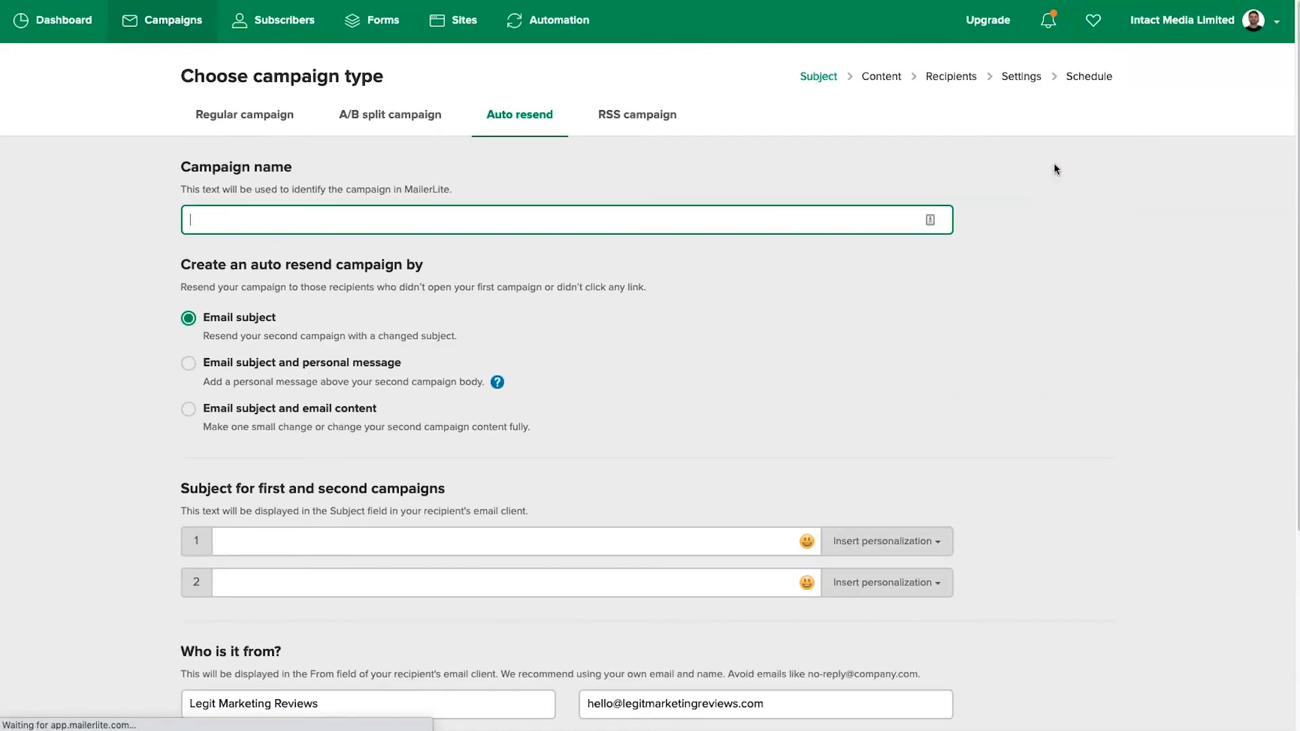
Examine the Auto resend setup, including its resend criteria, the two subject fields, sender, language and tracking options
scroll(667, 465, down, 4)
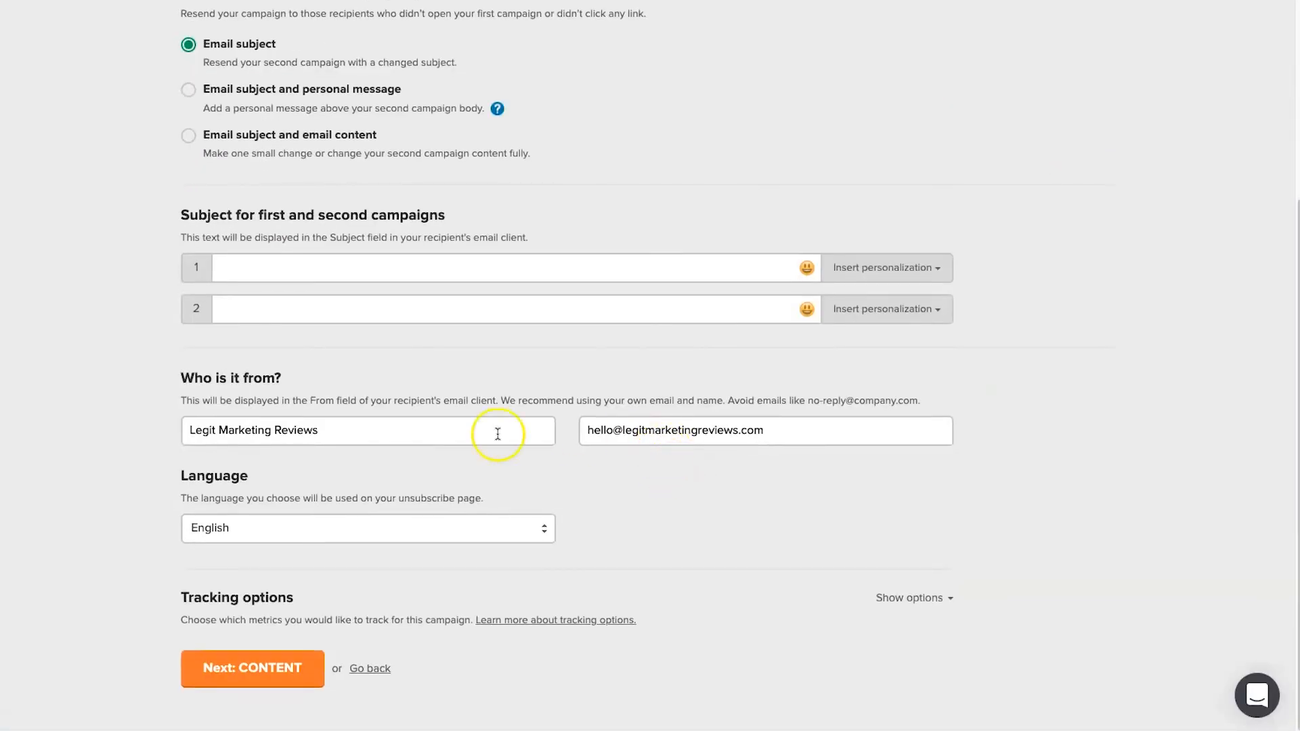
scroll(596, 406, up, 4)
scroll(399, 337, down, 1)
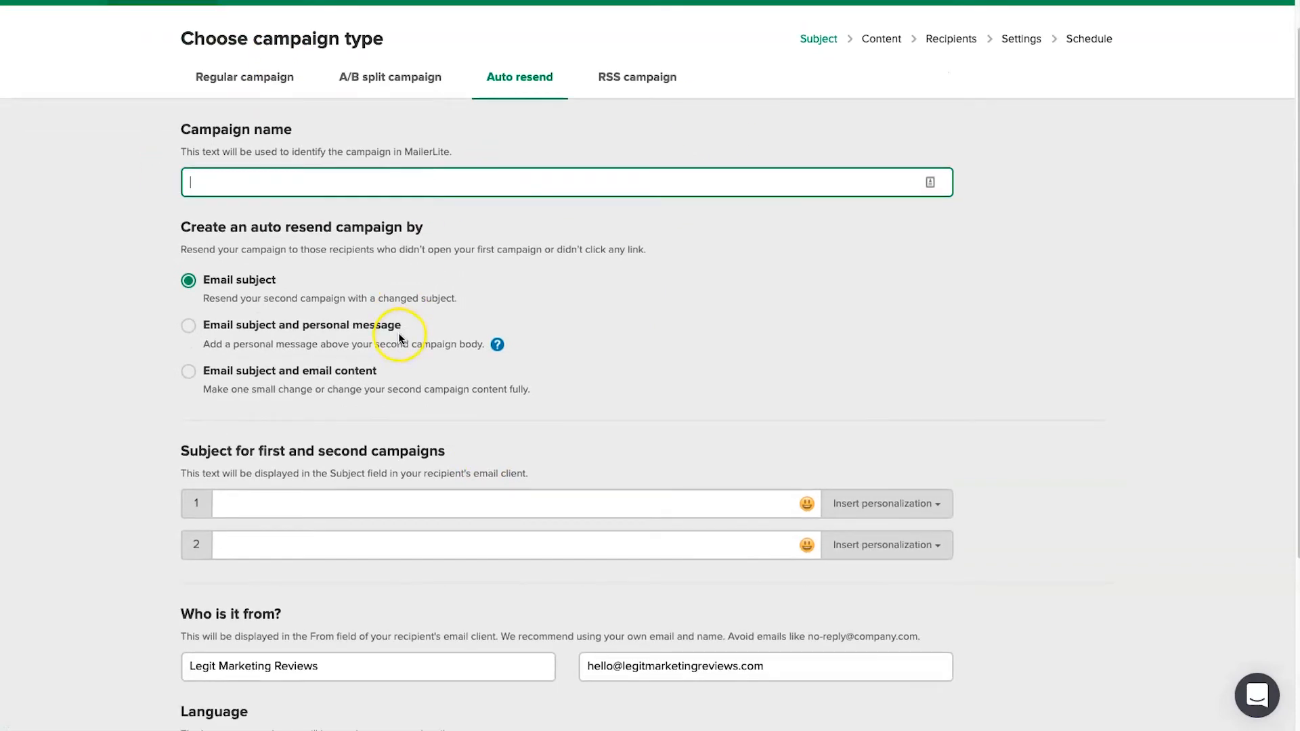
scroll(399, 325, down, 1)
drag(160, 173, 1030, 485)
click(859, 359)
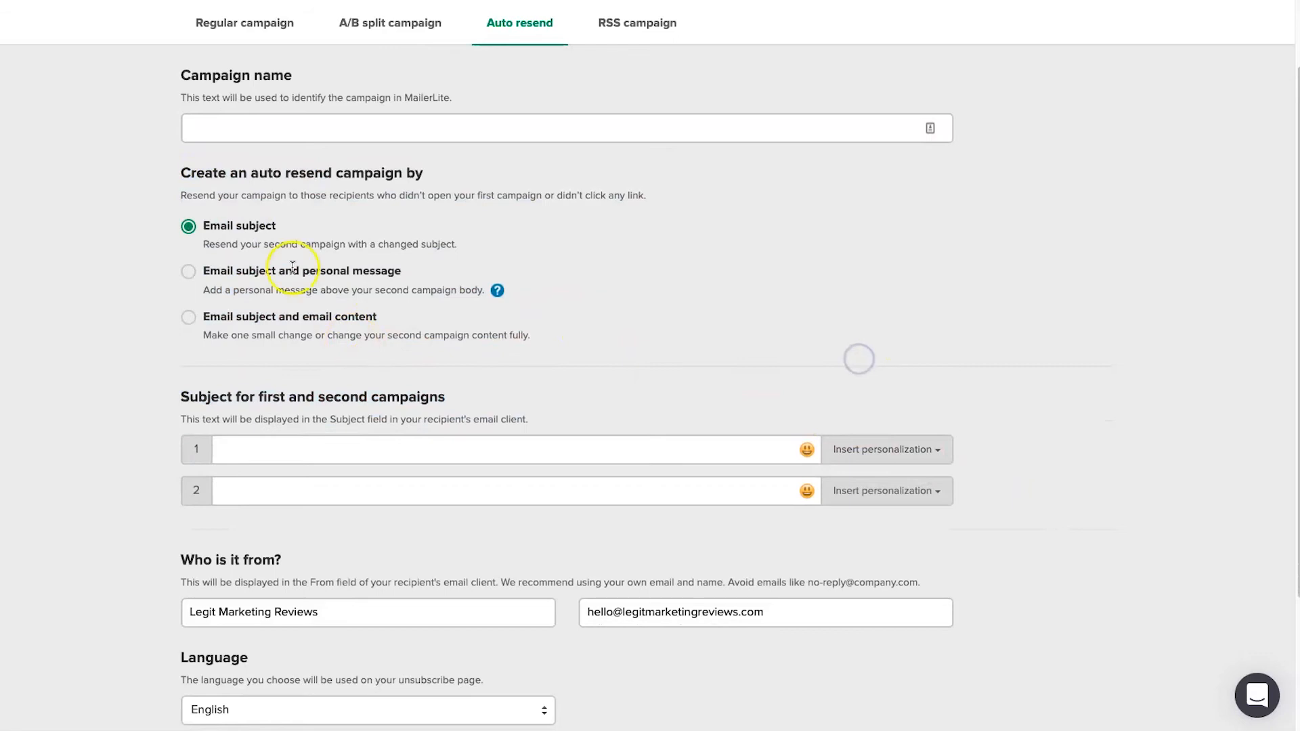
Review the Auto resend campaign's name field, Email subject resend option and the subject fields for the first and second campaigns
click(263, 443)
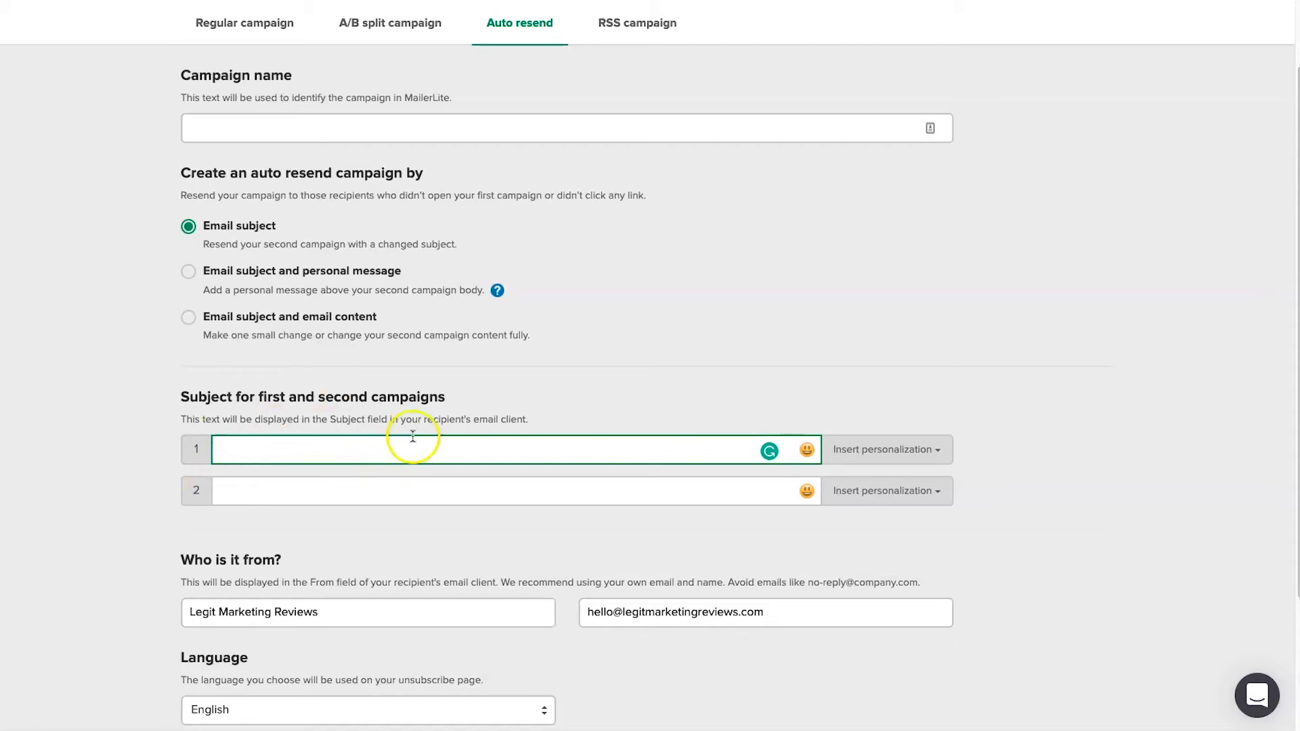
click(247, 140)
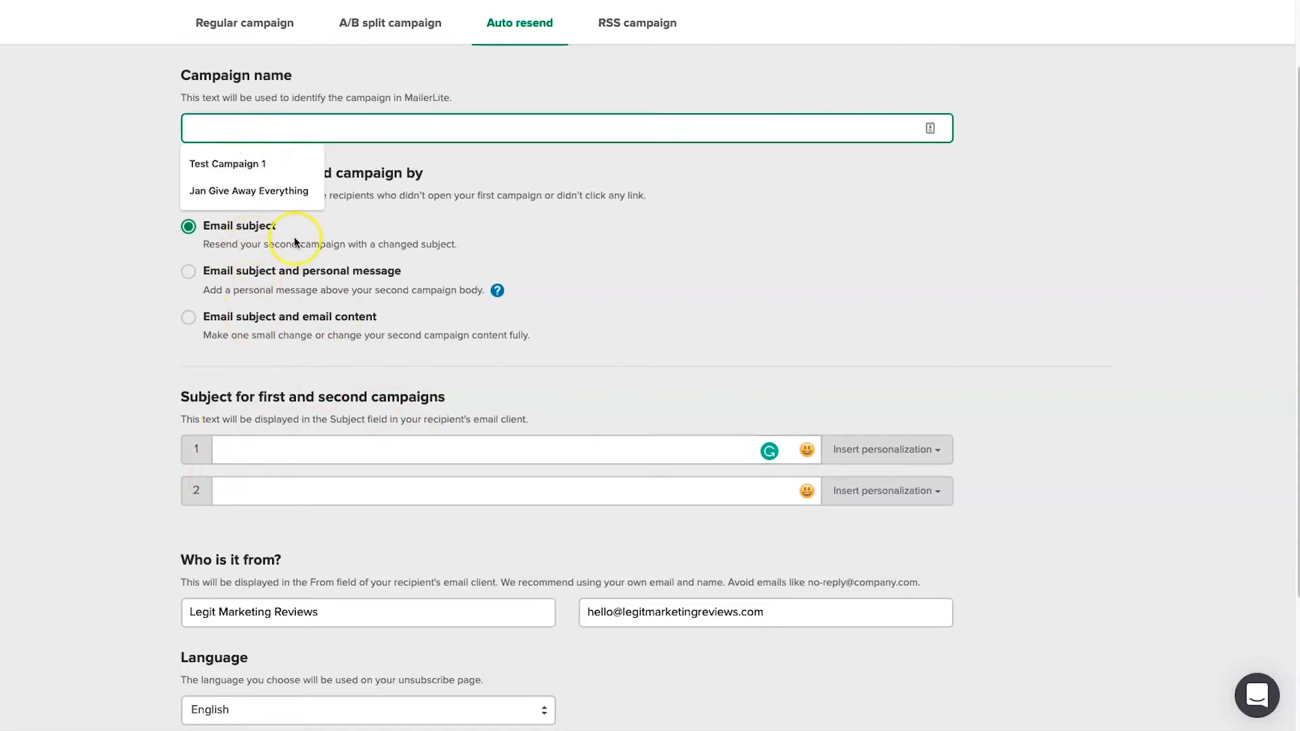
drag(204, 243, 639, 237)
click(265, 450)
click(265, 482)
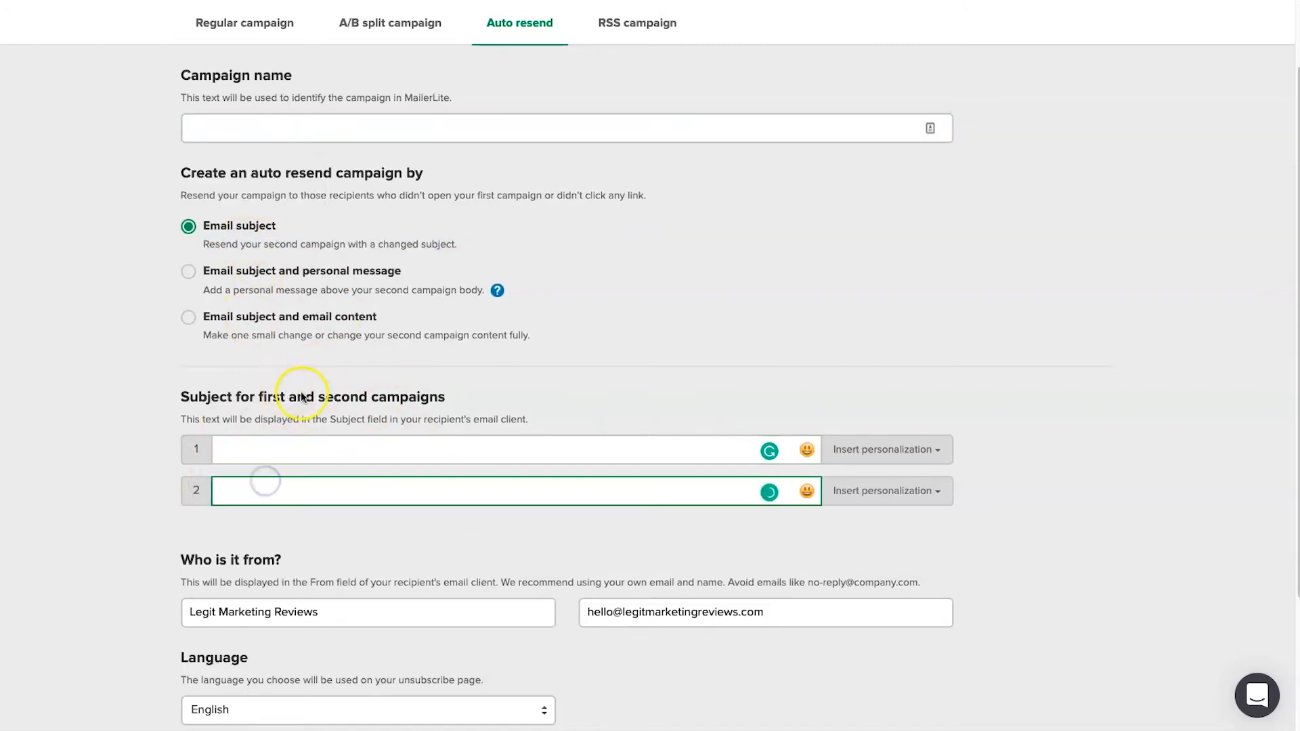
scroll(302, 621, down, 3)
scroll(302, 622, up, 4)
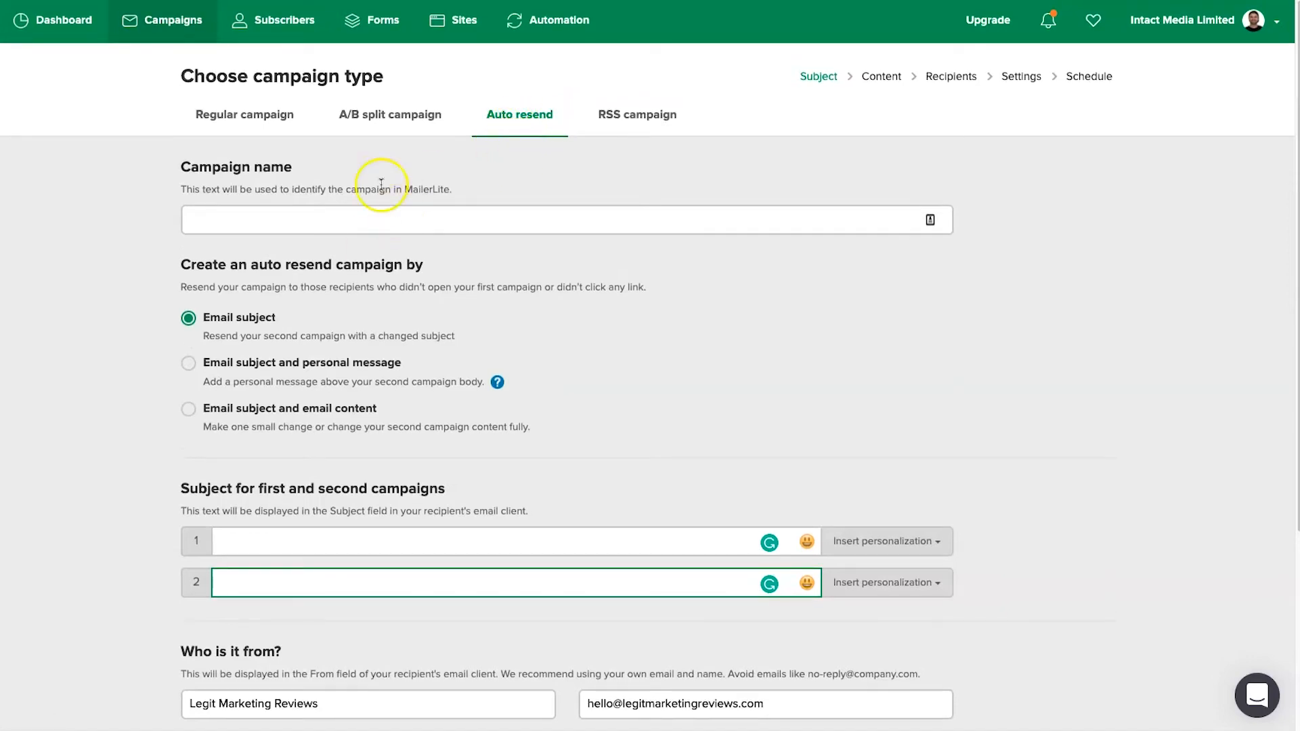
Open the listed subscriber's profile and review the subscription date, source, reading environment, location, sign-up IP address and email client
click(244, 22)
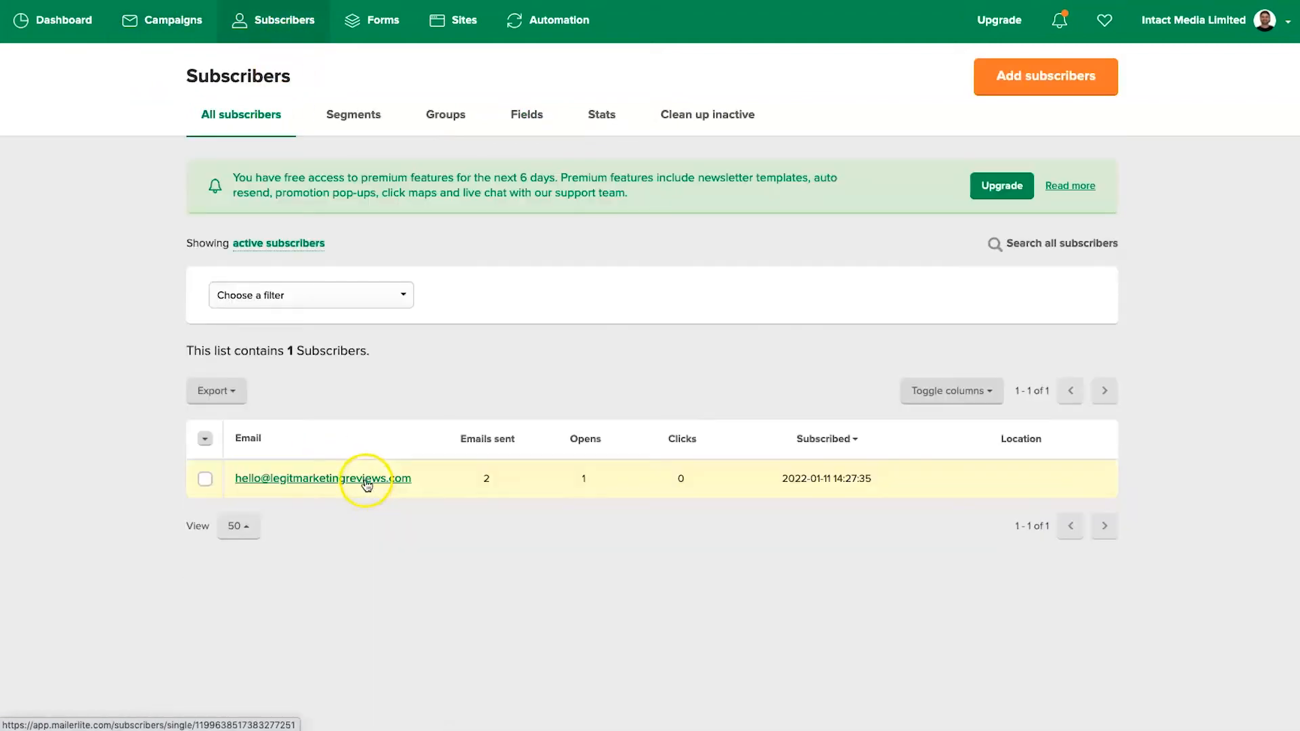
click(489, 476)
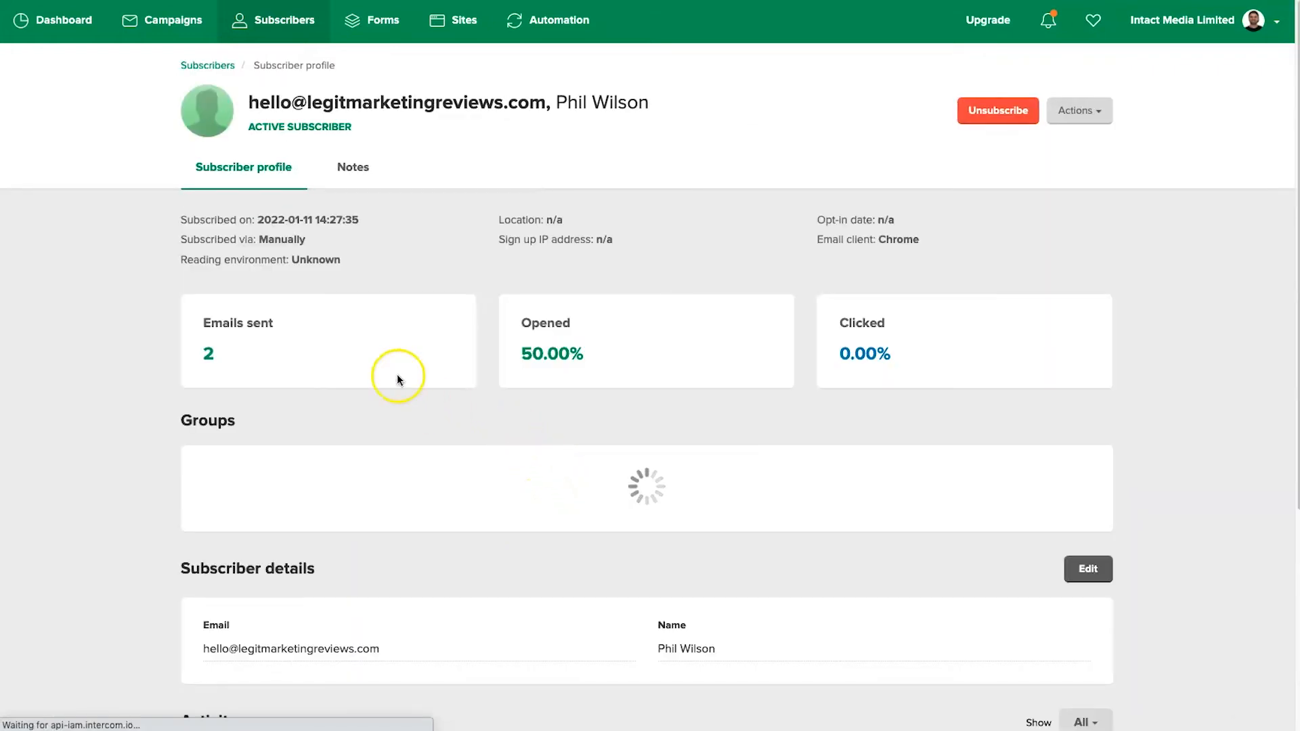
drag(490, 225, 573, 228)
click(663, 244)
drag(663, 244, 595, 242)
click(596, 242)
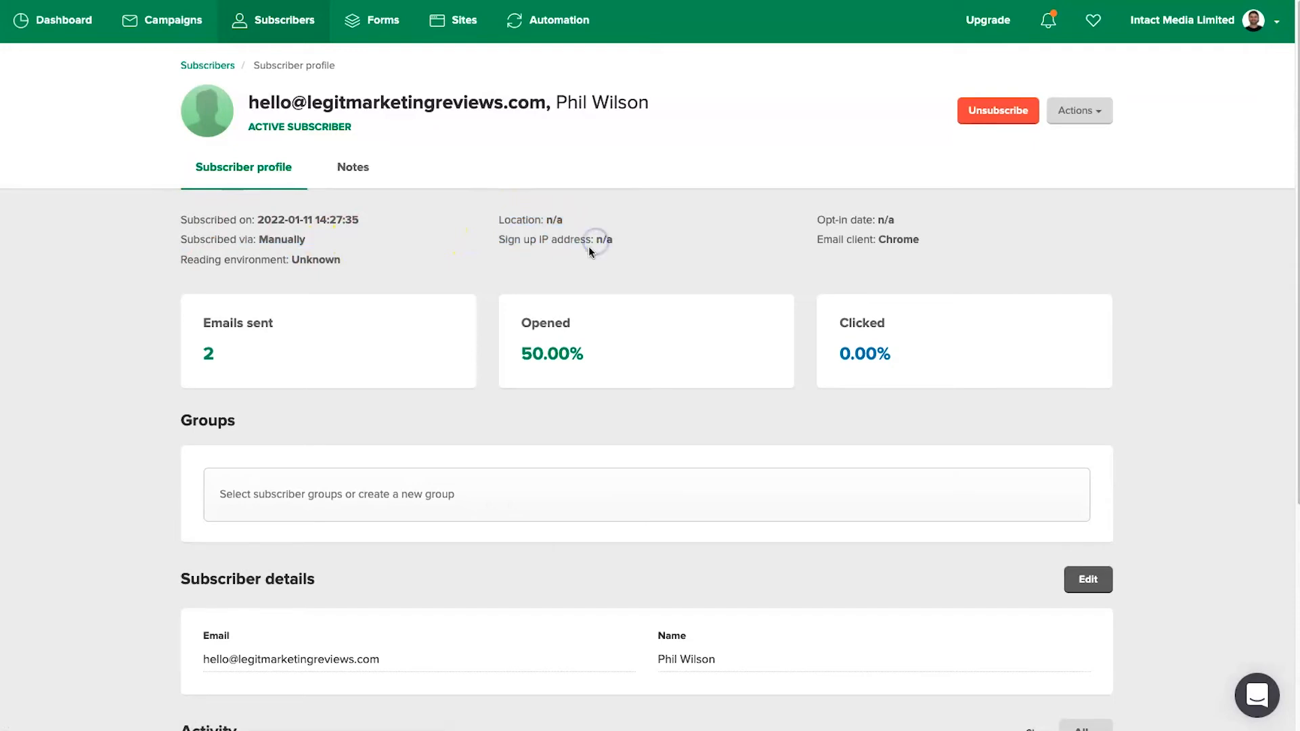
double_click(306, 243)
click(343, 261)
drag(166, 215, 895, 263)
click(895, 262)
double_click(898, 240)
click(892, 240)
Check the subscriber's notes and examine the activity history of sent and opened campaigns in the subscriber profile
click(366, 168)
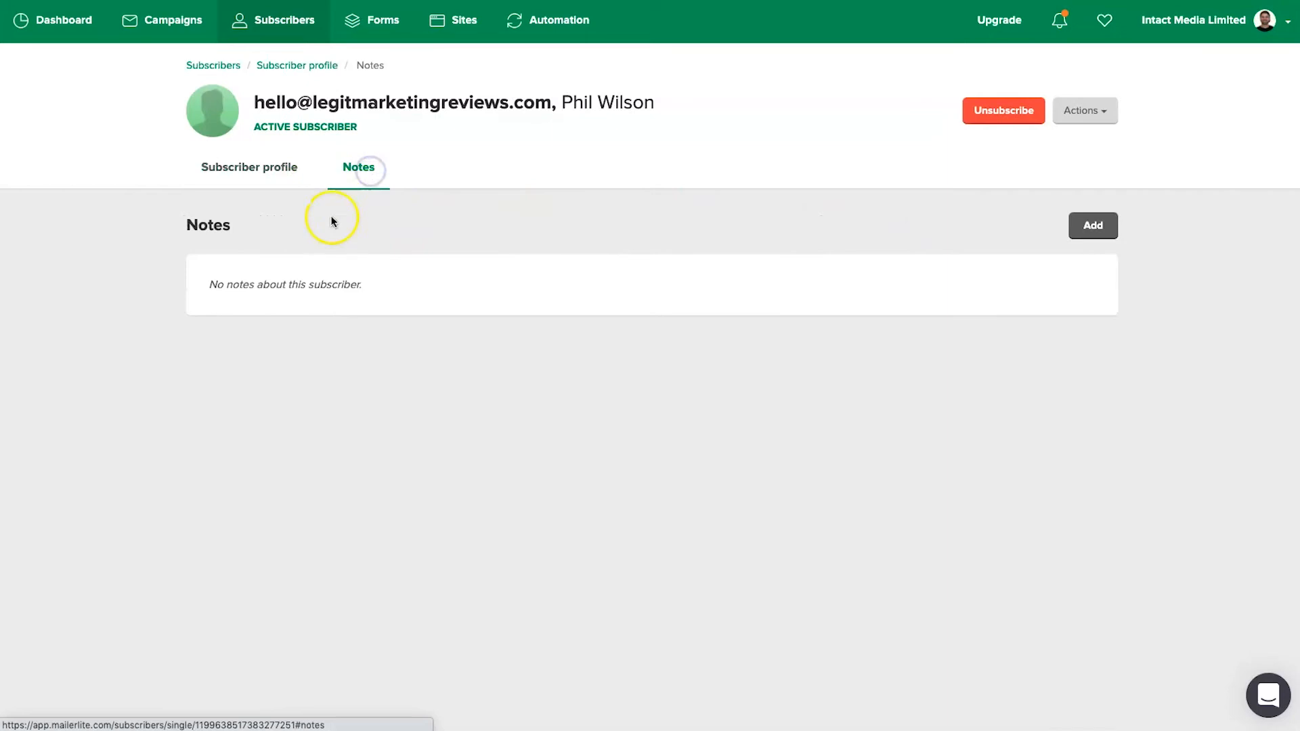
click(275, 165)
scroll(705, 472, down, 5)
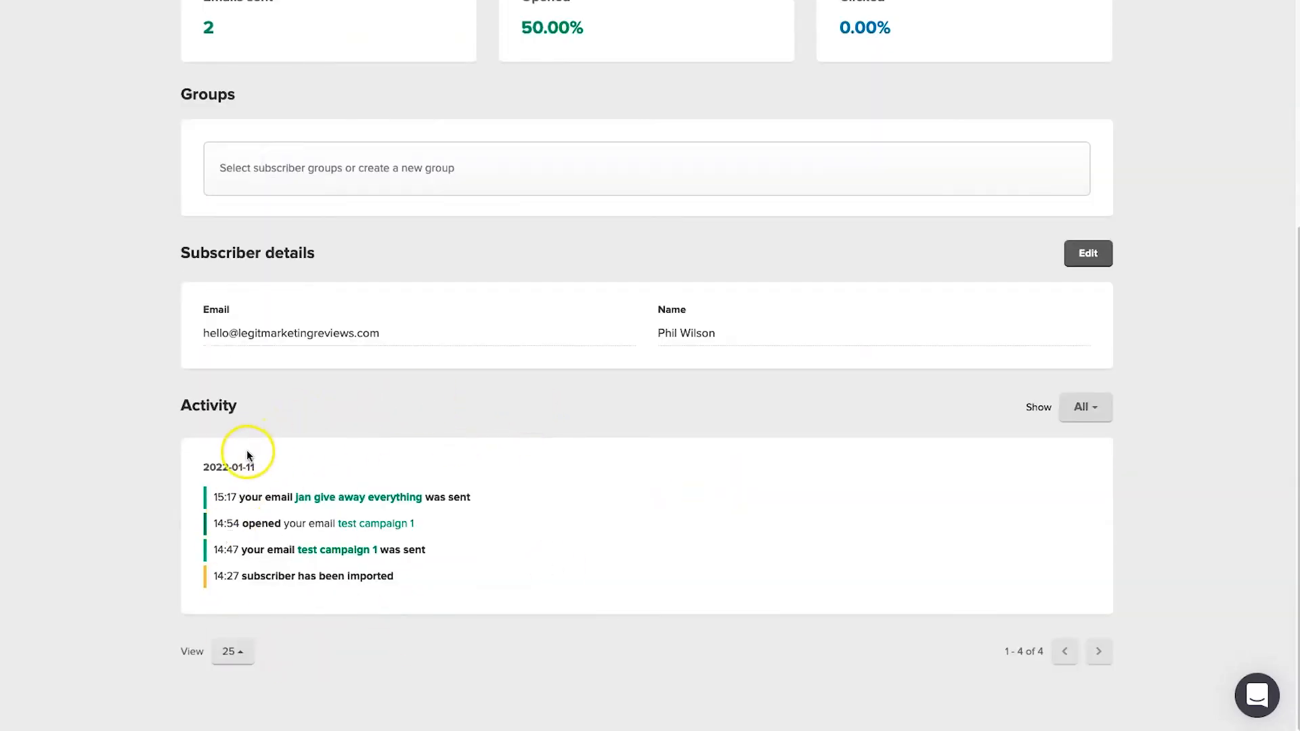
scroll(337, 517, up, 5)
scroll(337, 517, down, 5)
drag(214, 497, 271, 529)
click(453, 570)
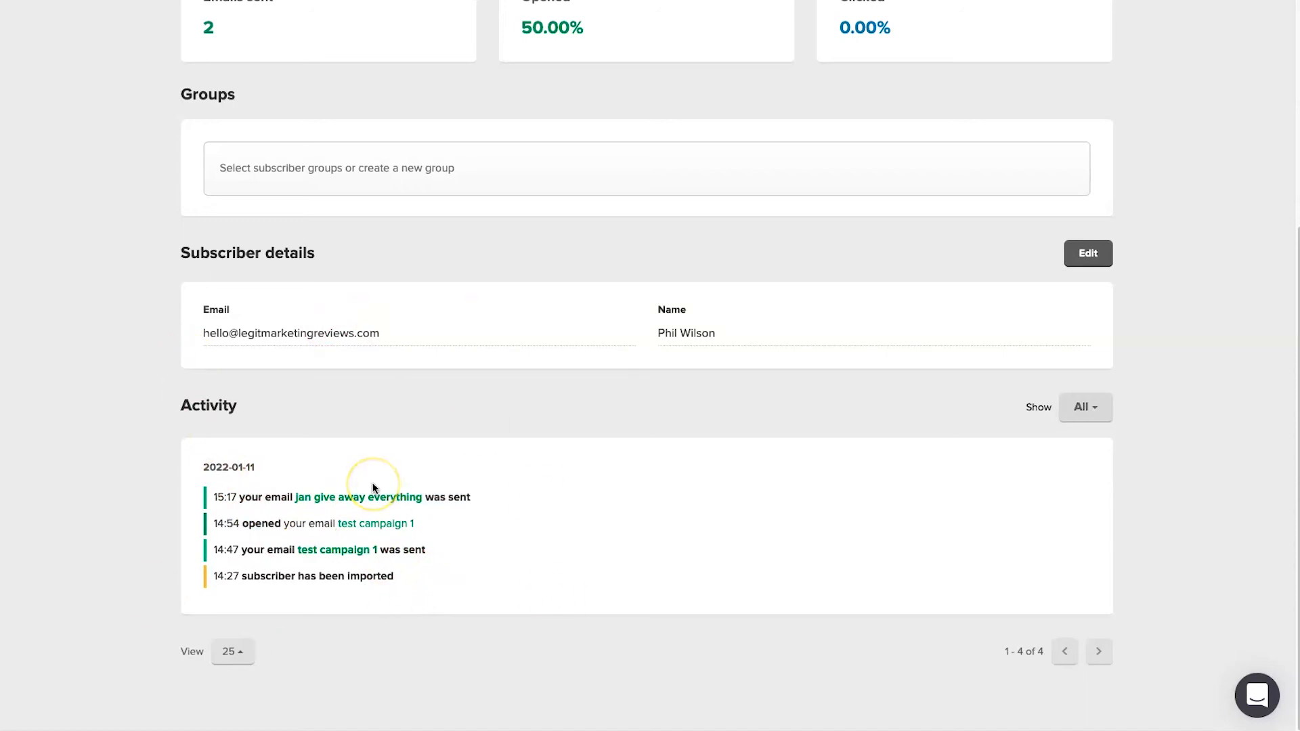
click(227, 437)
click(441, 628)
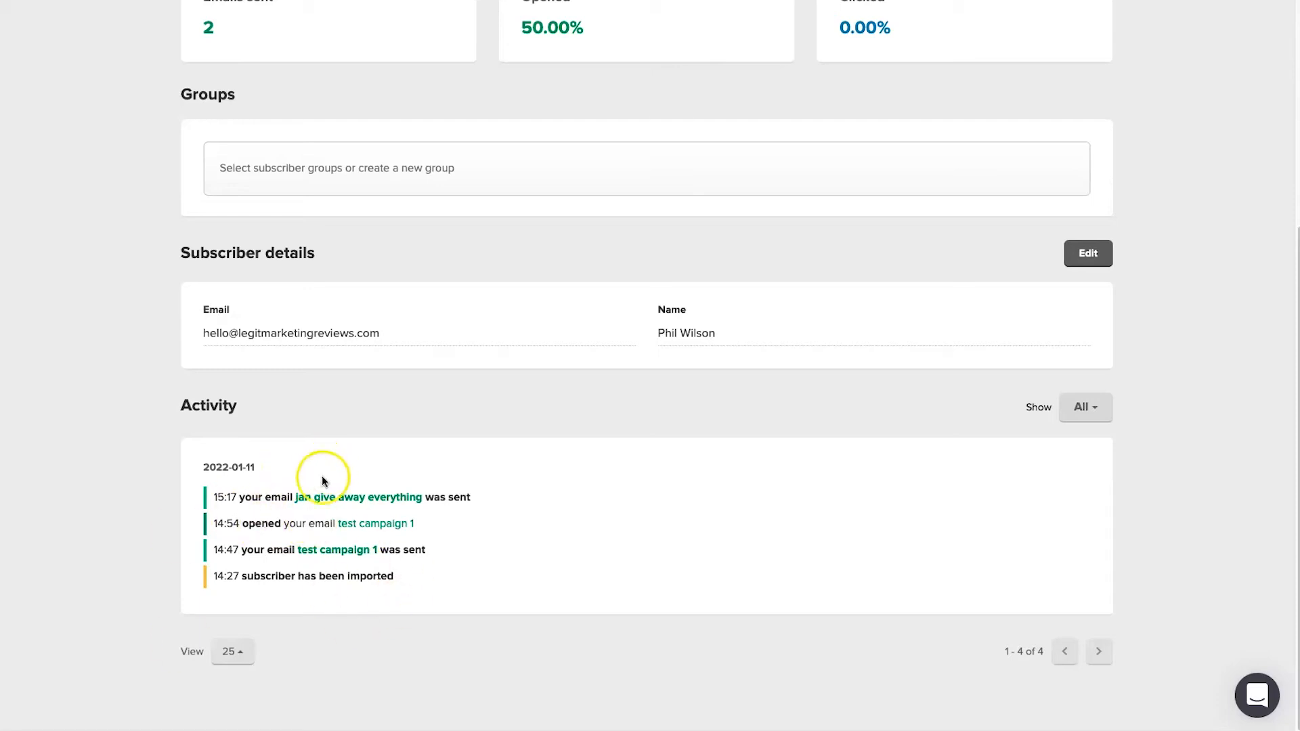
scroll(326, 484, up, 5)
scroll(333, 494, down, 5)
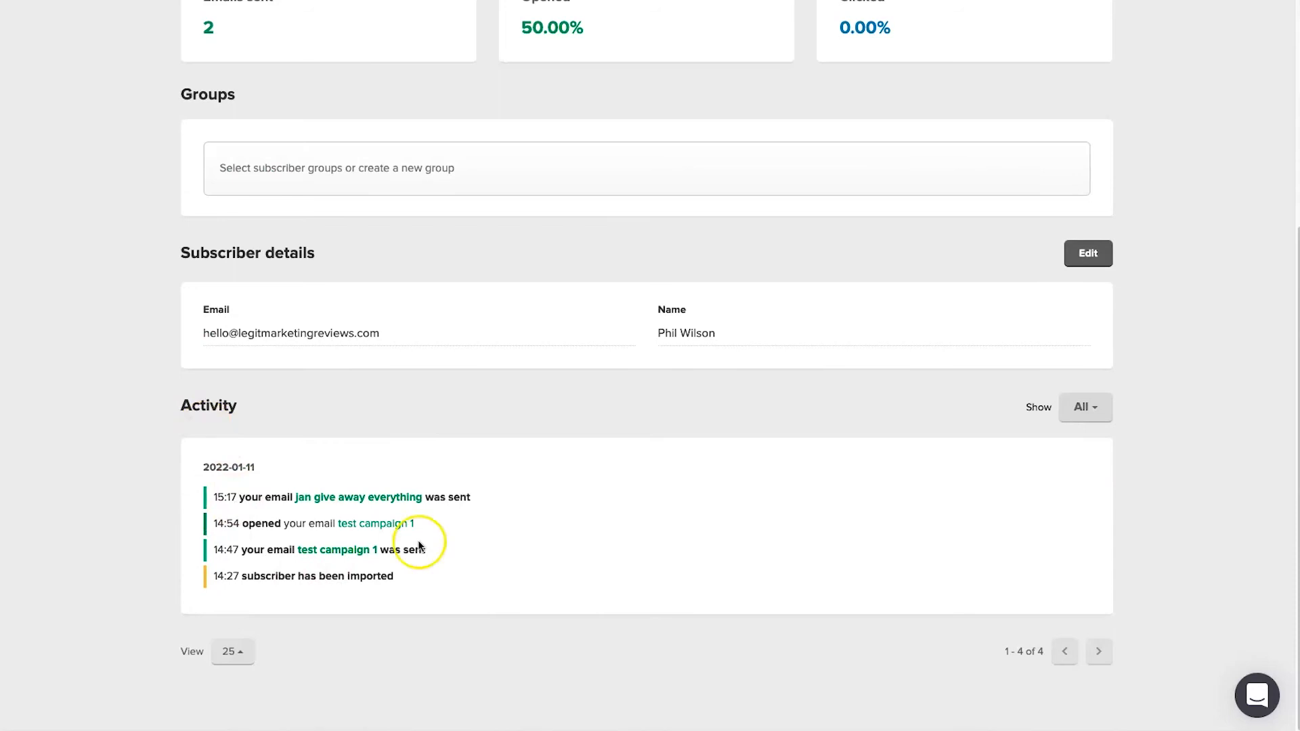
drag(431, 578, 199, 470)
click(181, 489)
scroll(182, 490, up, 5)
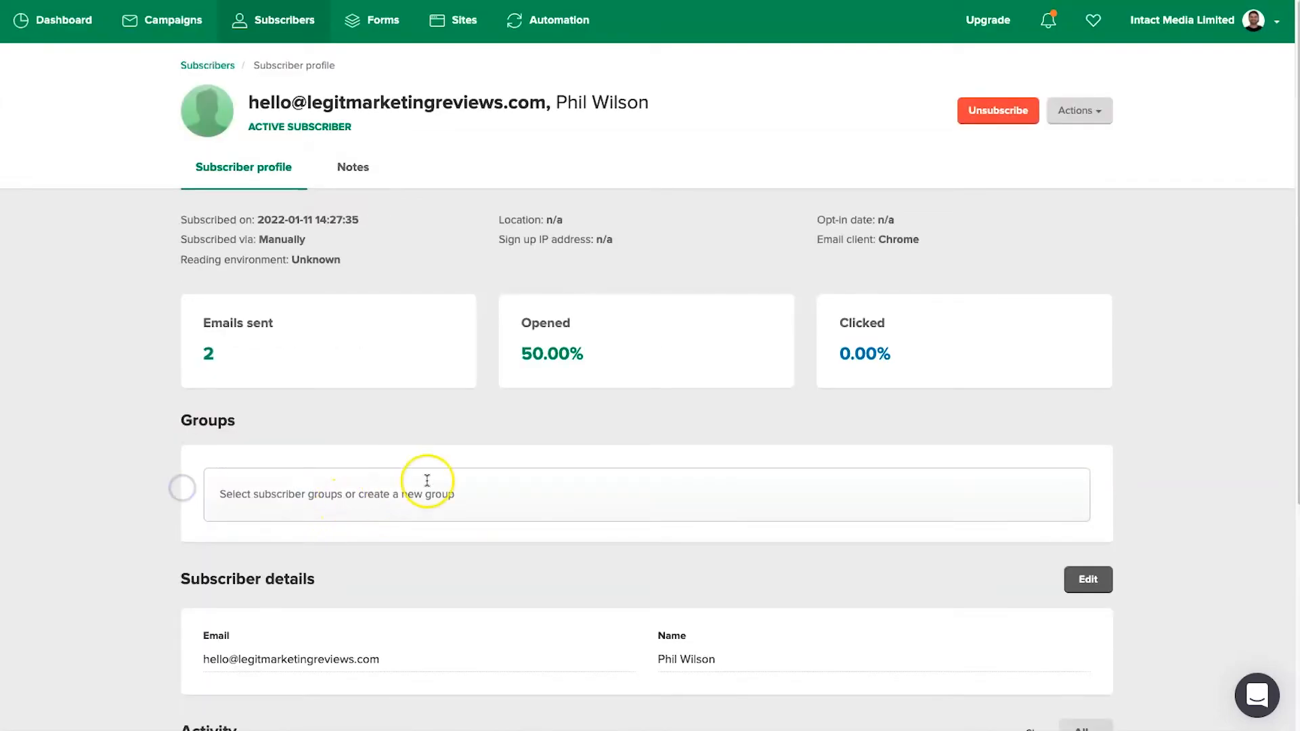
Explore the Forms area, comparing the pop-up, embedded form and promotion types and their creation options
click(373, 28)
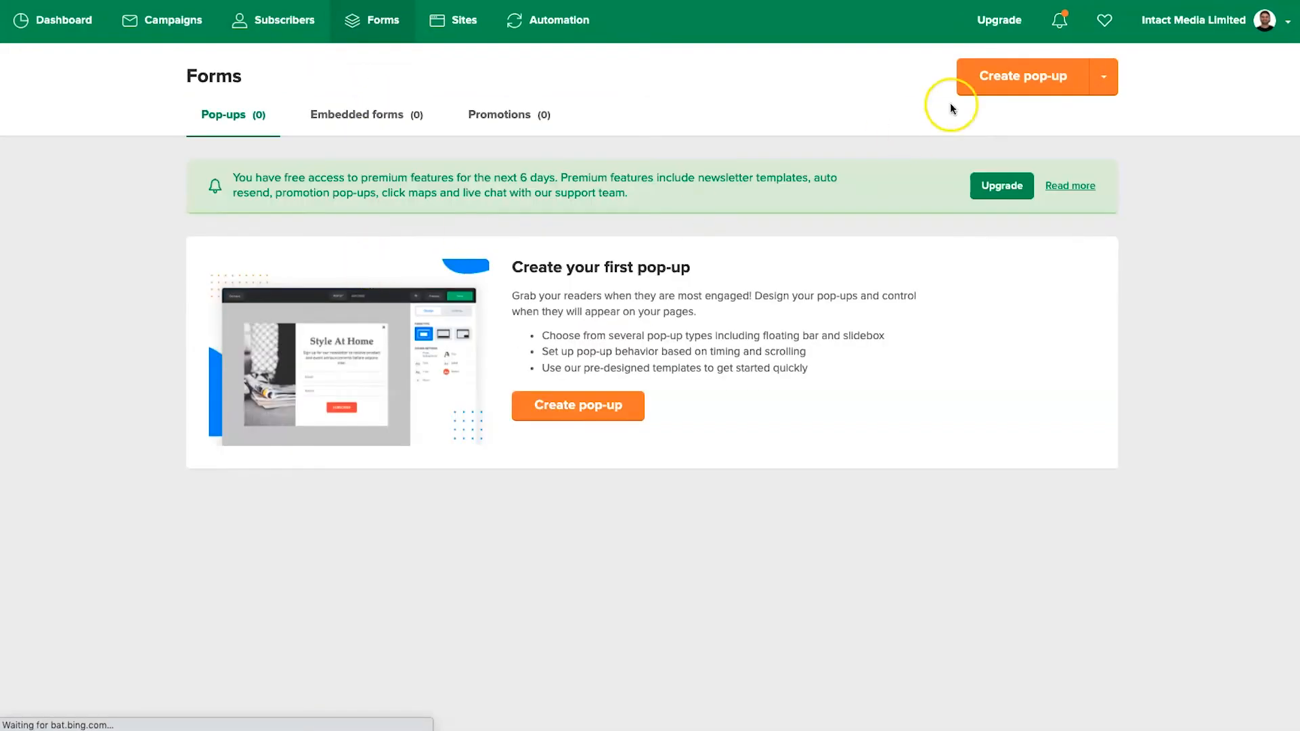
click(1105, 85)
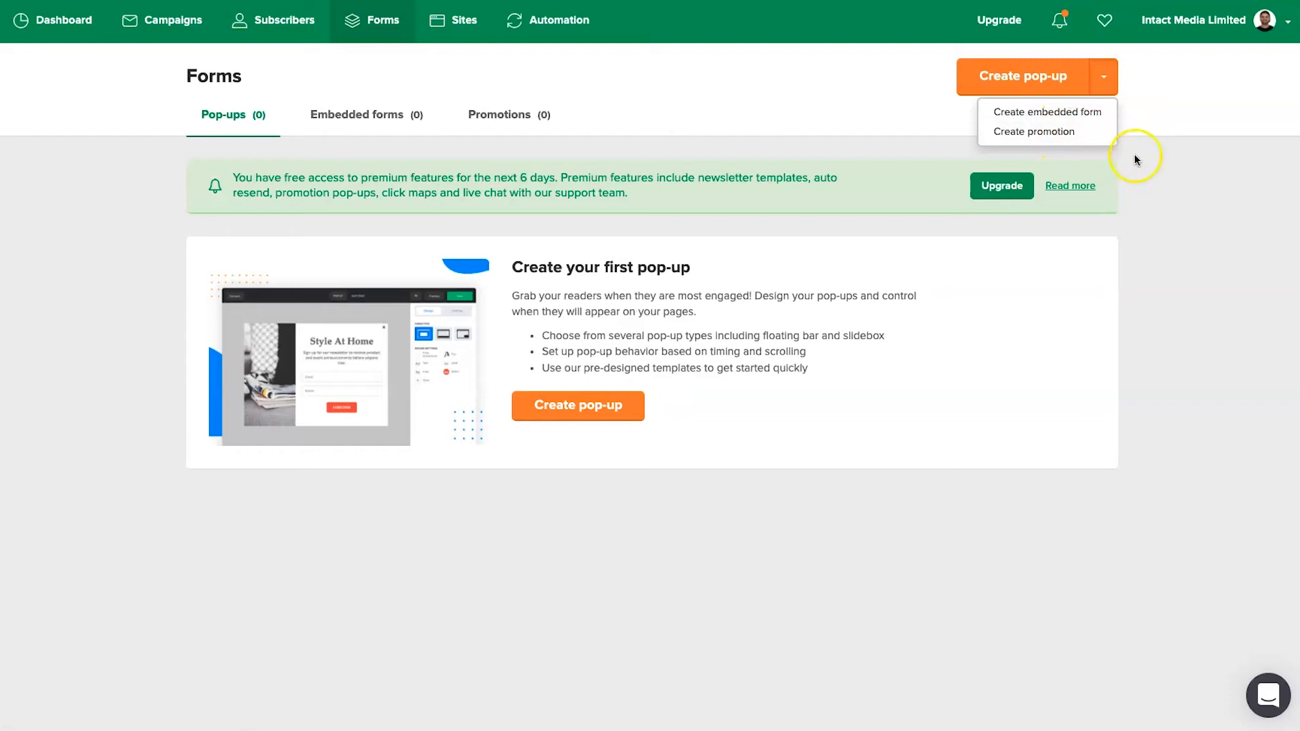
click(1171, 284)
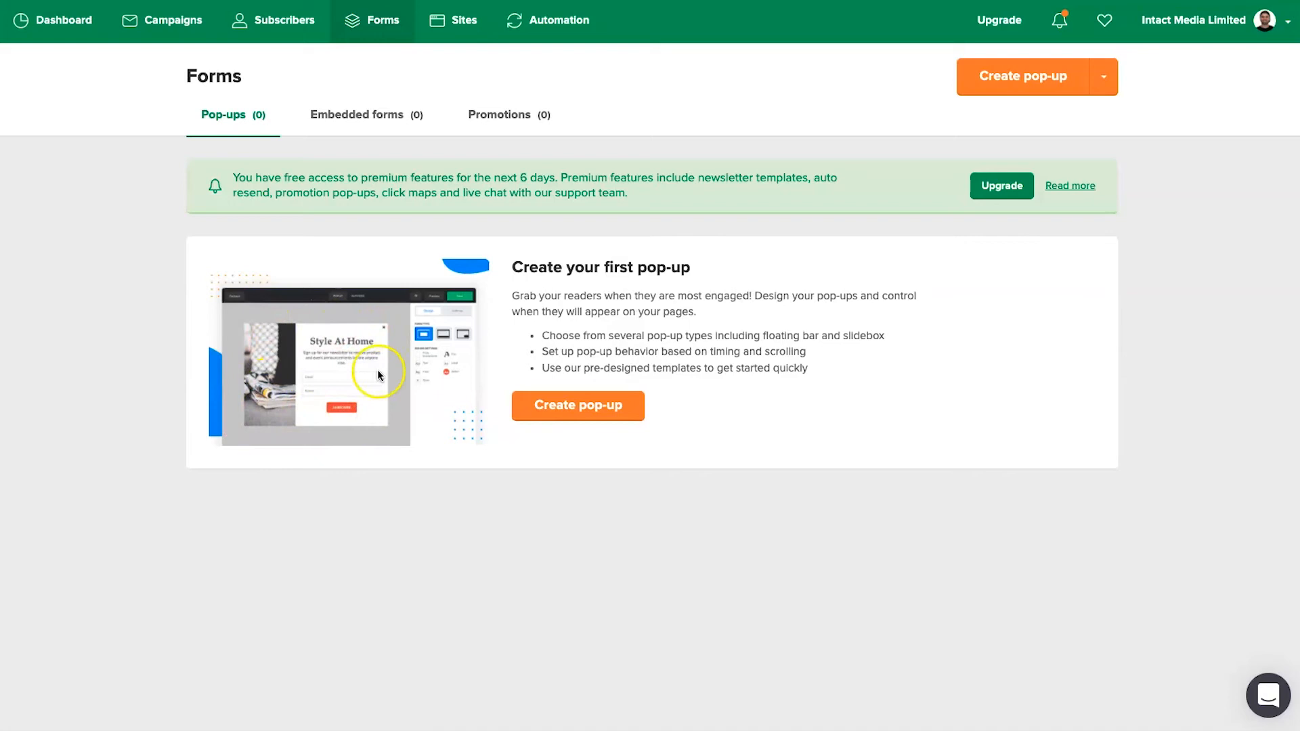
click(344, 118)
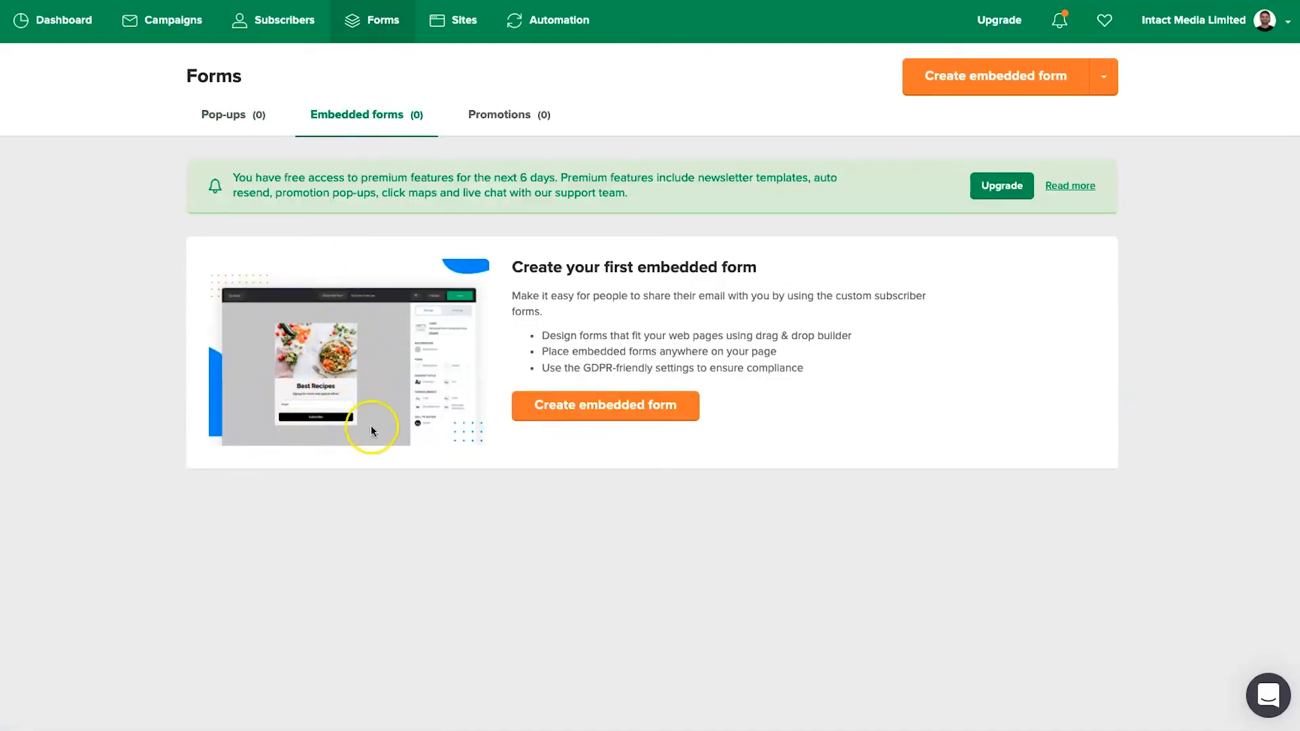
click(493, 116)
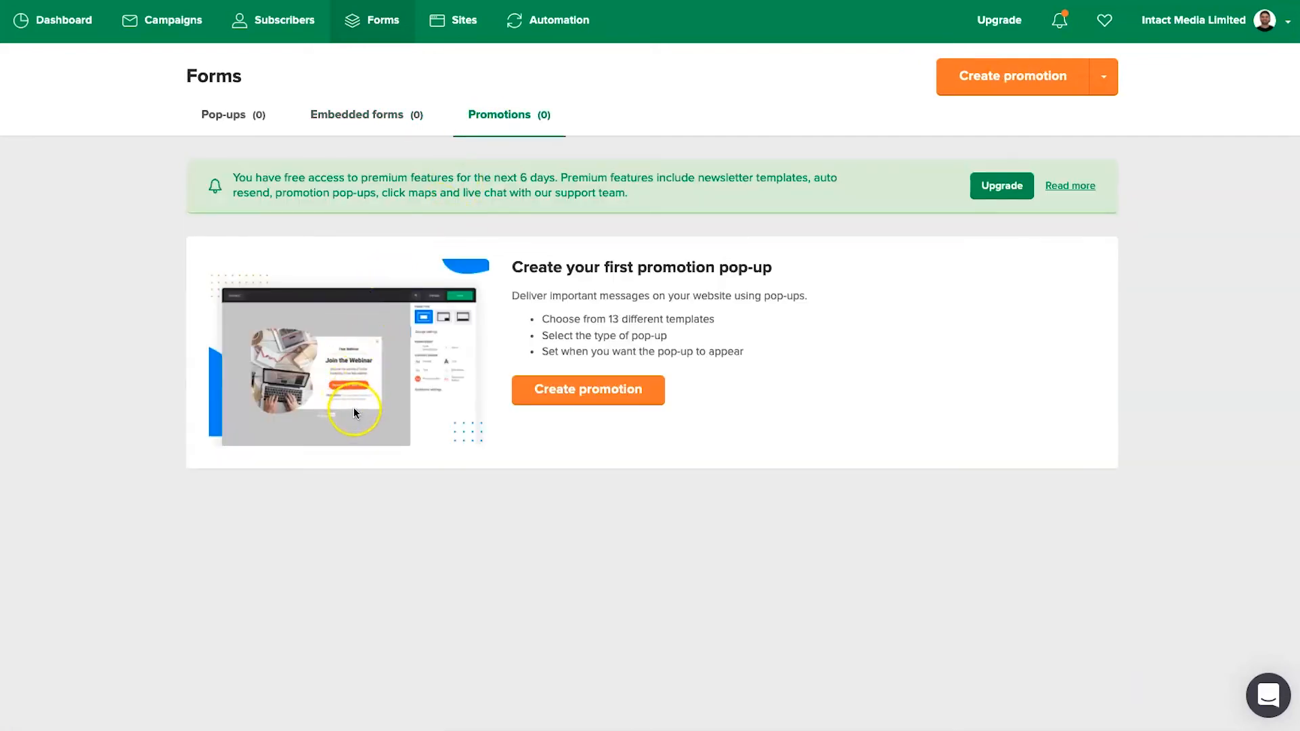
drag(733, 338, 529, 331)
click(529, 331)
click(812, 337)
Go to the landing pages under Sites and create a new landing page named YouTube Landing Page Demo
click(454, 27)
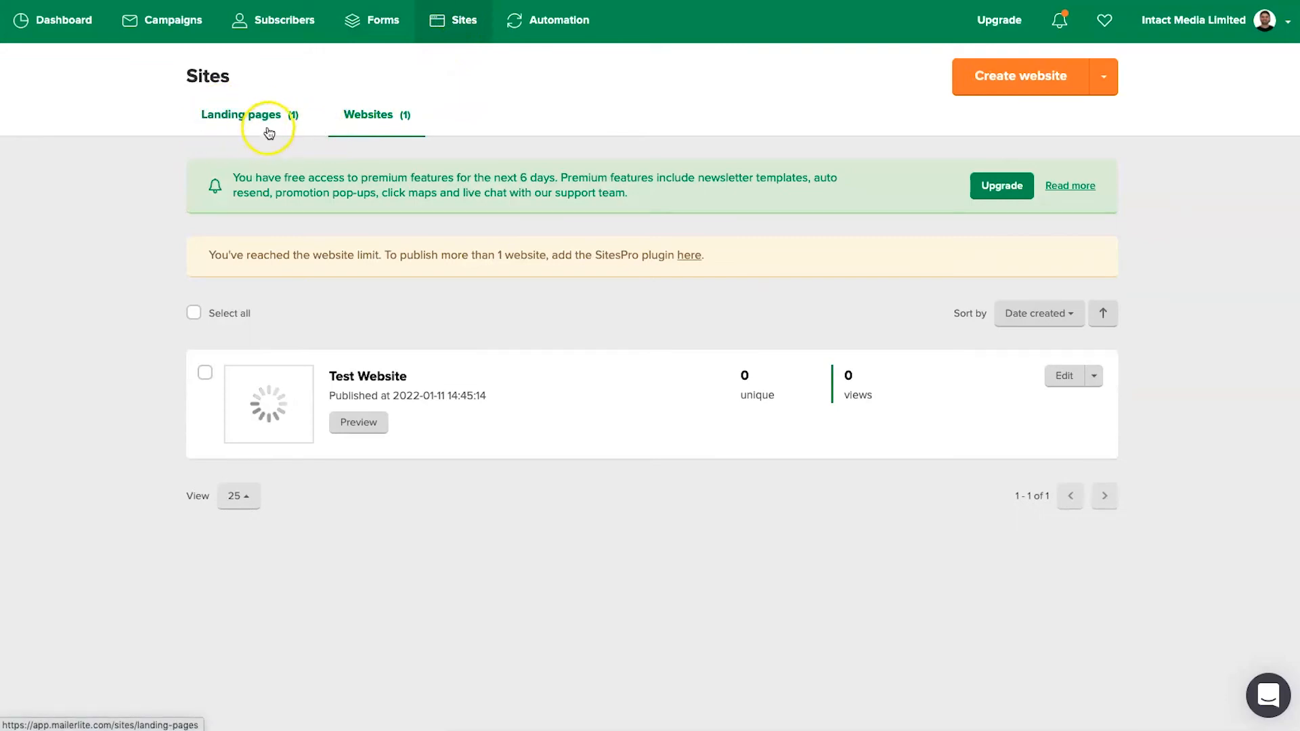
click(197, 117)
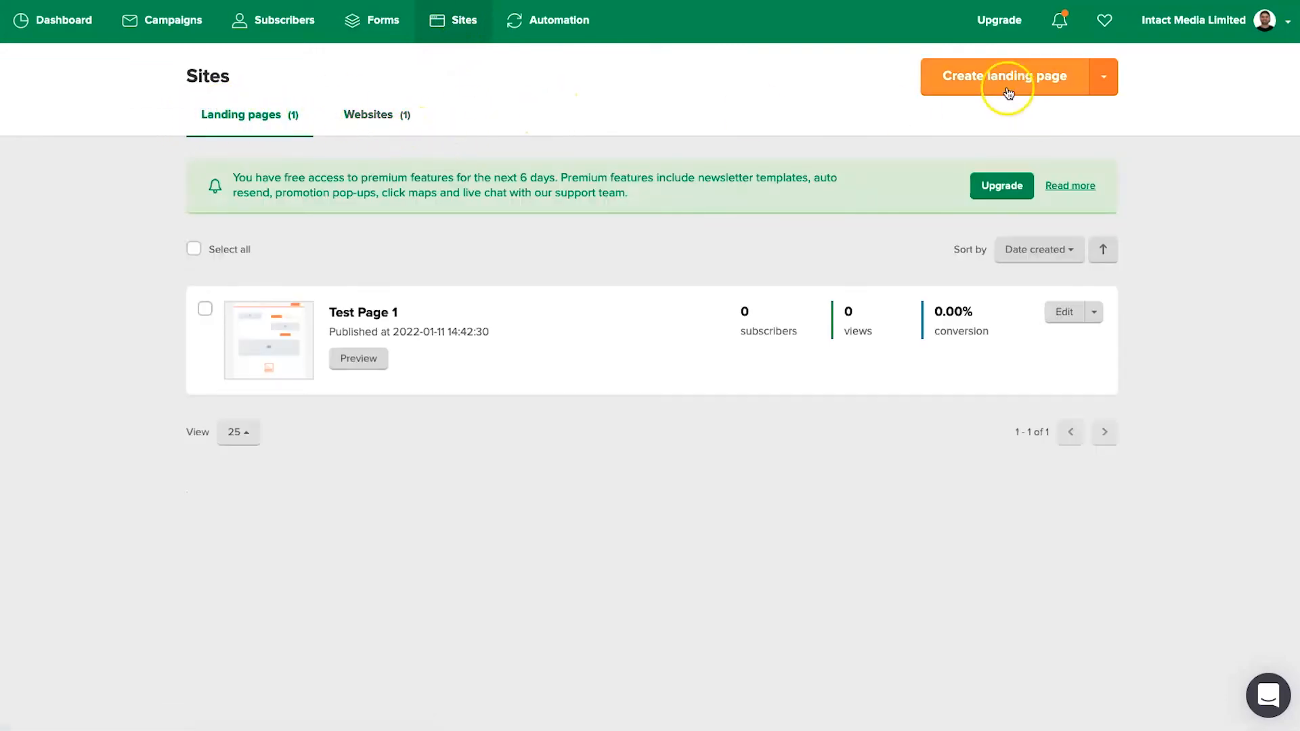
click(1035, 77)
click(562, 197)
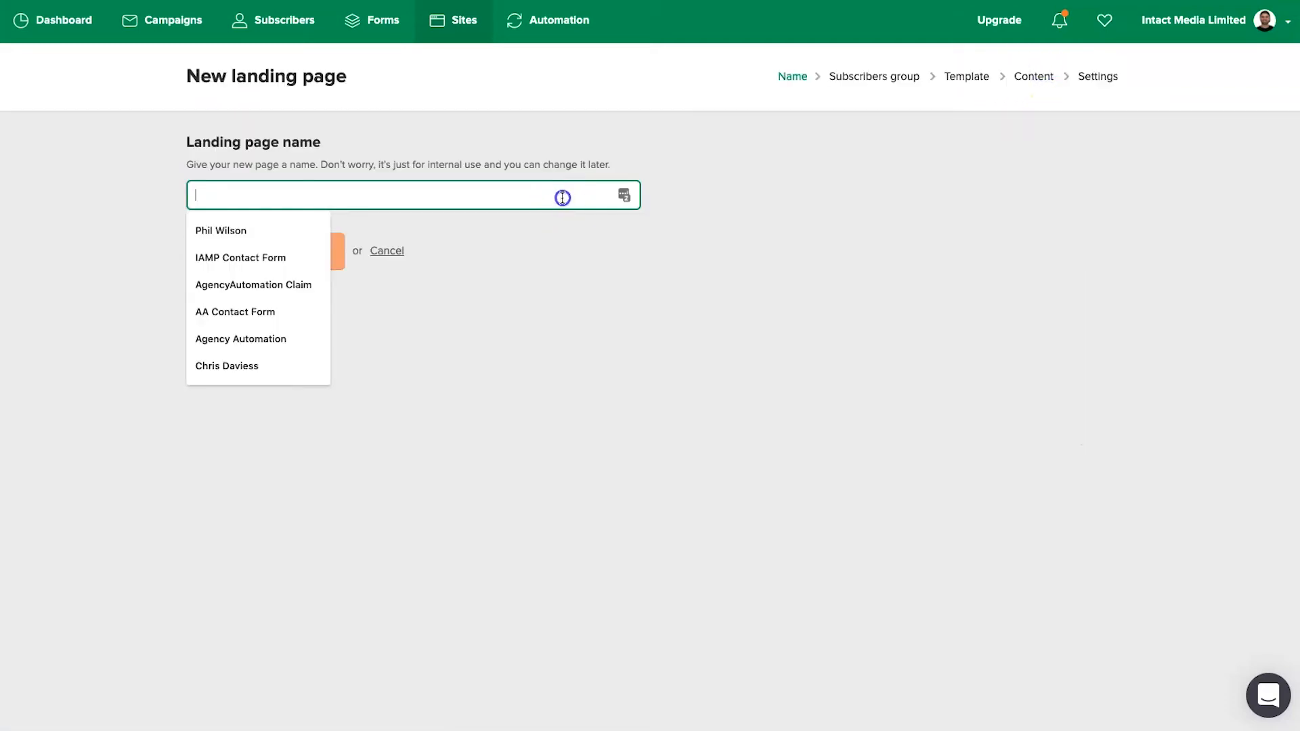
text(YouTube)
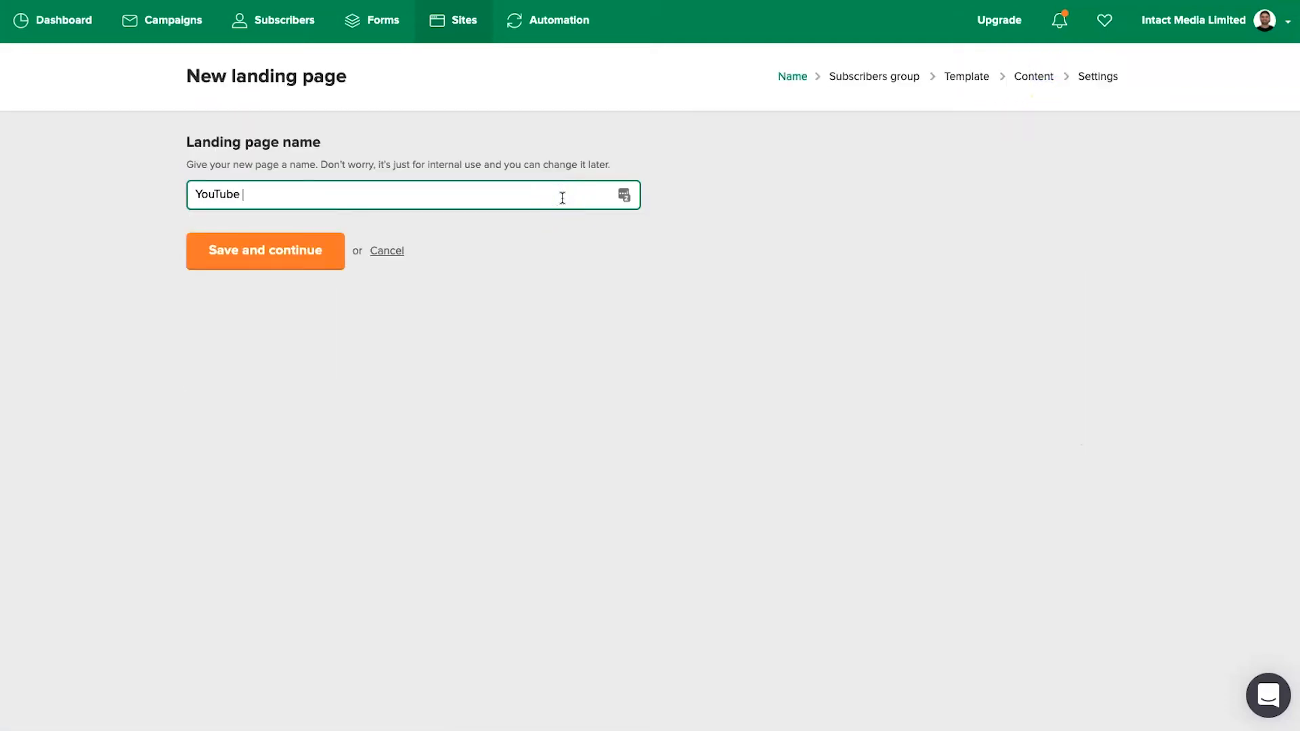
text( Landing Page Demo)
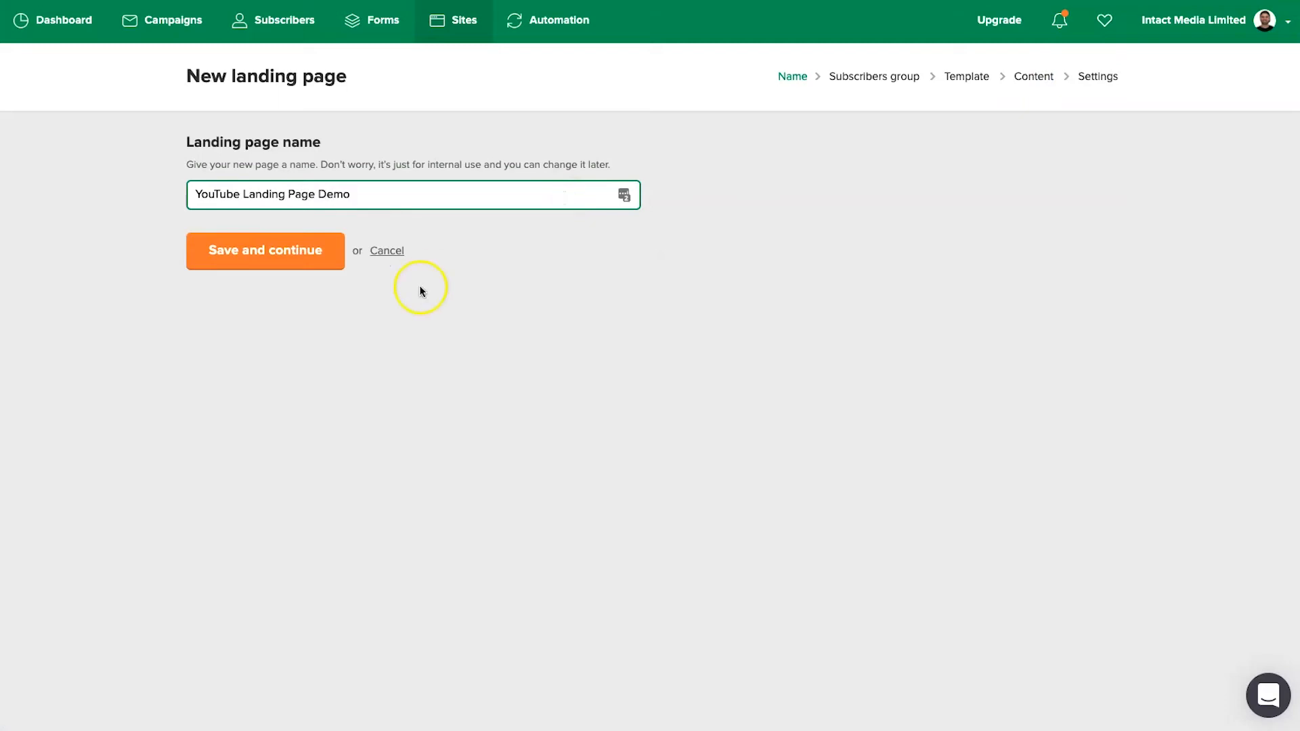
click(245, 249)
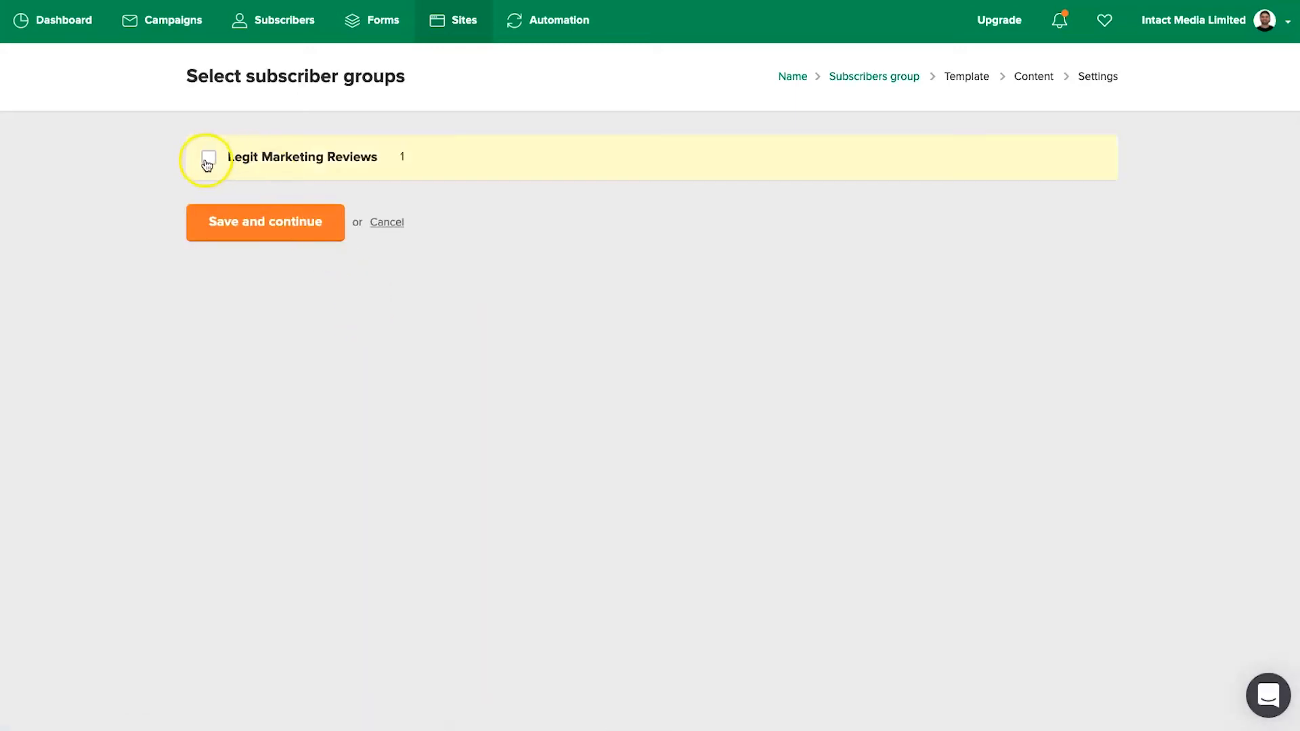
Assign the Legit Marketing Reviews subscriber group to the landing page and continue to template selection
drag(155, 77, 399, 71)
click(416, 71)
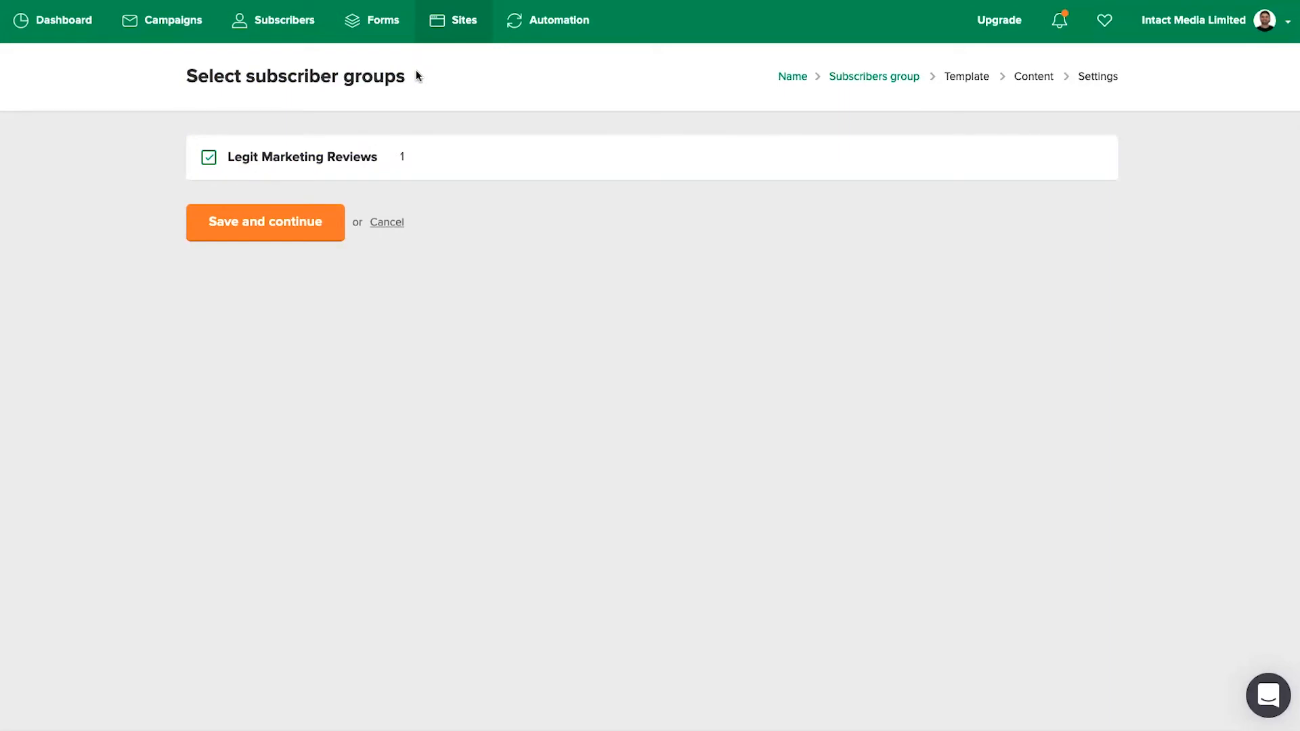
click(285, 214)
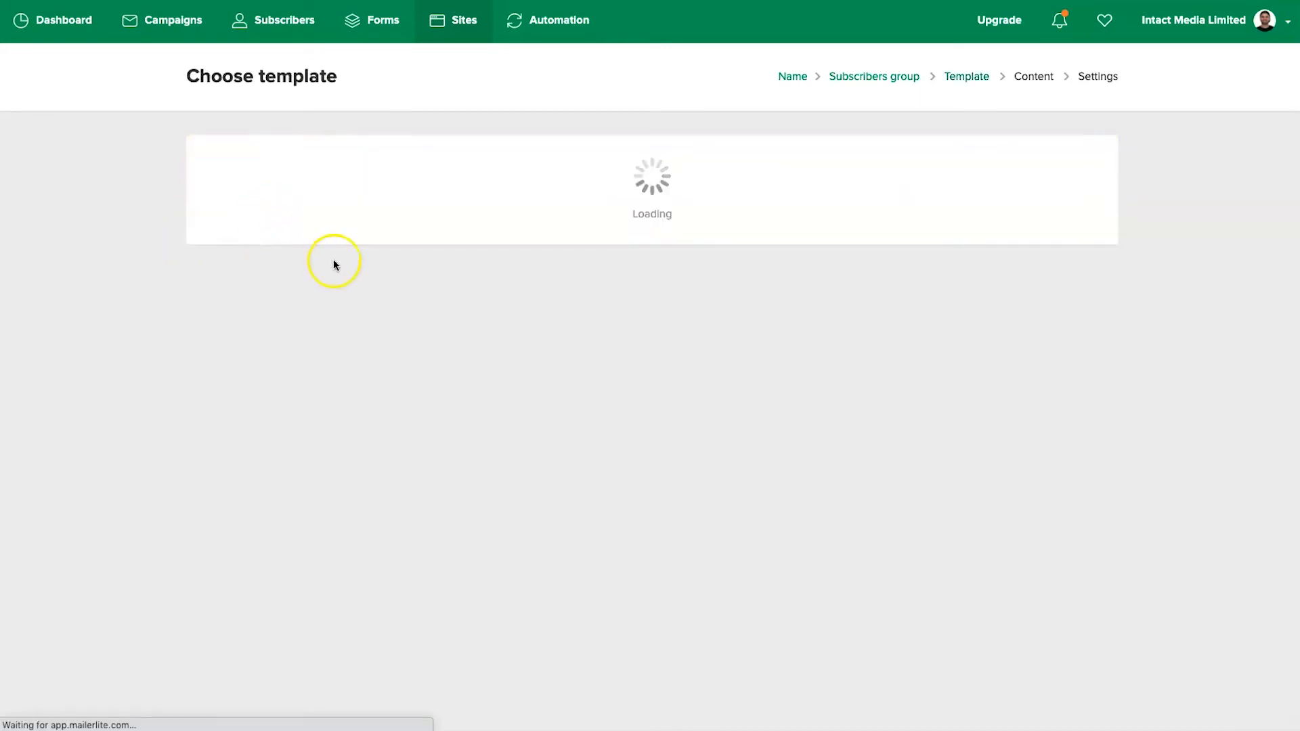
Check the template category filter options and show 48 landing page templates per page
scroll(529, 386, down, 5)
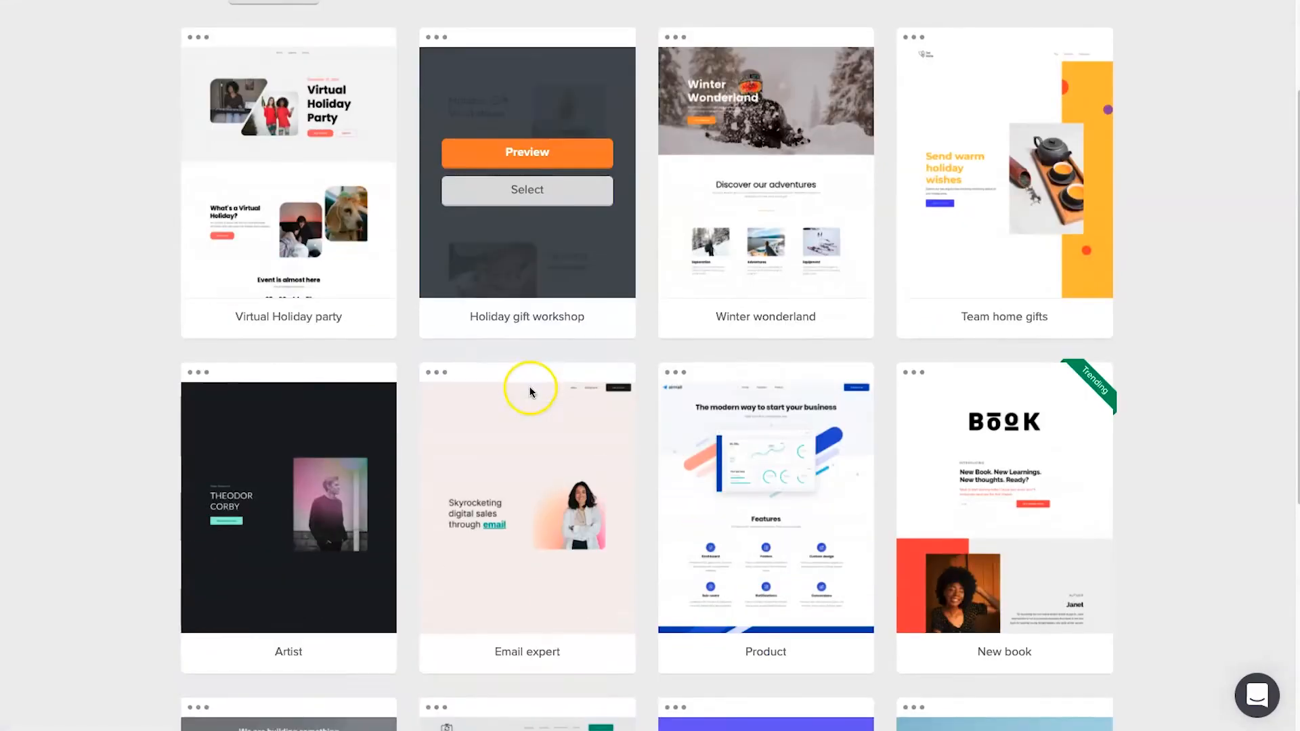
scroll(390, 251, up, 5)
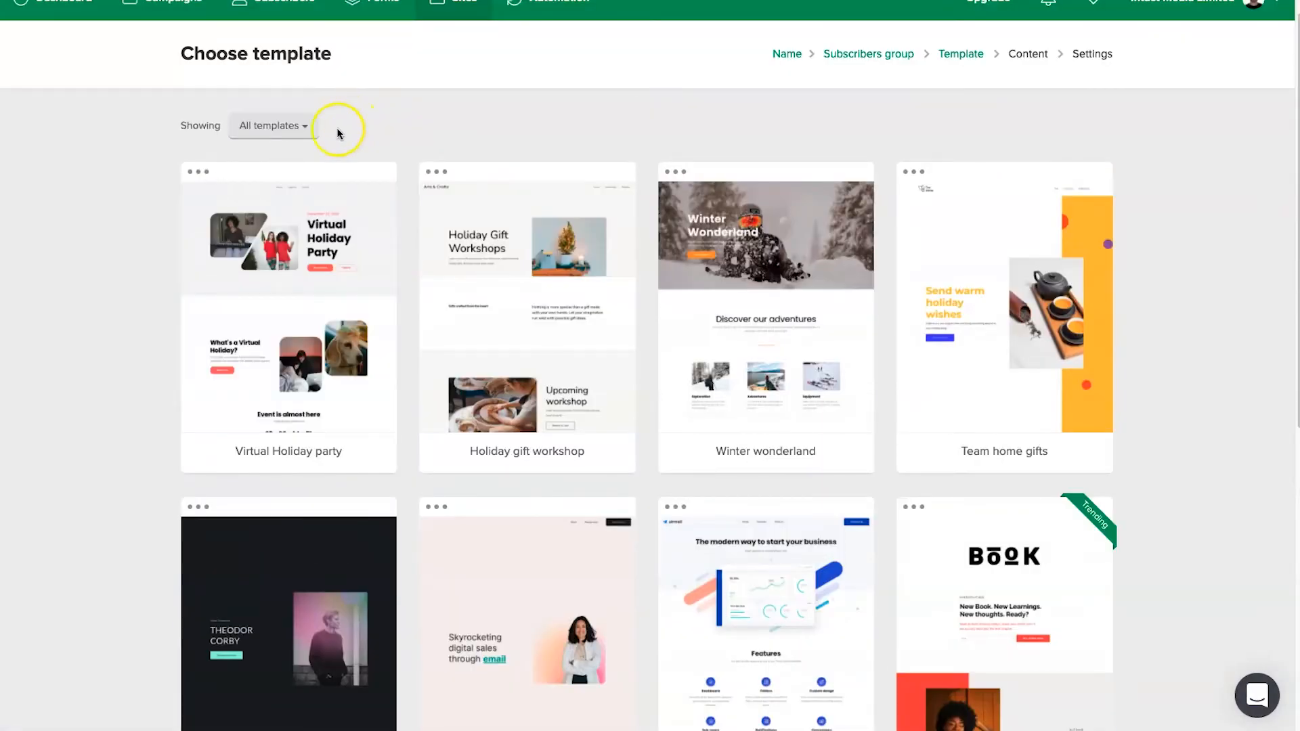
click(311, 125)
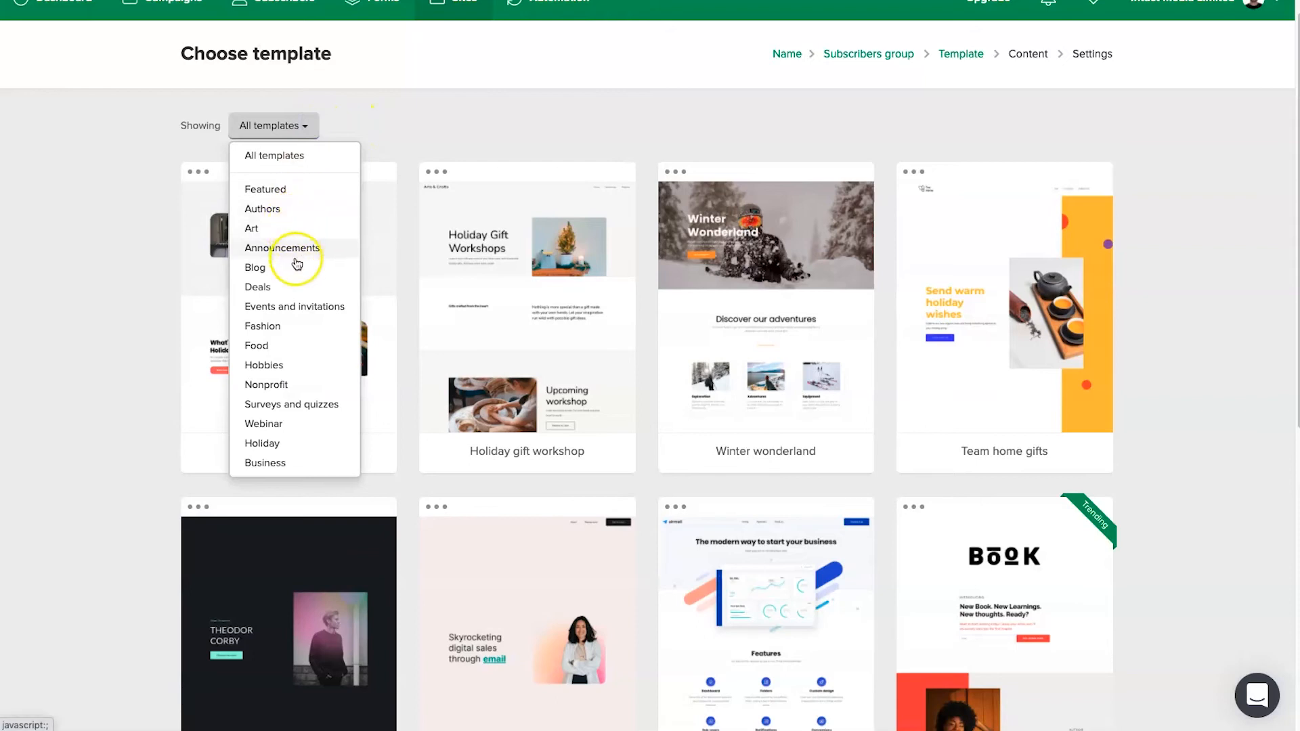
click(379, 109)
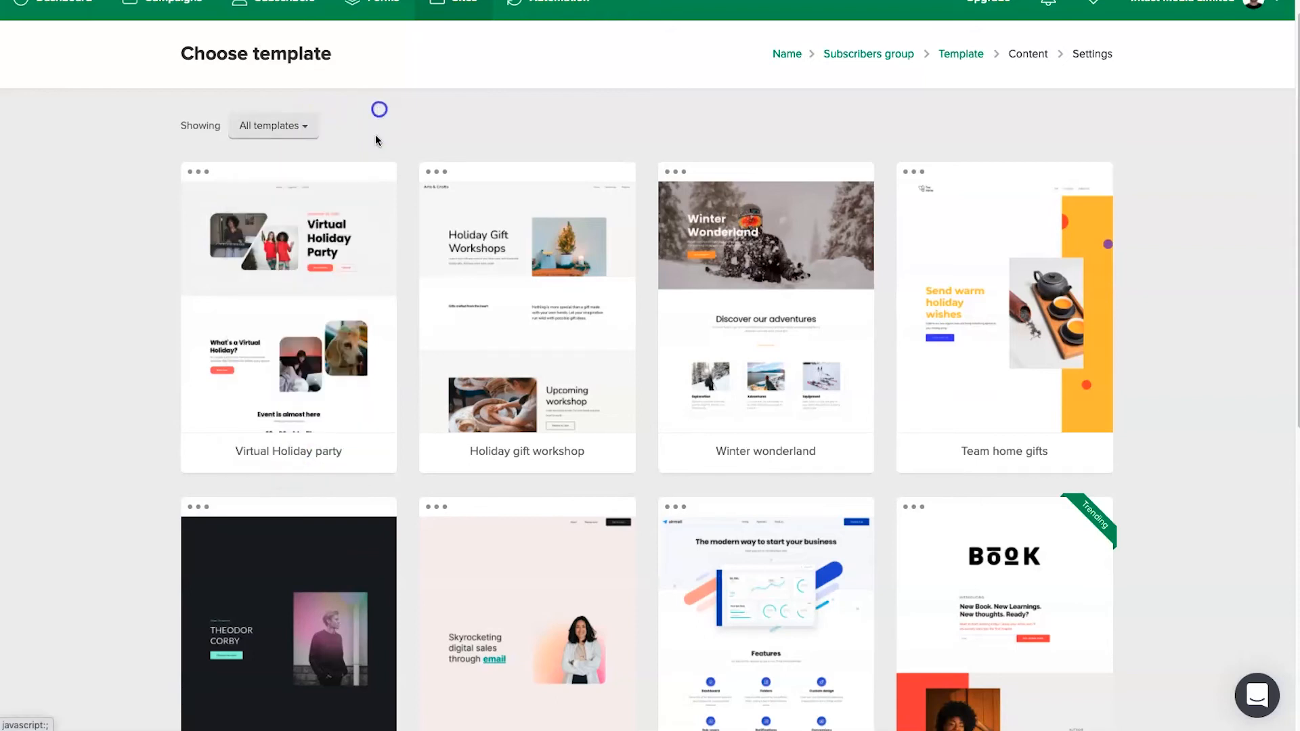
scroll(401, 217, down, 8)
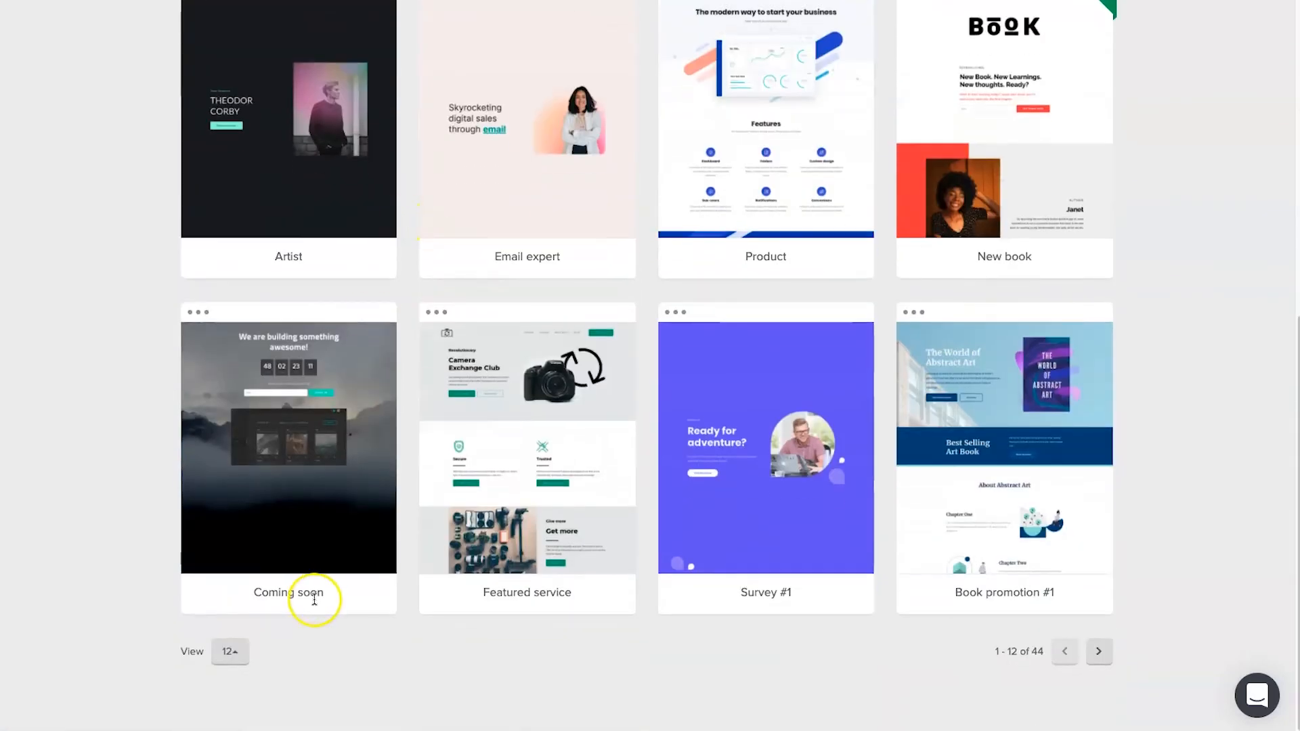
click(230, 658)
click(238, 631)
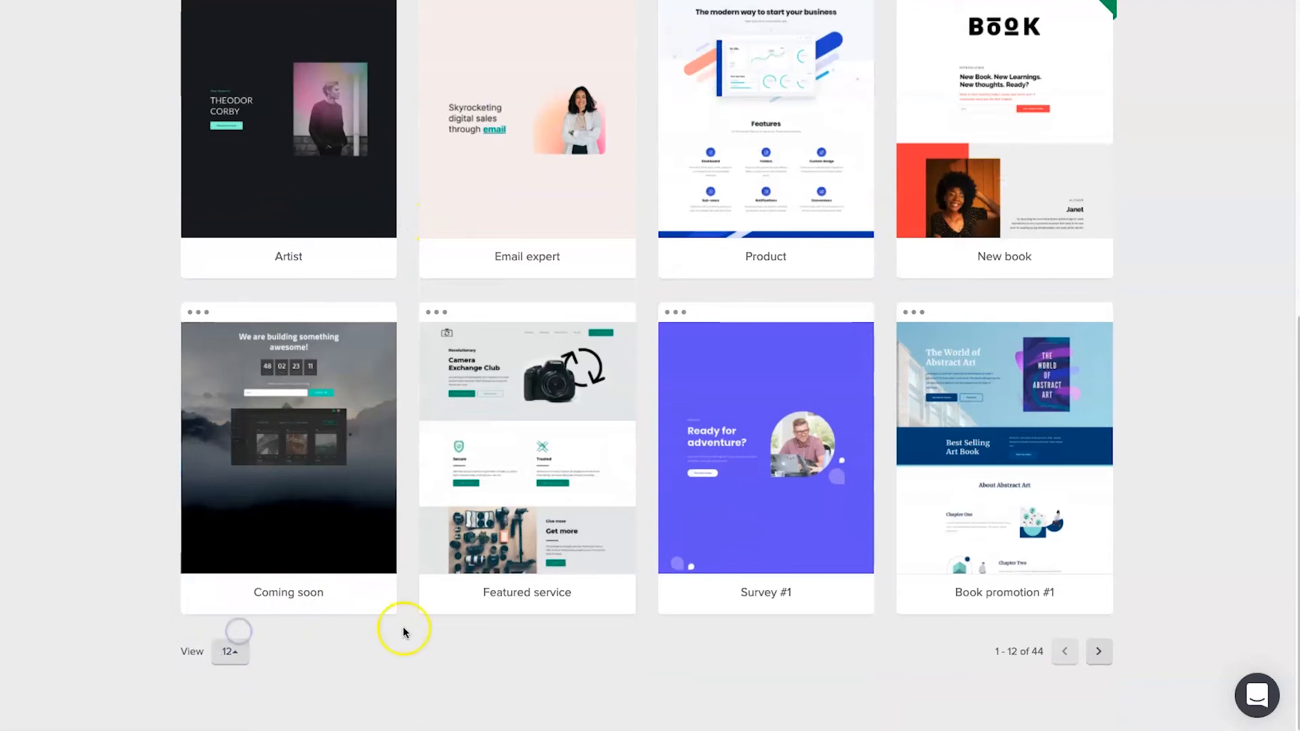
click(229, 651)
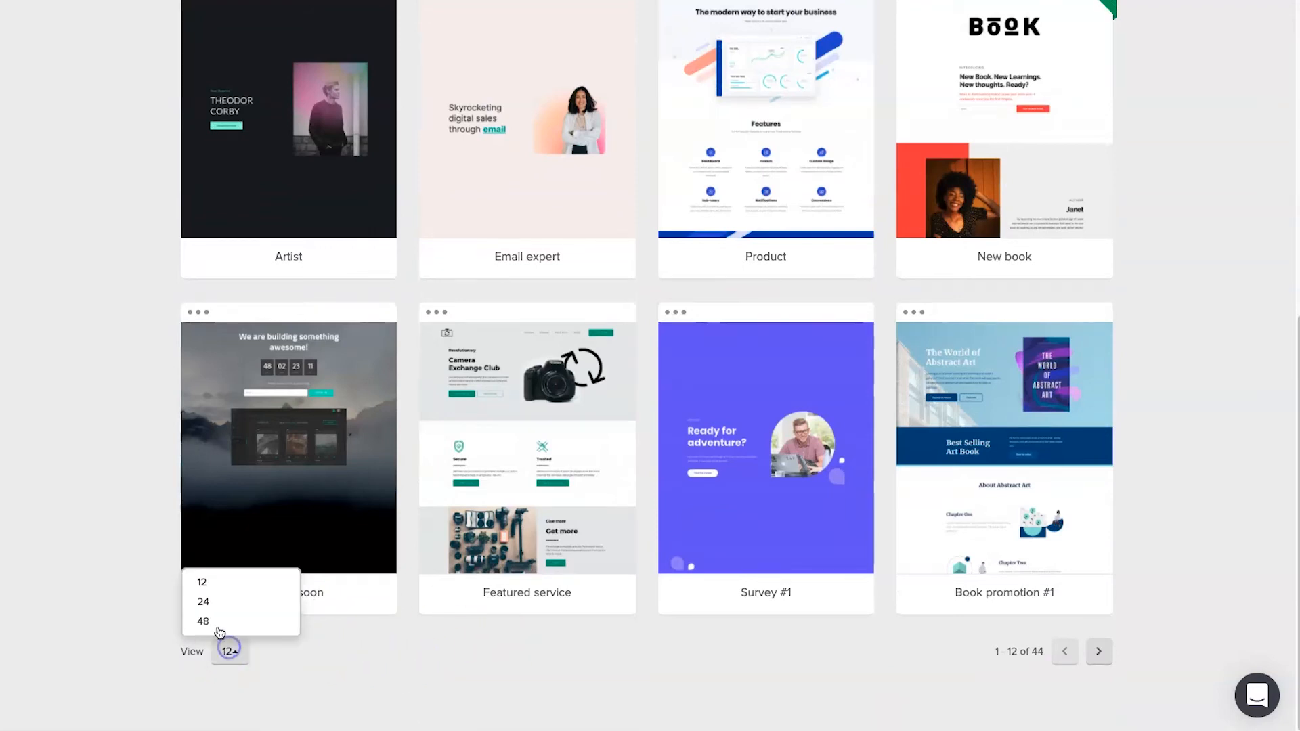
click(206, 623)
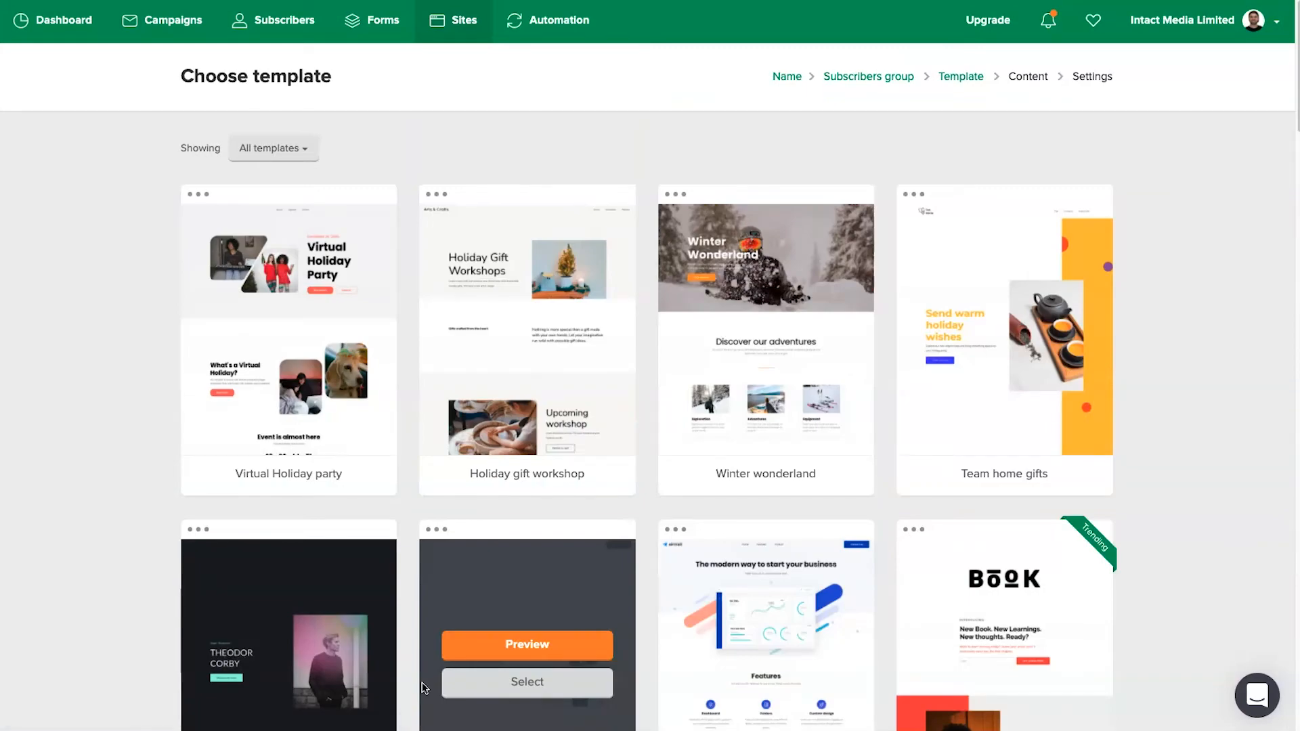
scroll(1004, 385, down, 1)
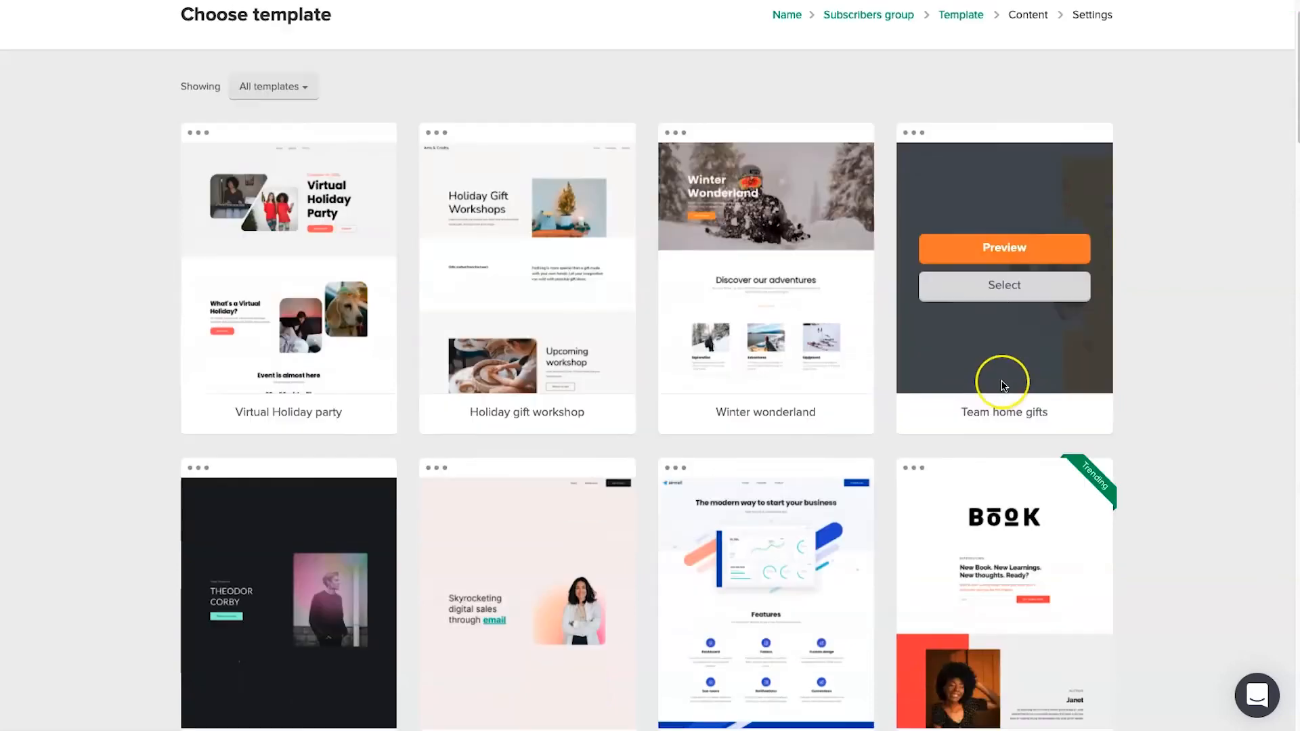
Browse the landing page templates and select the Book promotion #2 template for the page
scroll(1201, 298, down, 5)
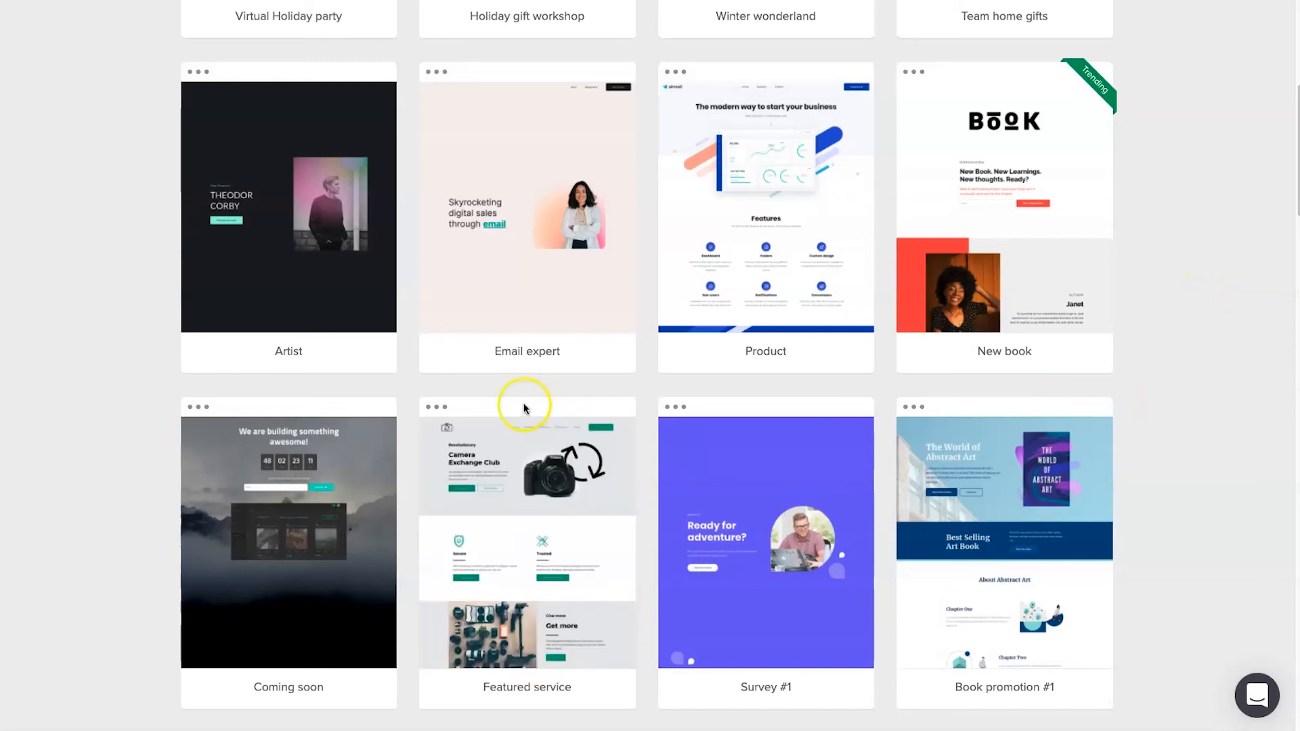
scroll(786, 367, up, 5)
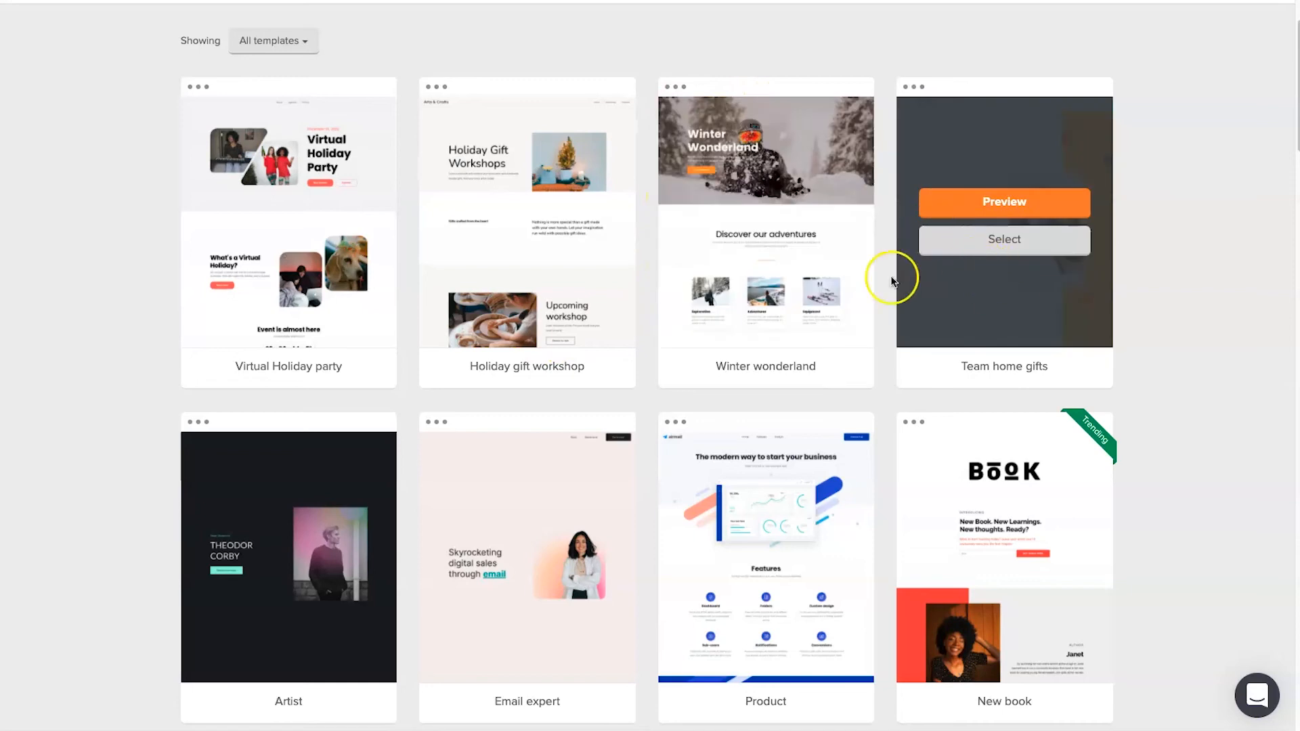
scroll(812, 203, down, 3)
scroll(264, 488, down, 2)
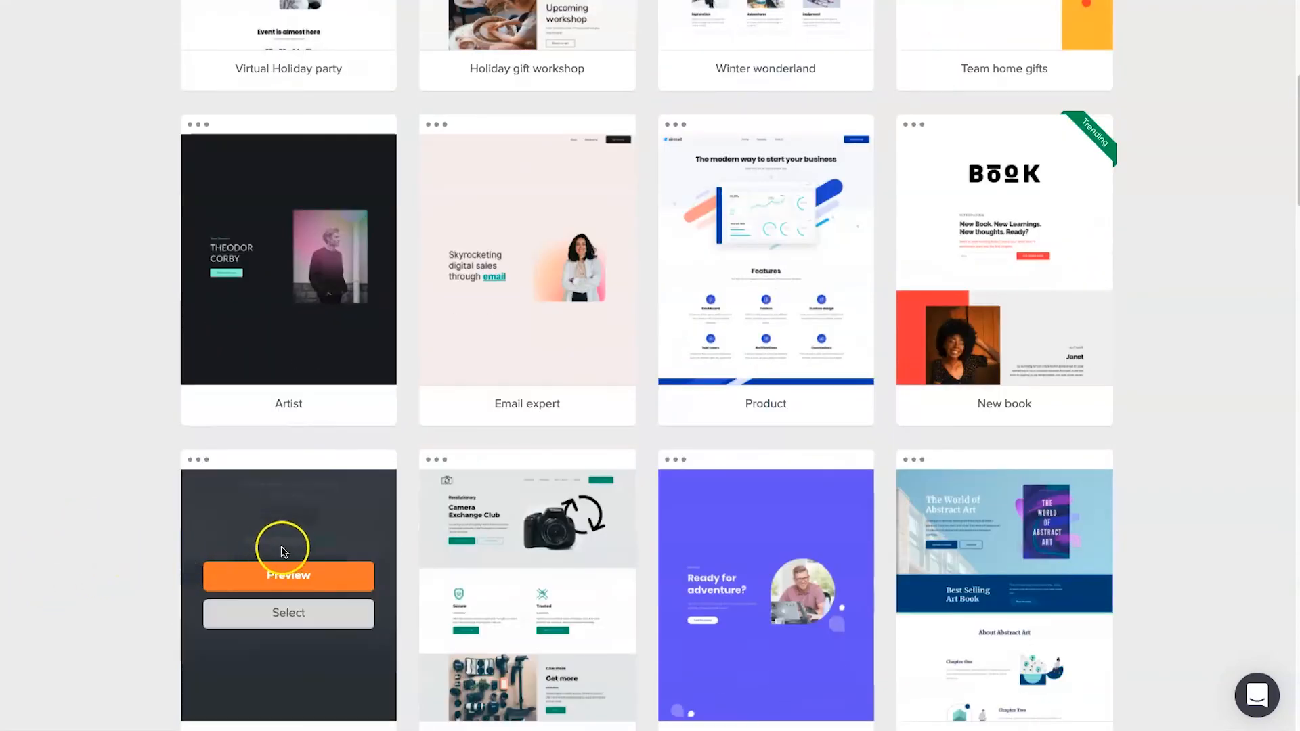
scroll(716, 553, down, 8)
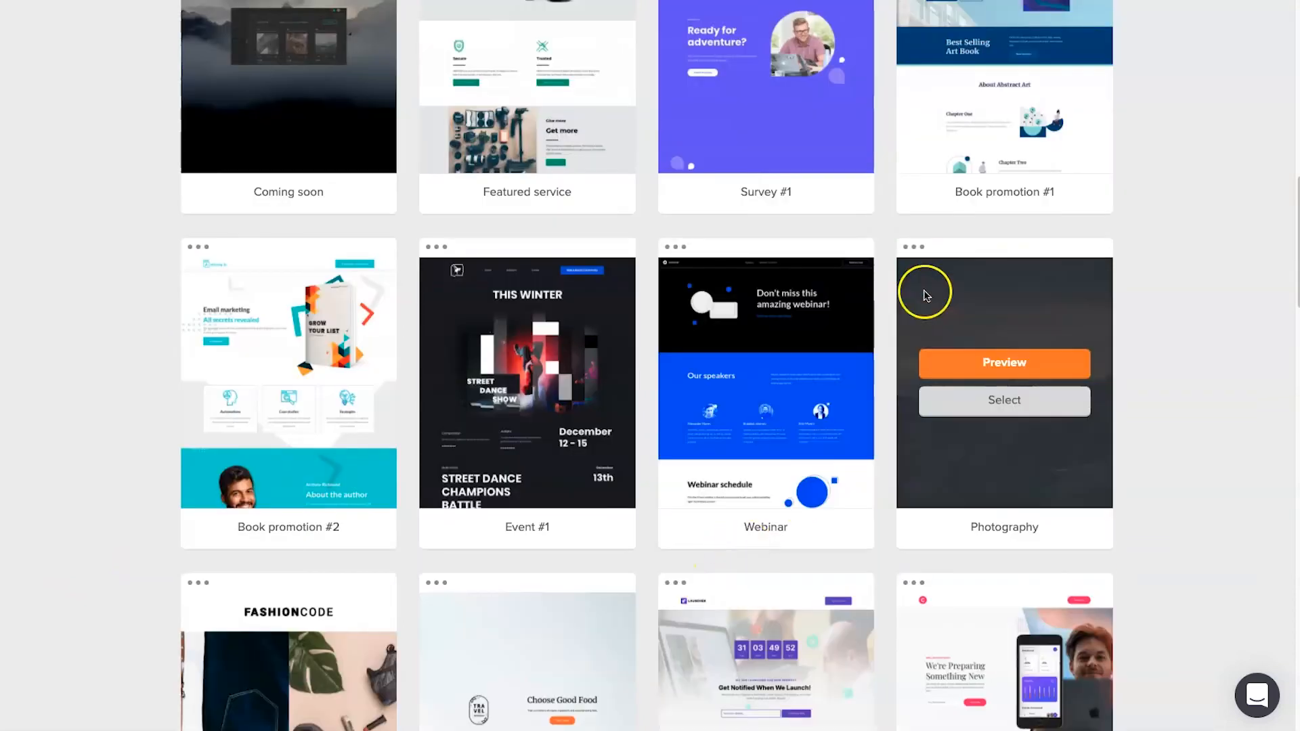
scroll(925, 293, down, 3)
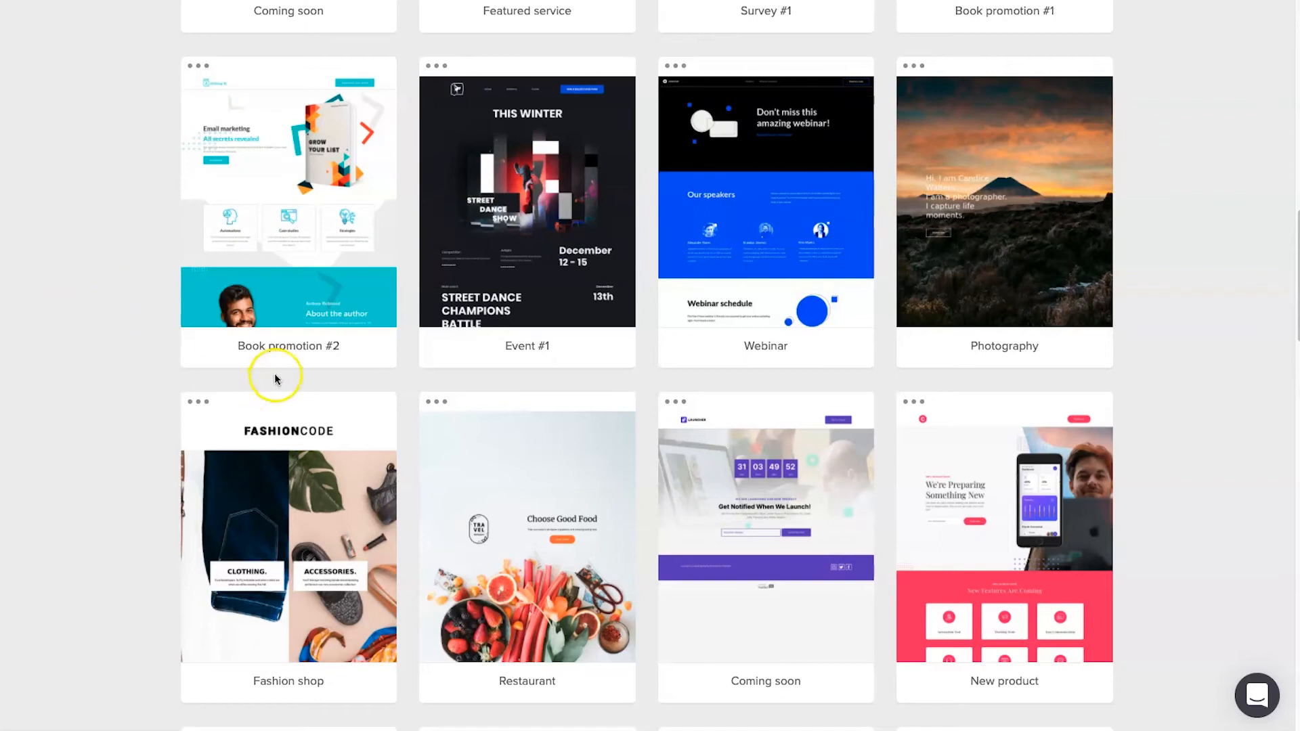
scroll(270, 365, up, 1)
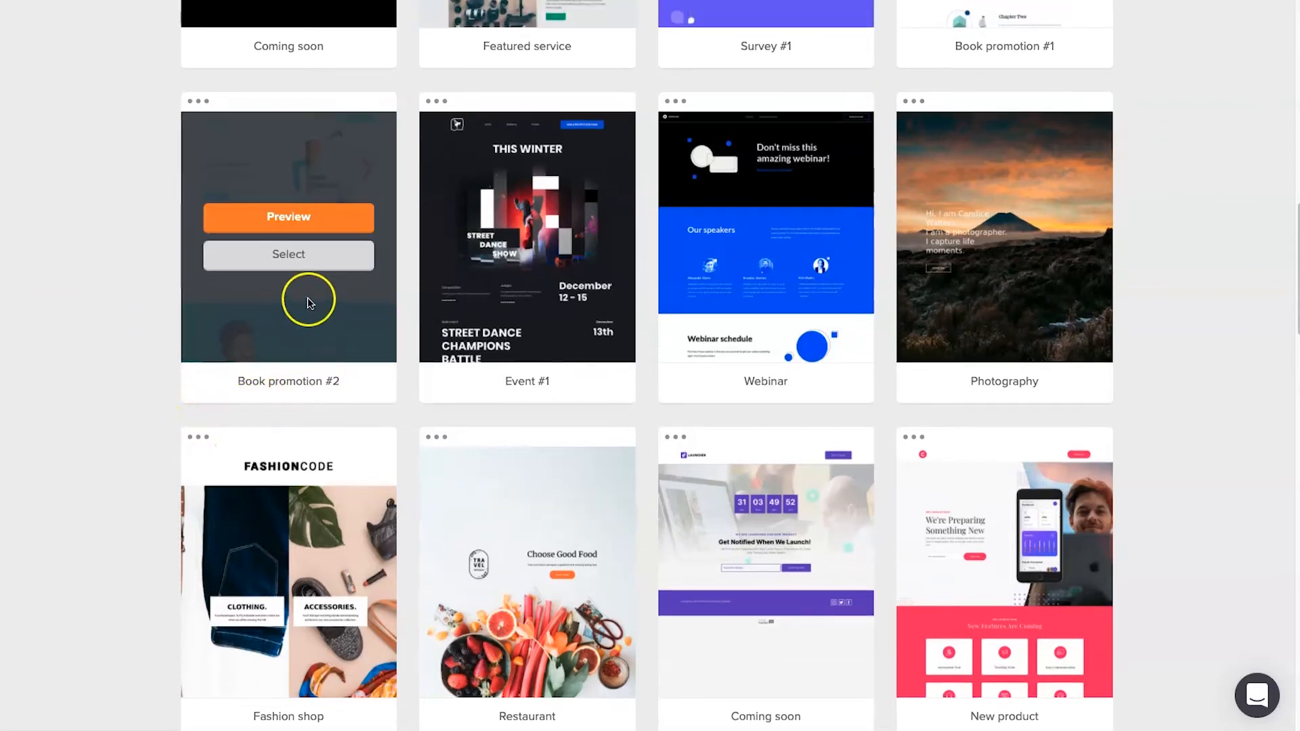
click(279, 255)
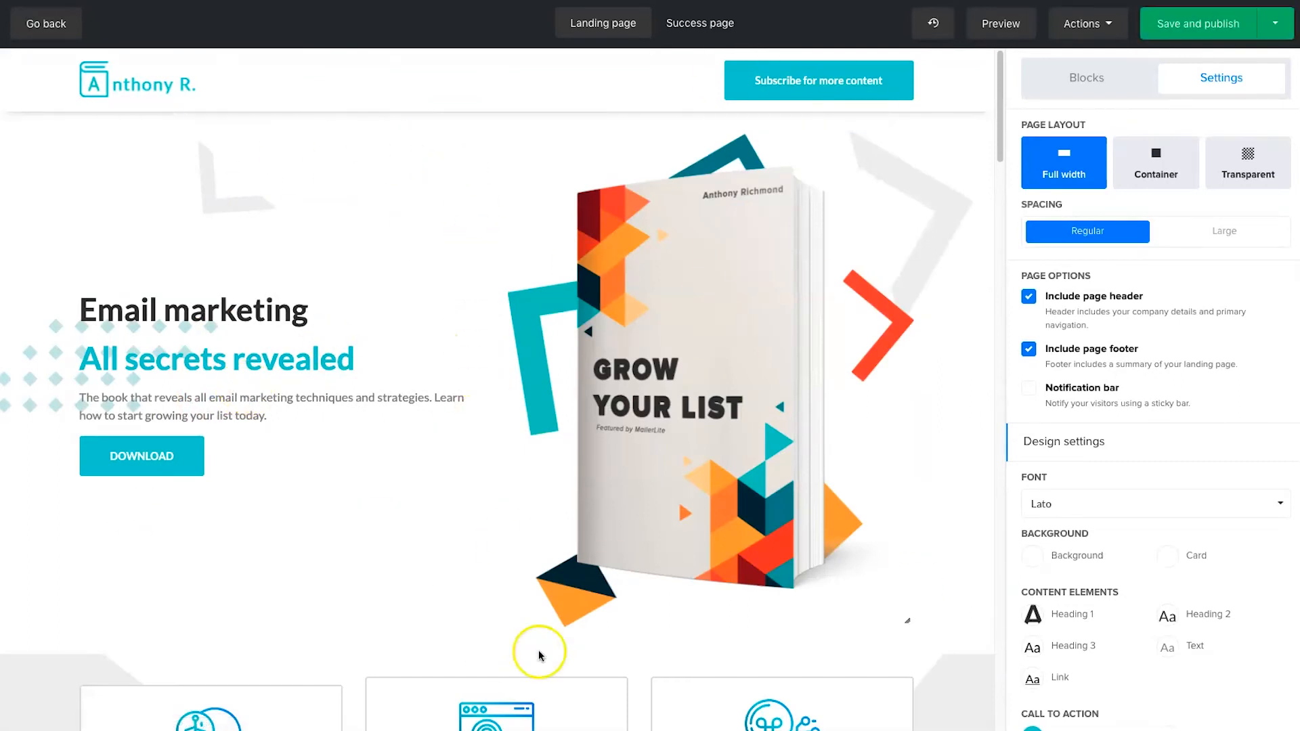
Review the available blocks and page settings, turn off the page header and check the page's footer
click(1083, 88)
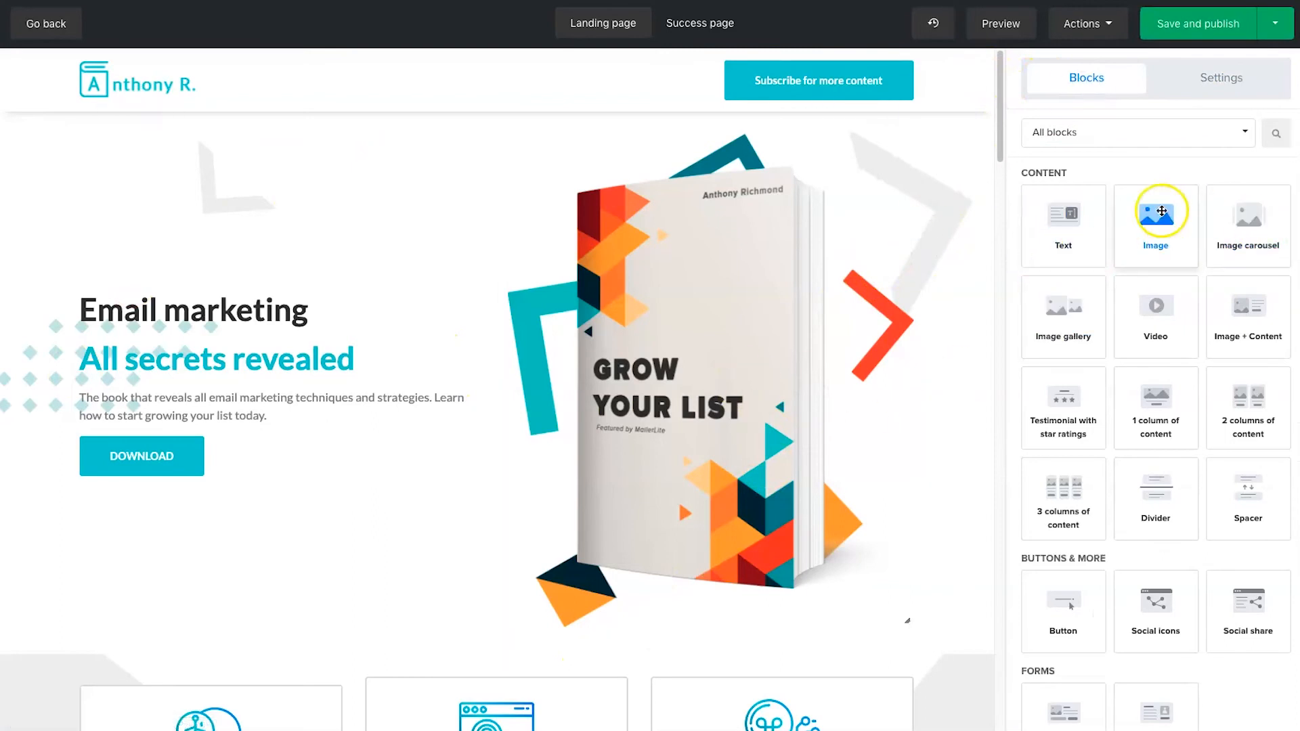
click(1229, 84)
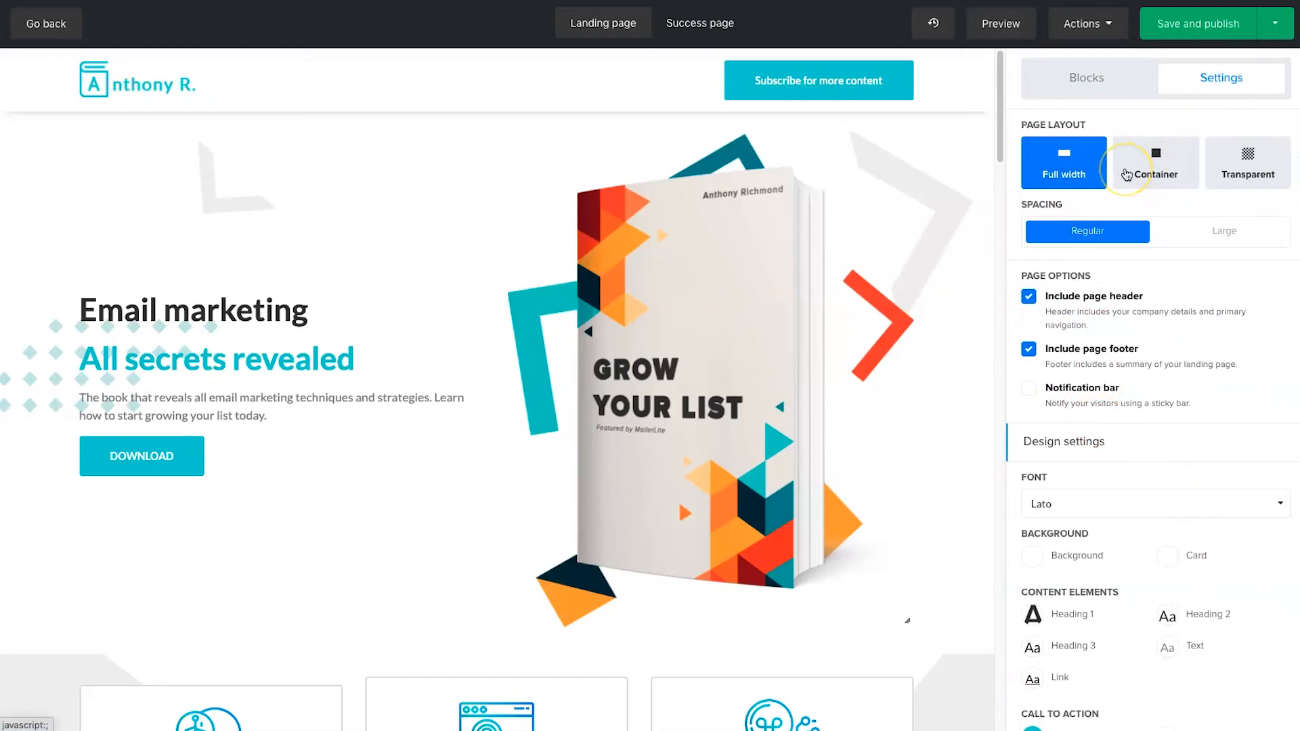
click(1030, 302)
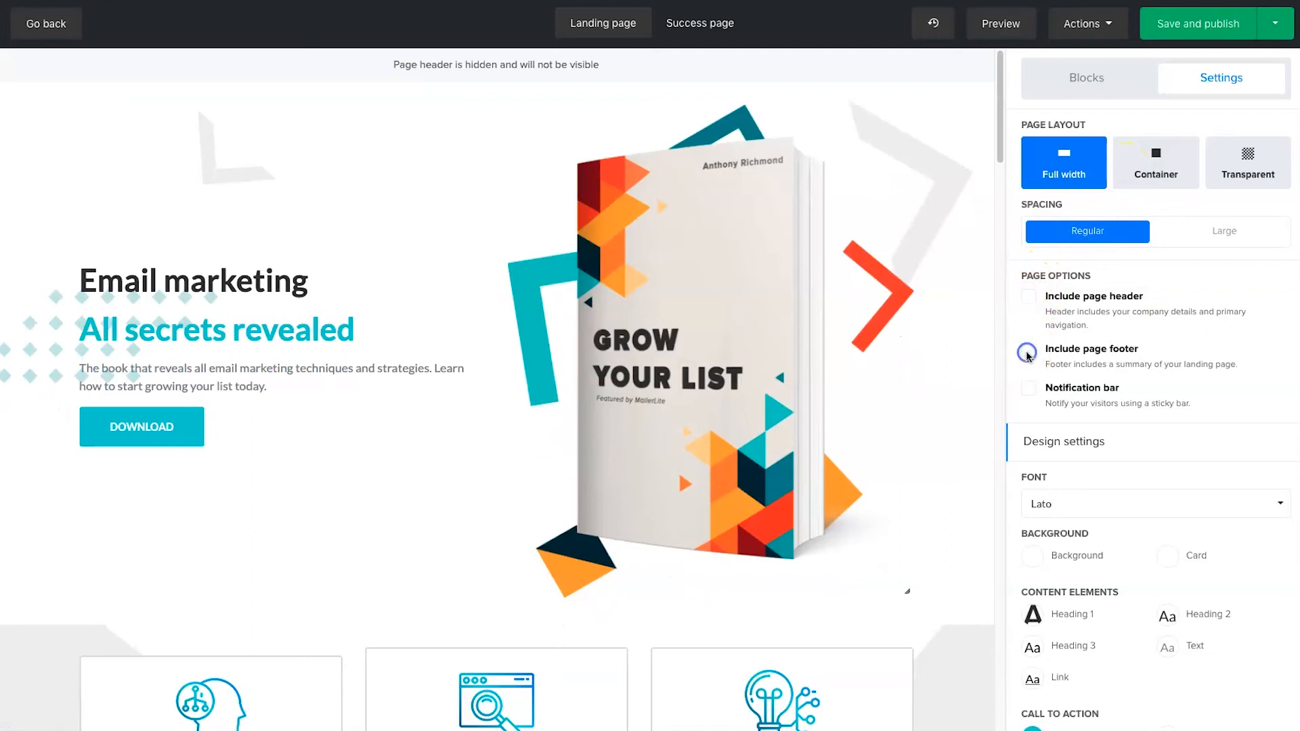
scroll(932, 387, down, 20)
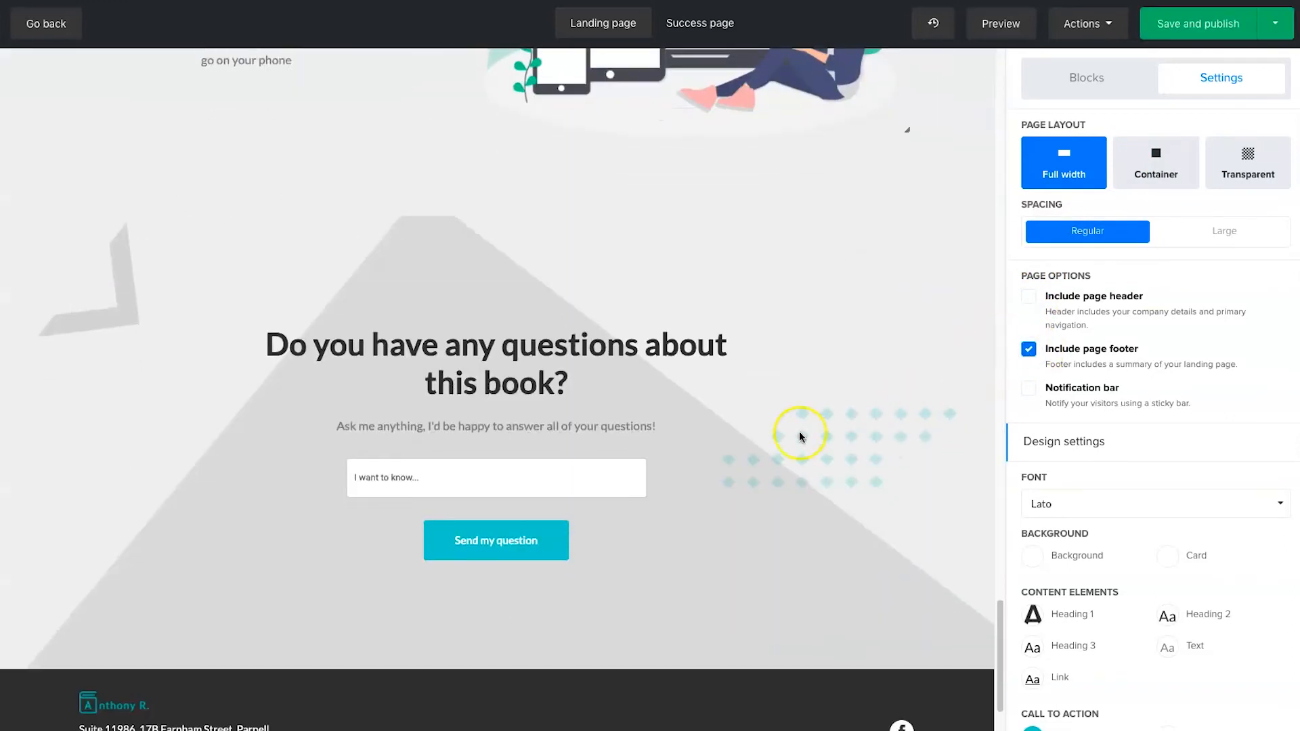
scroll(806, 384, up, 20)
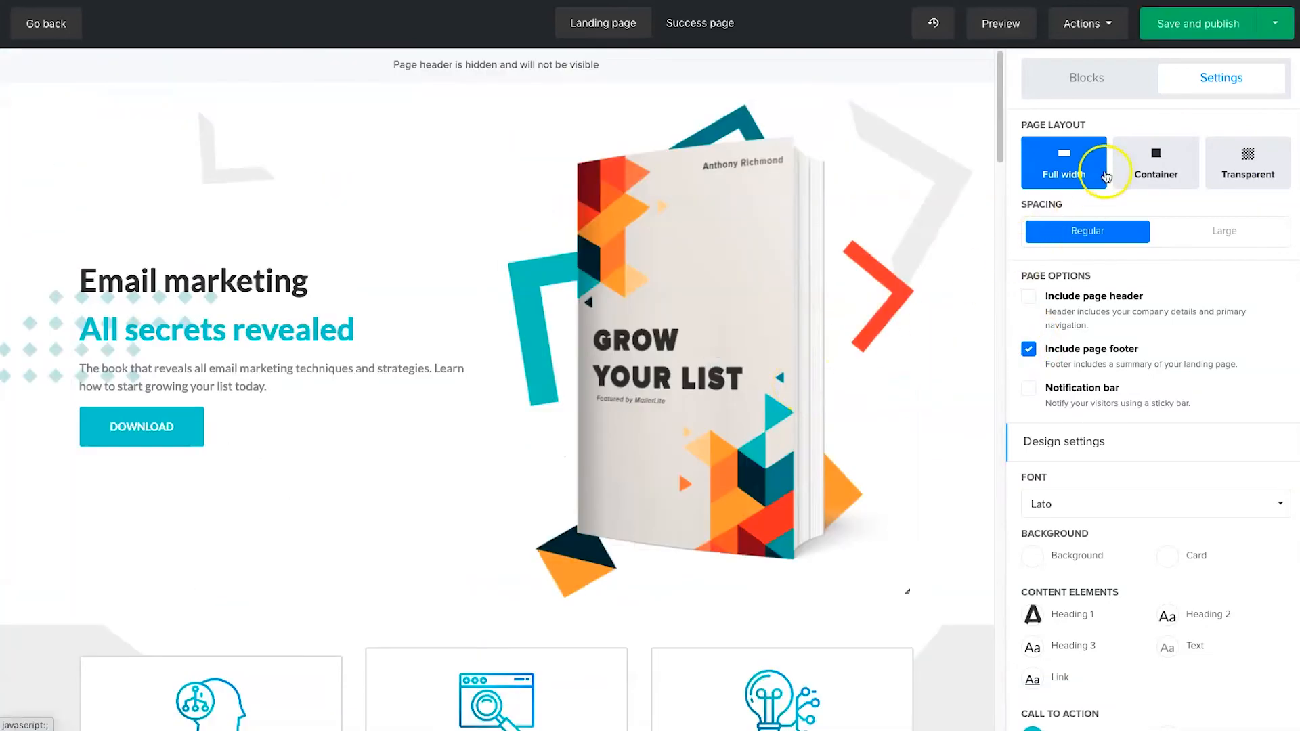
Try the Container and Transparent page layouts, and return the page to Full width
click(1143, 171)
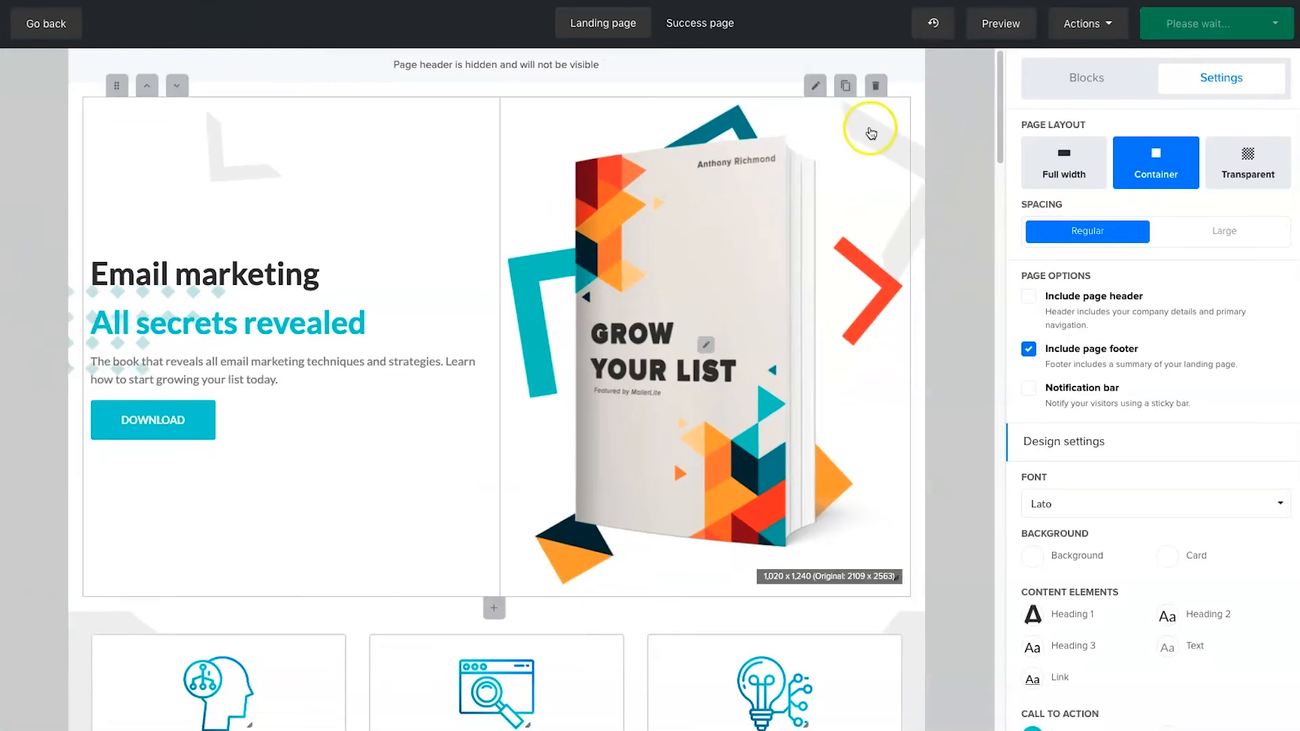
click(1247, 162)
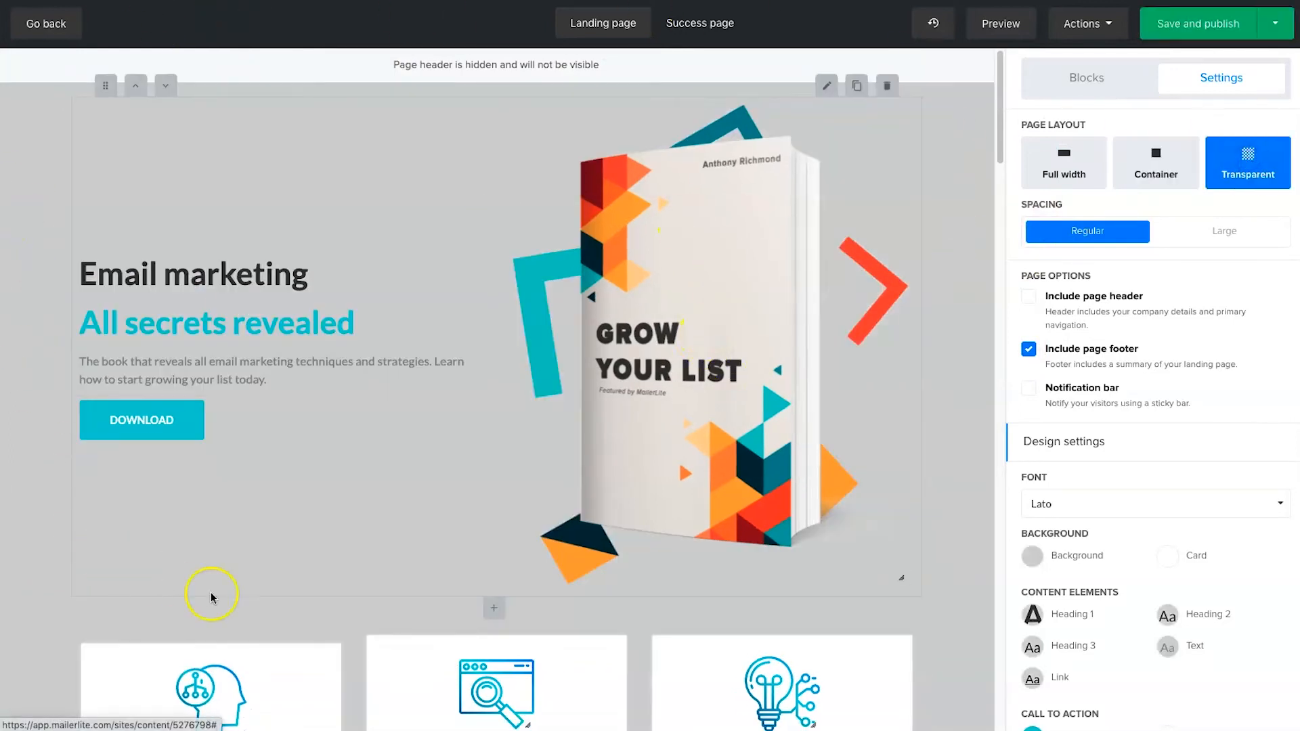
click(1083, 169)
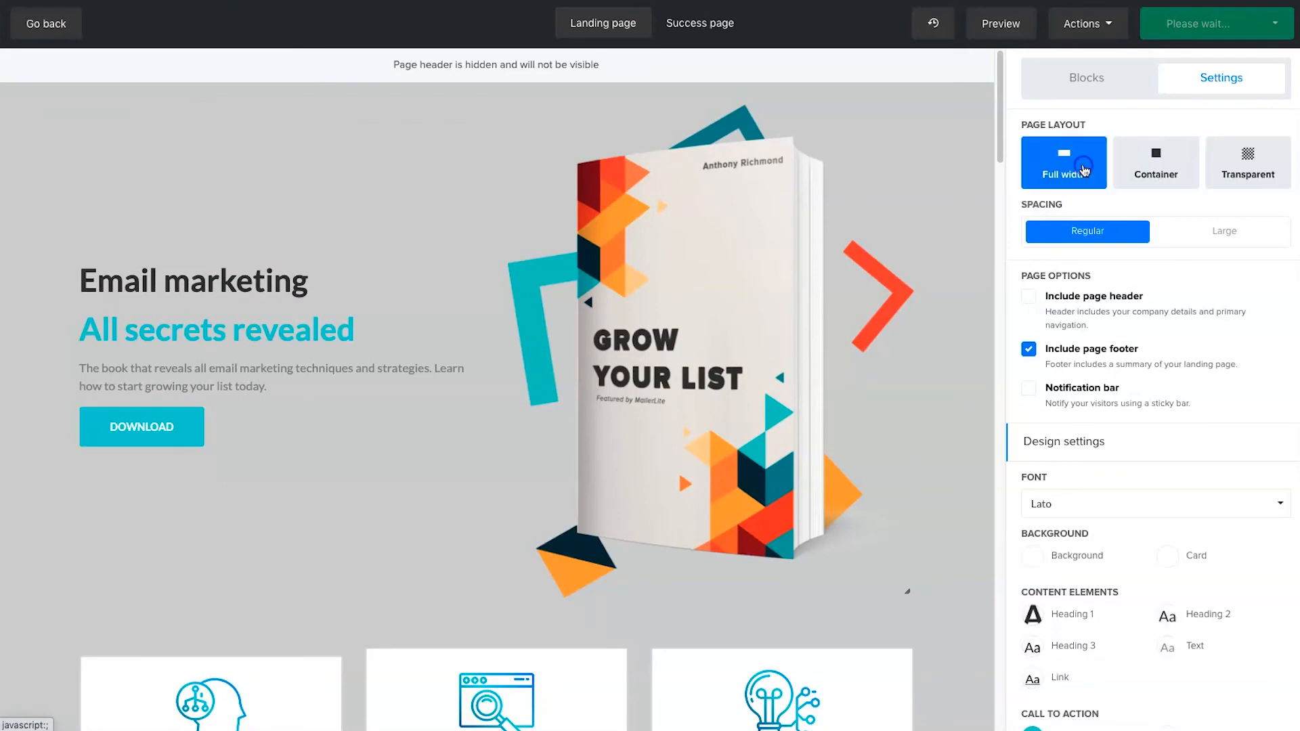
Examine the feature cards, the About the author section and the content blocks available for the page
scroll(301, 603, down, 5)
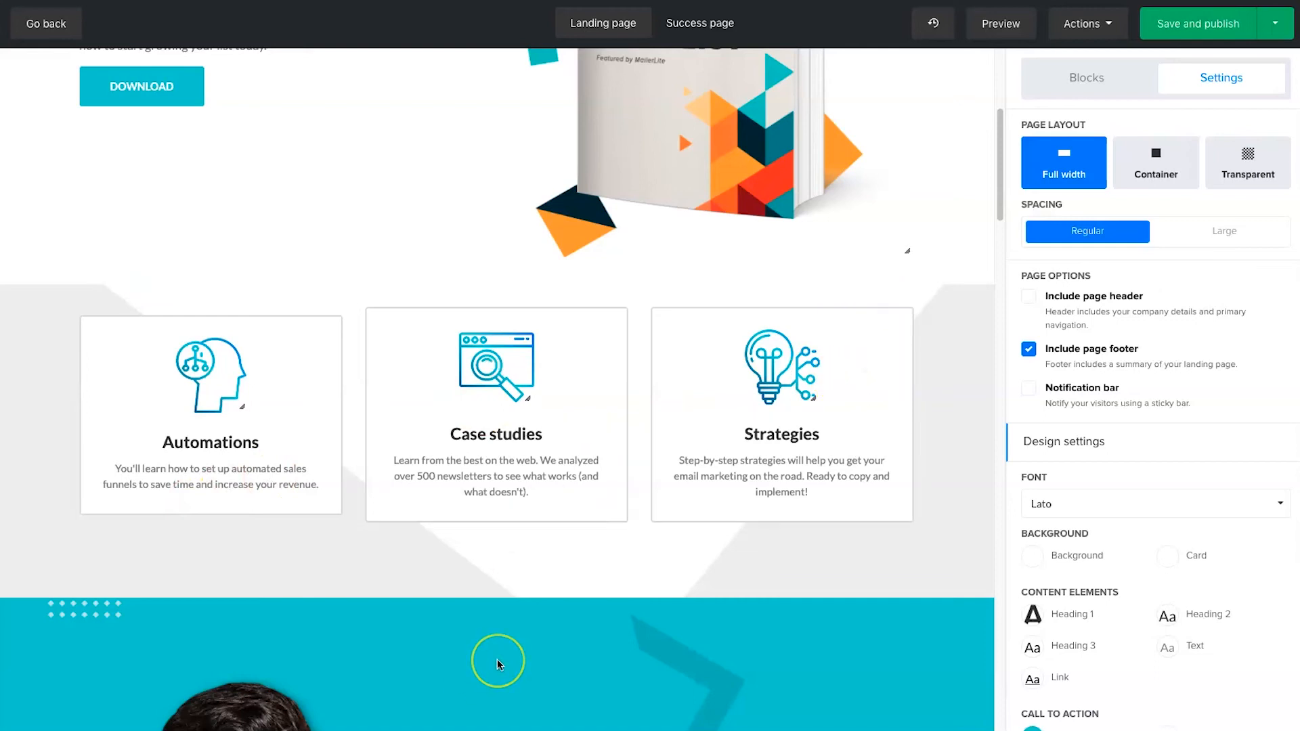
scroll(606, 547, down, 4)
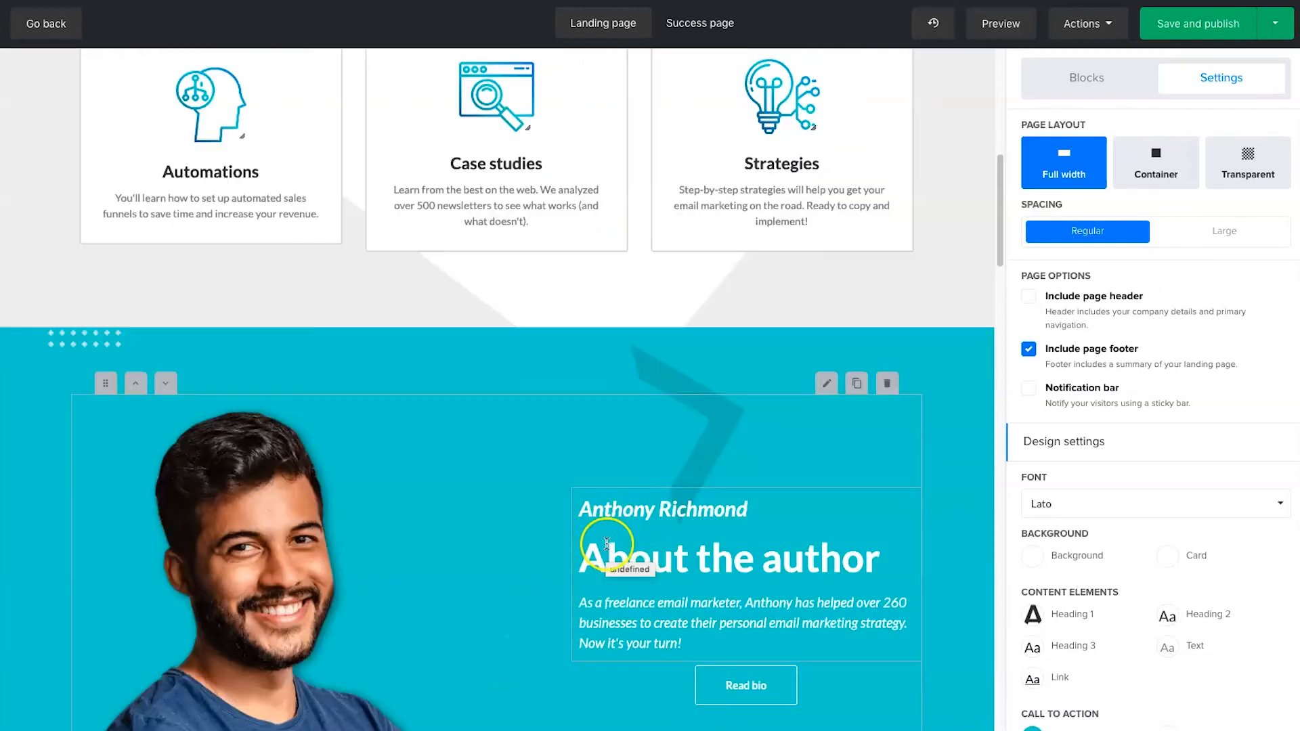
scroll(578, 569, up, 9)
scroll(581, 573, down, 7)
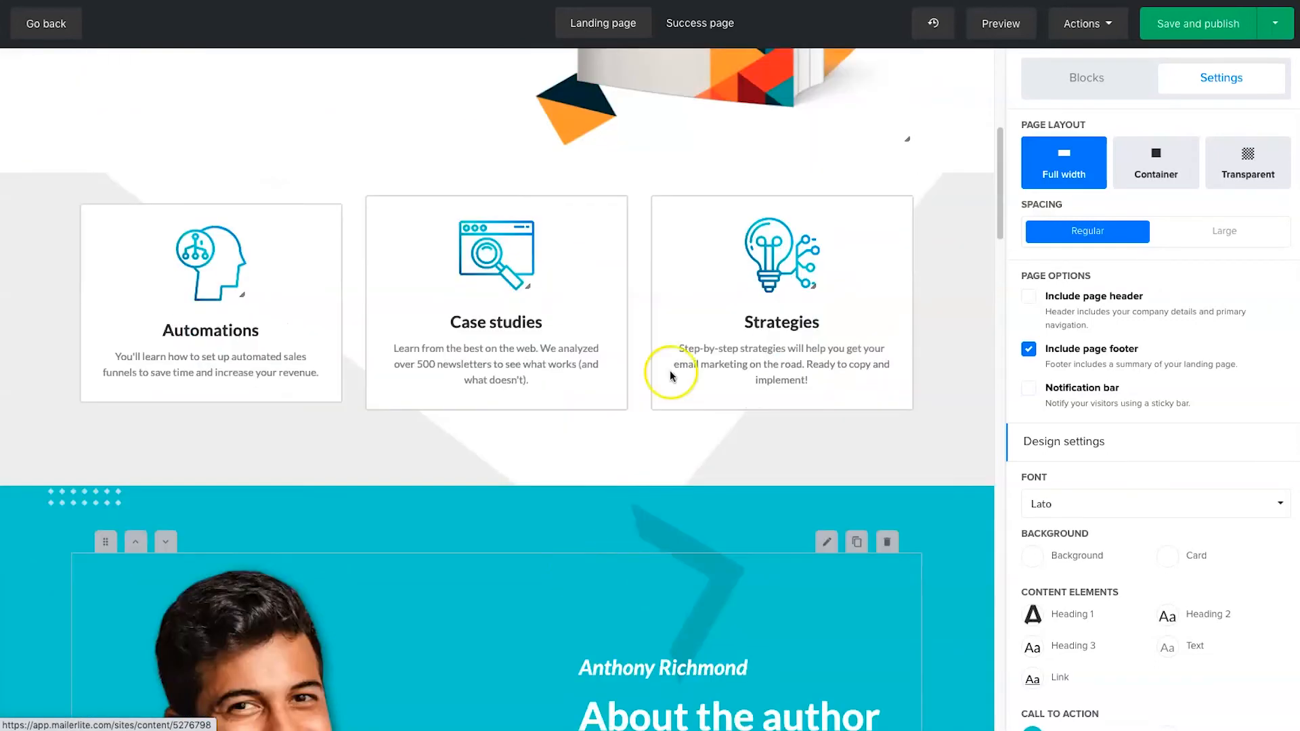
click(1093, 73)
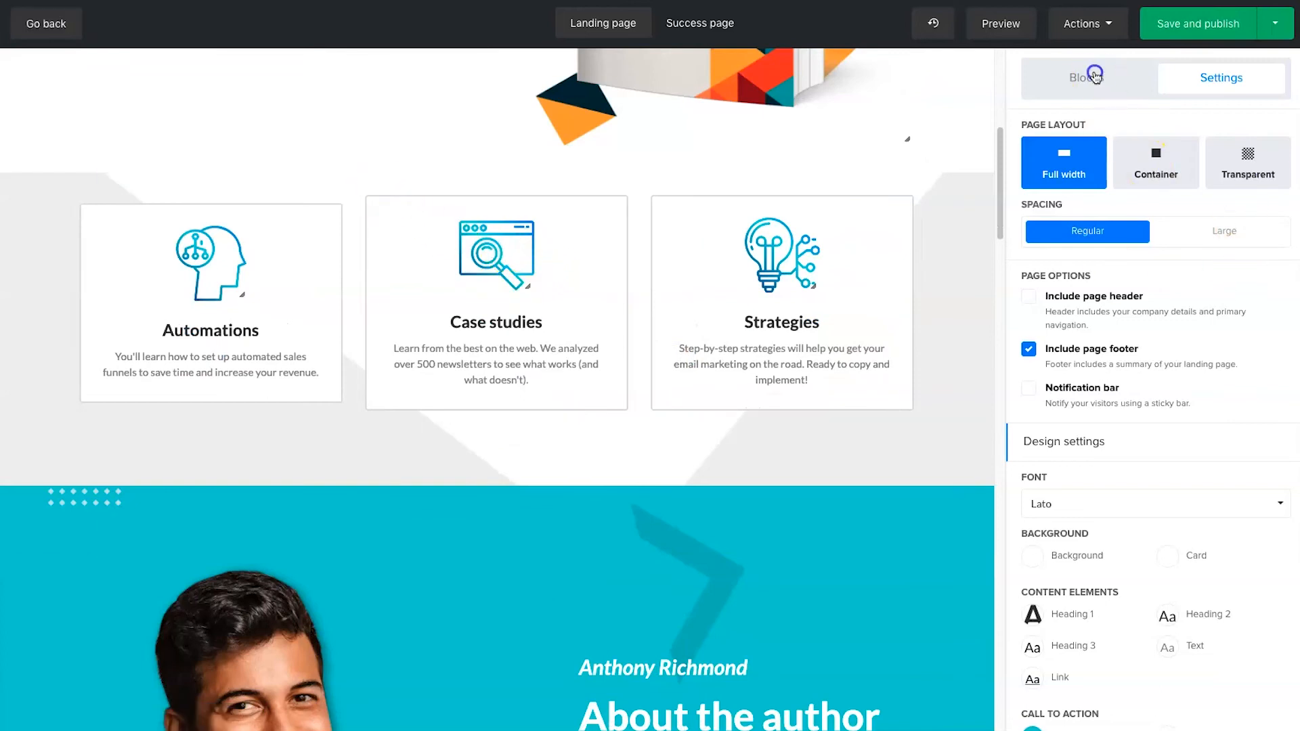
drag(1036, 241, 1144, 213)
scroll(1160, 299, down, 1)
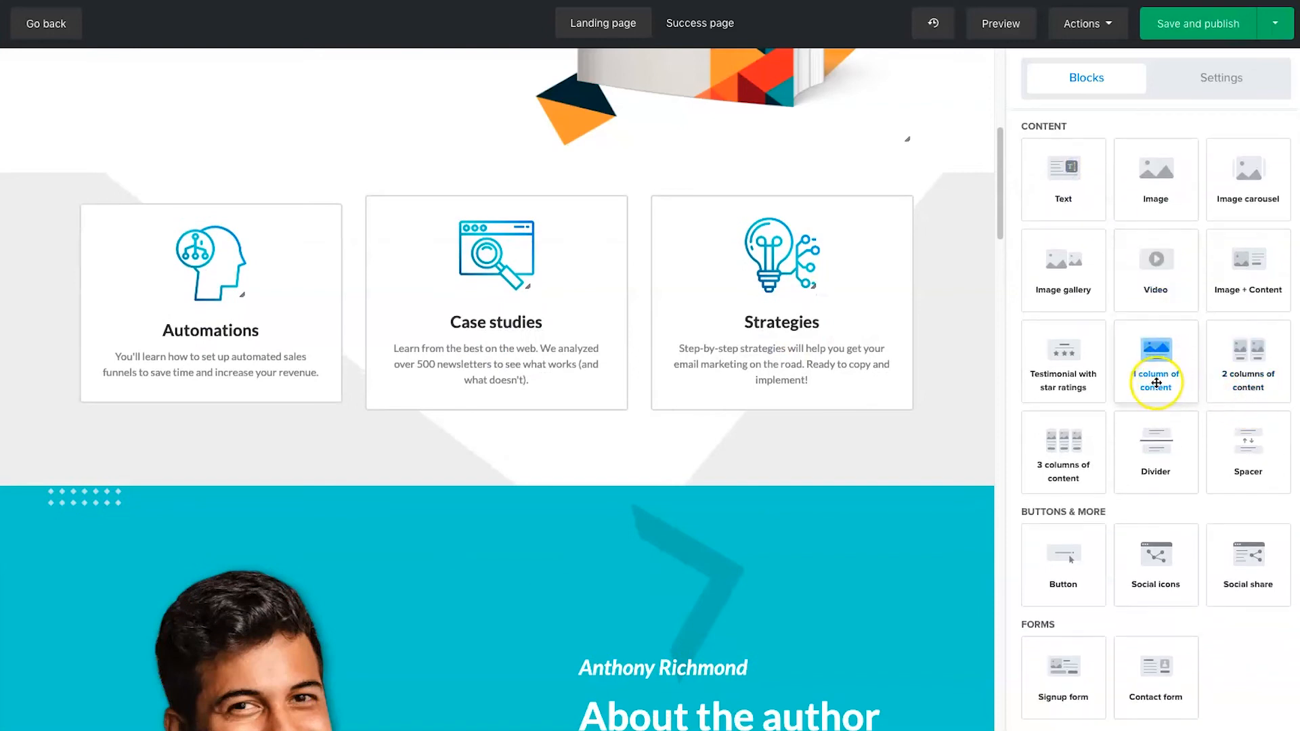
Open the author photo's image options, try the Left alignment and return it to Center
scroll(526, 438, down, 4)
click(325, 493)
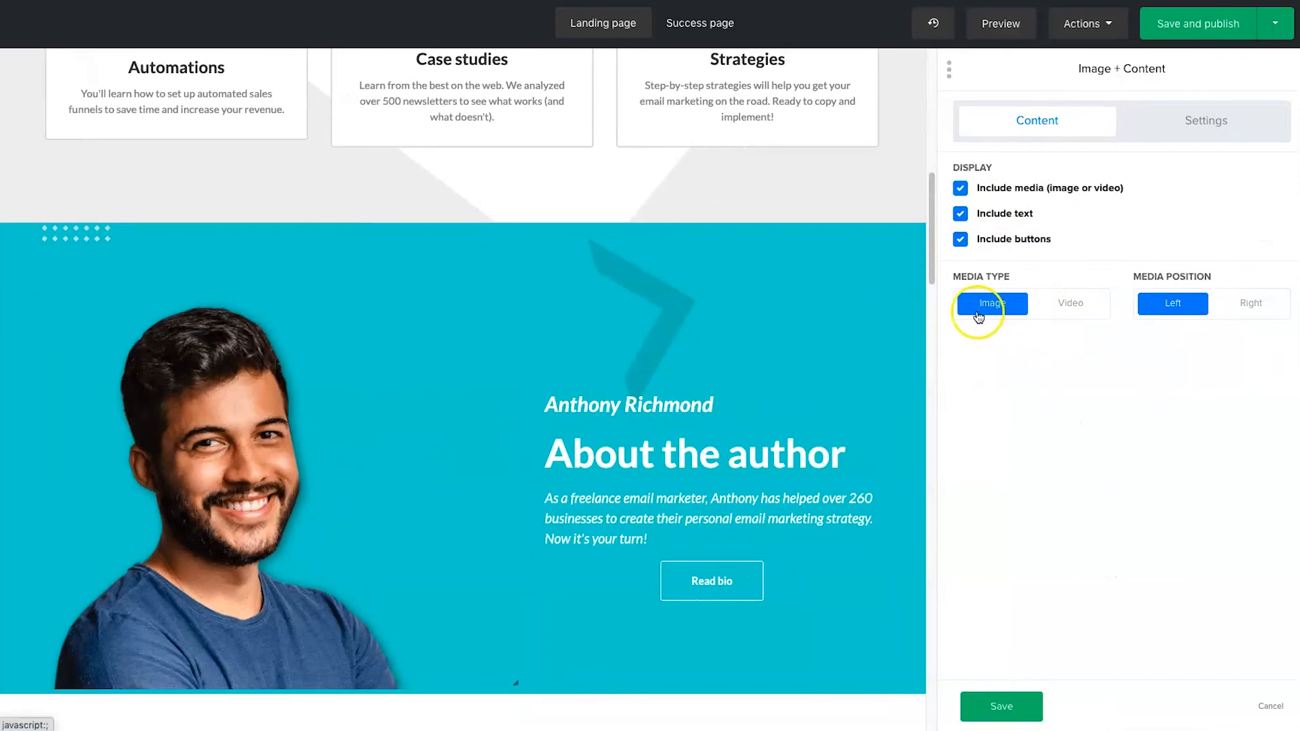
click(282, 479)
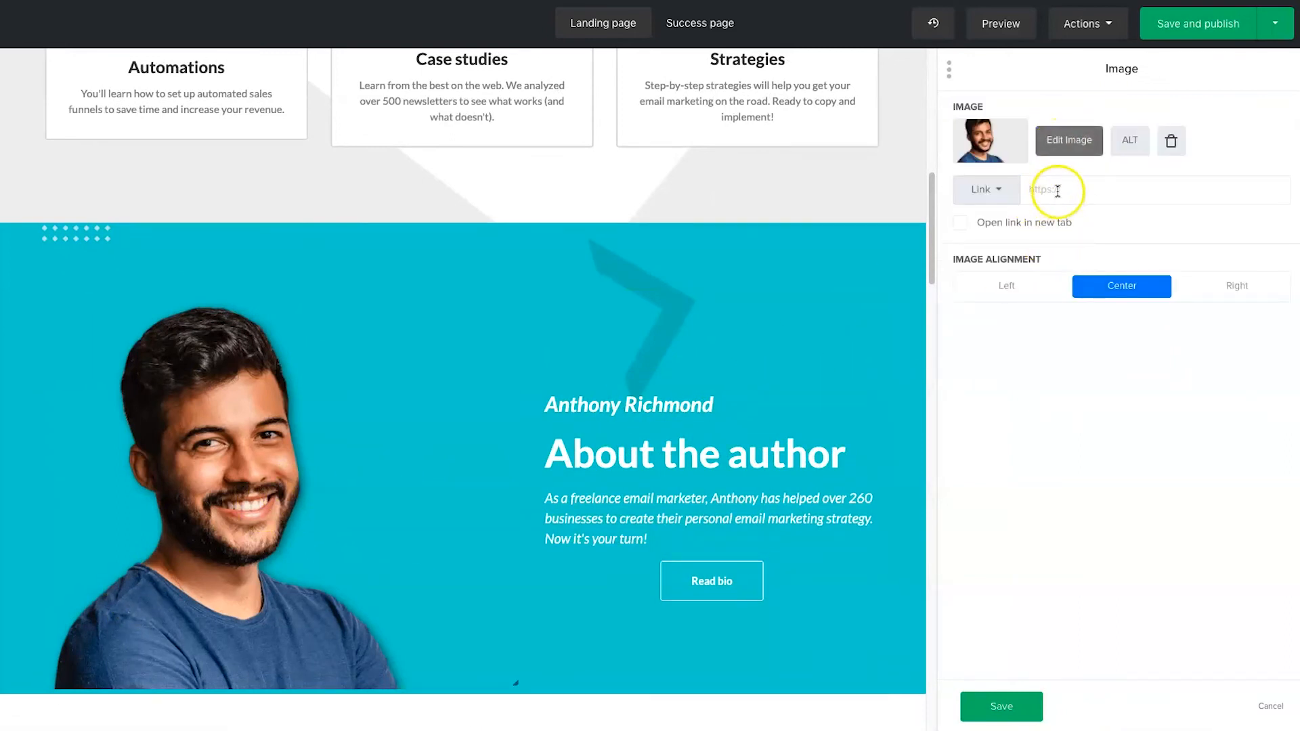
click(1000, 278)
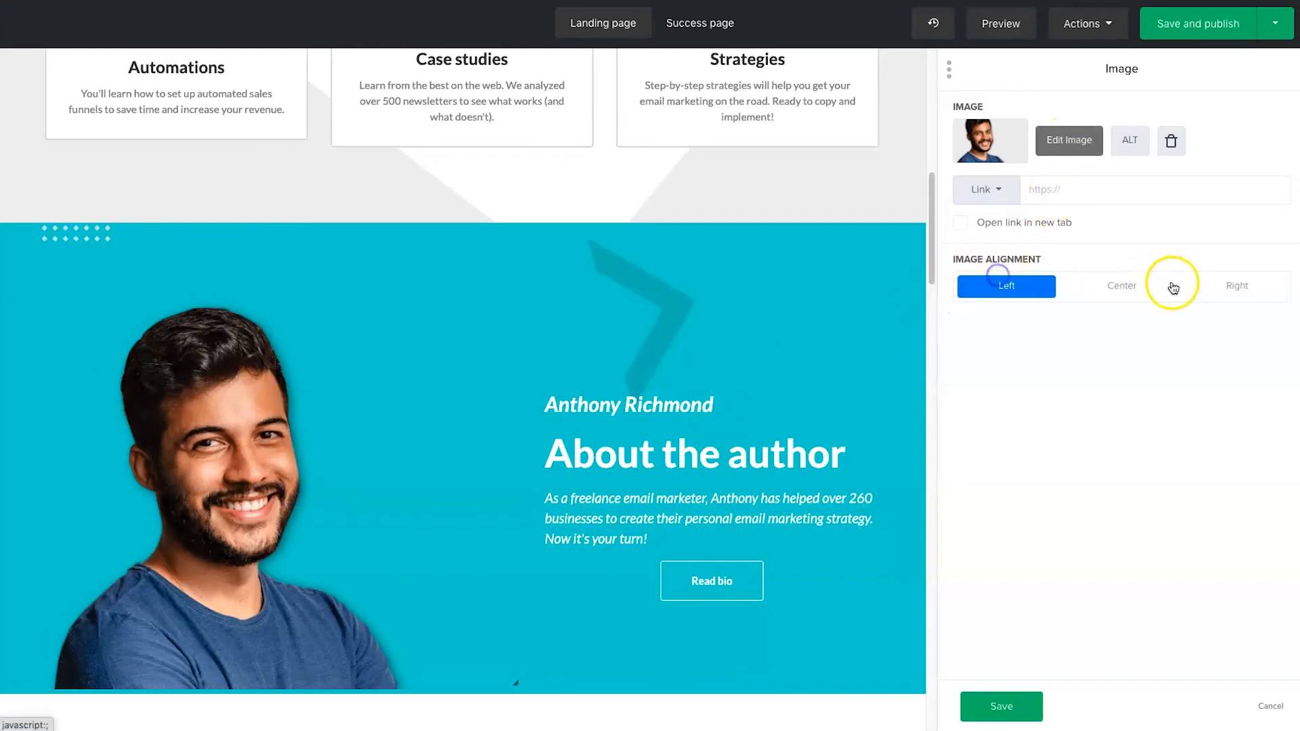
click(1178, 285)
click(1146, 285)
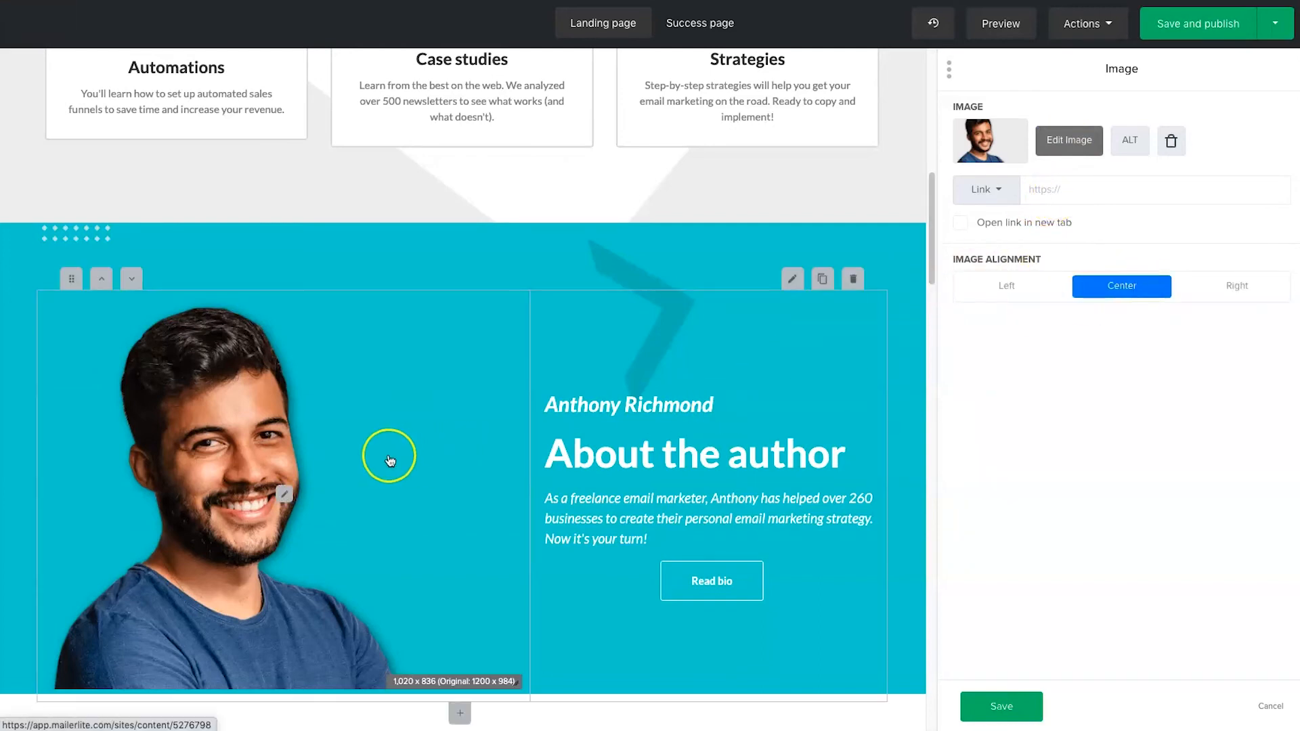
Raise the About the author section's top spacing to about three quarters, try Medium and Narrow content widths, and return to Wide
click(619, 401)
scroll(620, 401, up, 3)
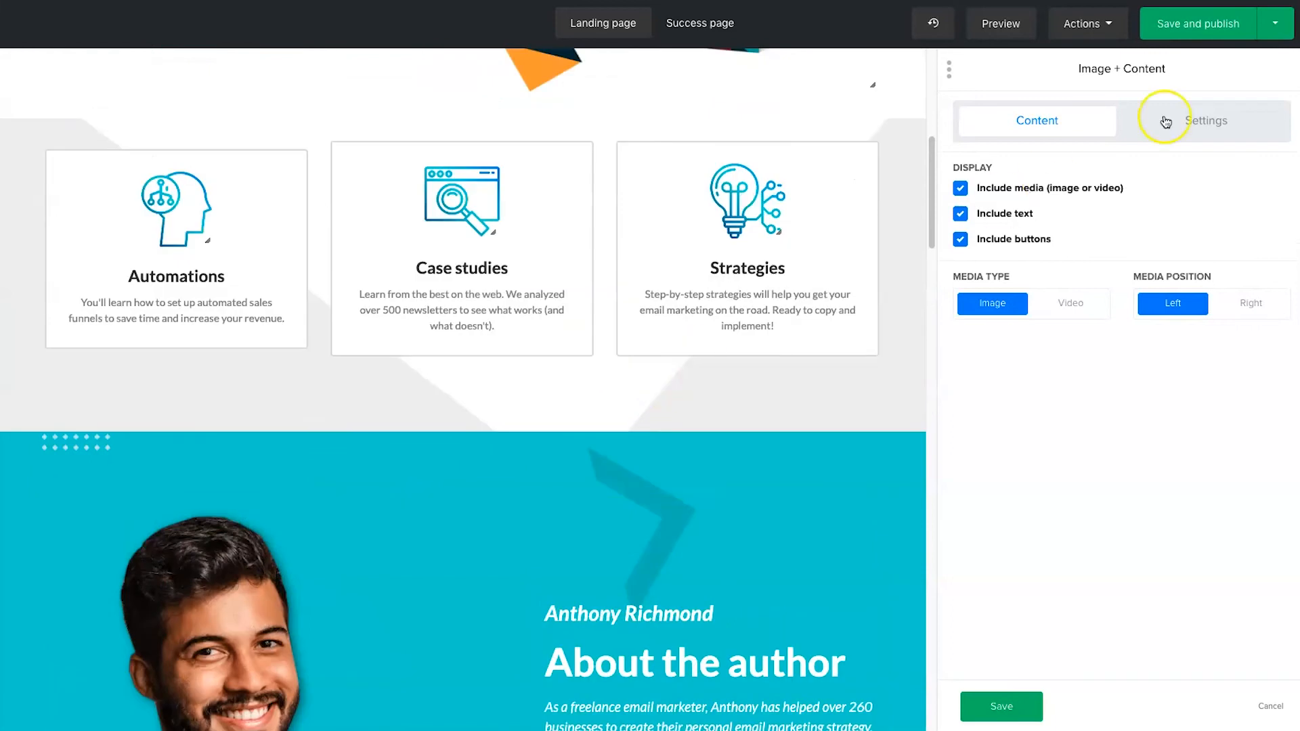
click(1207, 120)
scroll(594, 600, down, 2)
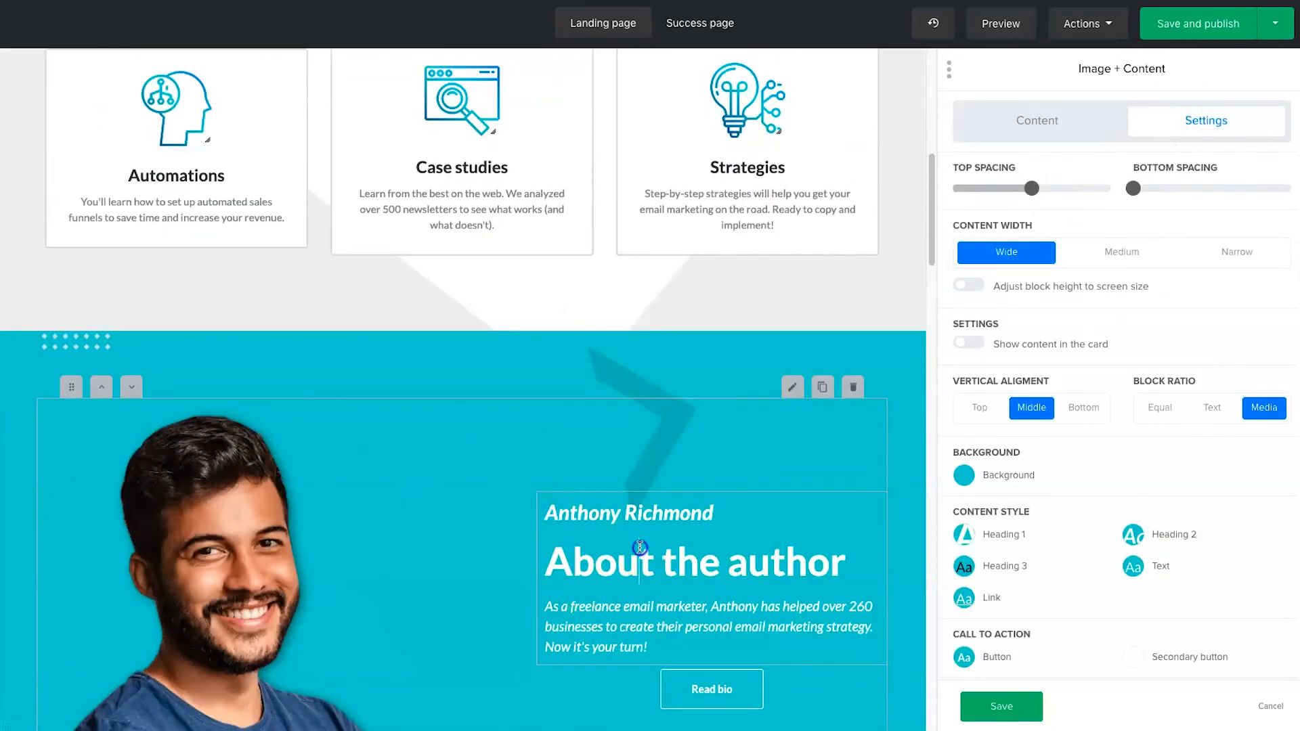
click(567, 516)
drag(1032, 188, 1073, 188)
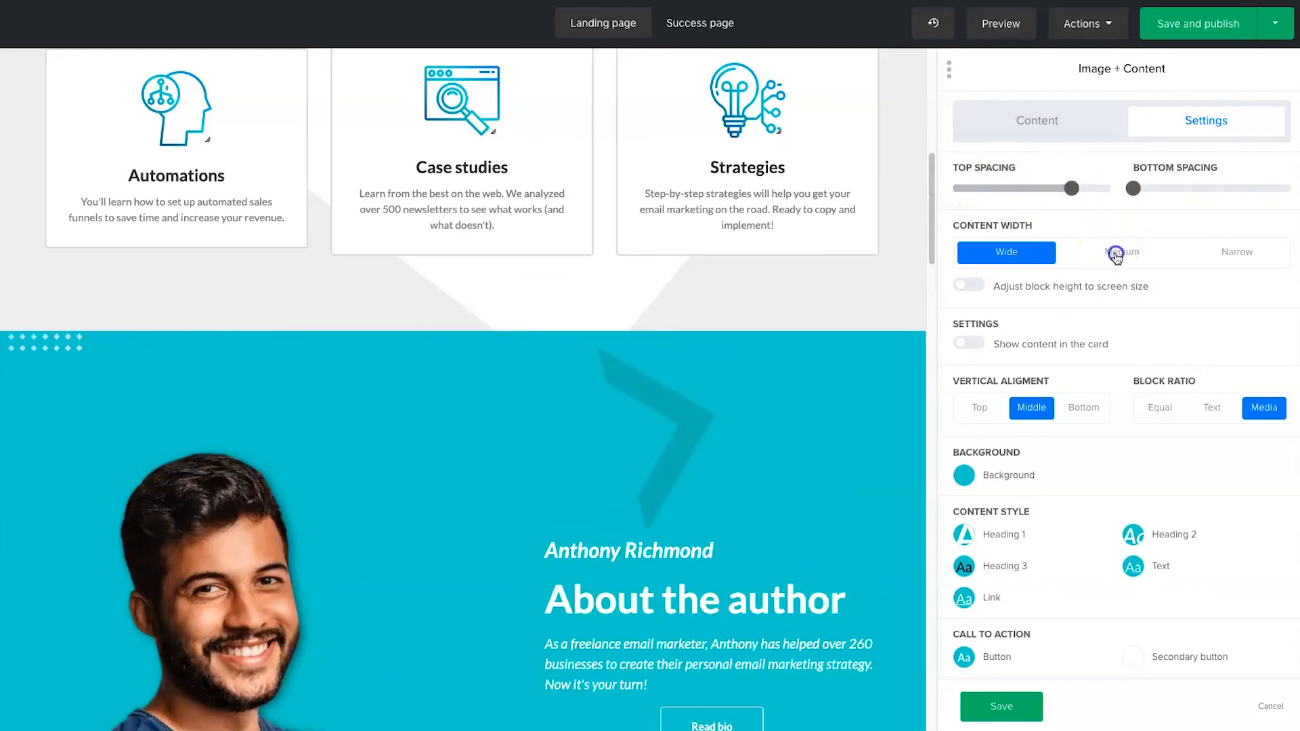
click(1117, 251)
click(1239, 252)
click(998, 251)
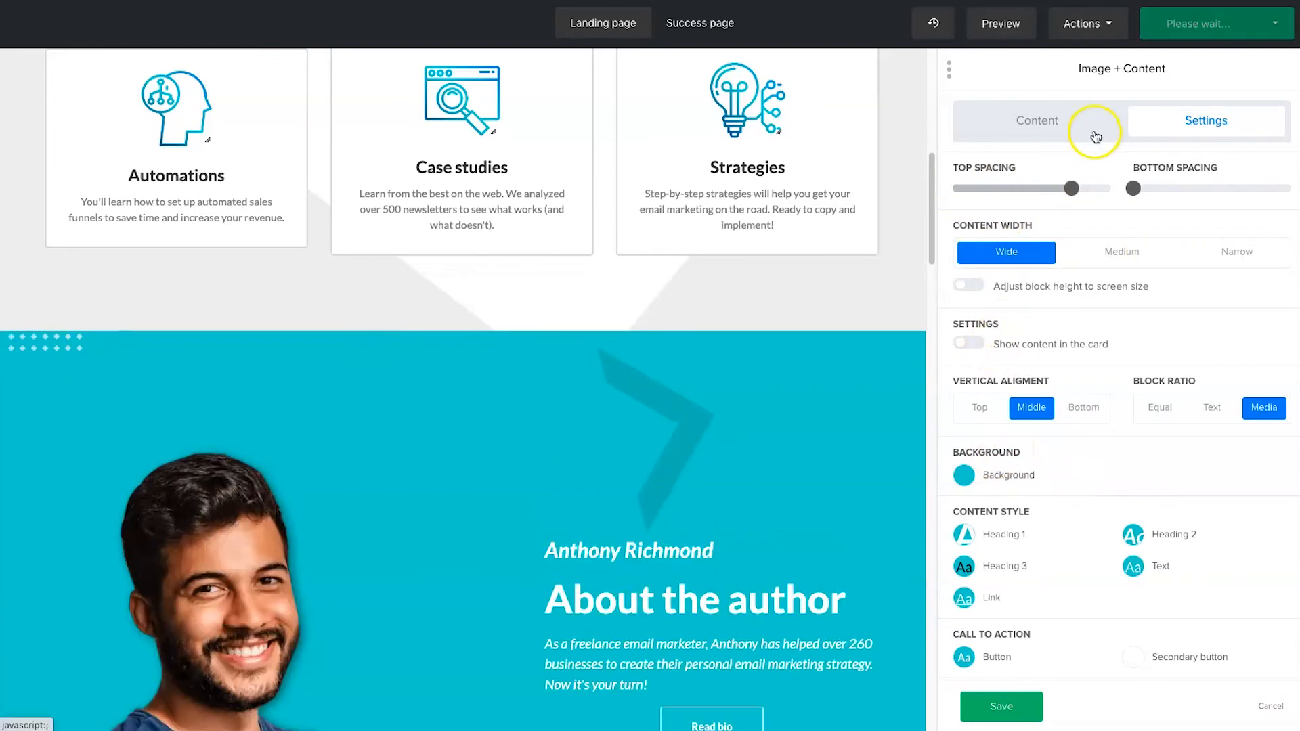
Add a Signup form block between the book hero section and the three feature cards
scroll(571, 588, up, 8)
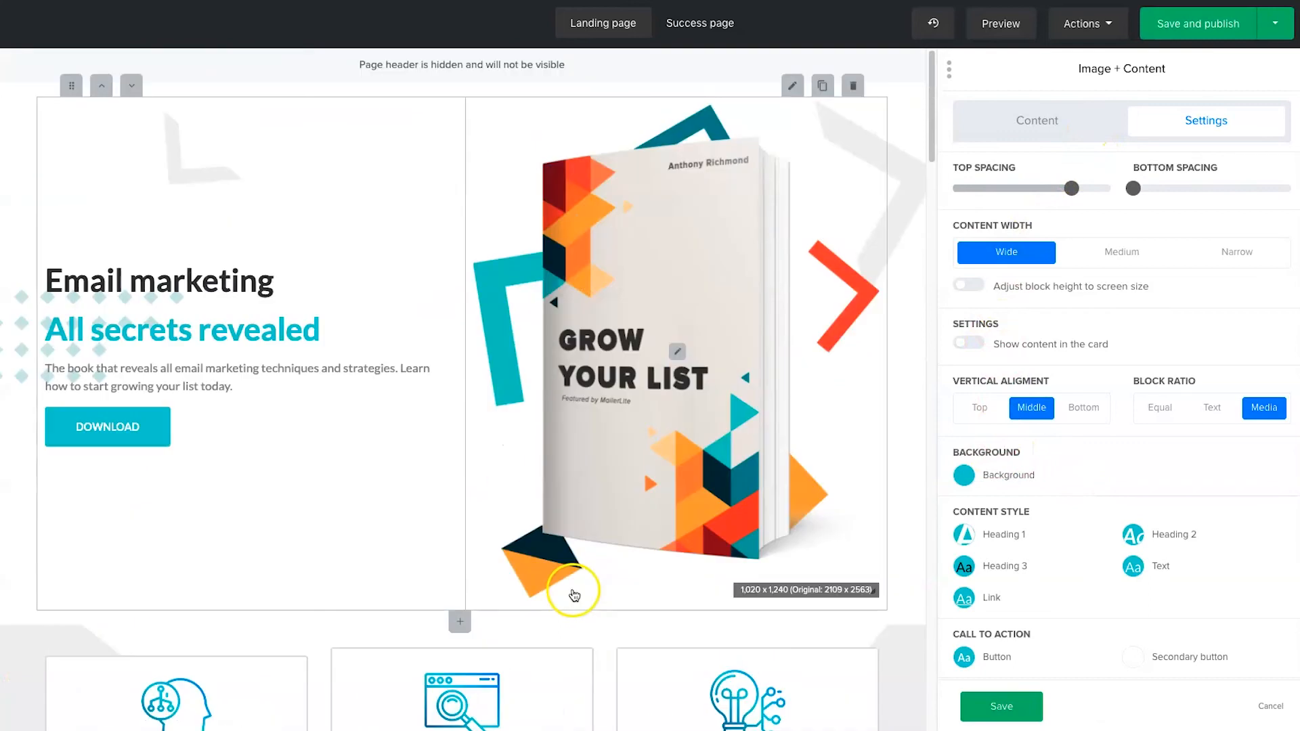
scroll(757, 232, down, 1)
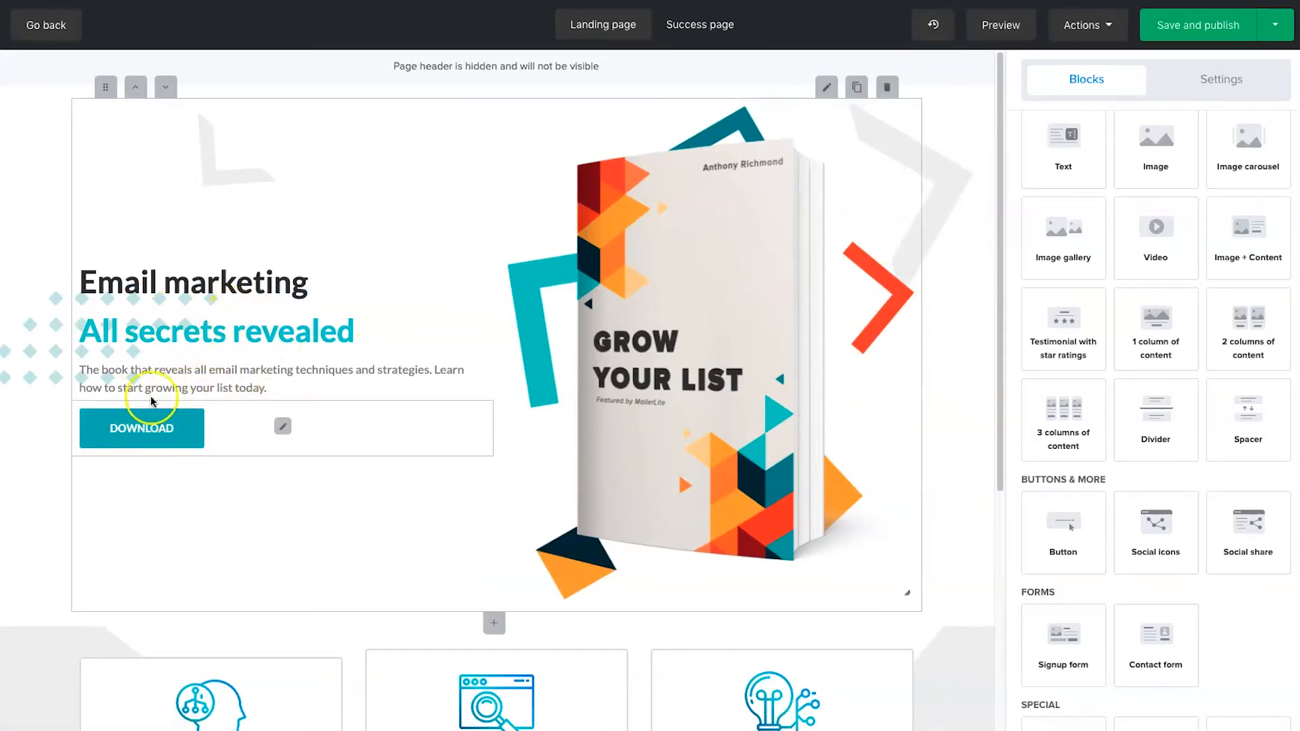
scroll(1047, 631, down, 1)
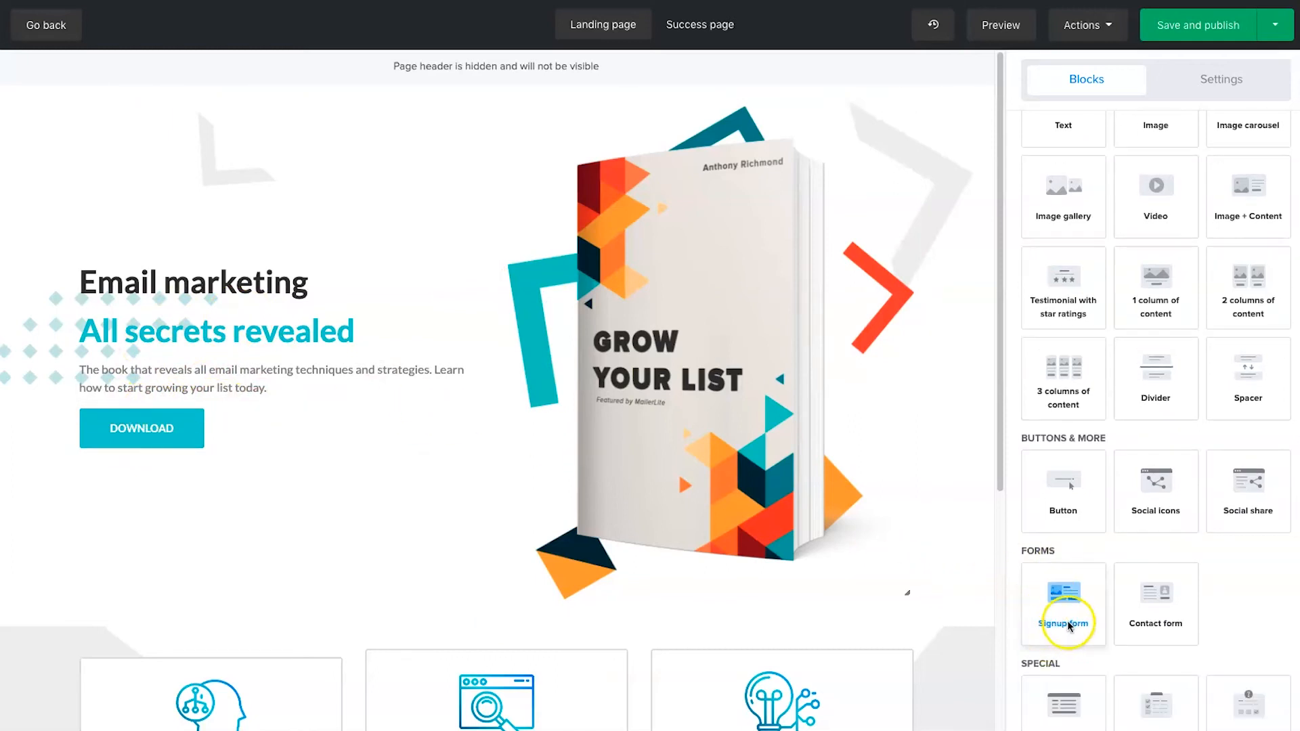
drag(1062, 599, 255, 271)
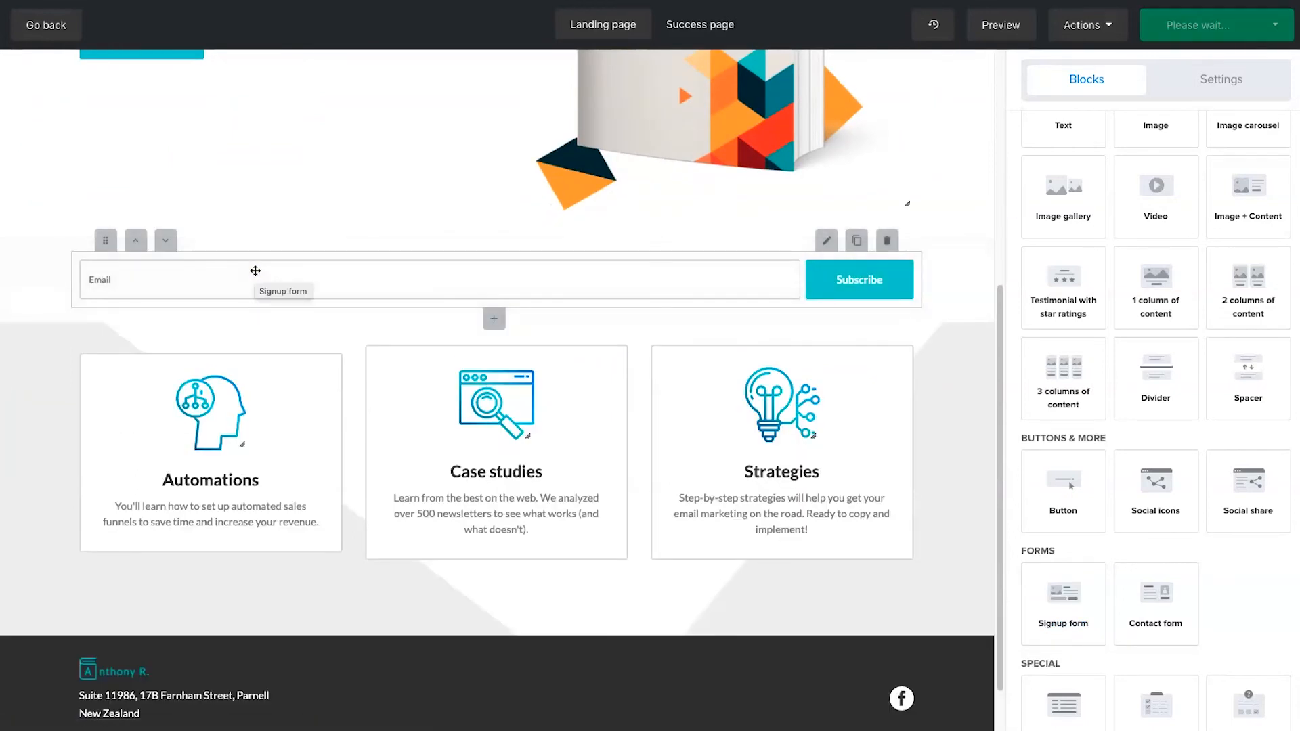
Delete the signup form block and check the remaining sections of the page
click(888, 242)
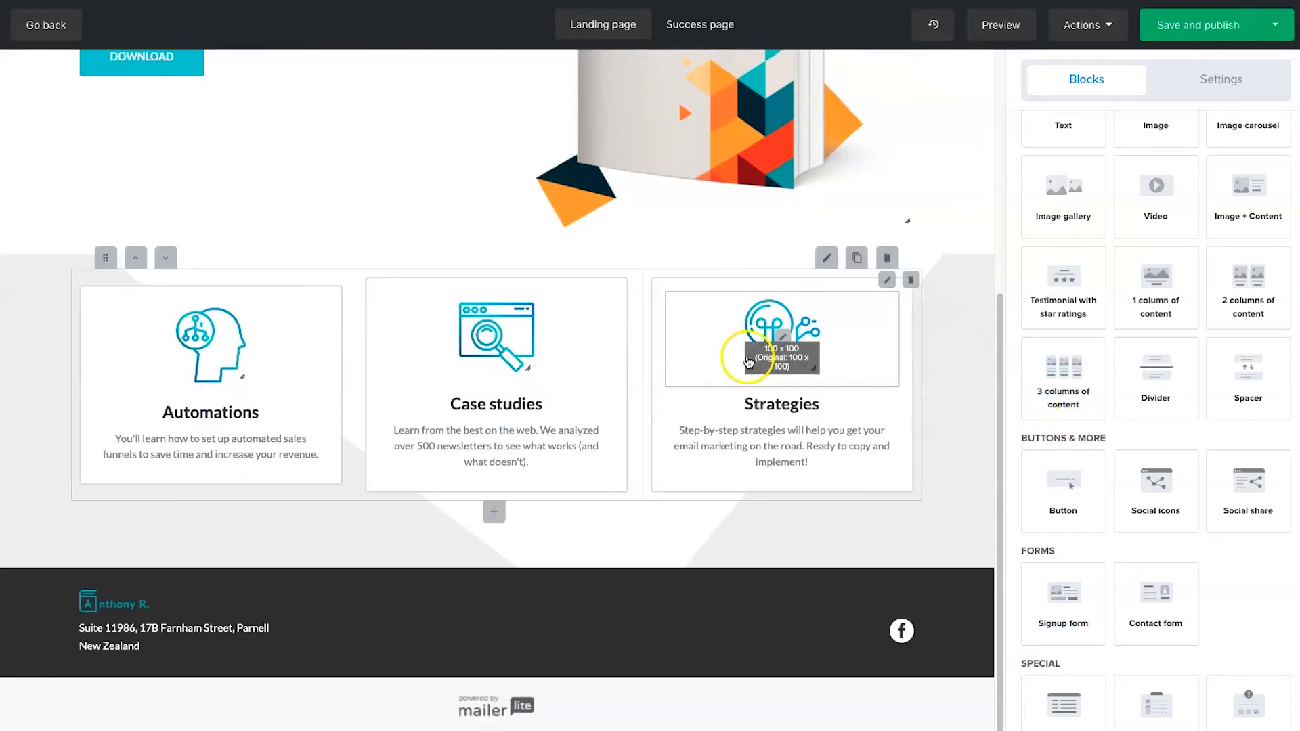
scroll(392, 555, up, 5)
scroll(180, 609, down, 3)
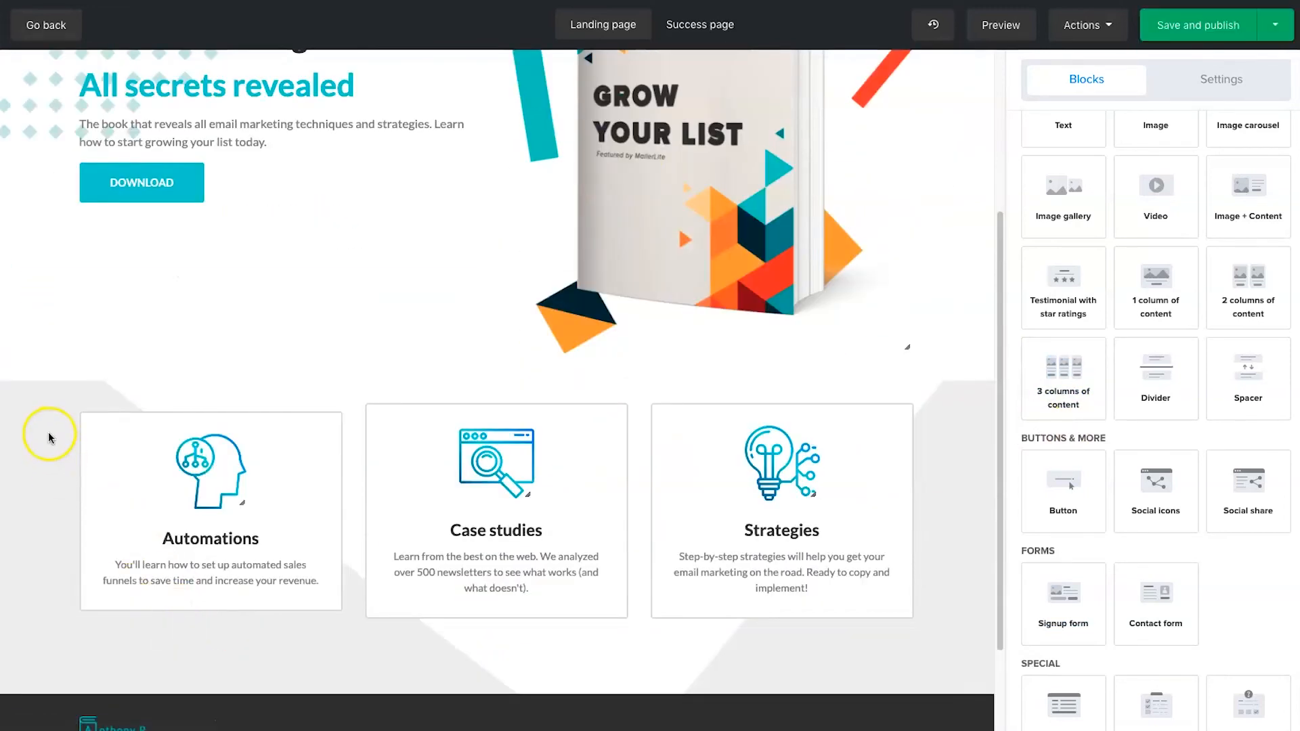
scroll(363, 377, up, 3)
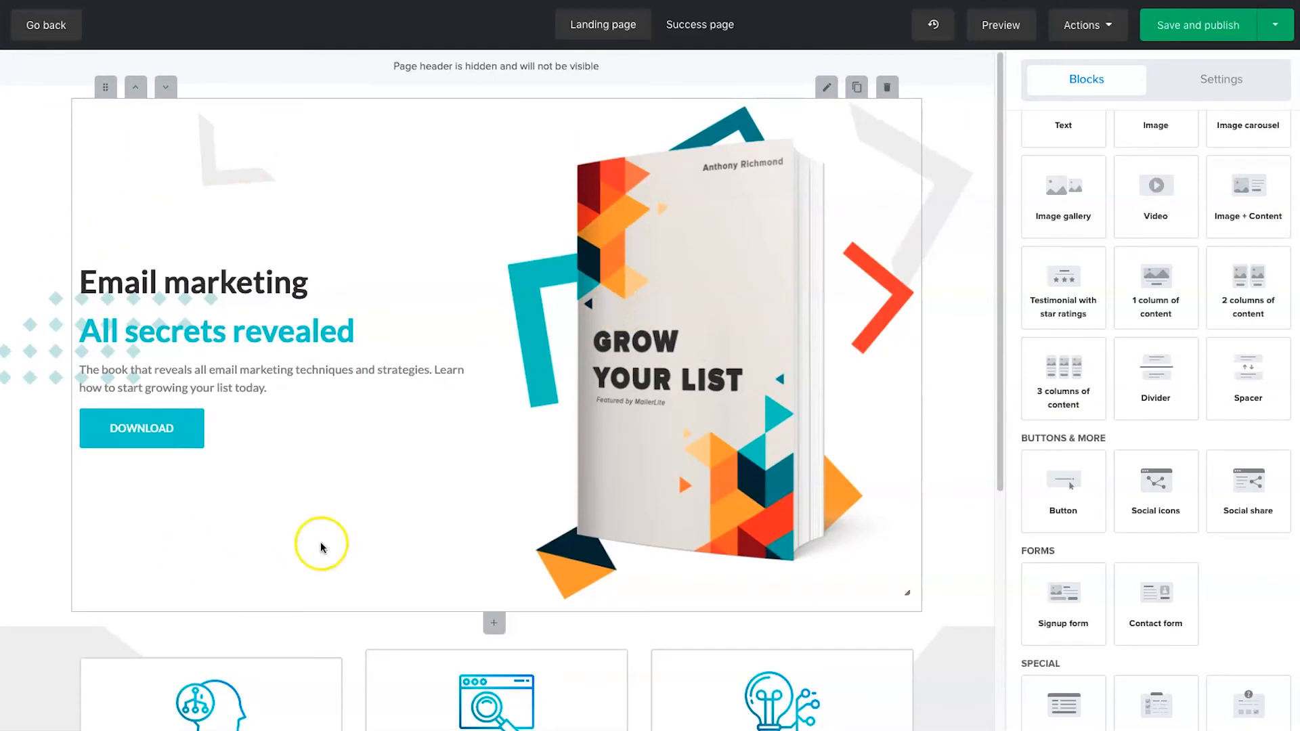
Insert a Signup form block directly beneath the book hero section, above the three feature cards
scroll(454, 369, down, 3)
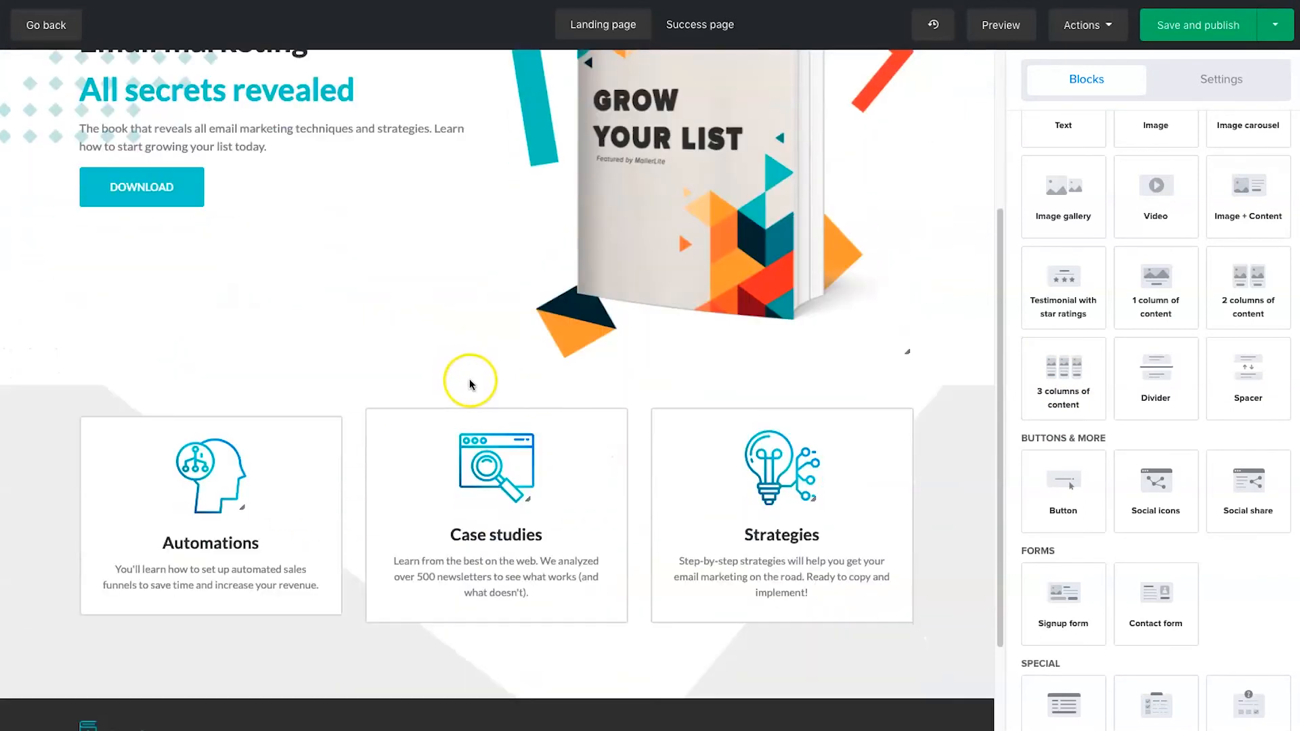
scroll(827, 551, down, 3)
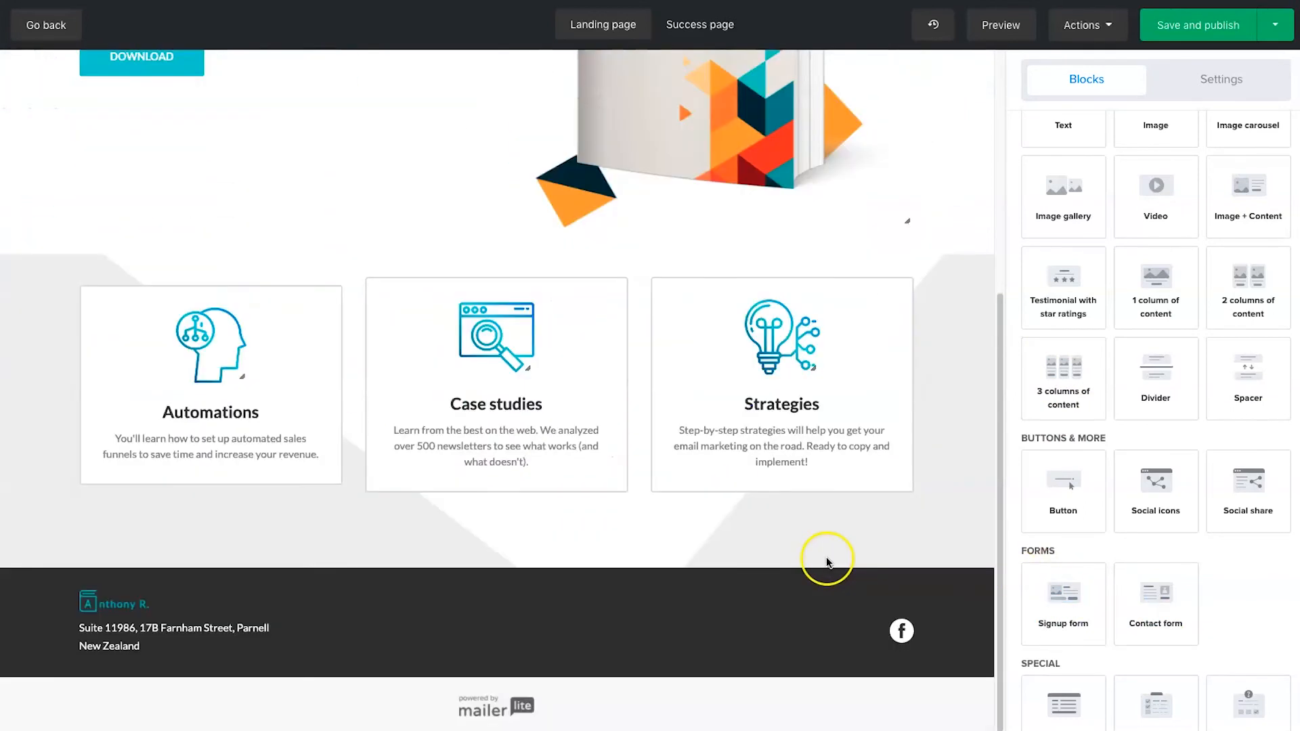
scroll(1111, 426, up, 2)
scroll(842, 465, up, 5)
scroll(842, 465, up, 1)
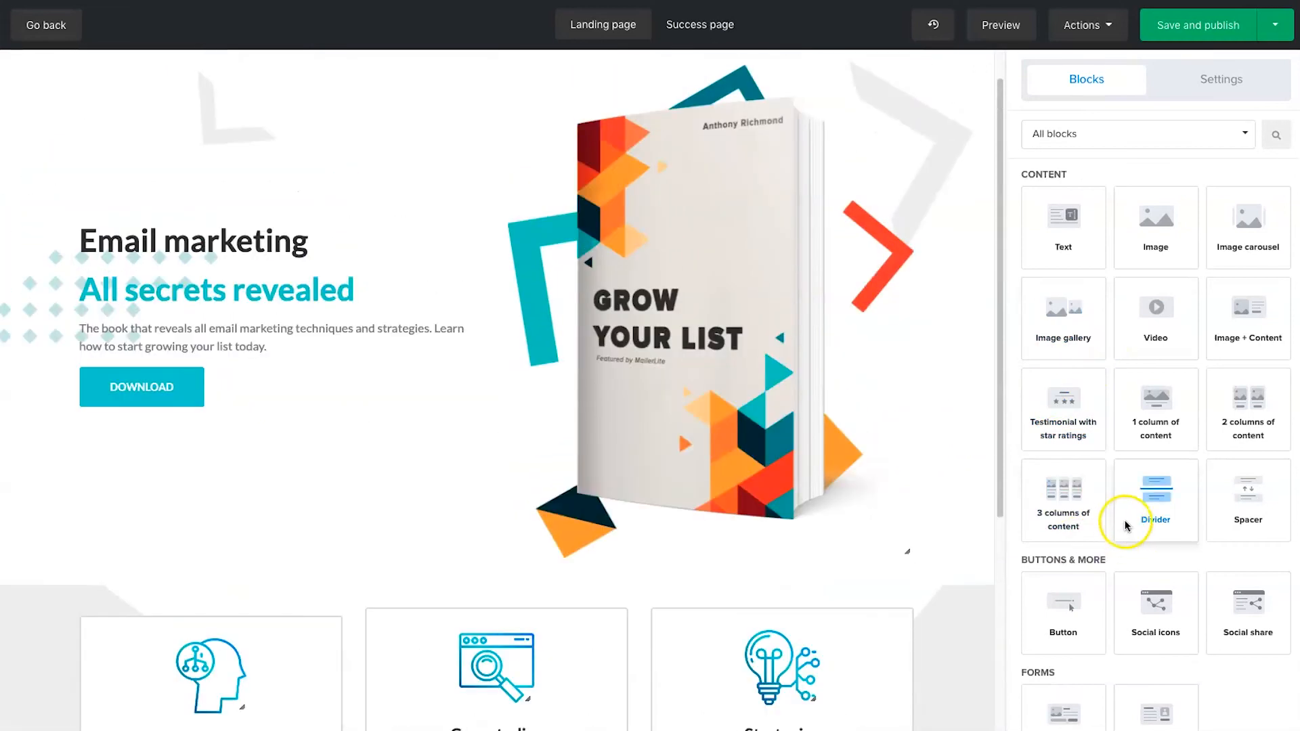
scroll(830, 527, down, 1)
scroll(830, 526, up, 2)
scroll(1120, 501, down, 3)
drag(1086, 553, 612, 581)
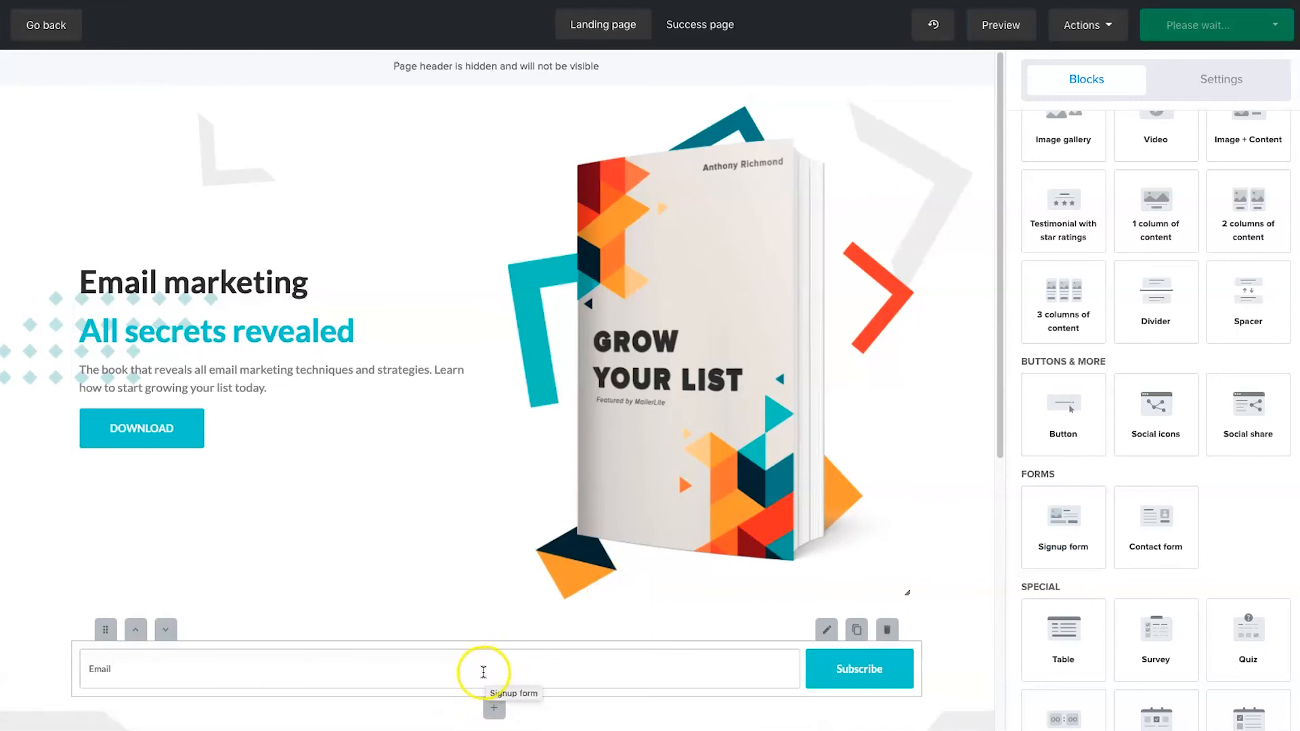
Add a Name field to the signup form and place it above the Email field
click(827, 629)
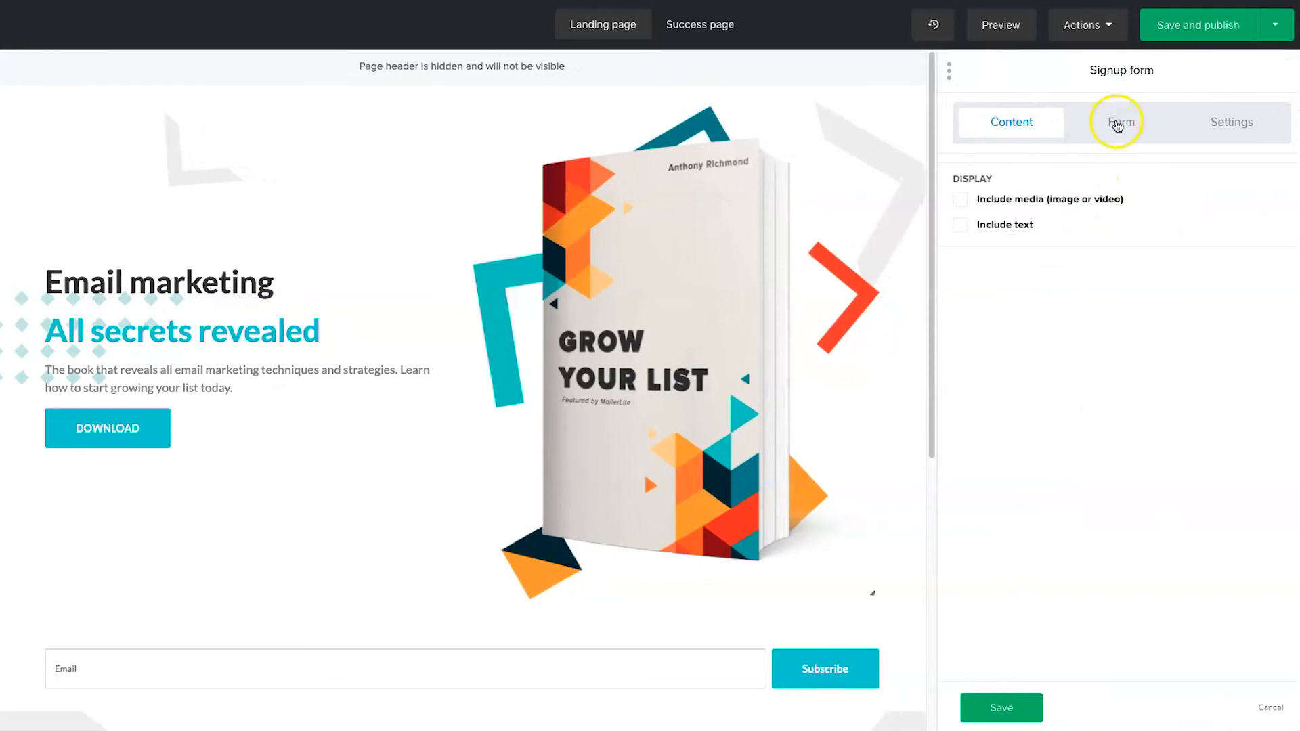
click(1118, 123)
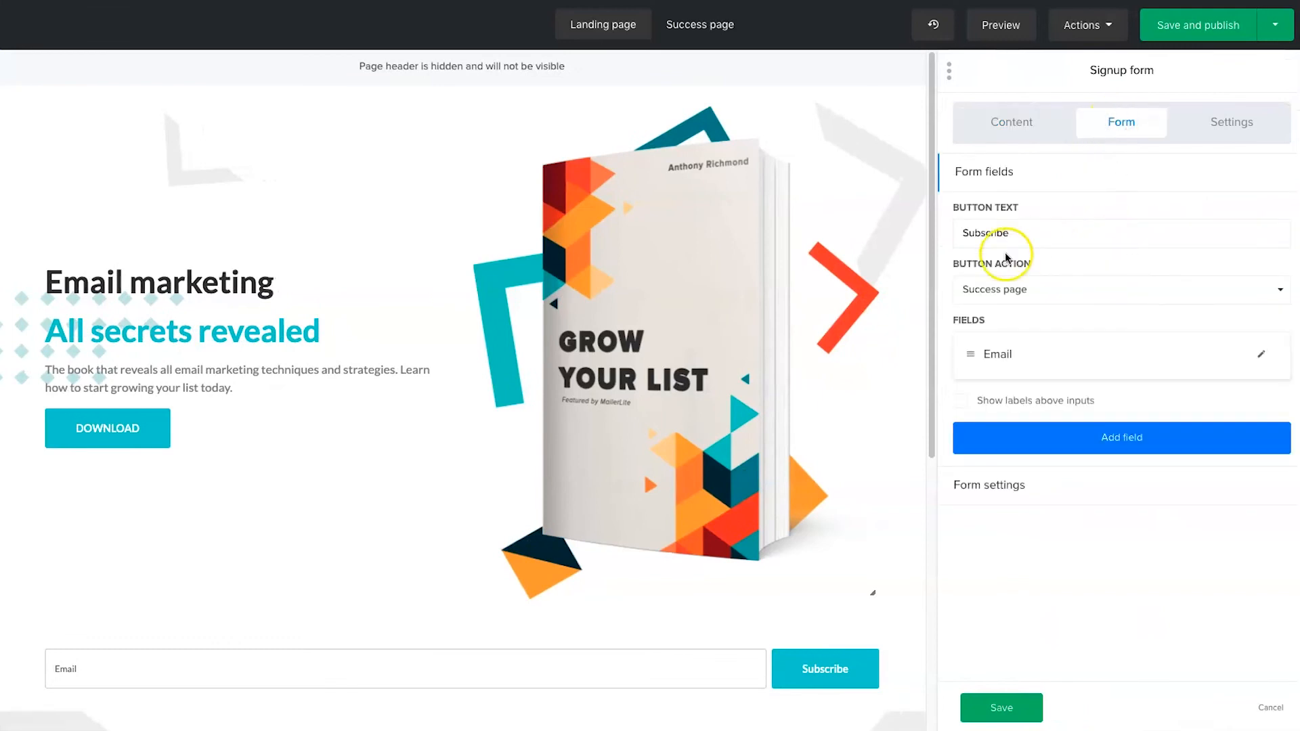
click(991, 235)
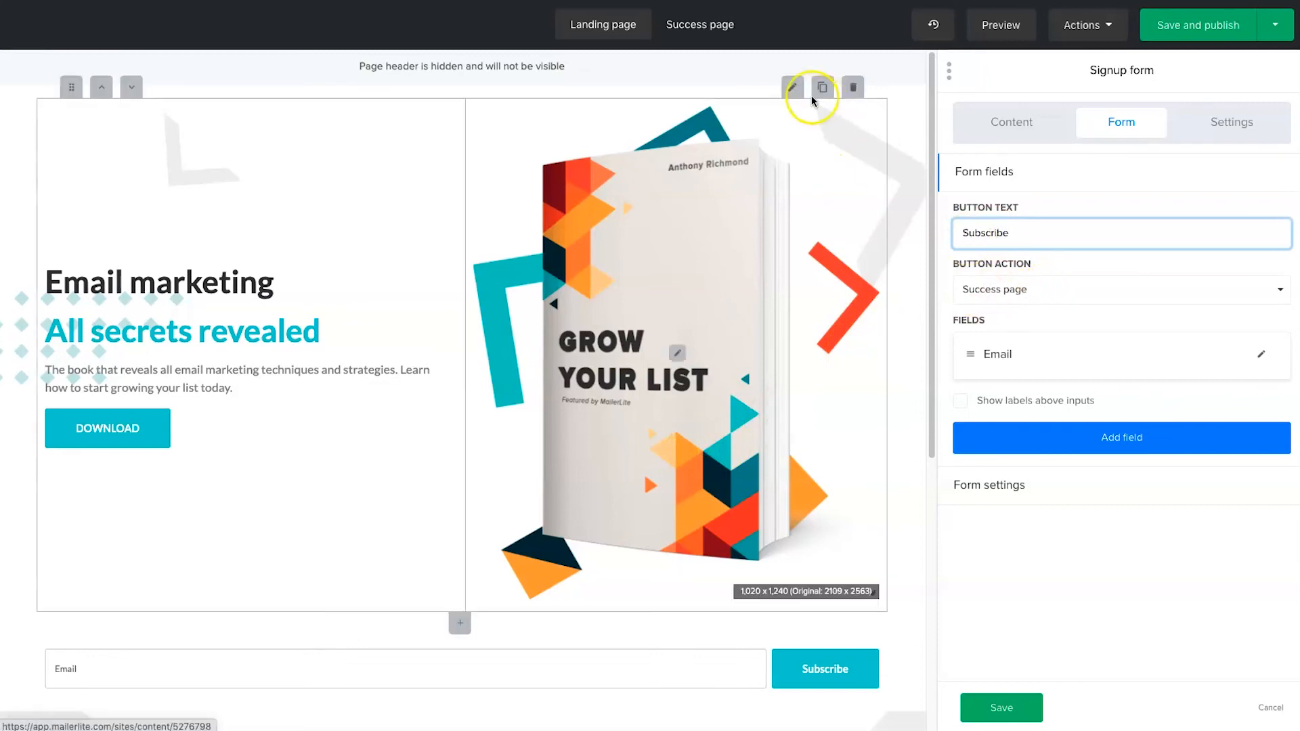
click(666, 31)
click(624, 25)
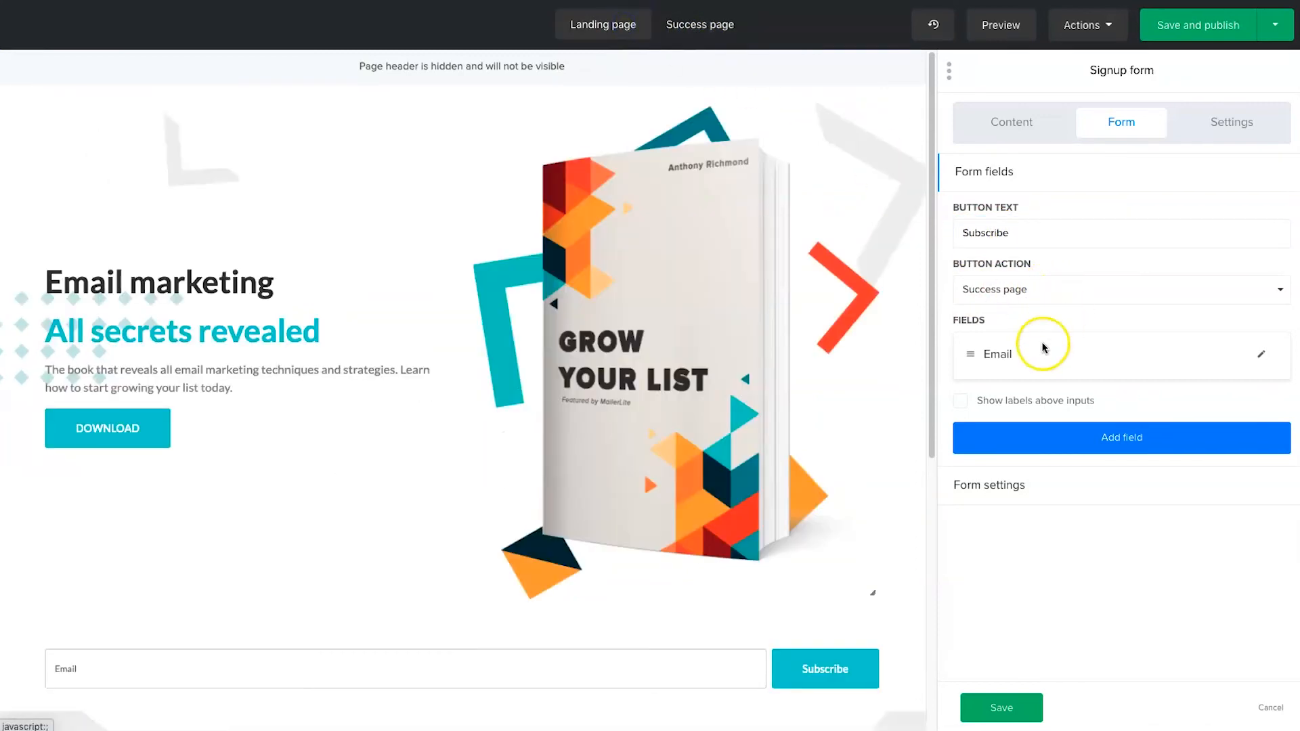
click(1116, 443)
drag(970, 414, 974, 349)
scroll(612, 488, down, 4)
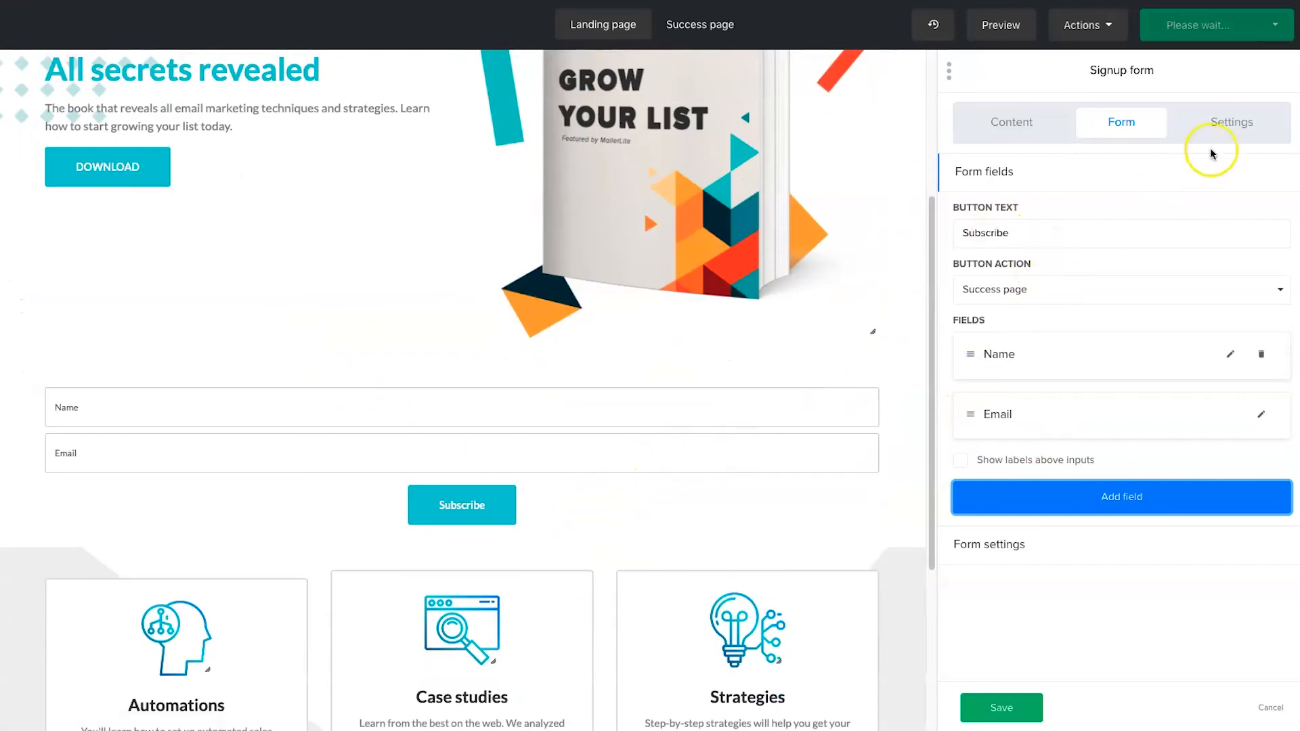
Set the signup form's content width to Narrow and its button alignment to full width
click(1244, 123)
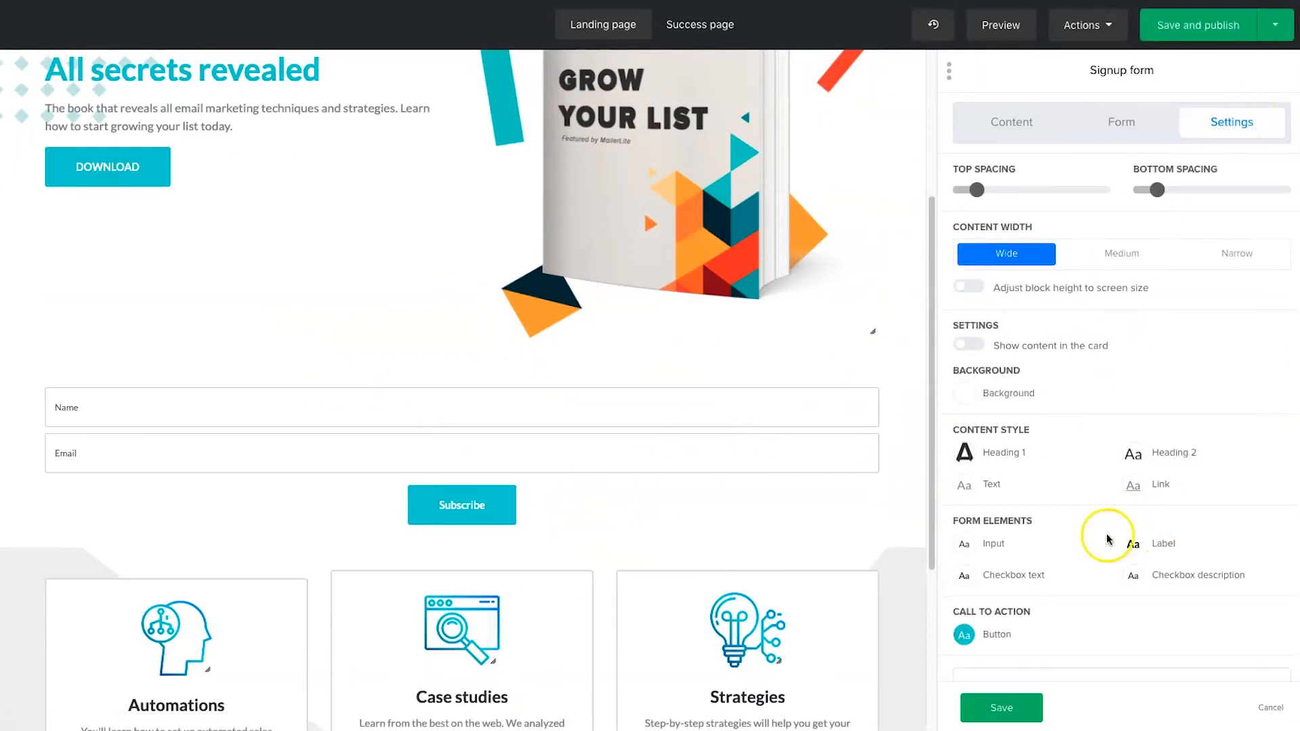
click(1212, 255)
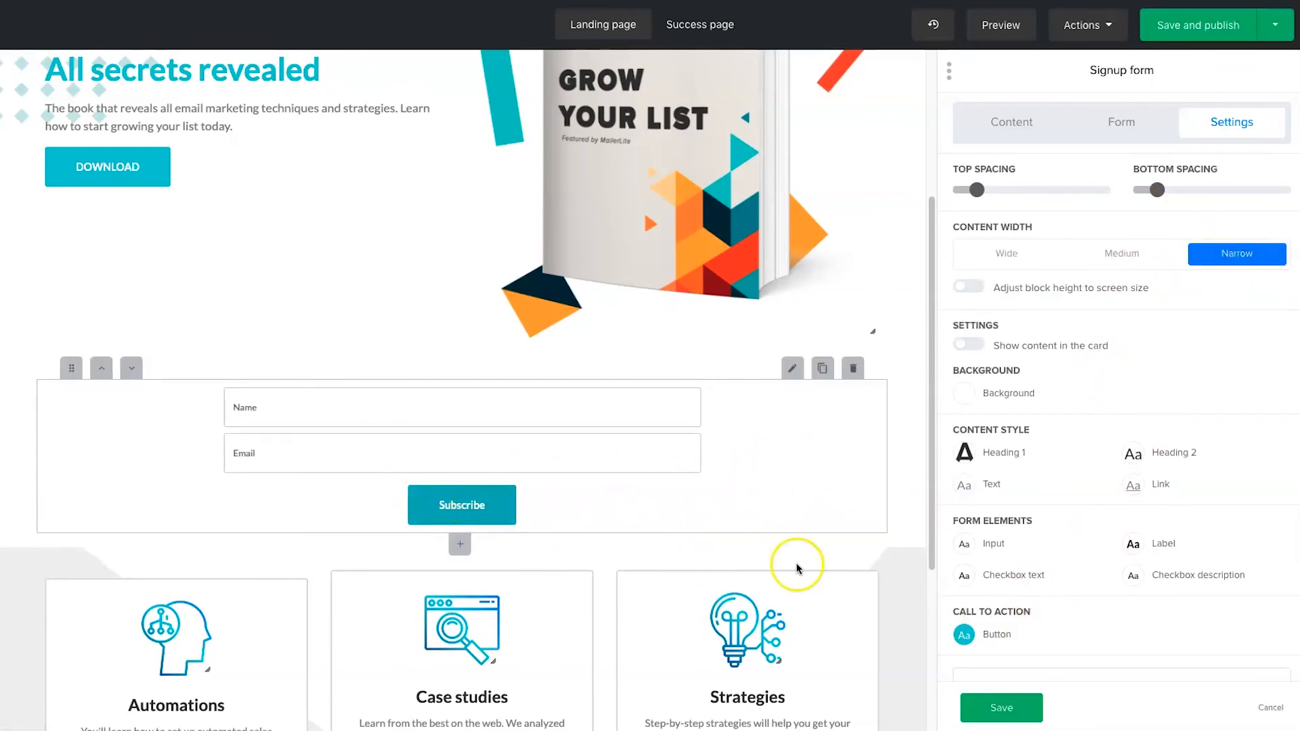
click(977, 636)
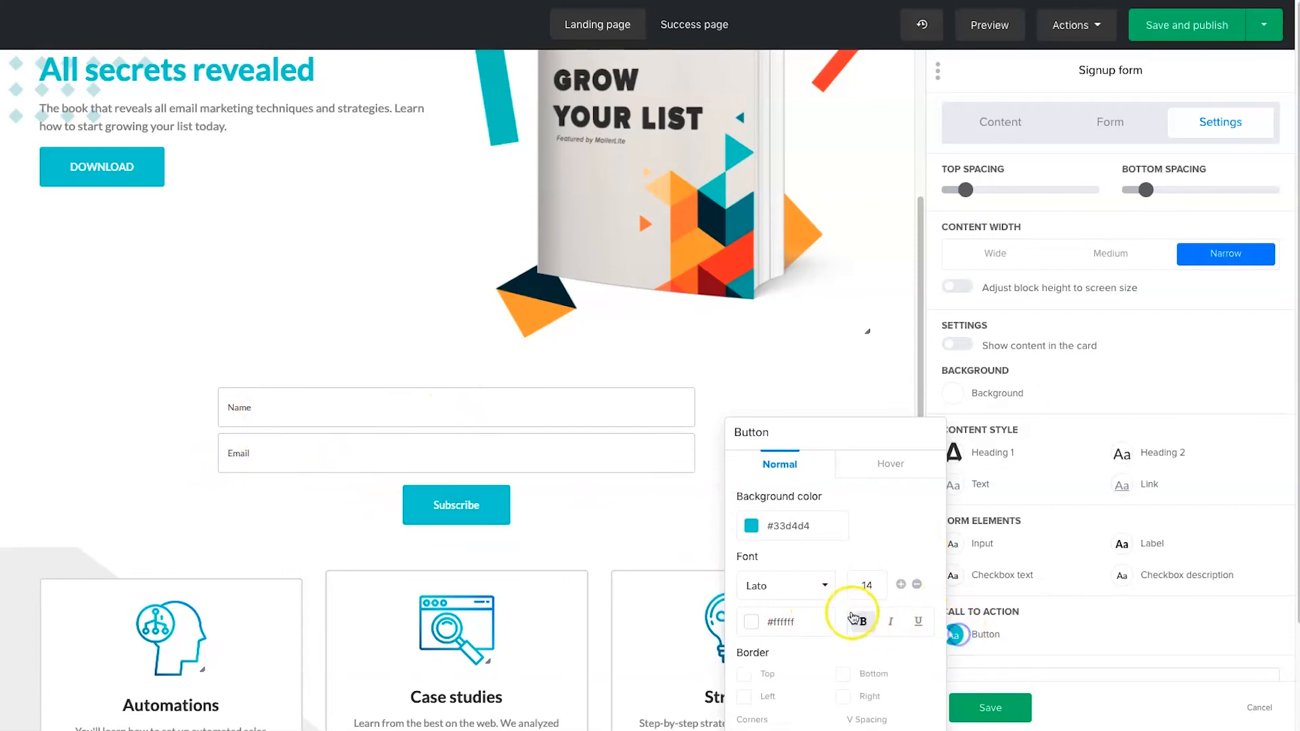
scroll(851, 614, down, 3)
click(909, 661)
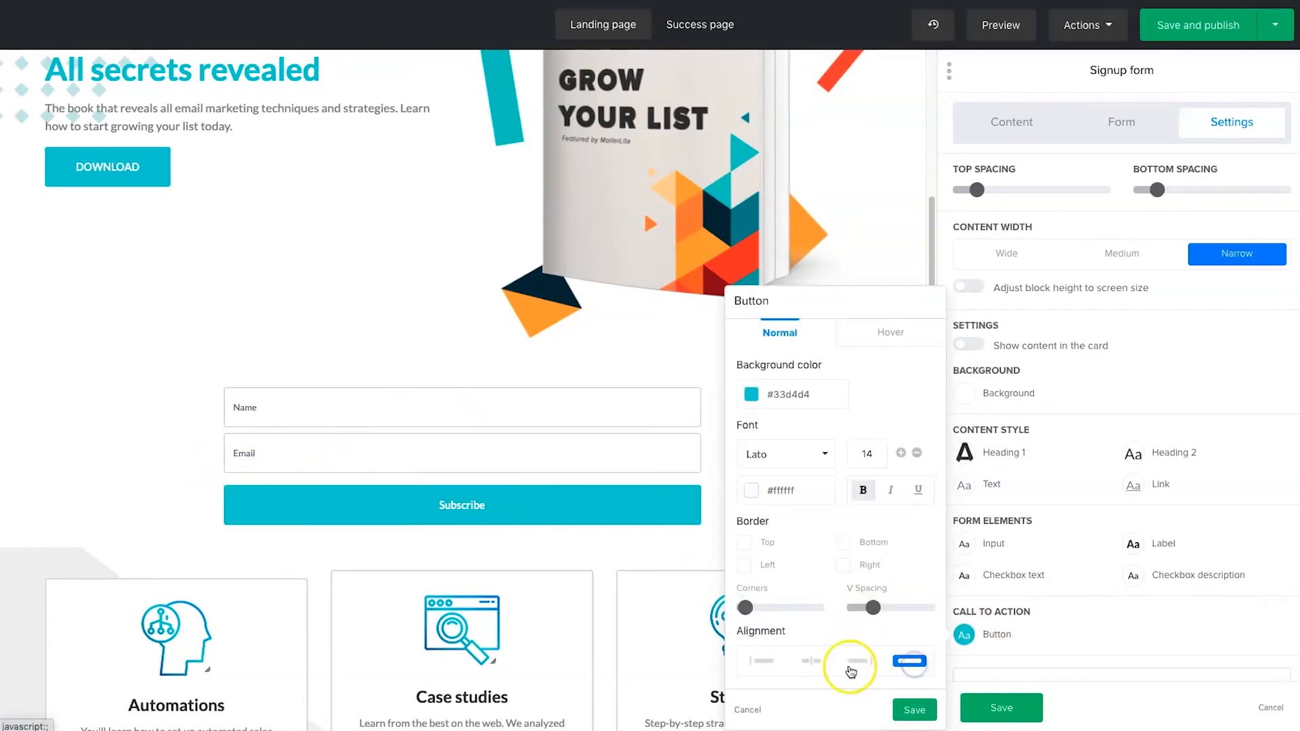
click(1149, 380)
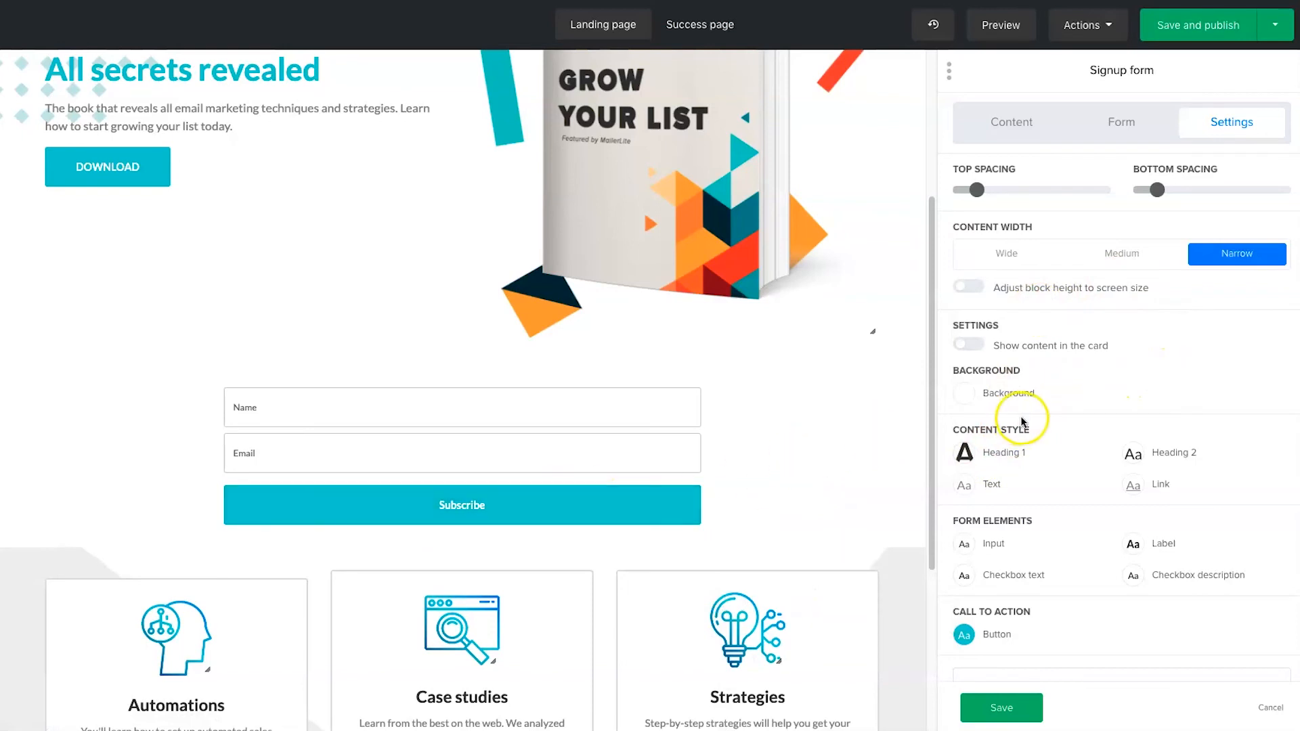
scroll(1021, 406, down, 1)
Change the signup form's button text to "Join the Mailing List"
click(1111, 132)
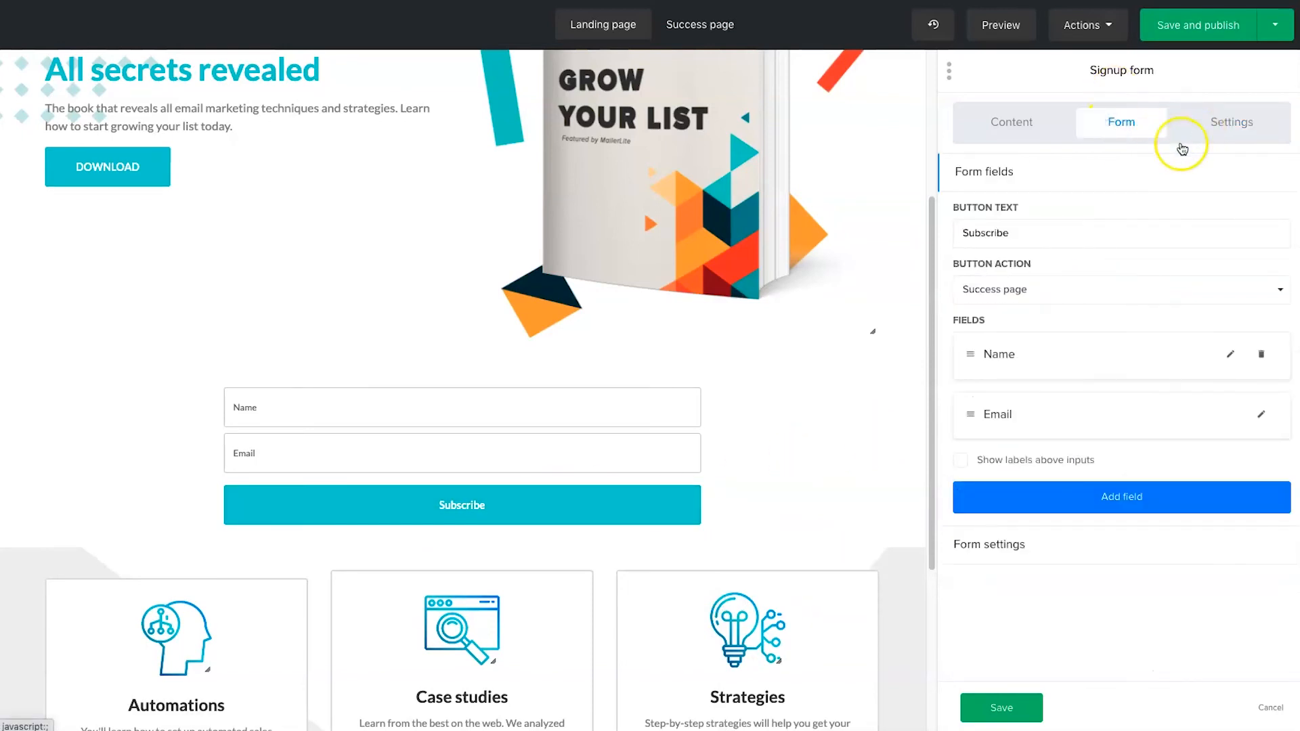
double_click(1038, 227)
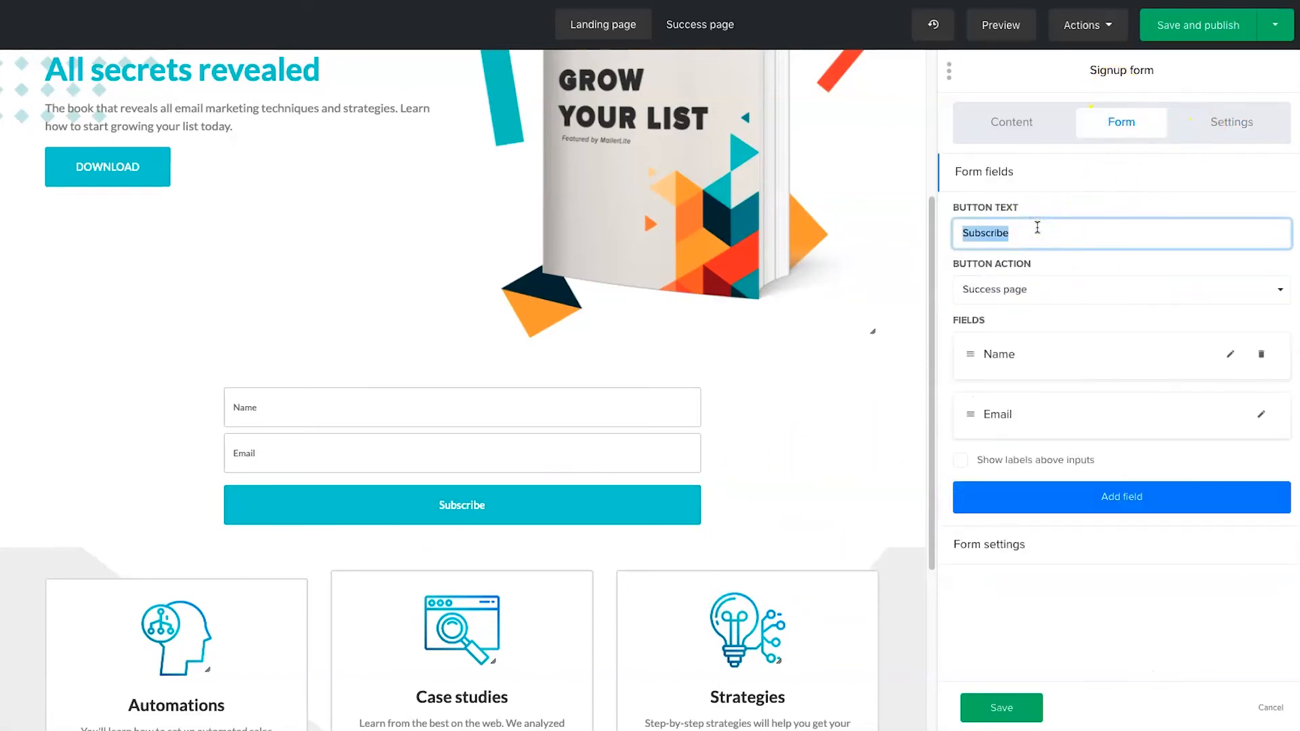
text(Join the Mailing List)
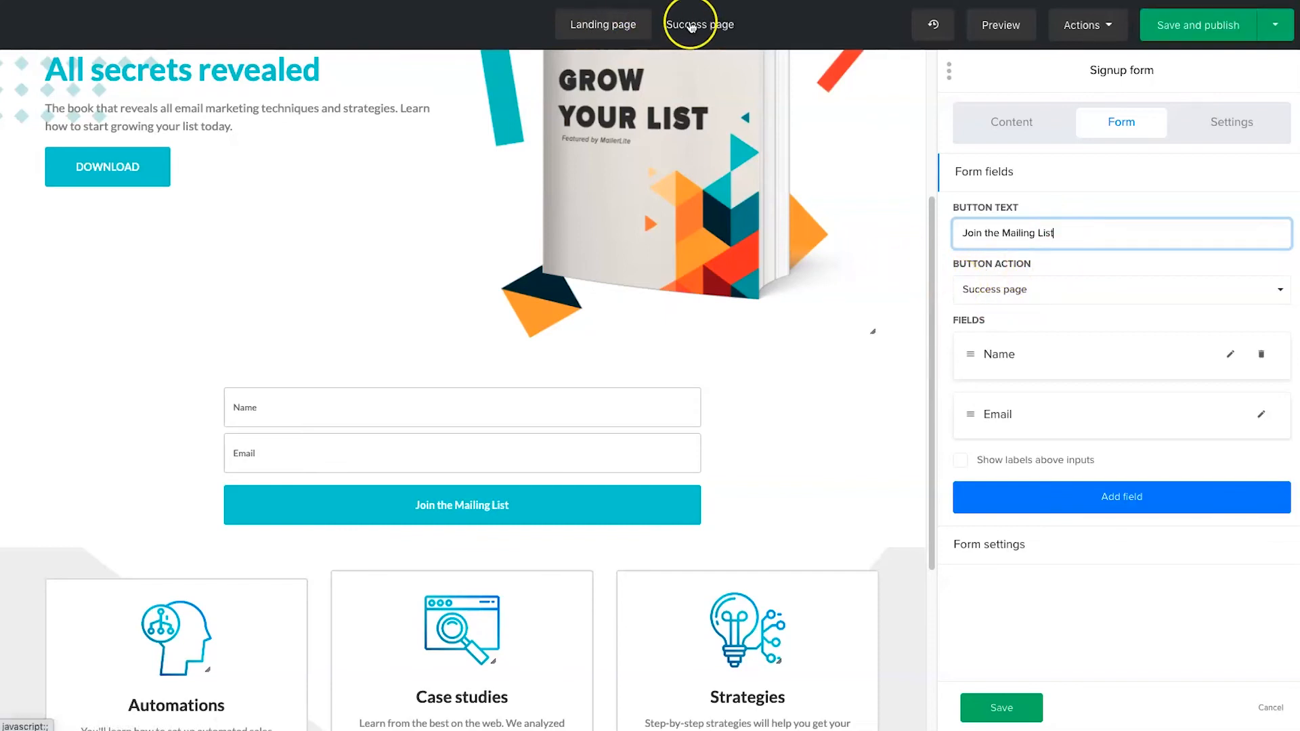
Set the signup form's button action to Redirect to, check the page layout and save the form block
click(986, 290)
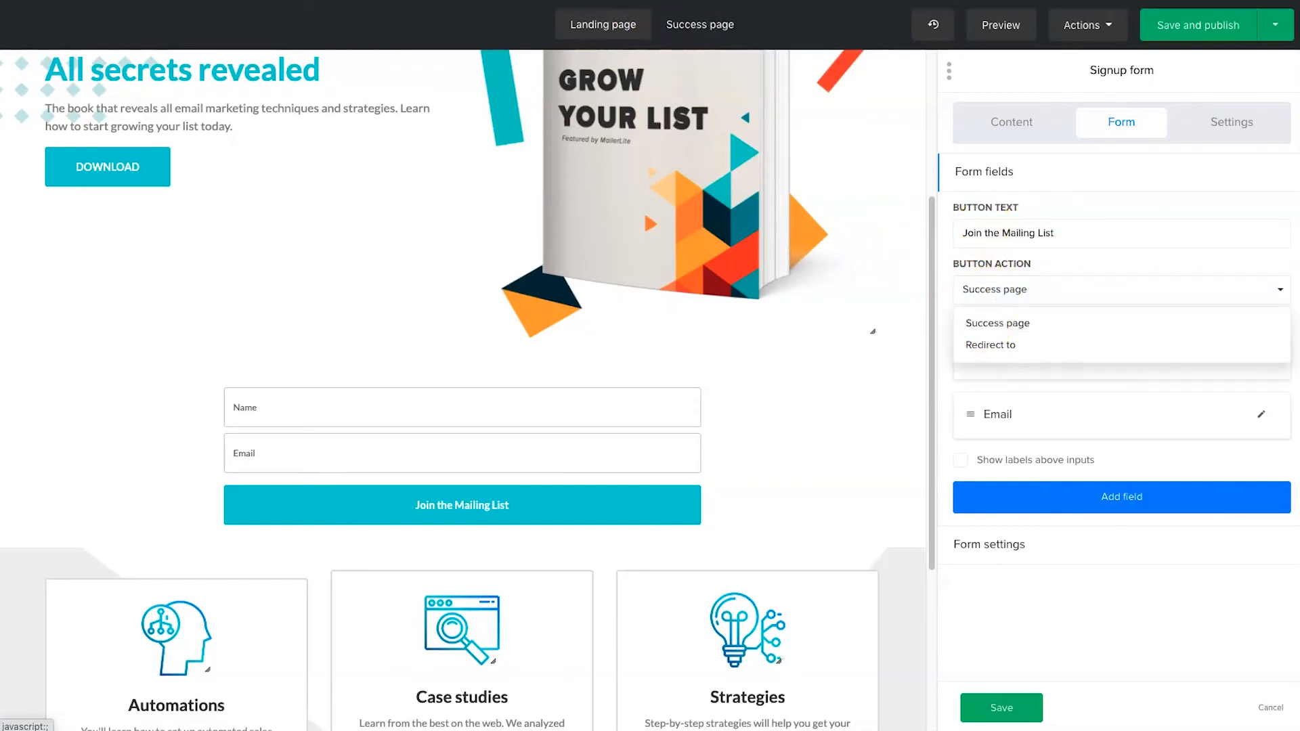
click(1053, 347)
click(1050, 345)
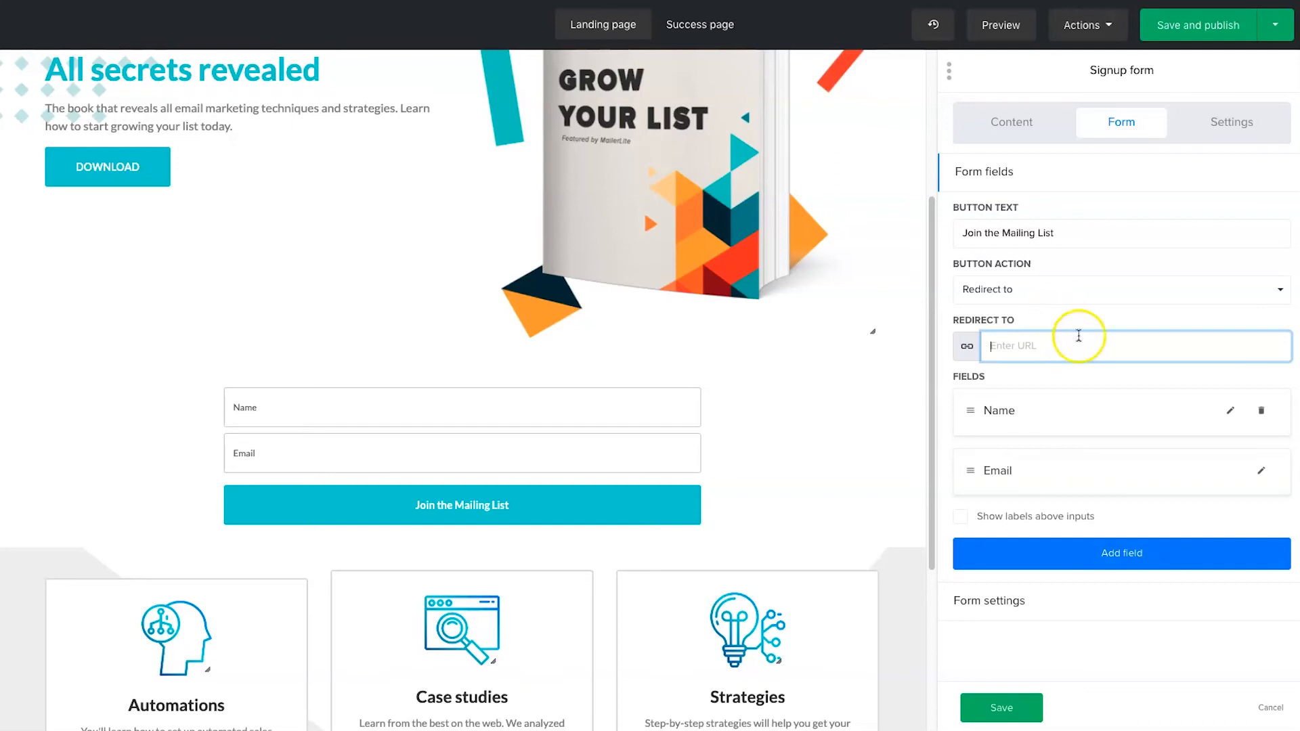
scroll(894, 506, down, 2)
scroll(842, 483, down, 3)
scroll(833, 486, up, 10)
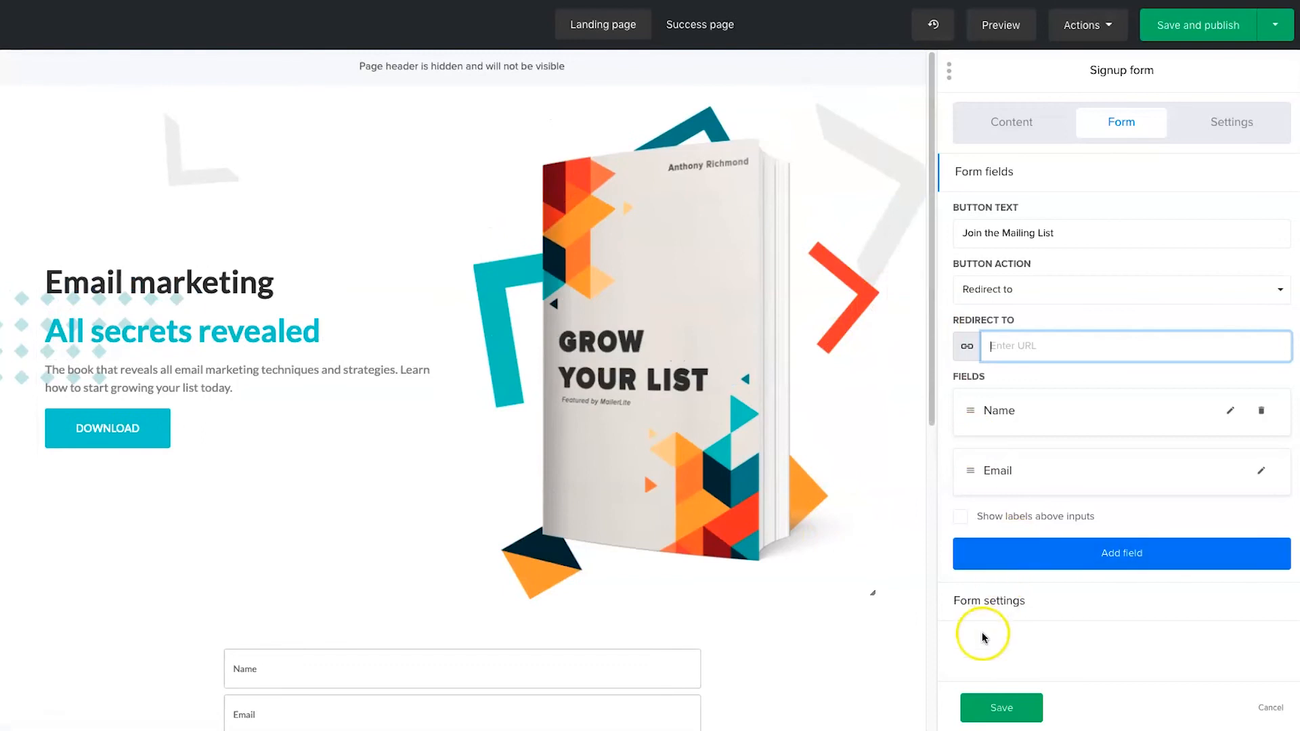
click(1001, 707)
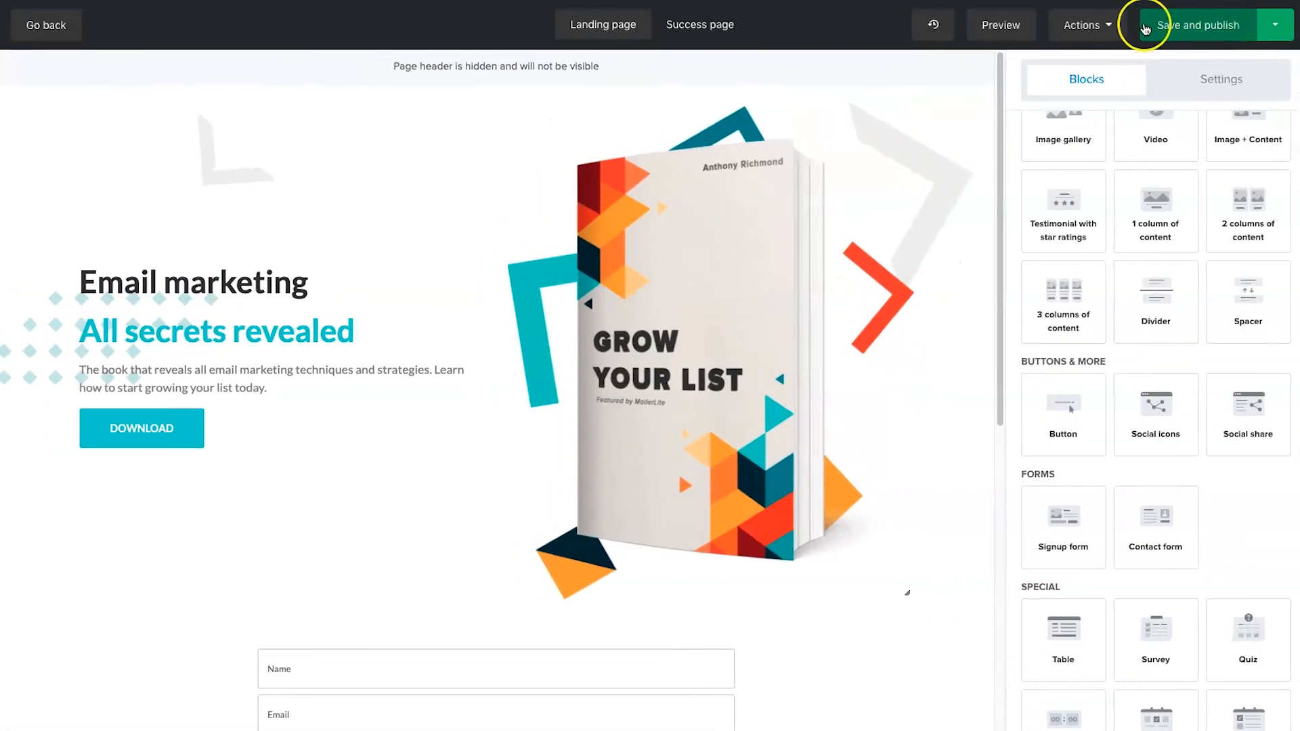
Check the page's extra actions and alternative save option, and save and publish the landing page
click(1100, 25)
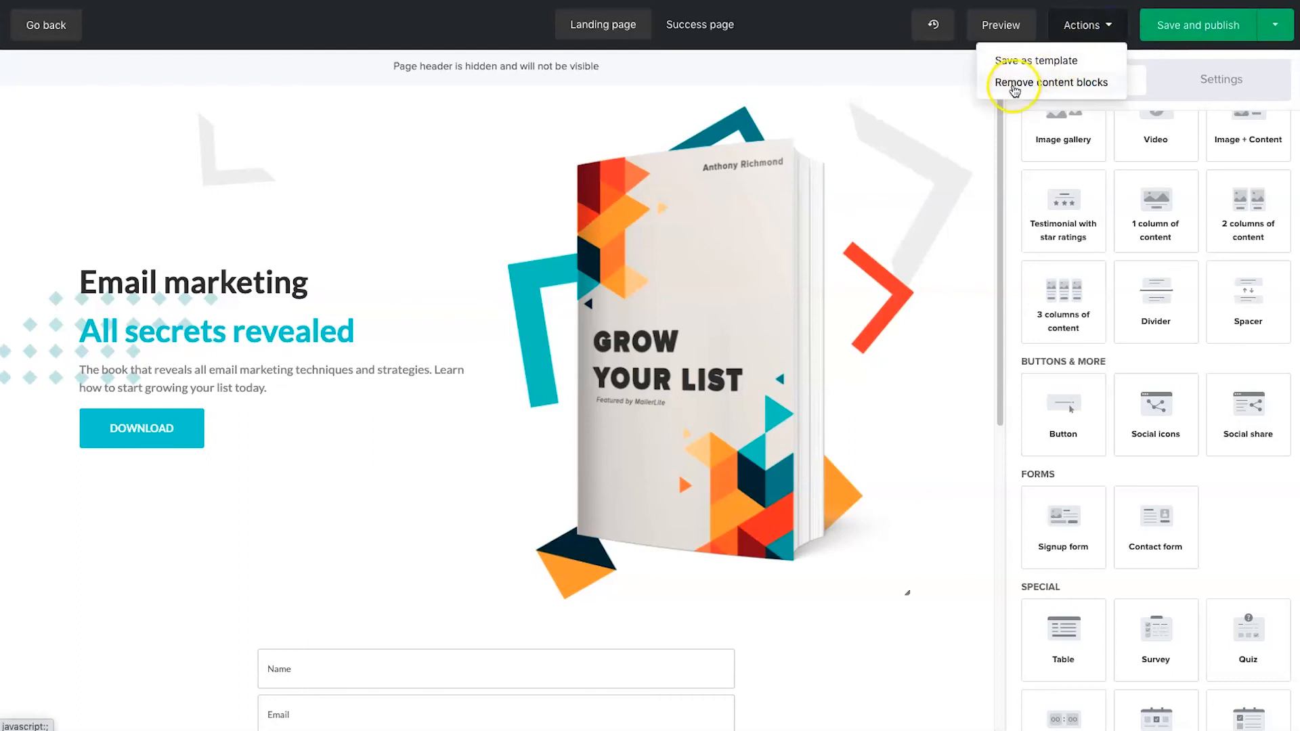
click(1274, 26)
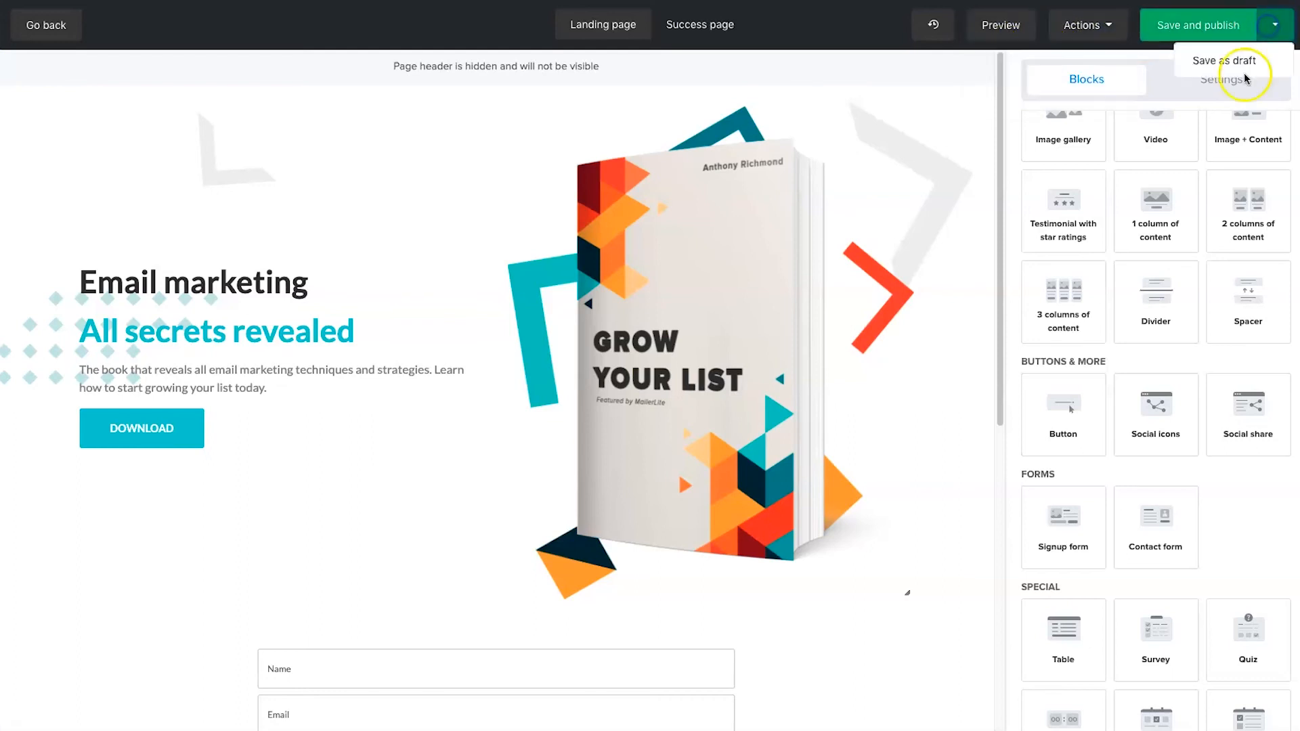
click(1185, 35)
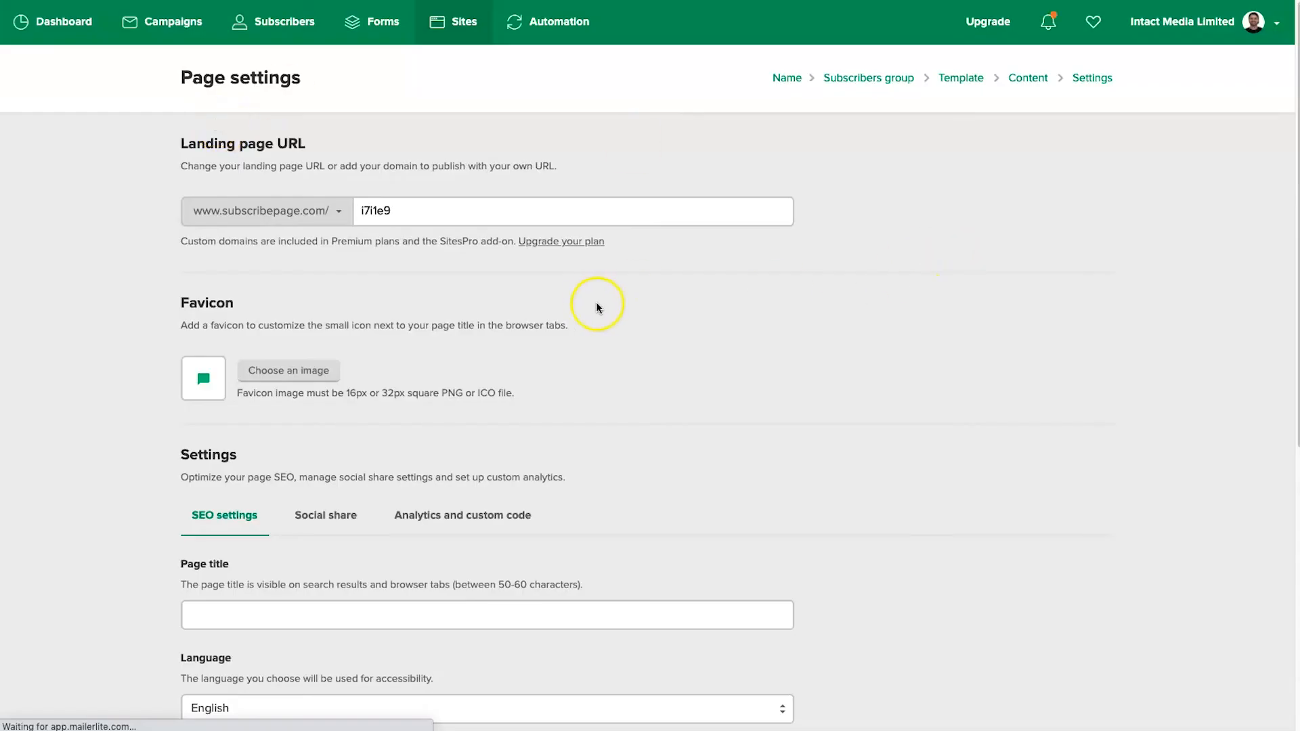
drag(299, 241, 435, 241)
click(436, 241)
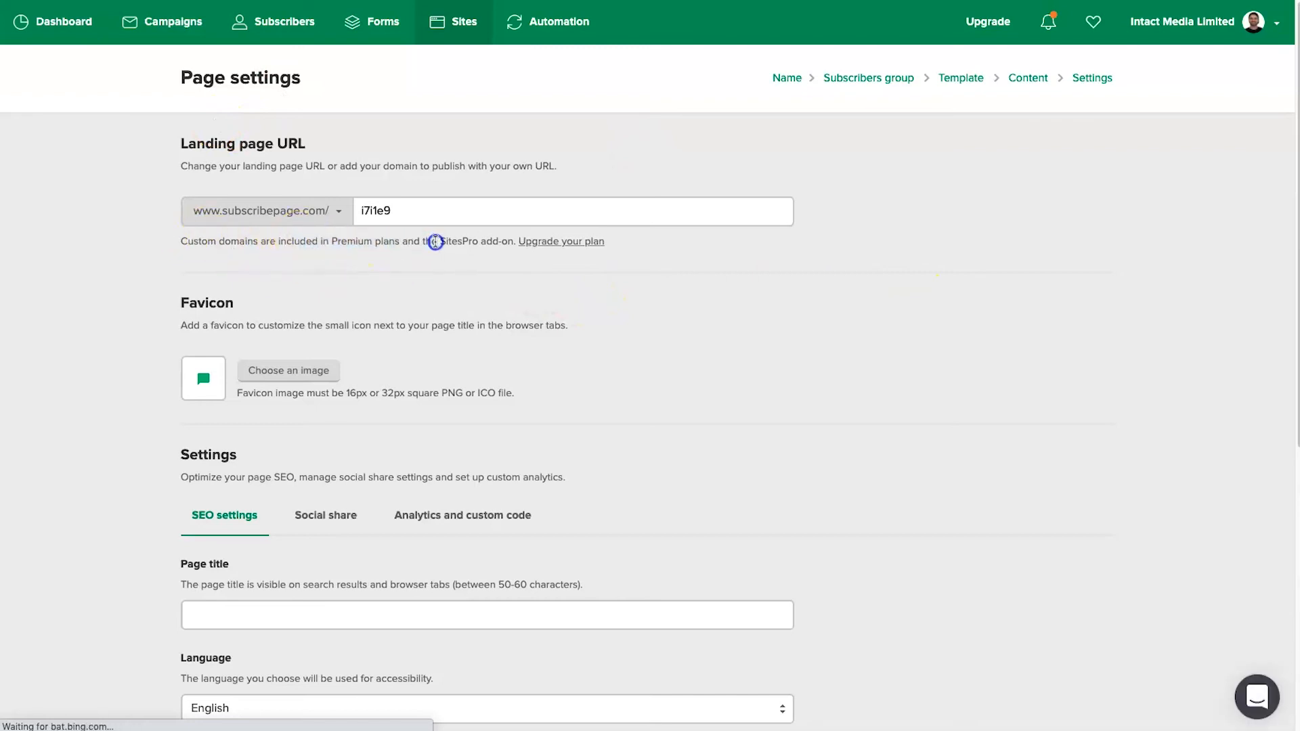
click(341, 211)
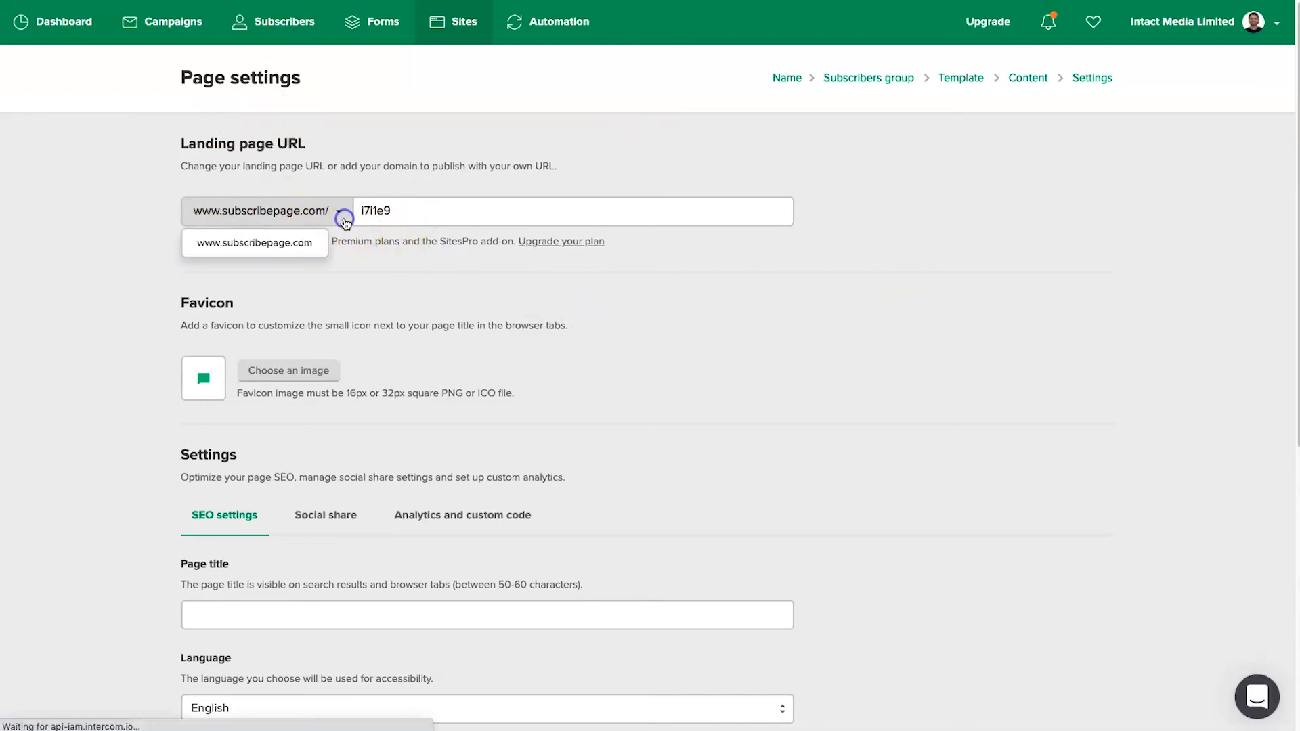
click(357, 264)
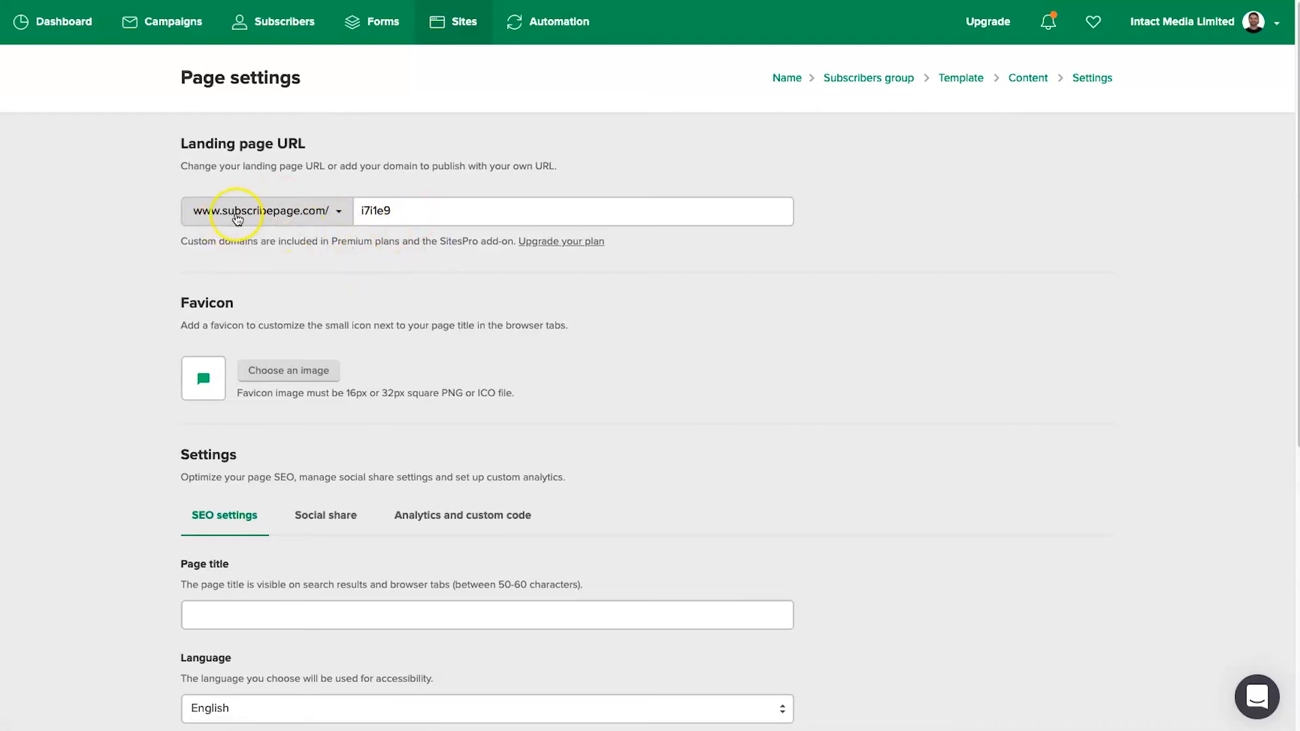
double_click(374, 214)
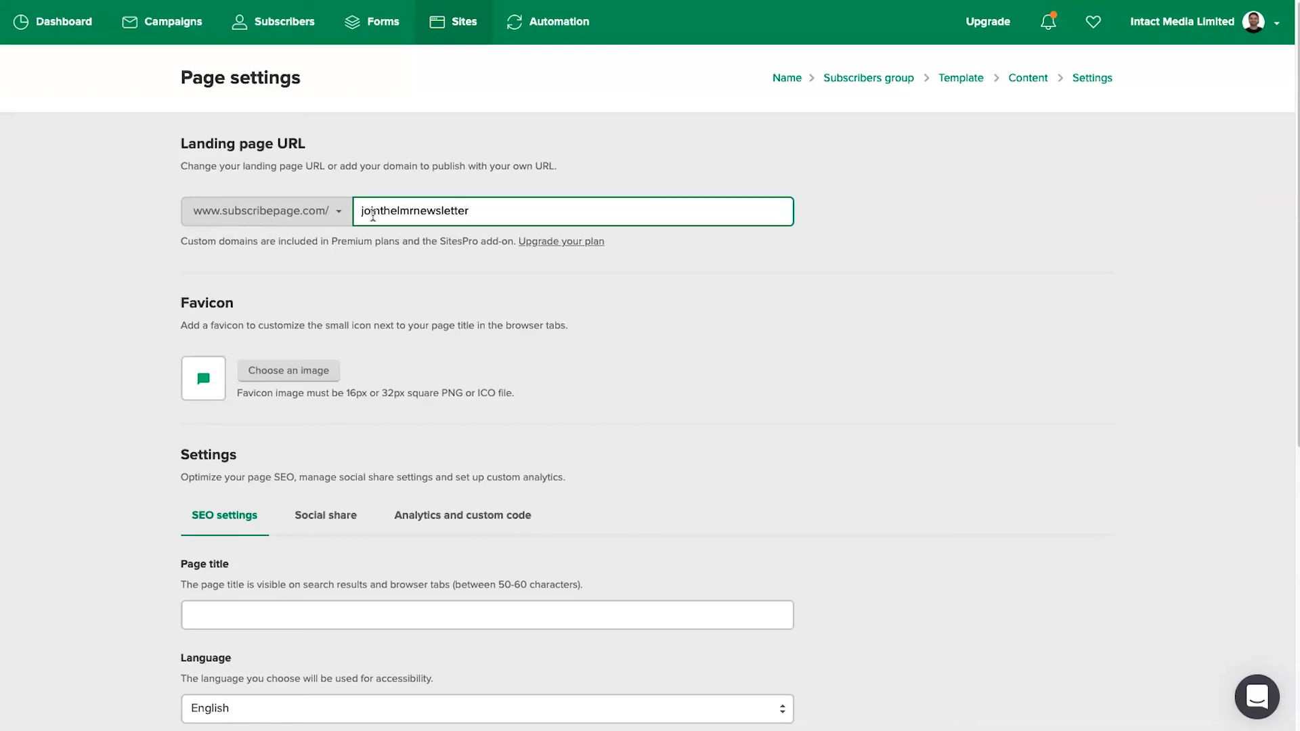
click(580, 279)
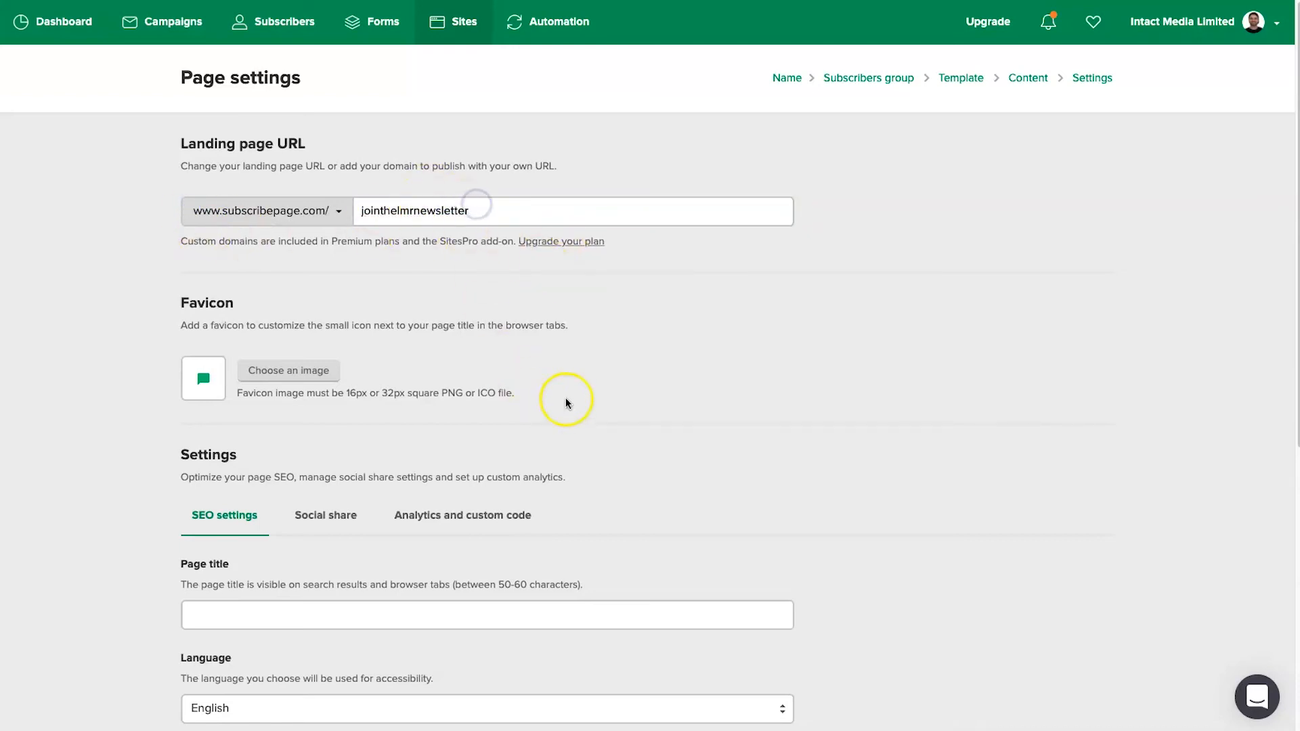
Enter "Join the LMR Newsletter" as the page title in the SEO settings
scroll(566, 398, down, 1)
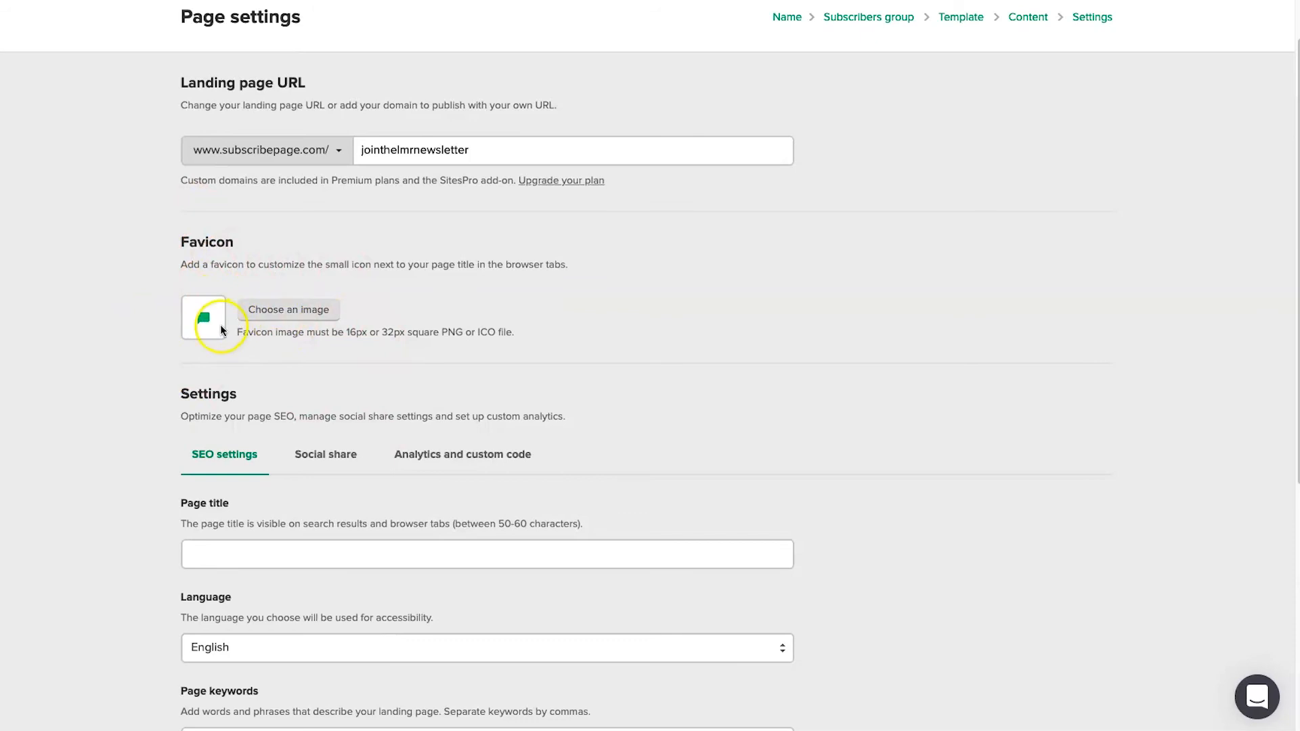
scroll(247, 326, down, 1)
scroll(252, 324, down, 2)
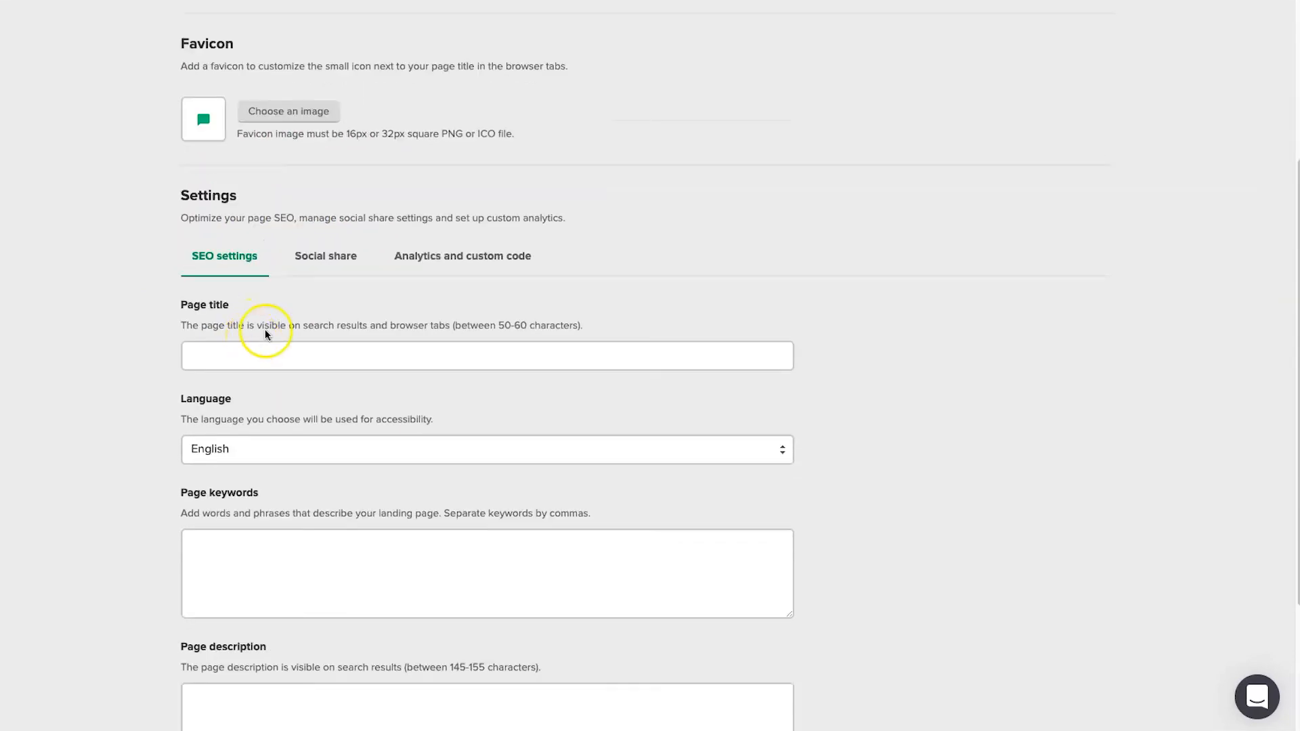
click(285, 354)
scroll(282, 339, down, 1)
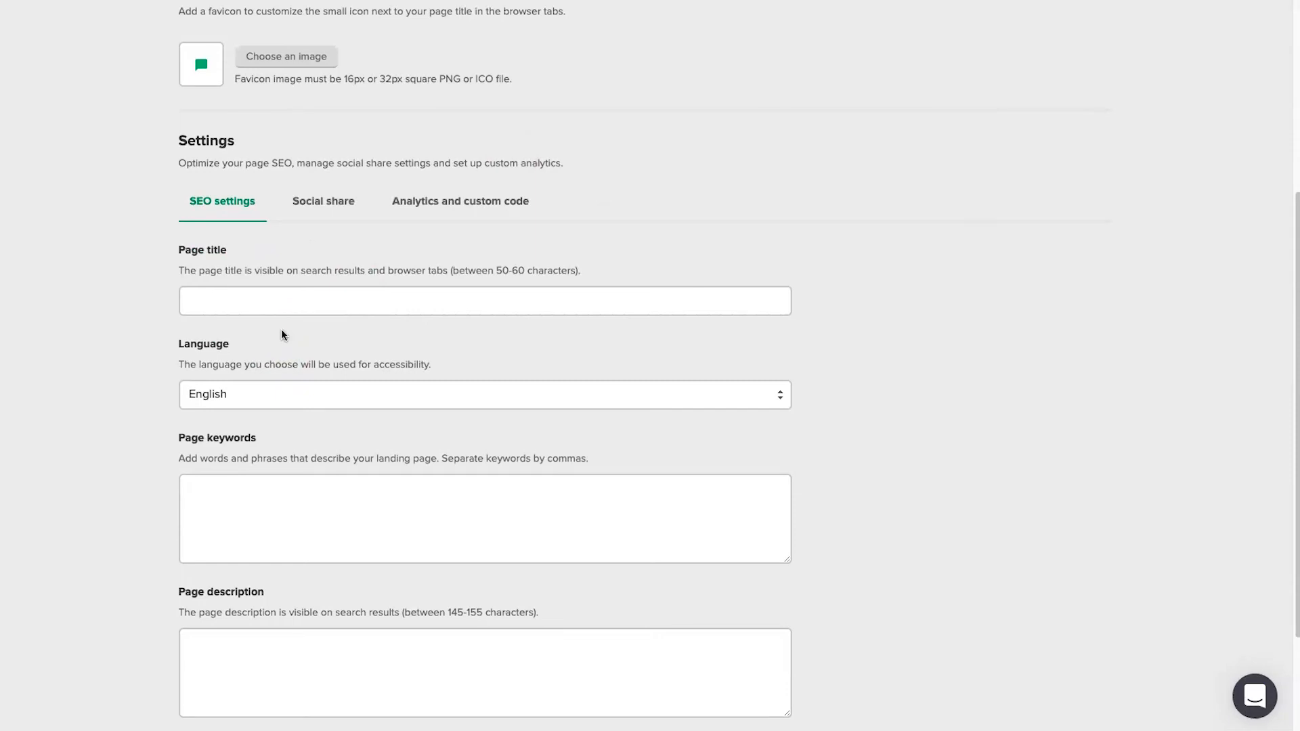
click(278, 313)
text(J)
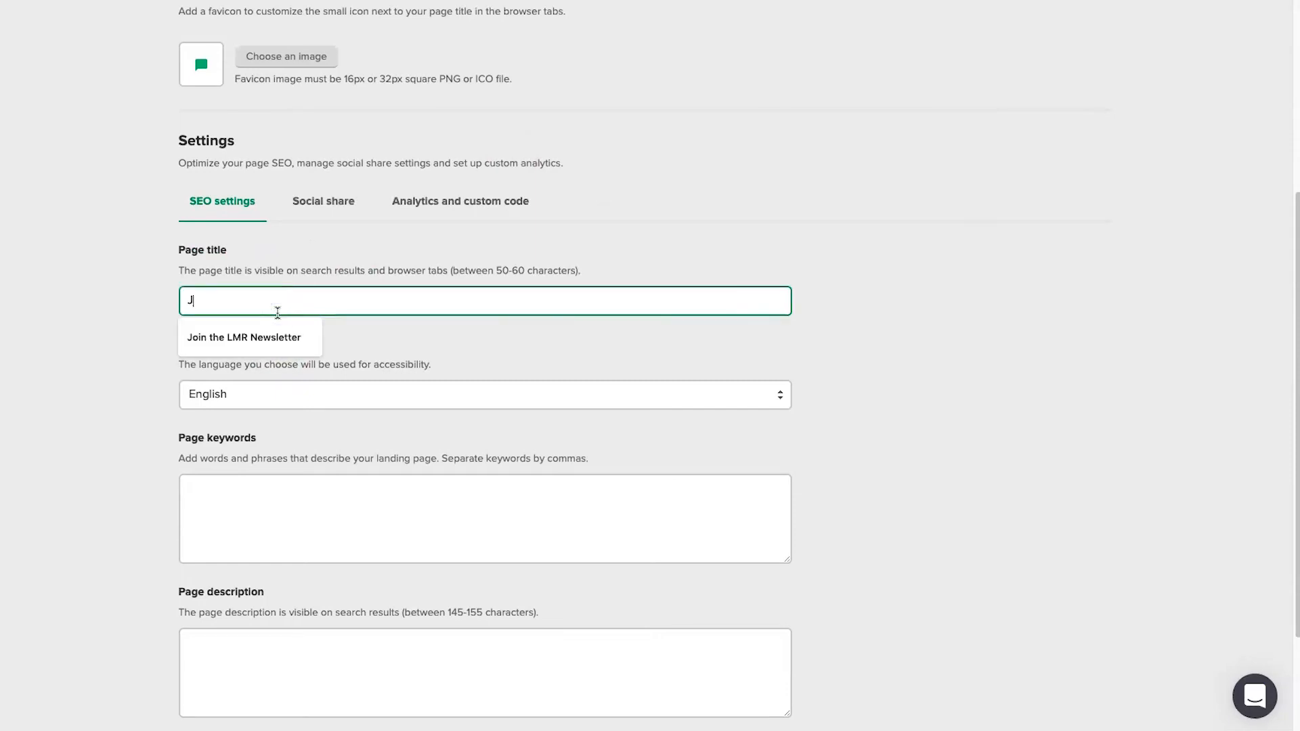
key(BackSpace)
text(Join the LMR)
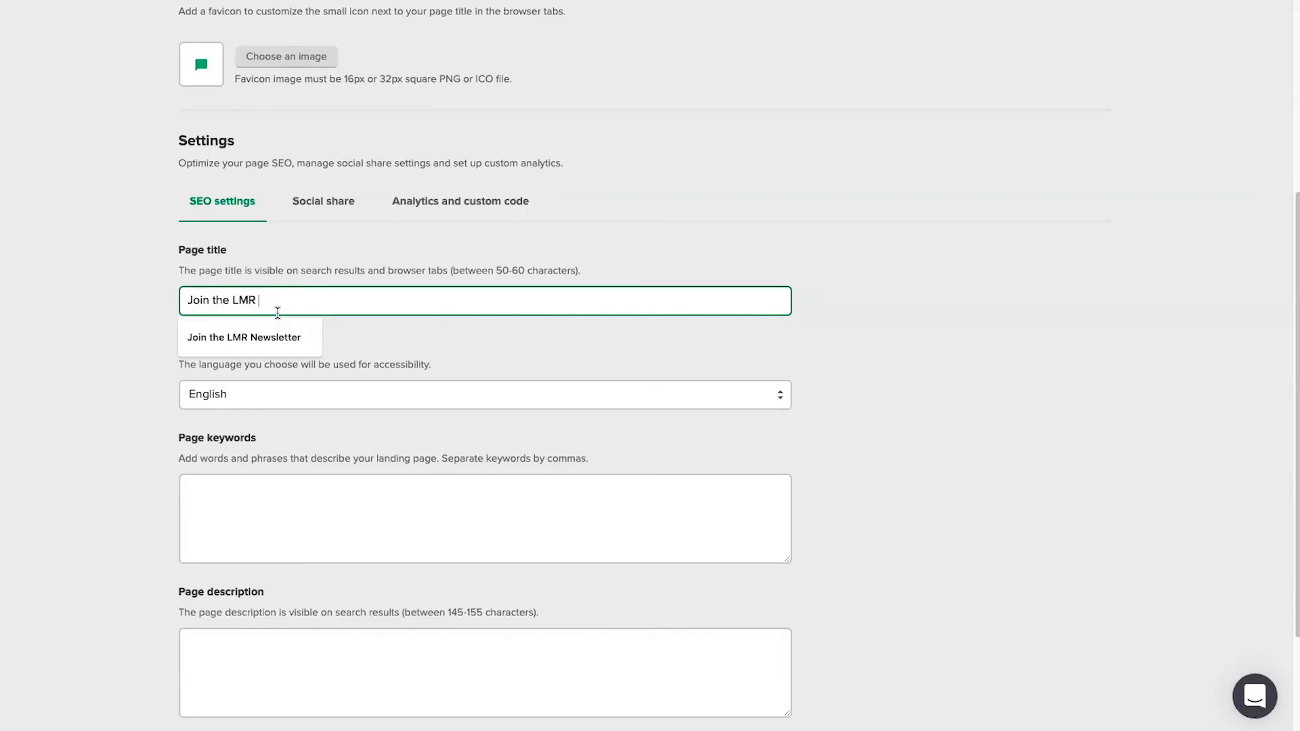
key(Down)
key(Tab)
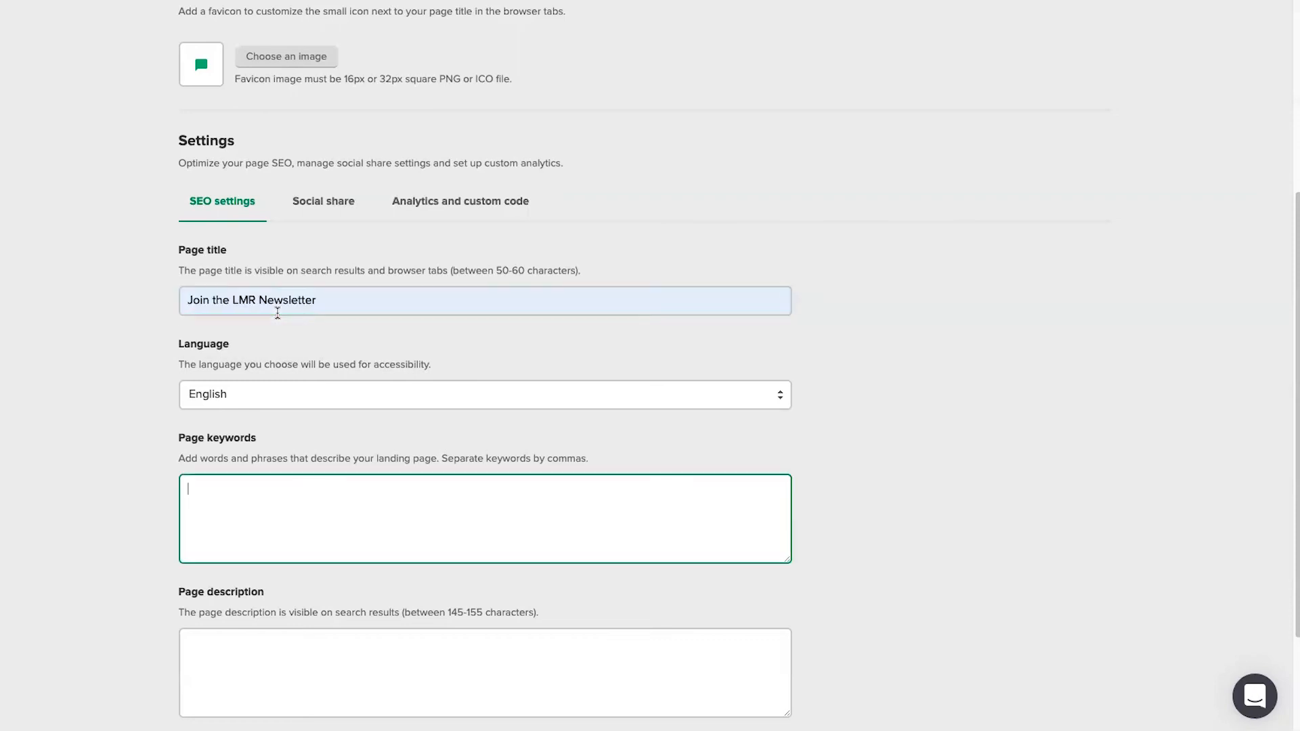
Check the page title, keywords and description fields in the landing page's SEO settings
click(383, 309)
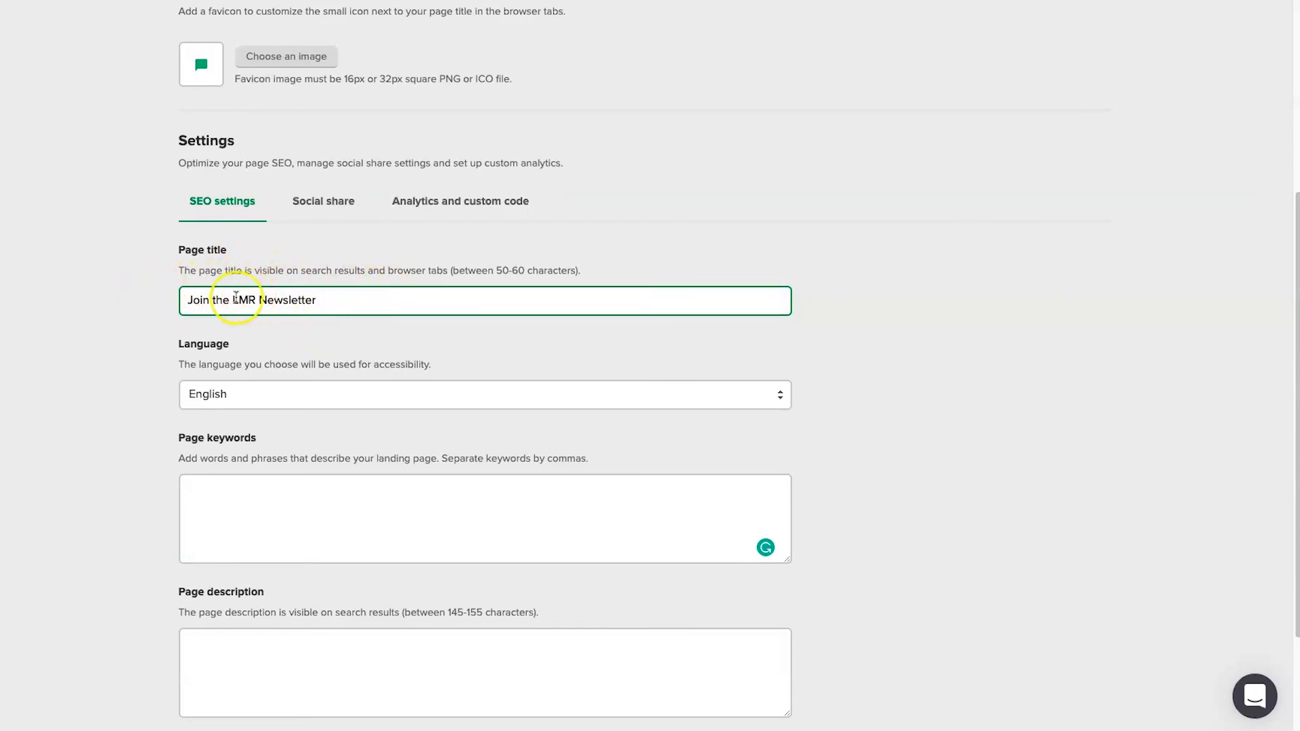
drag(185, 296, 343, 301)
click(343, 300)
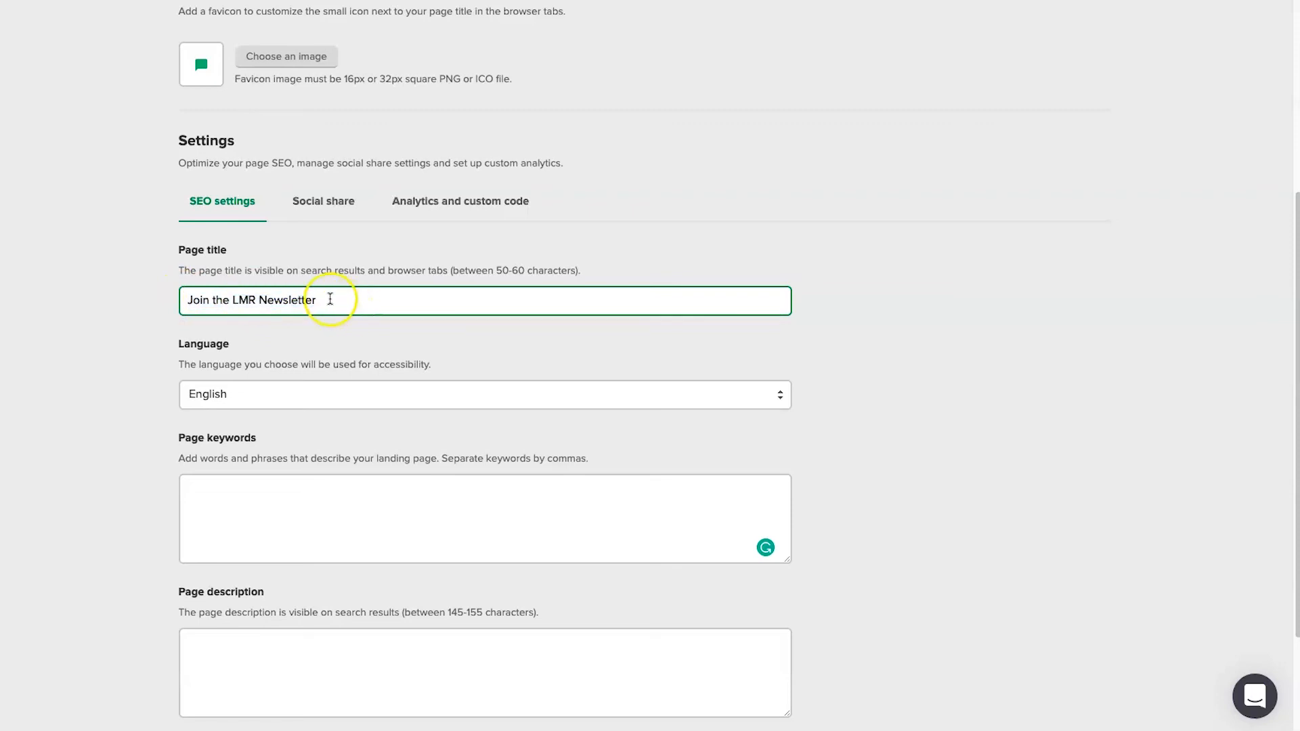
click(319, 679)
scroll(320, 679, down, 2)
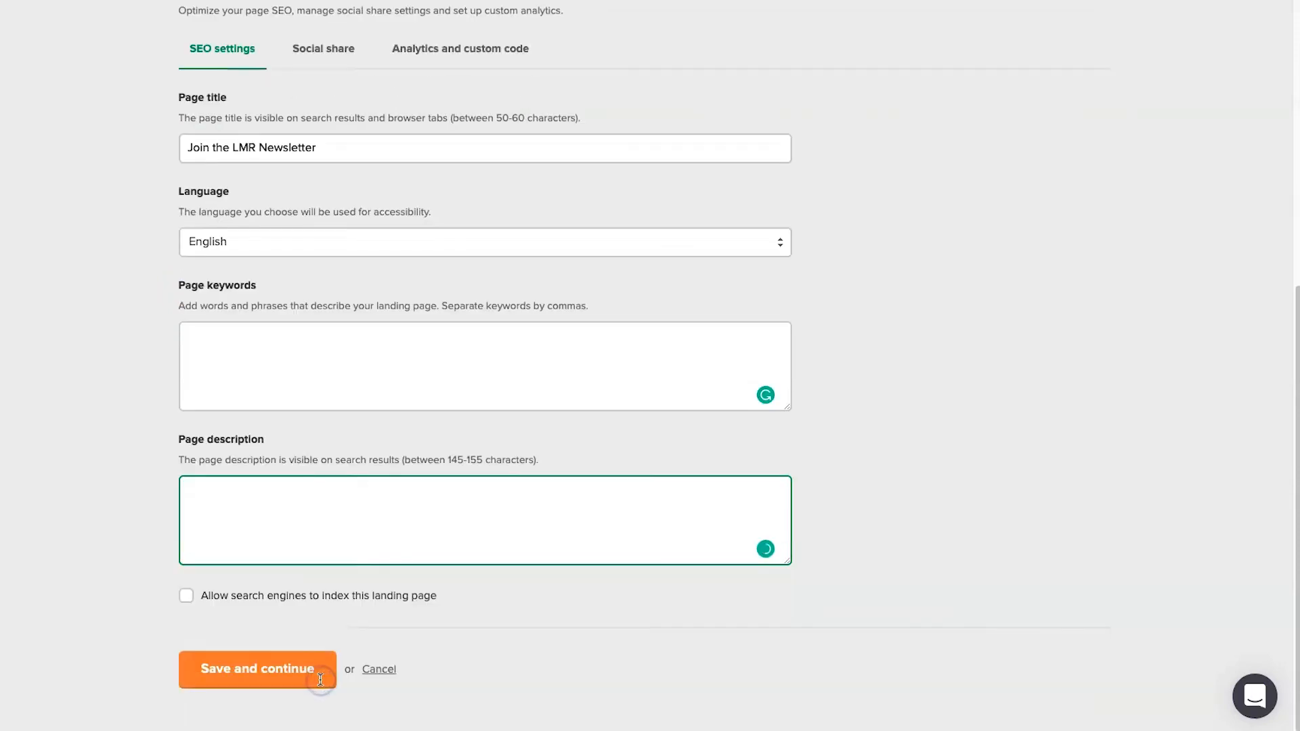
scroll(322, 675, up, 4)
scroll(302, 566, down, 3)
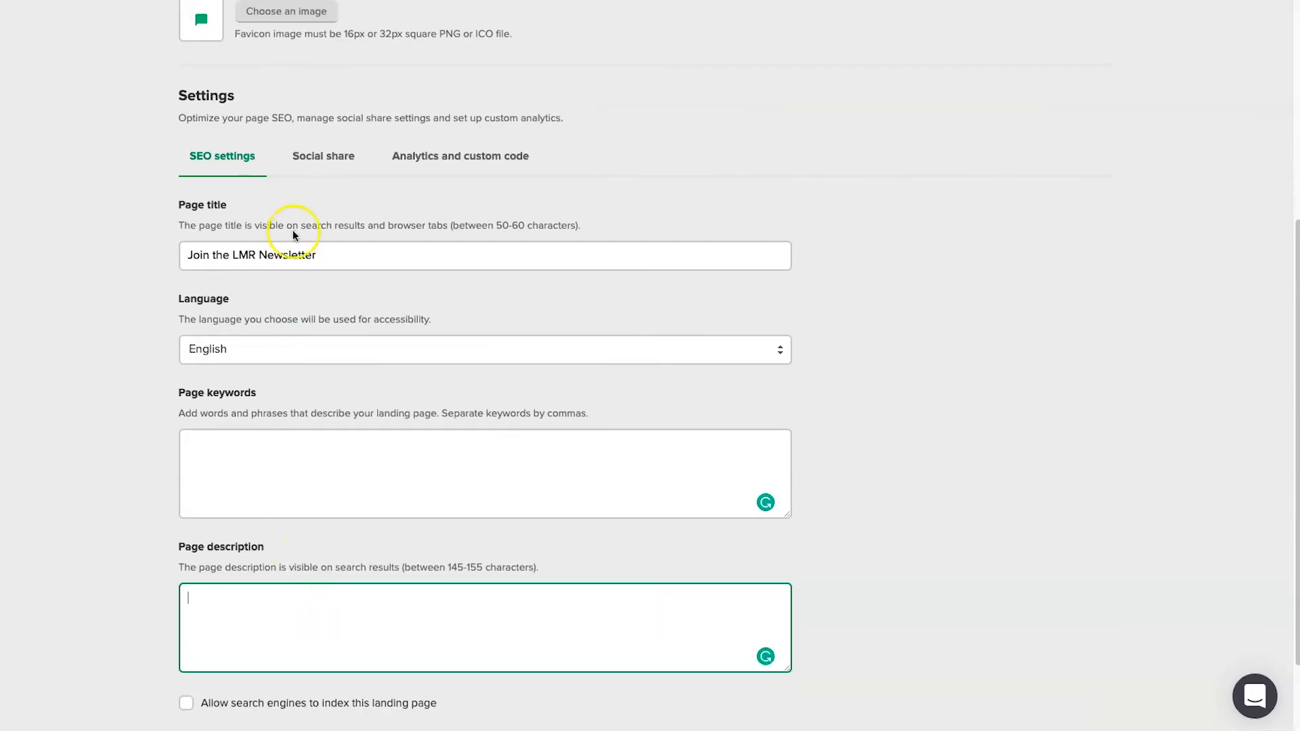
Check the Social share and Analytics and custom code settings, and save the landing page settings
click(317, 157)
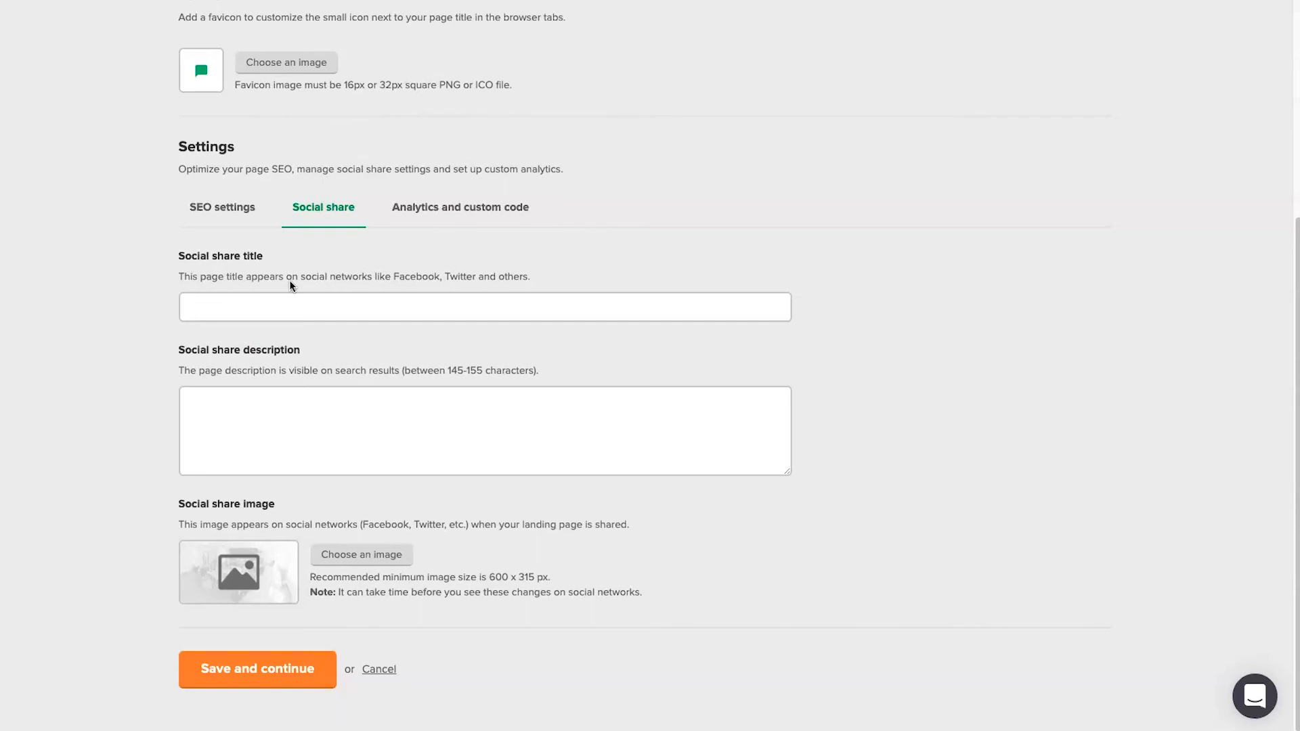
click(213, 304)
click(218, 406)
click(418, 209)
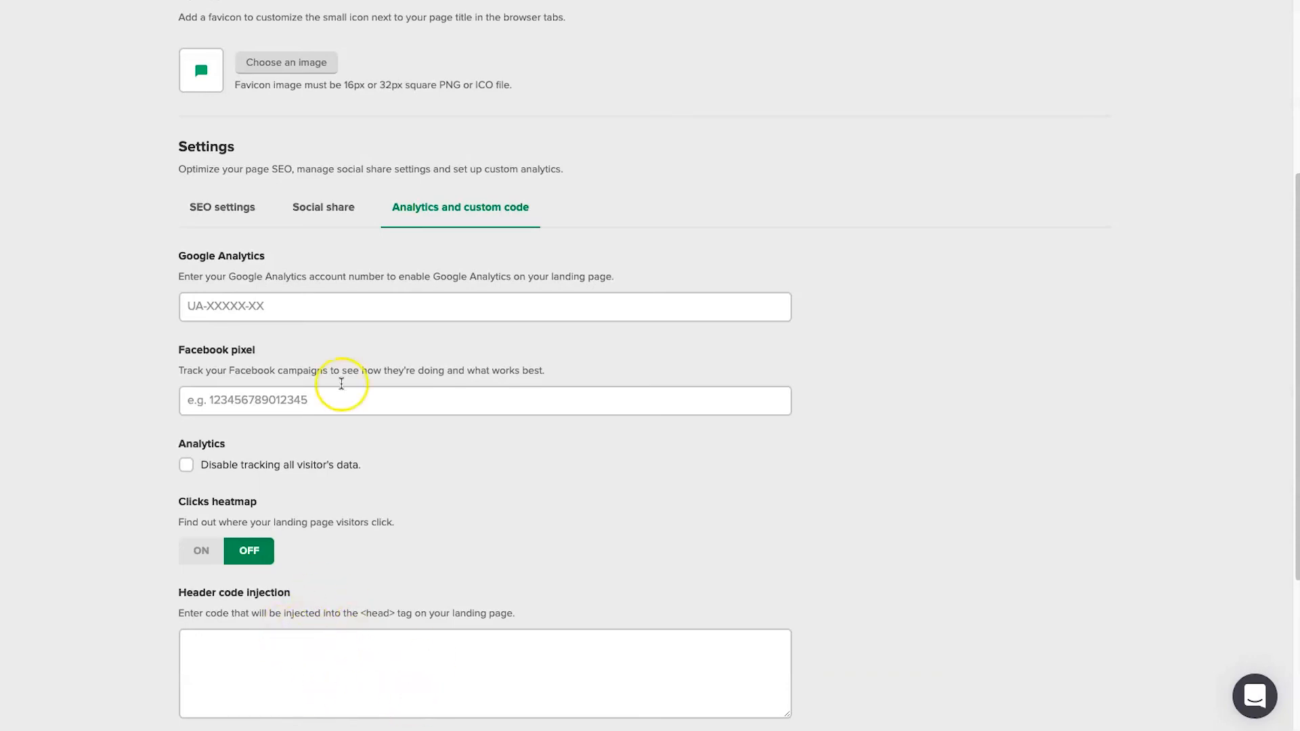
scroll(341, 383, down, 4)
click(273, 675)
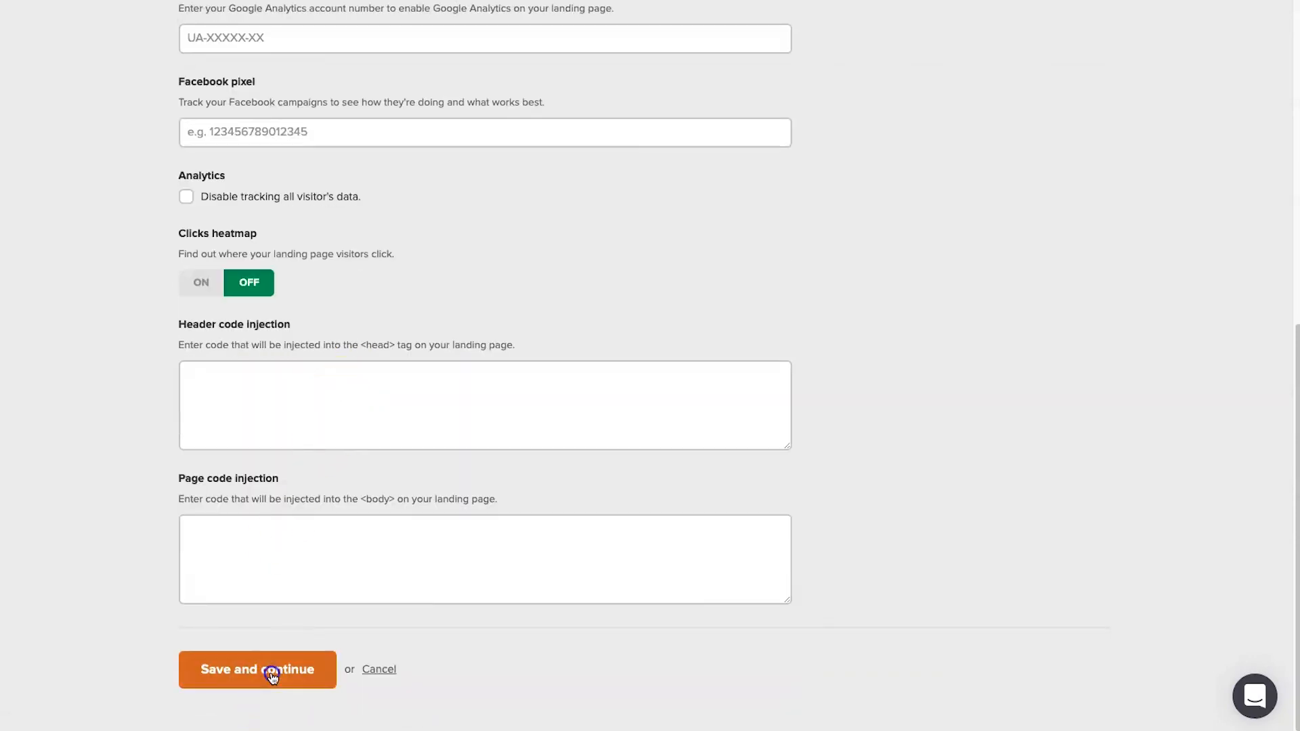
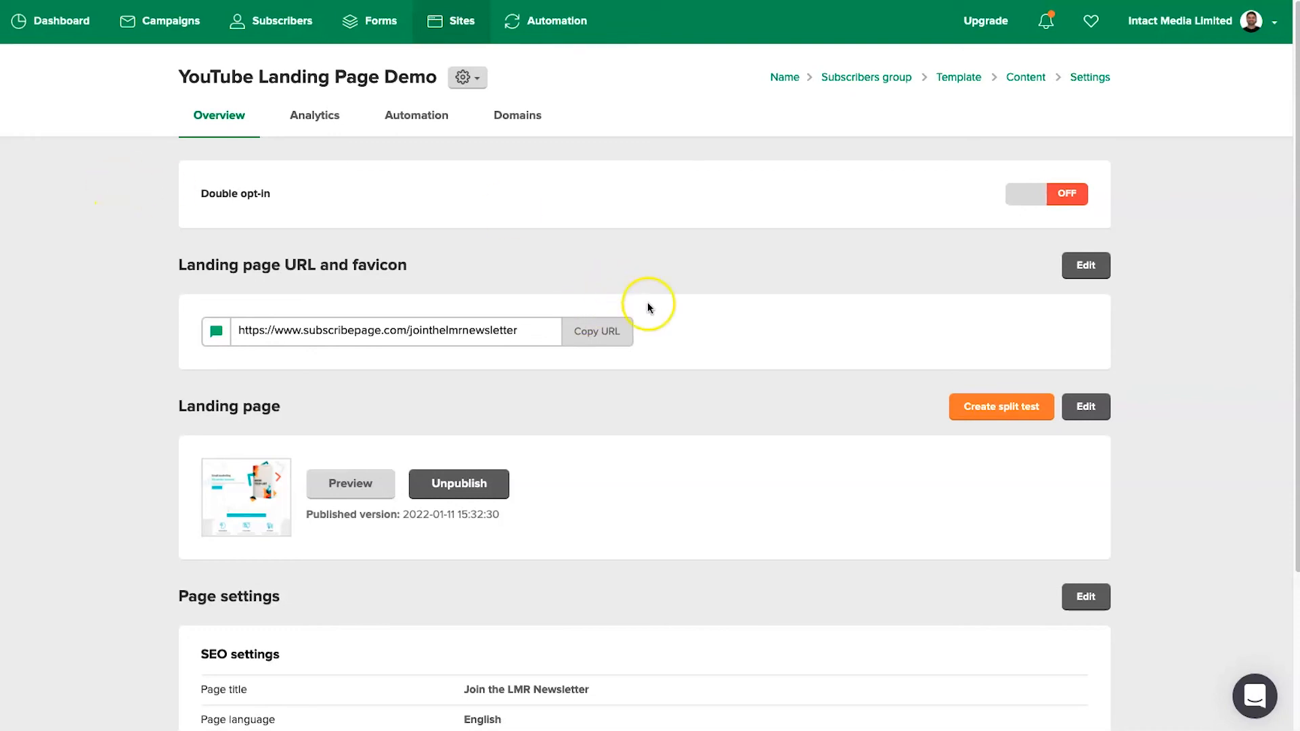
Turn double opt-in on for the landing page and switch it back off
drag(211, 197, 294, 196)
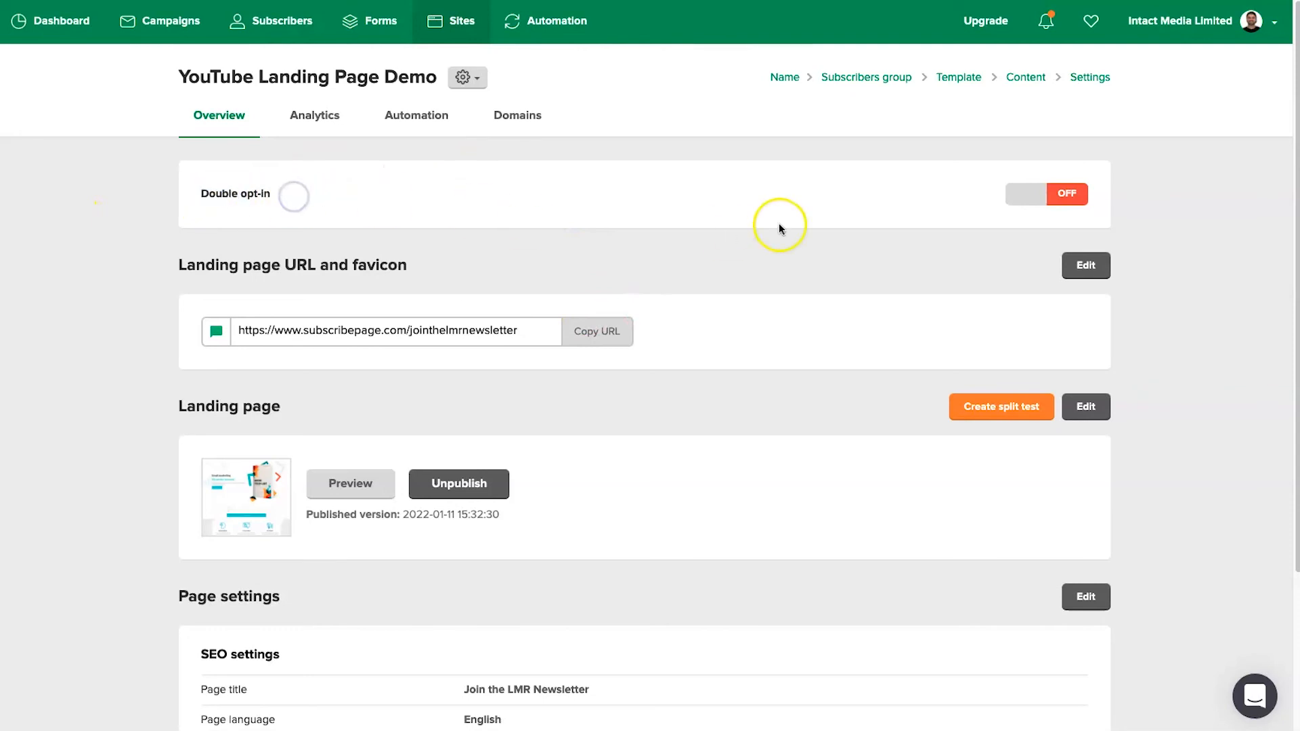
click(1028, 195)
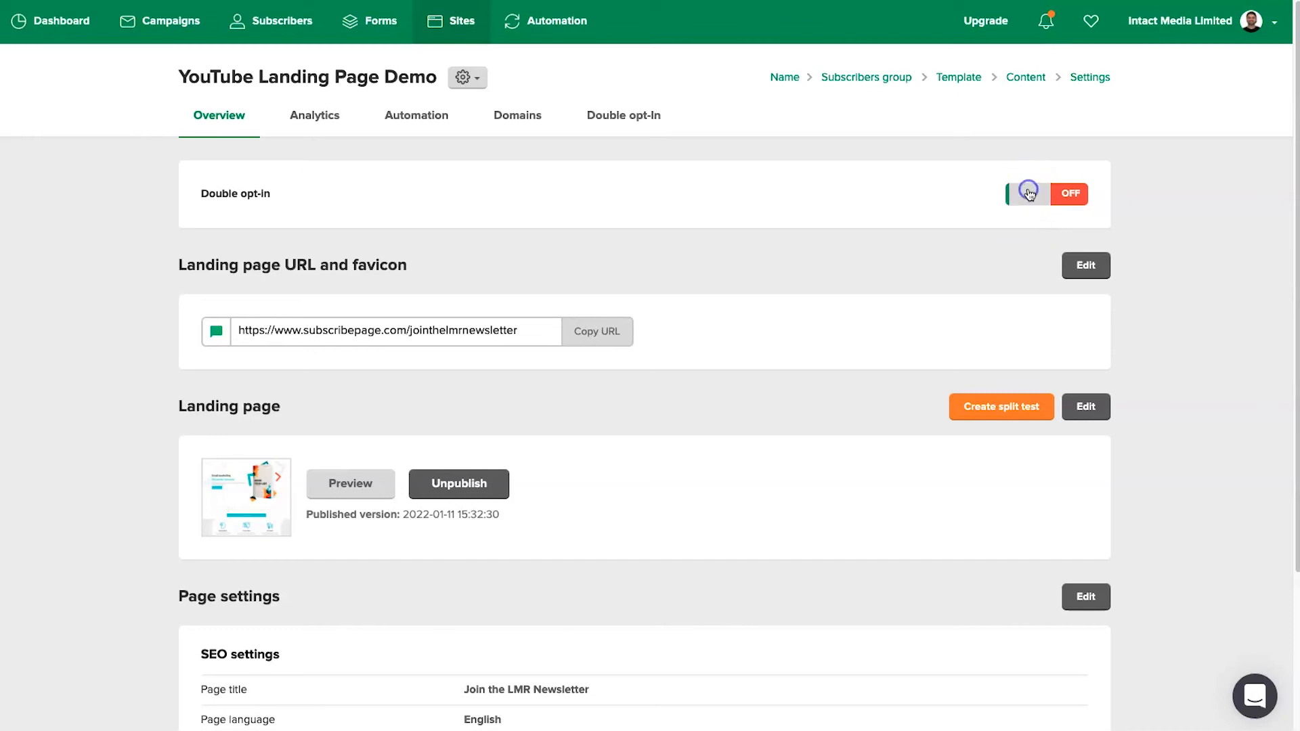
click(1079, 196)
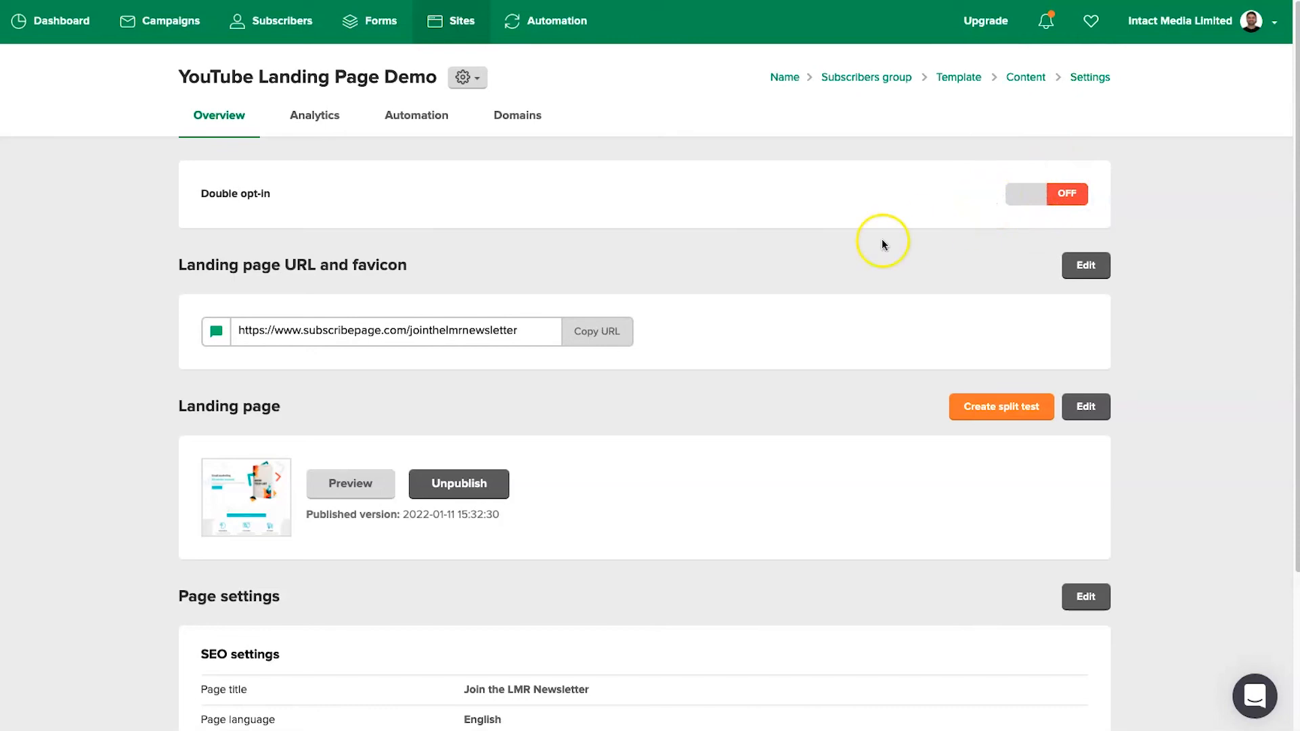
Look through the landing page overview, open the published page from its subscribepage.com address and examine its content and signup form
scroll(403, 486, down, 2)
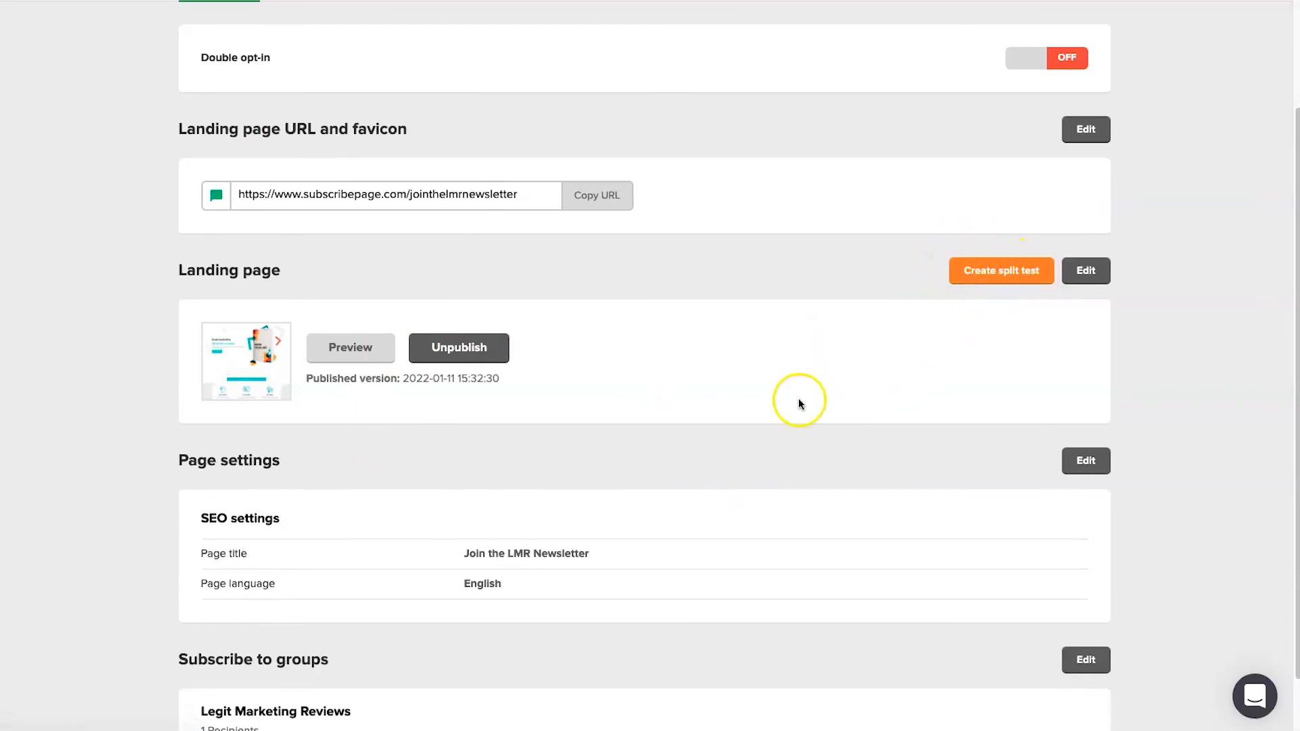
scroll(760, 400, down, 1)
scroll(876, 400, up, 3)
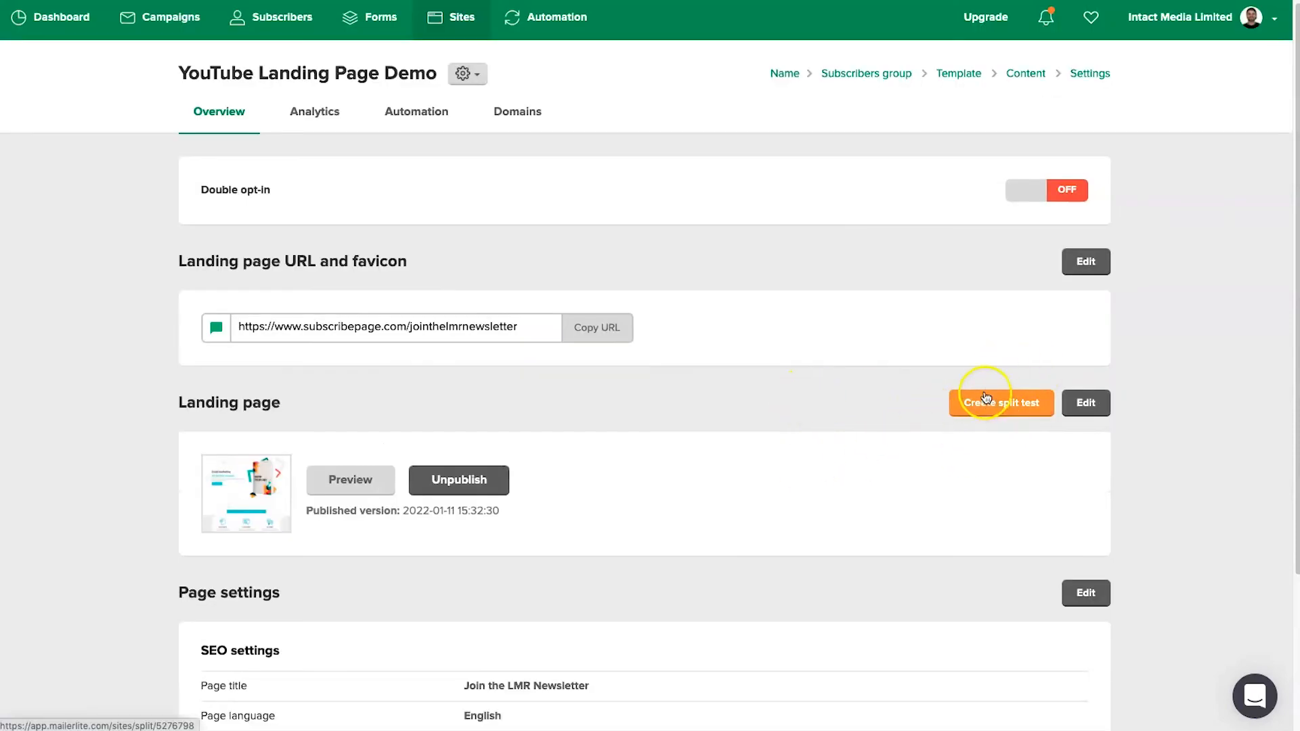
scroll(802, 441, down, 3)
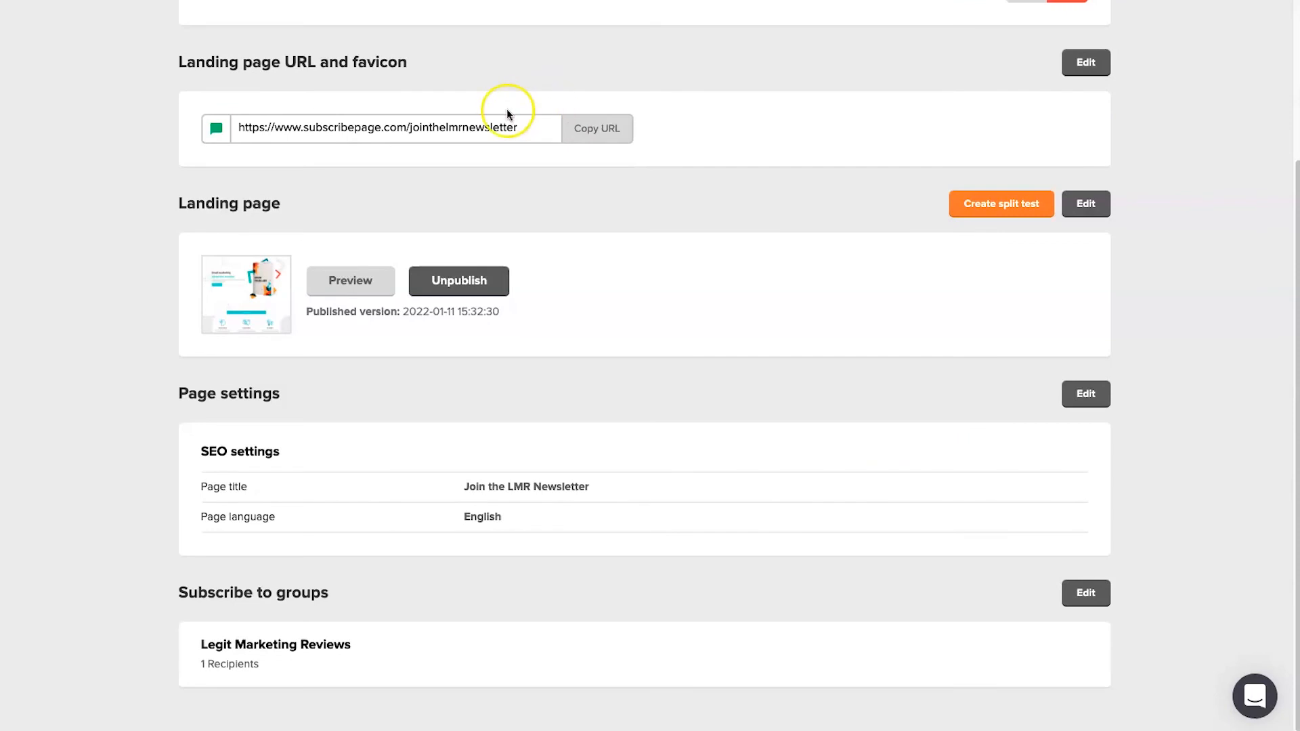
drag(525, 125, 255, 126)
right_click(287, 125)
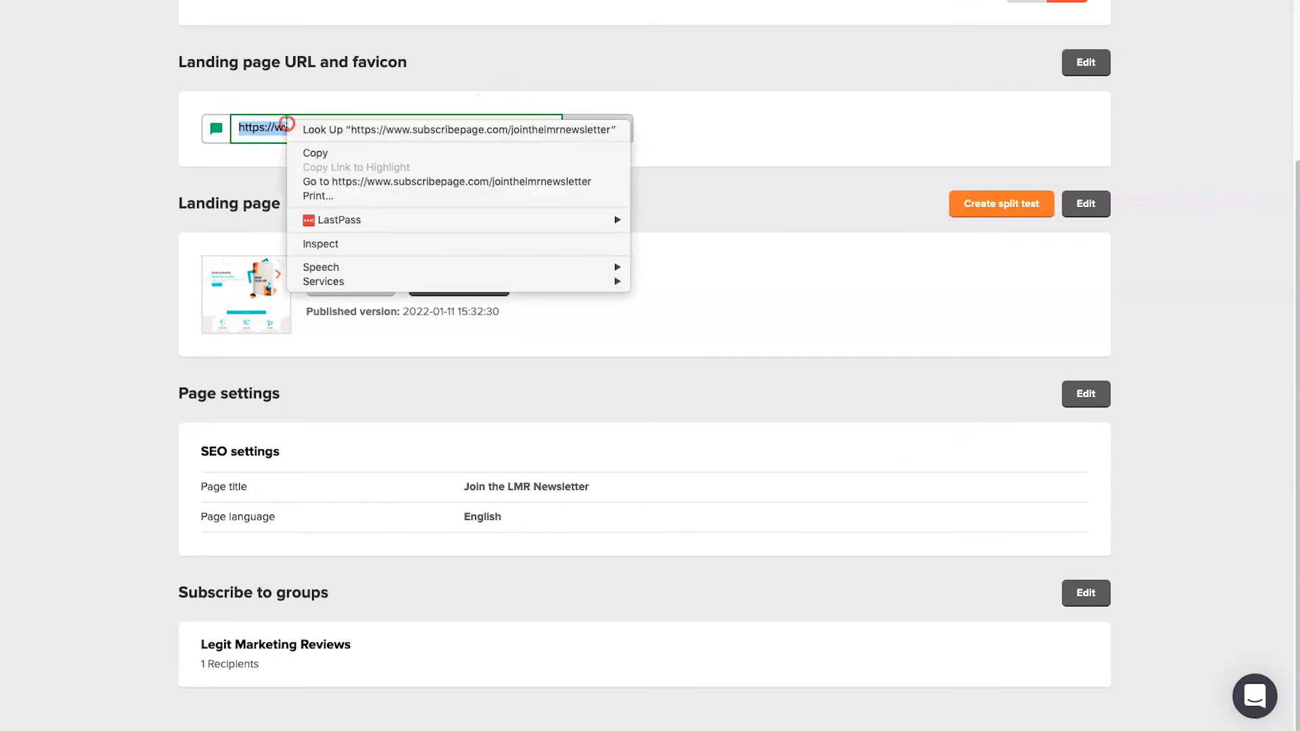
click(337, 181)
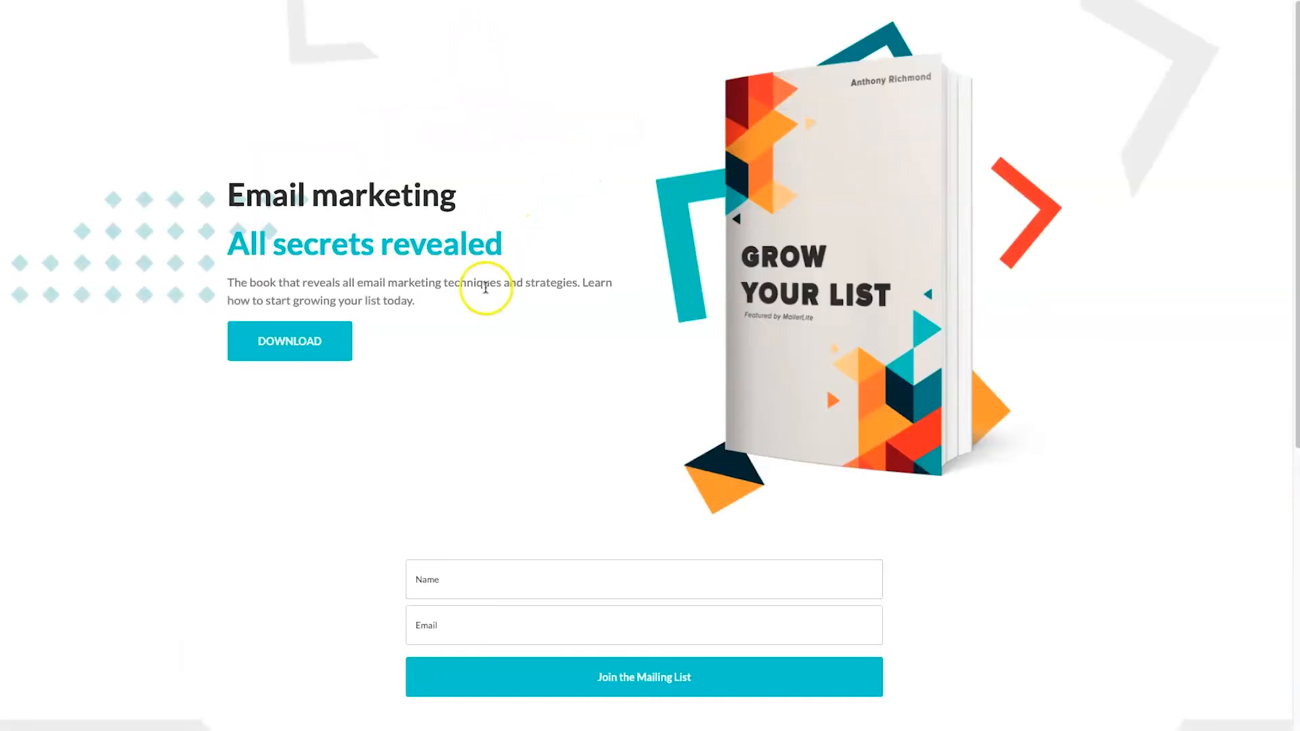
scroll(484, 290, down, 7)
scroll(503, 273, up, 2)
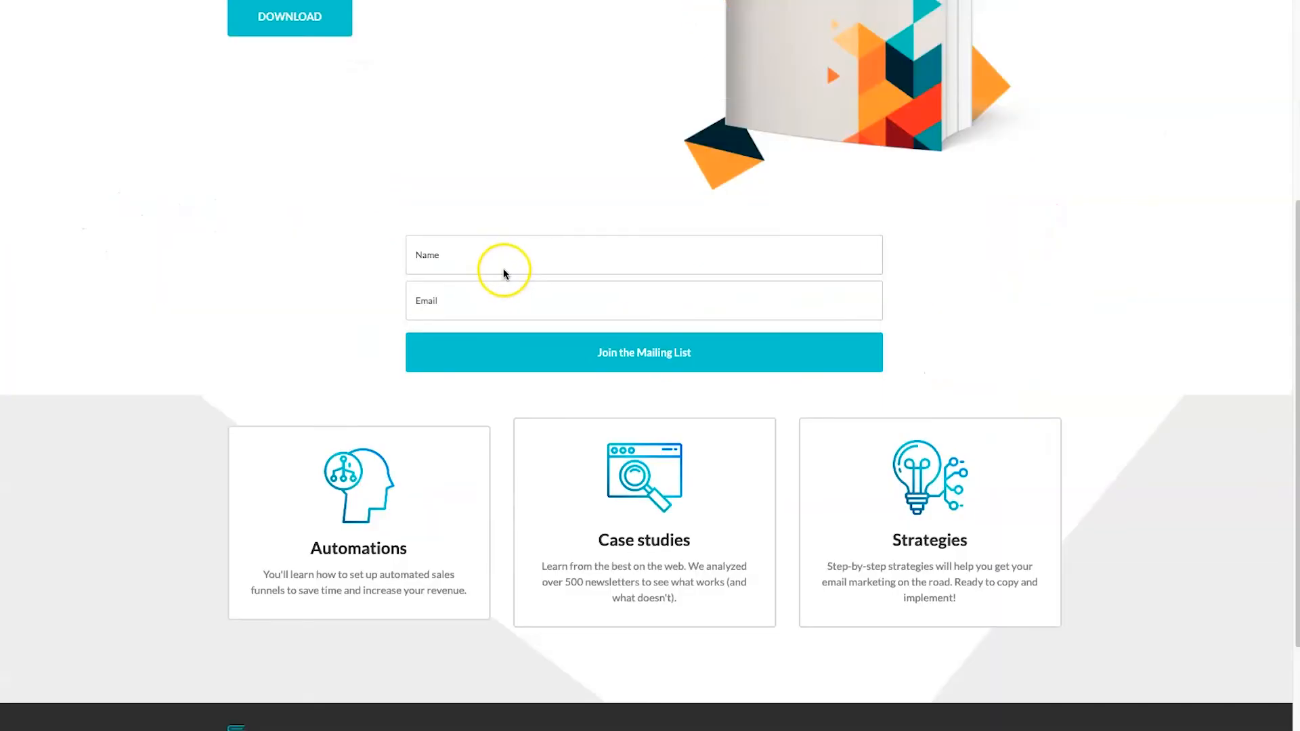
scroll(503, 273, up, 3)
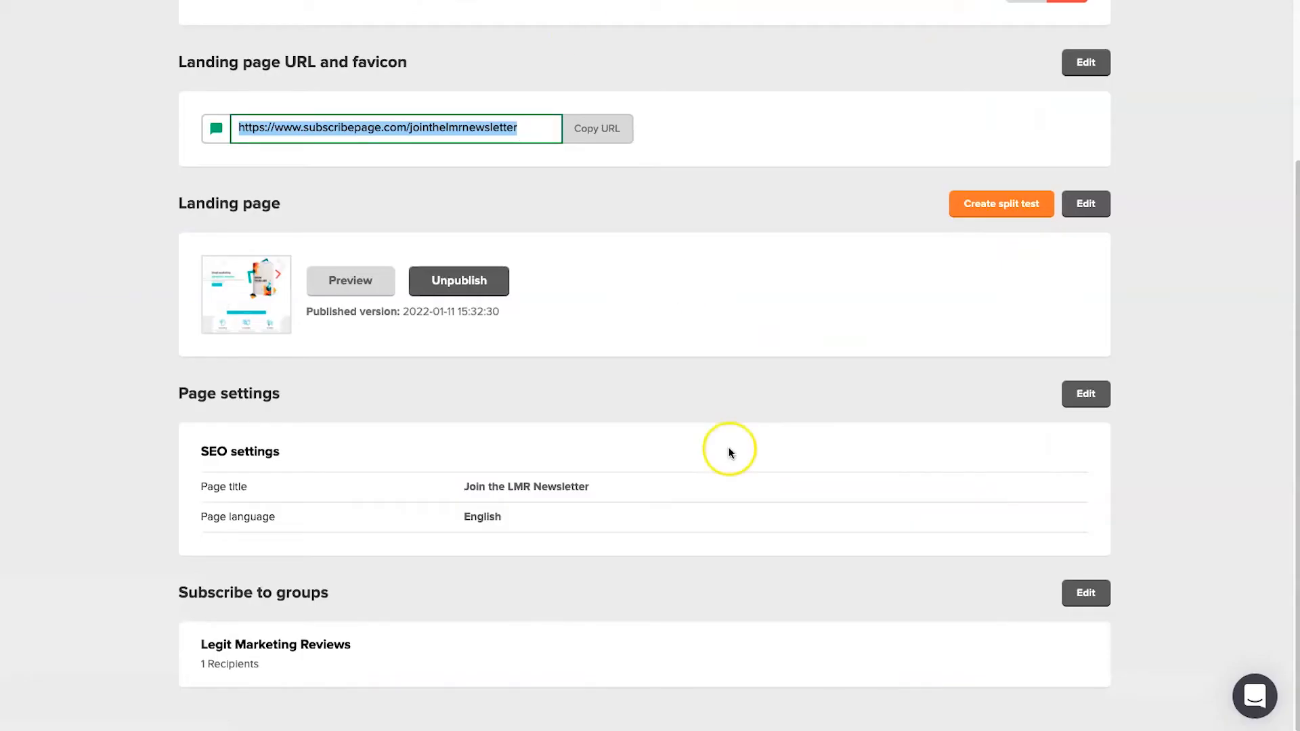
Examine the landing page's analytics, including visitors, subscribers collected, conversion, daily stats and the subscriber list
click(732, 429)
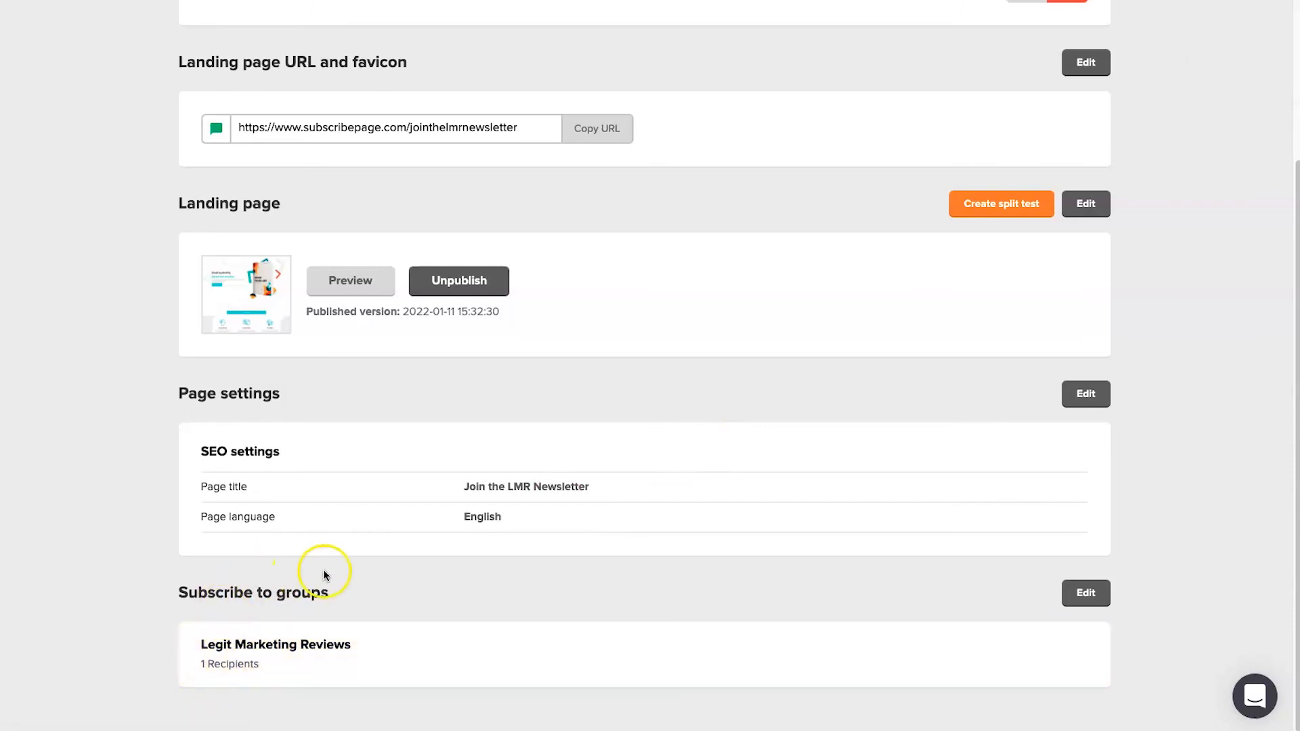
scroll(252, 656, up, 3)
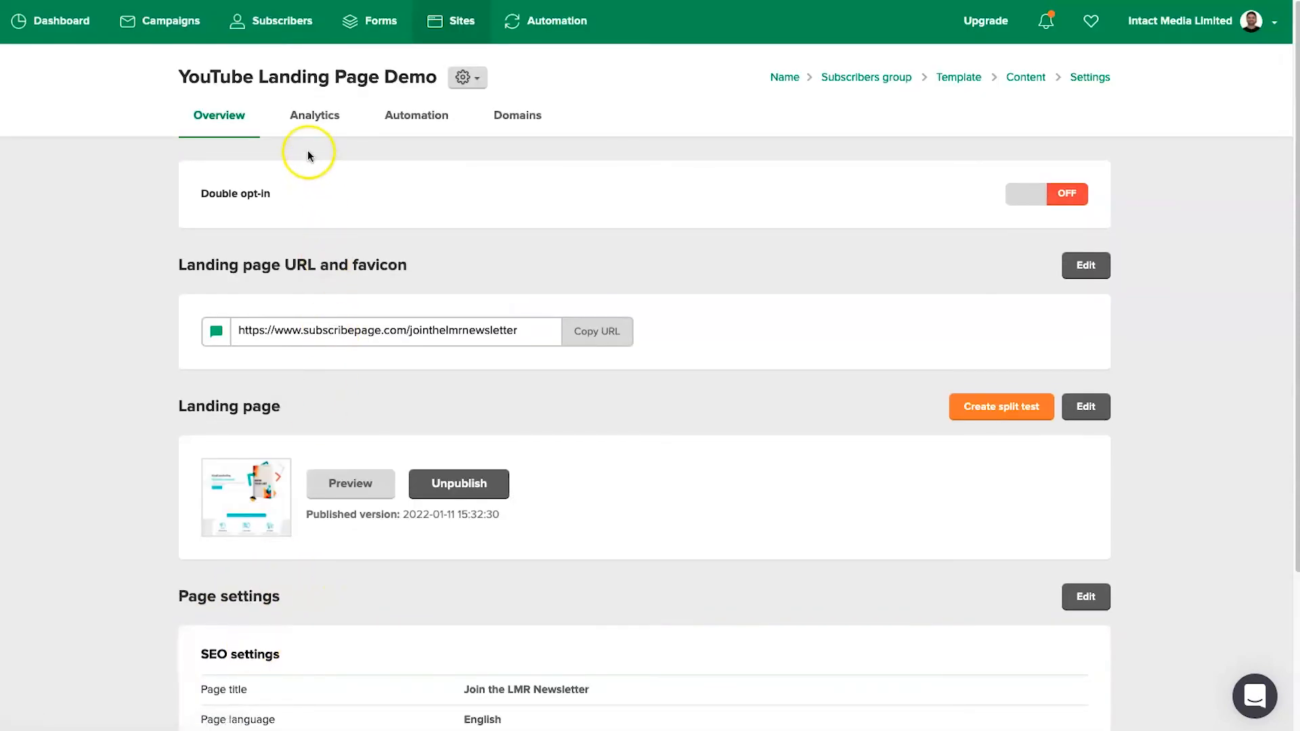
click(309, 129)
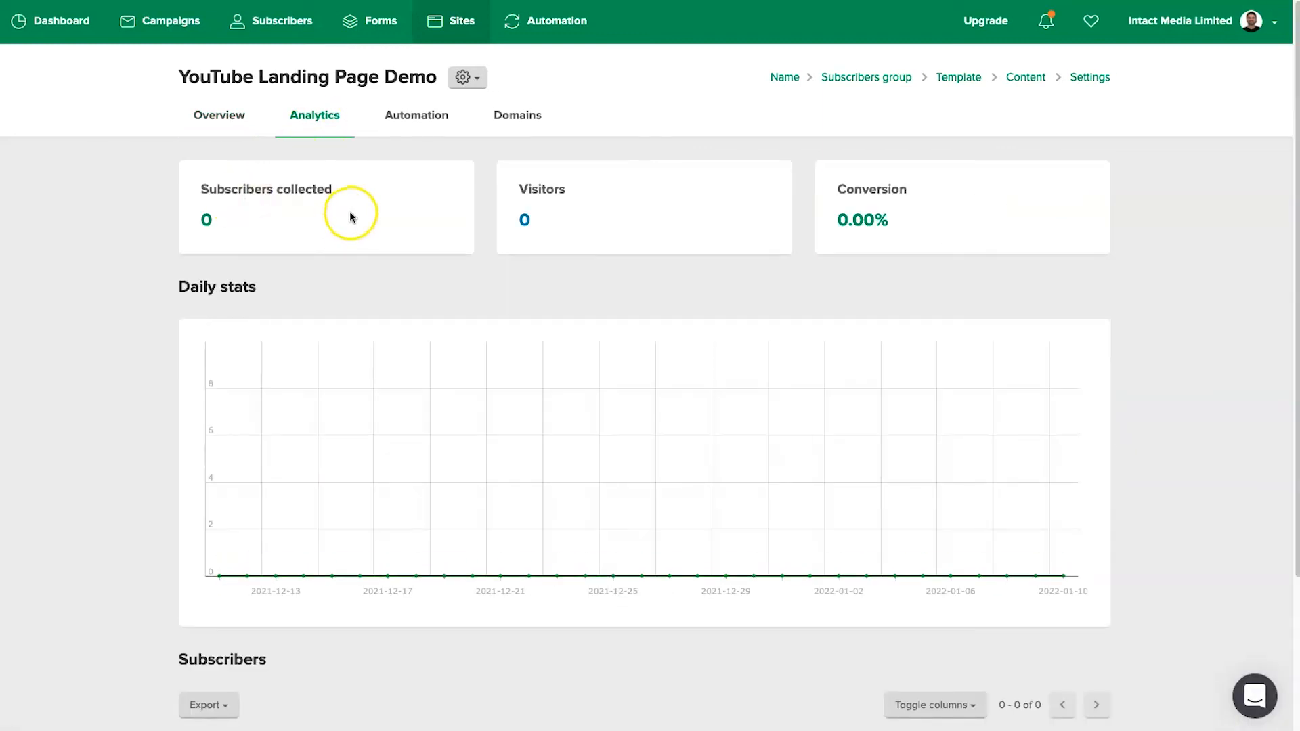
drag(568, 223, 496, 228)
click(540, 200)
drag(230, 218, 194, 221)
click(234, 210)
drag(952, 221, 765, 217)
click(827, 221)
scroll(644, 356, down, 2)
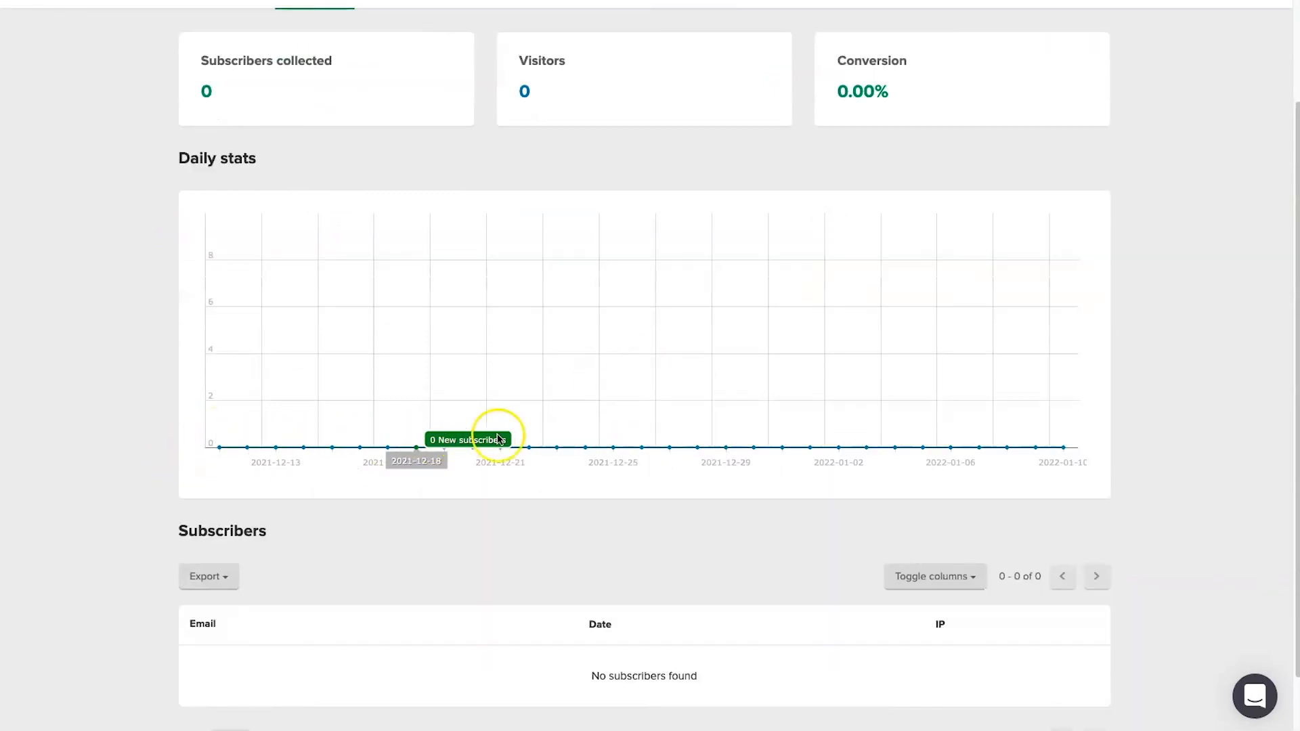
scroll(677, 591, down, 1)
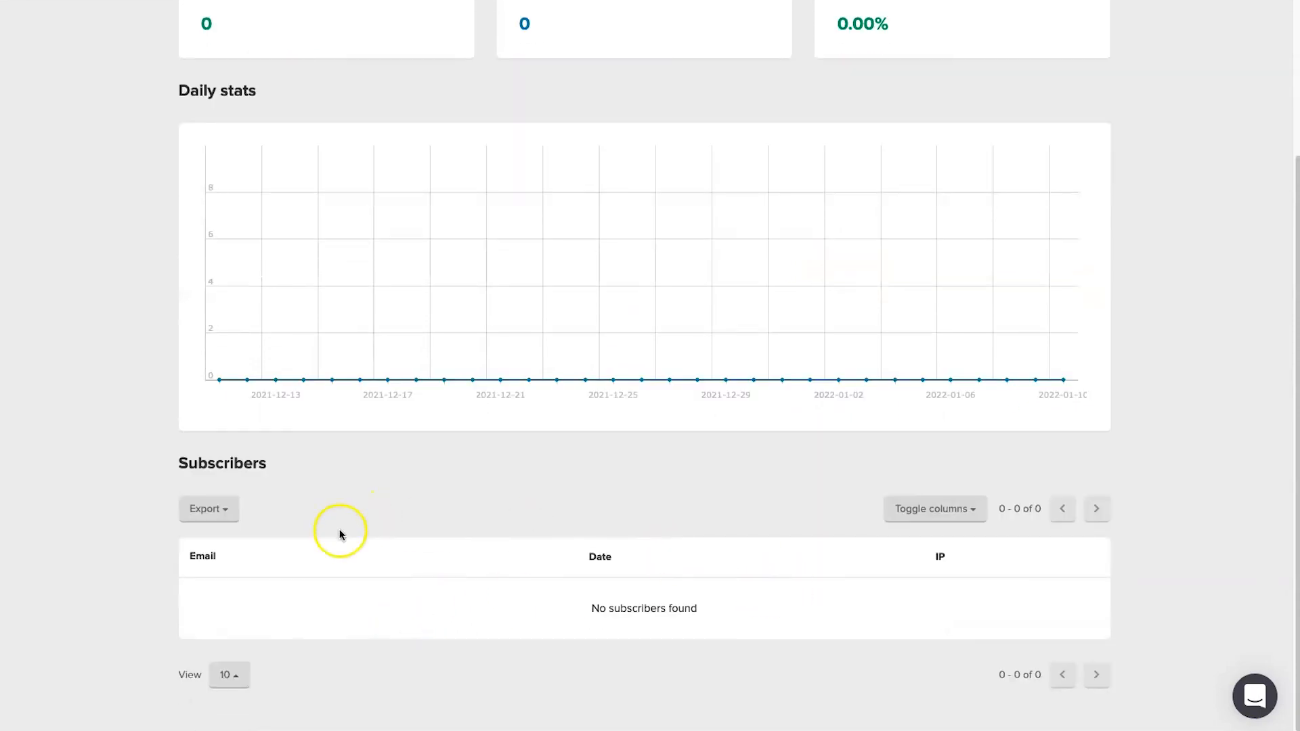
scroll(586, 542, up, 3)
Check the automations connected to the landing page and the account's domain settings
click(429, 117)
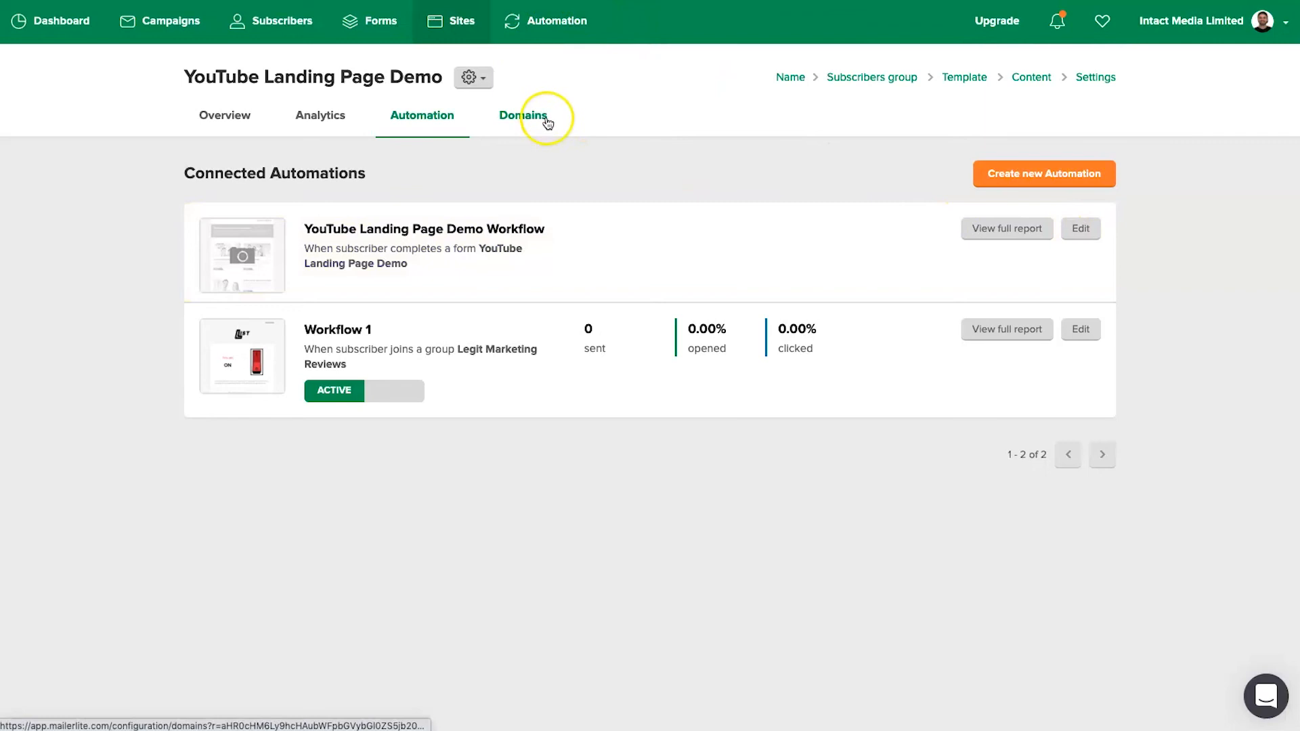
click(521, 121)
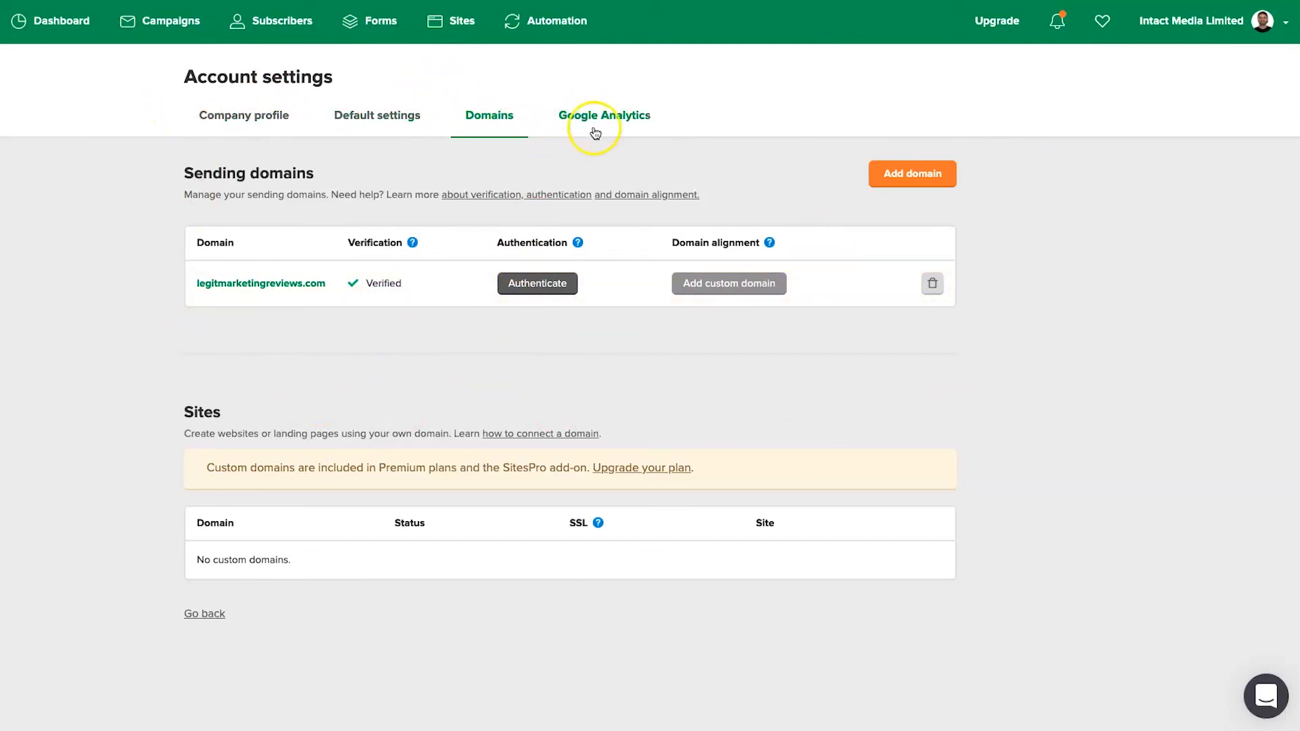
Start a new website from the Sites section, name it YouTube Test Website and save the name
click(466, 23)
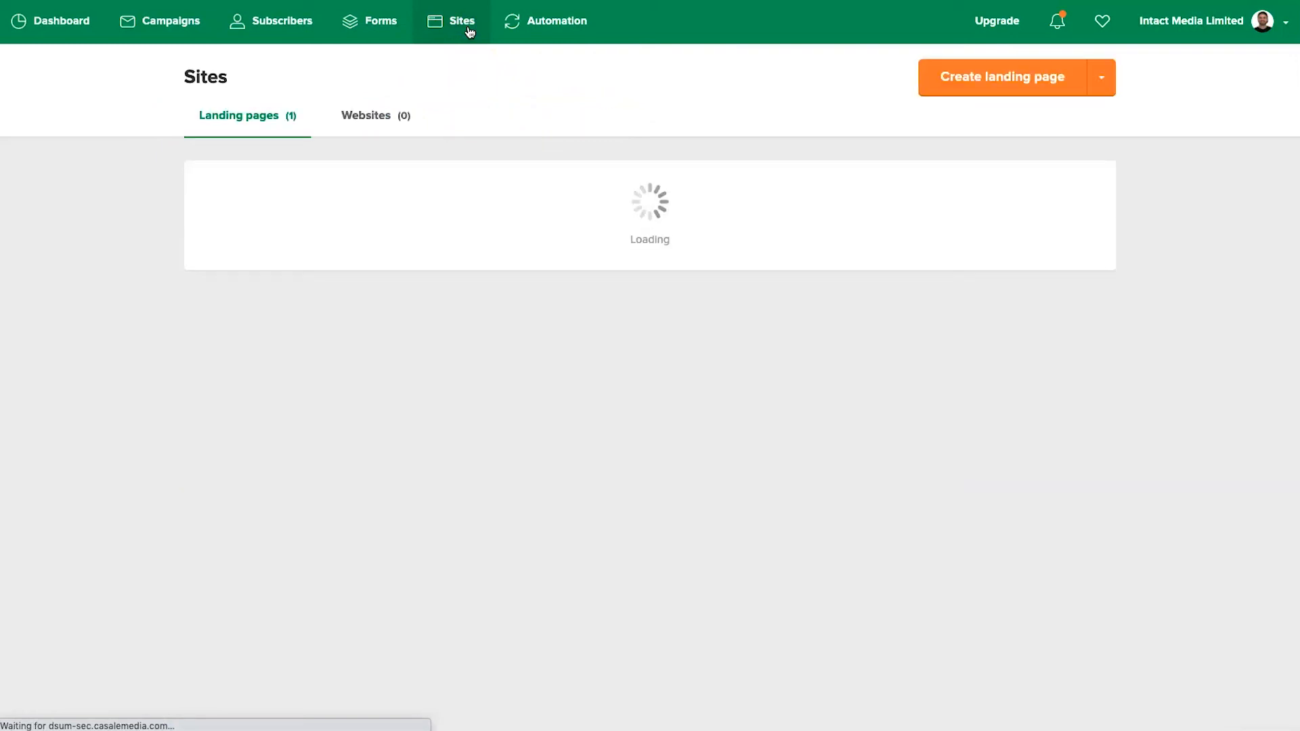
click(360, 119)
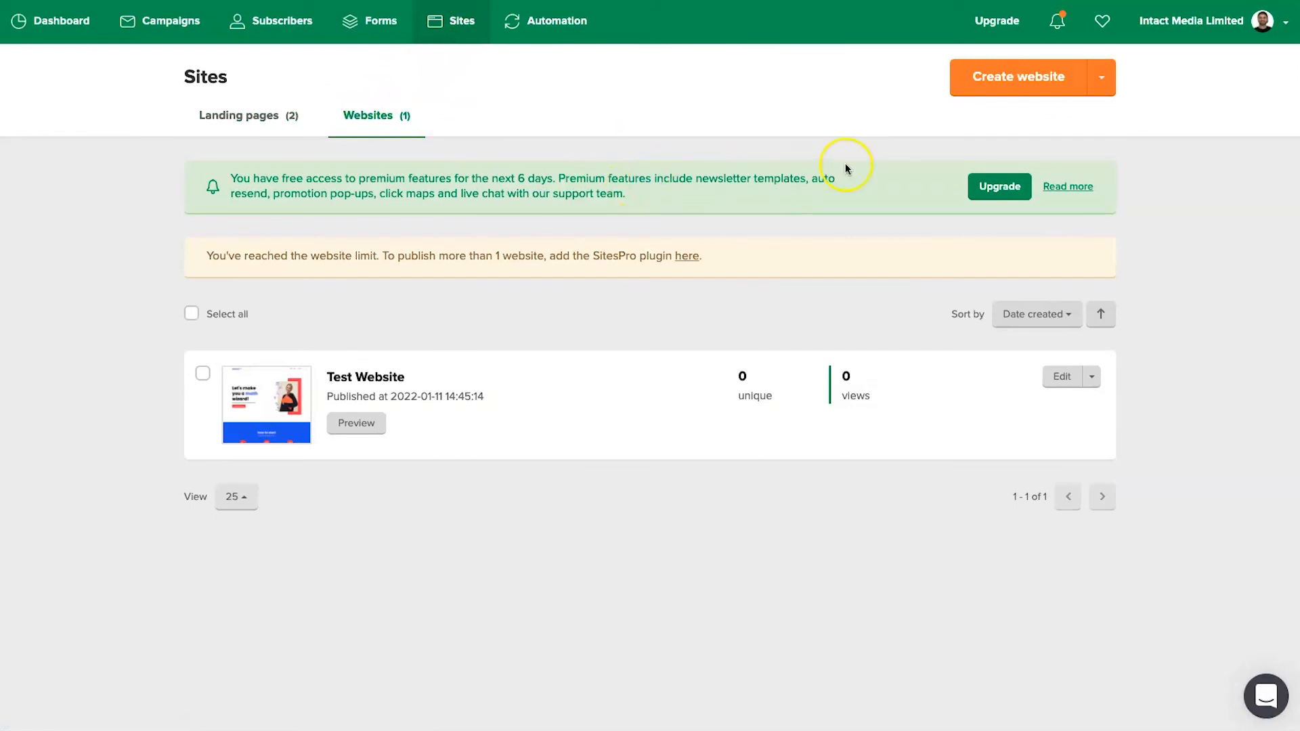
click(1100, 76)
click(1039, 76)
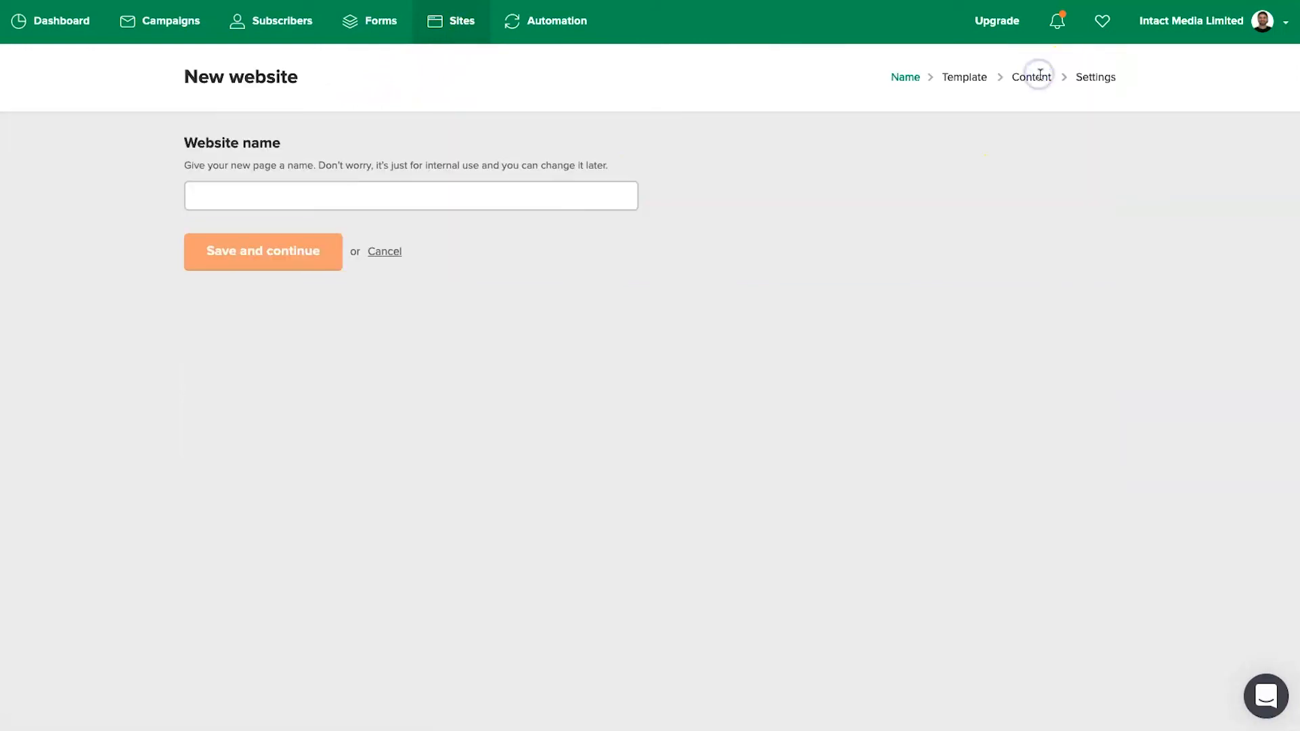
click(603, 185)
text(YouTU)
key(BackSpace)
text(TUbe)
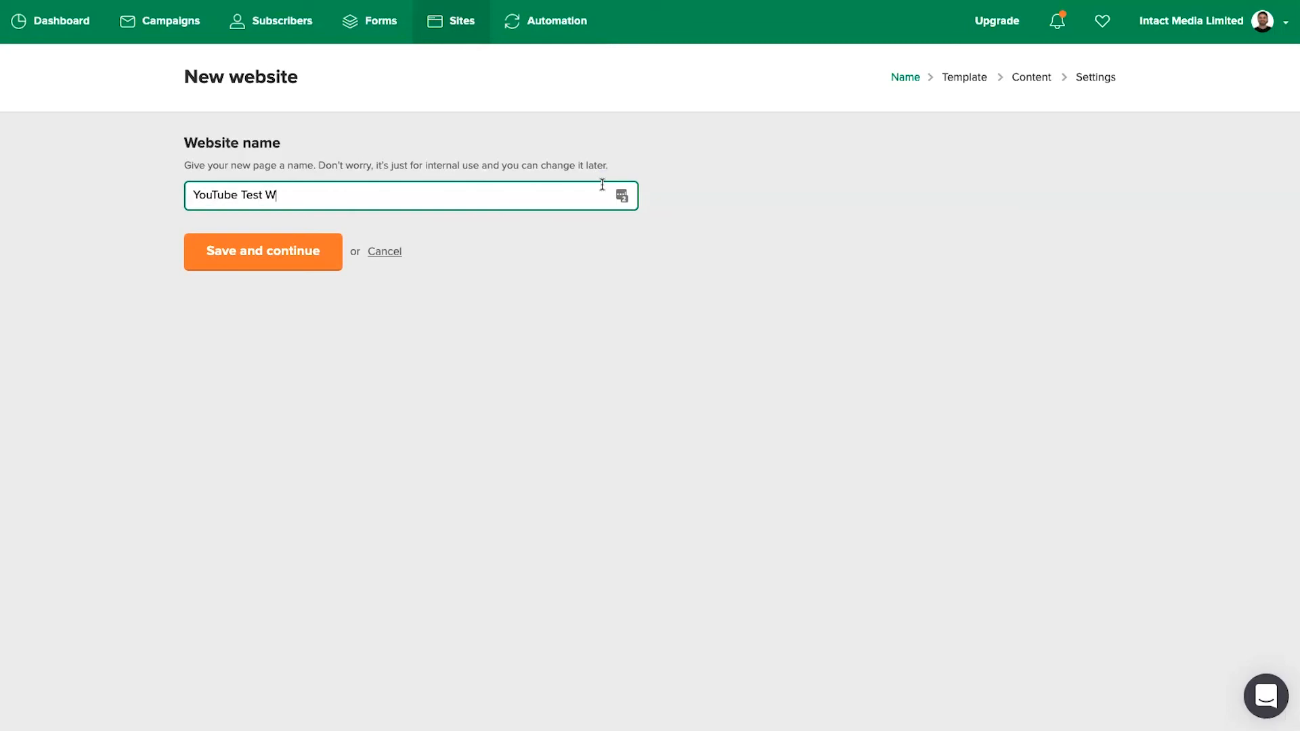
text( Test Website)
click(256, 260)
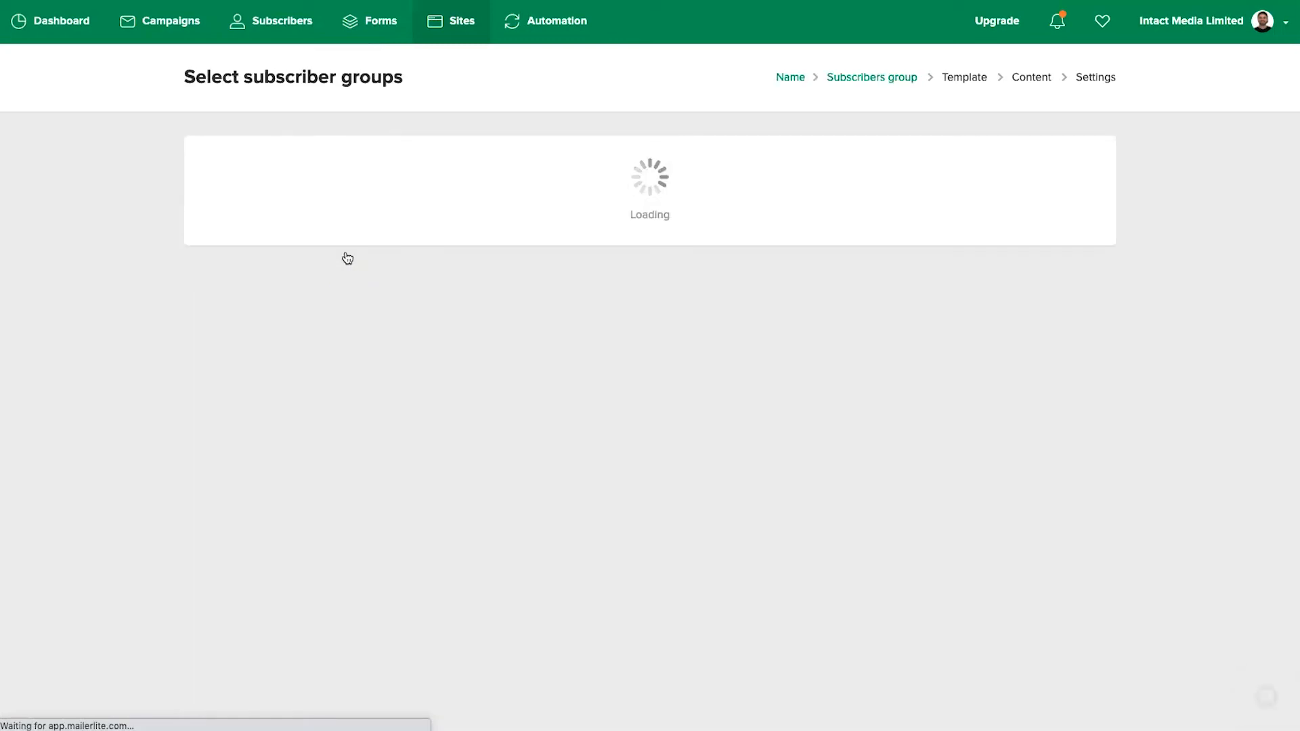
Assign the Legit Marketing Reviews subscriber group to the new website and continue to the template choice
click(213, 158)
click(207, 163)
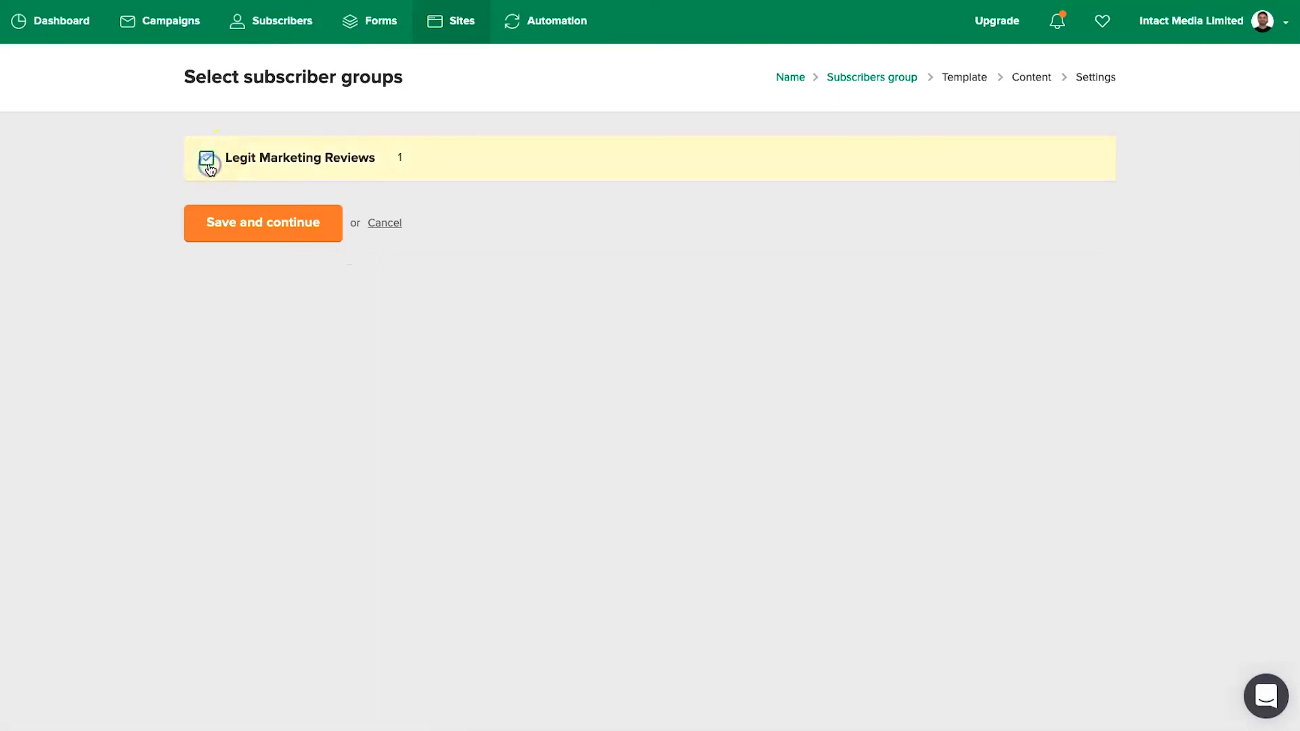
click(270, 211)
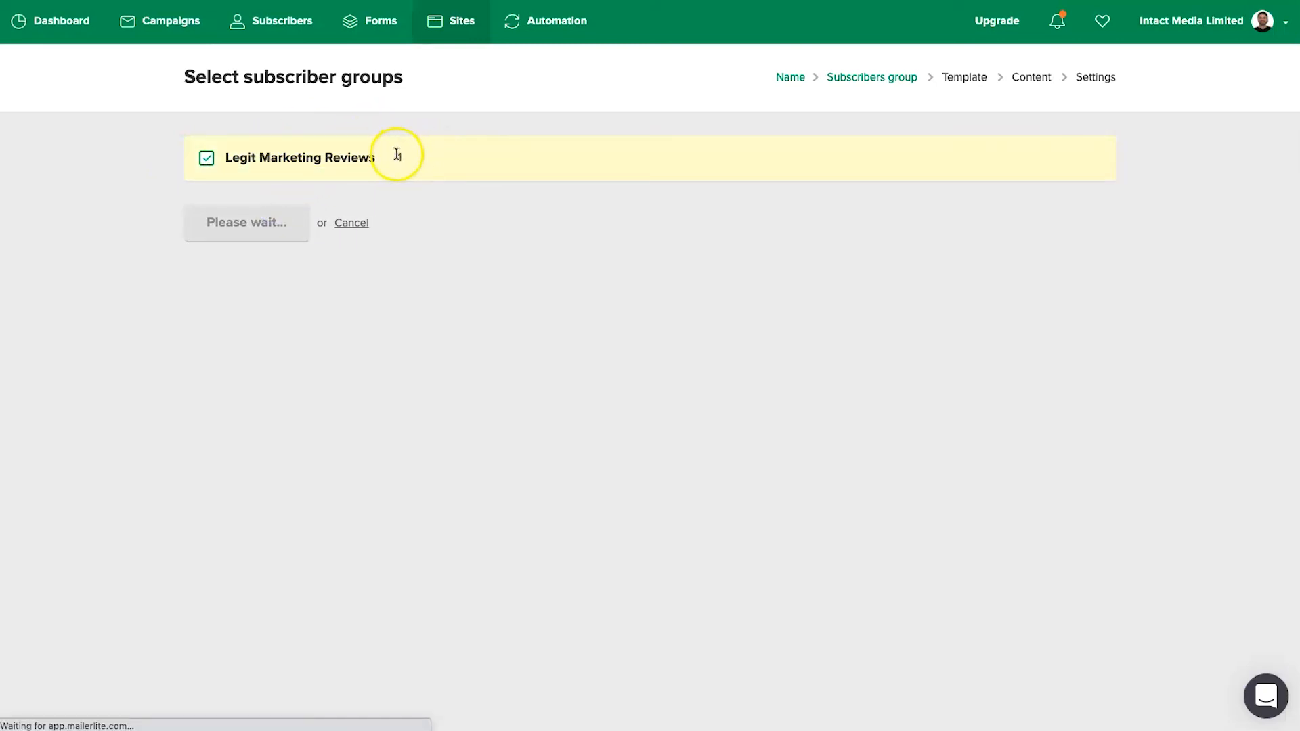
click(264, 215)
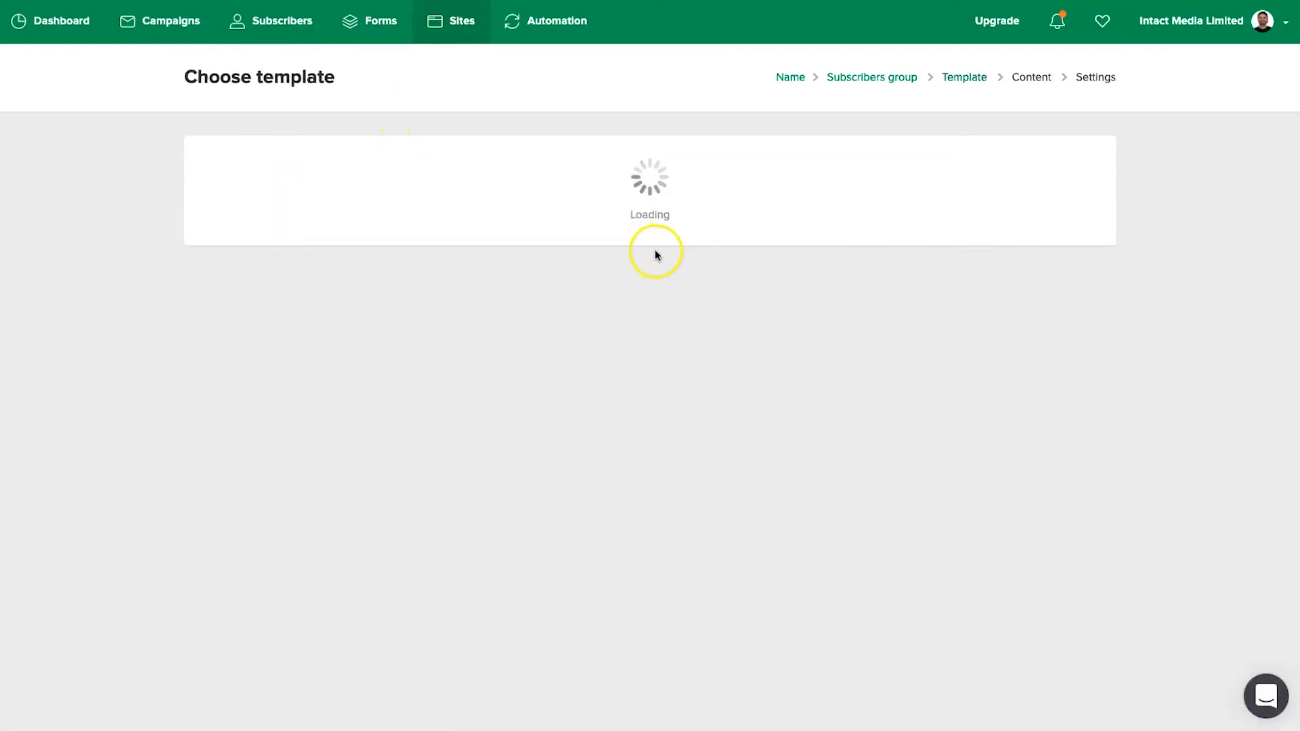
Look through the website templates and set the gallery to show 24 templates per page
scroll(1232, 306, down, 3)
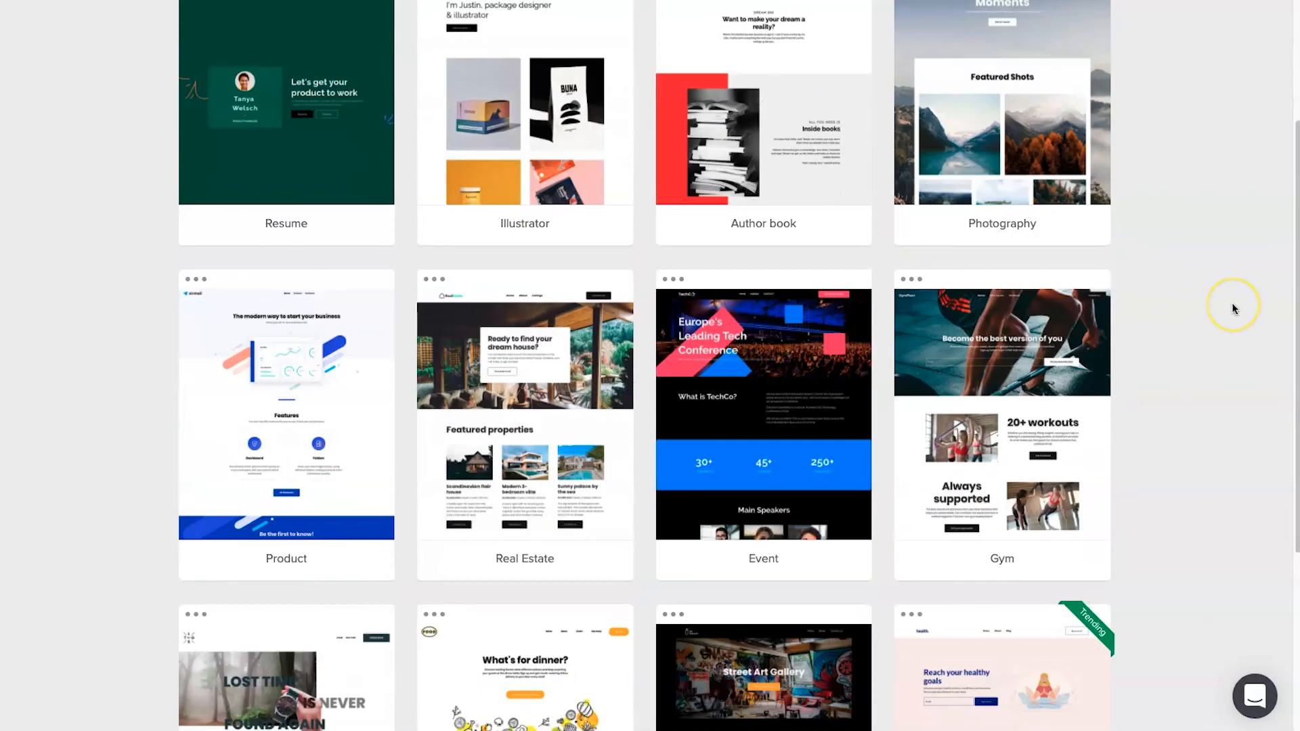
scroll(1232, 306, up, 2)
scroll(1232, 306, down, 7)
mouse_move(274, 498)
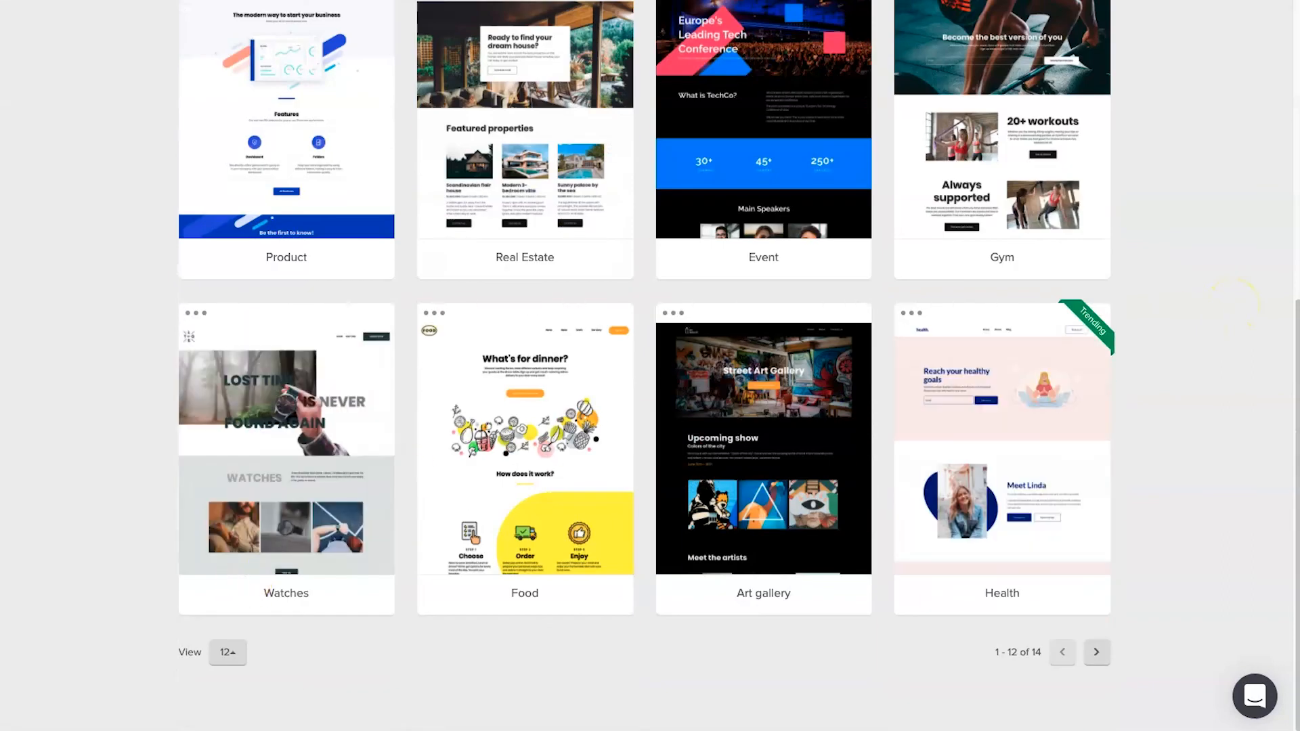
drag(1041, 654, 973, 655)
click(944, 656)
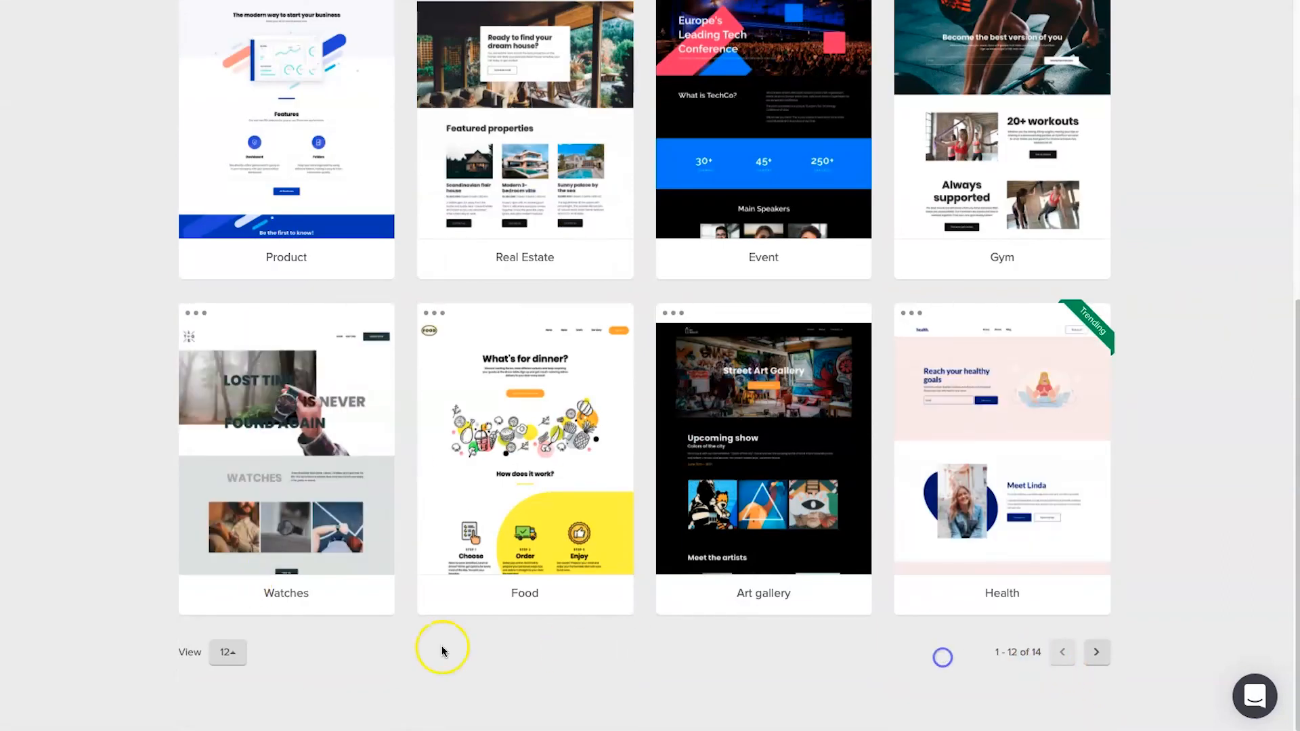
click(229, 652)
click(226, 609)
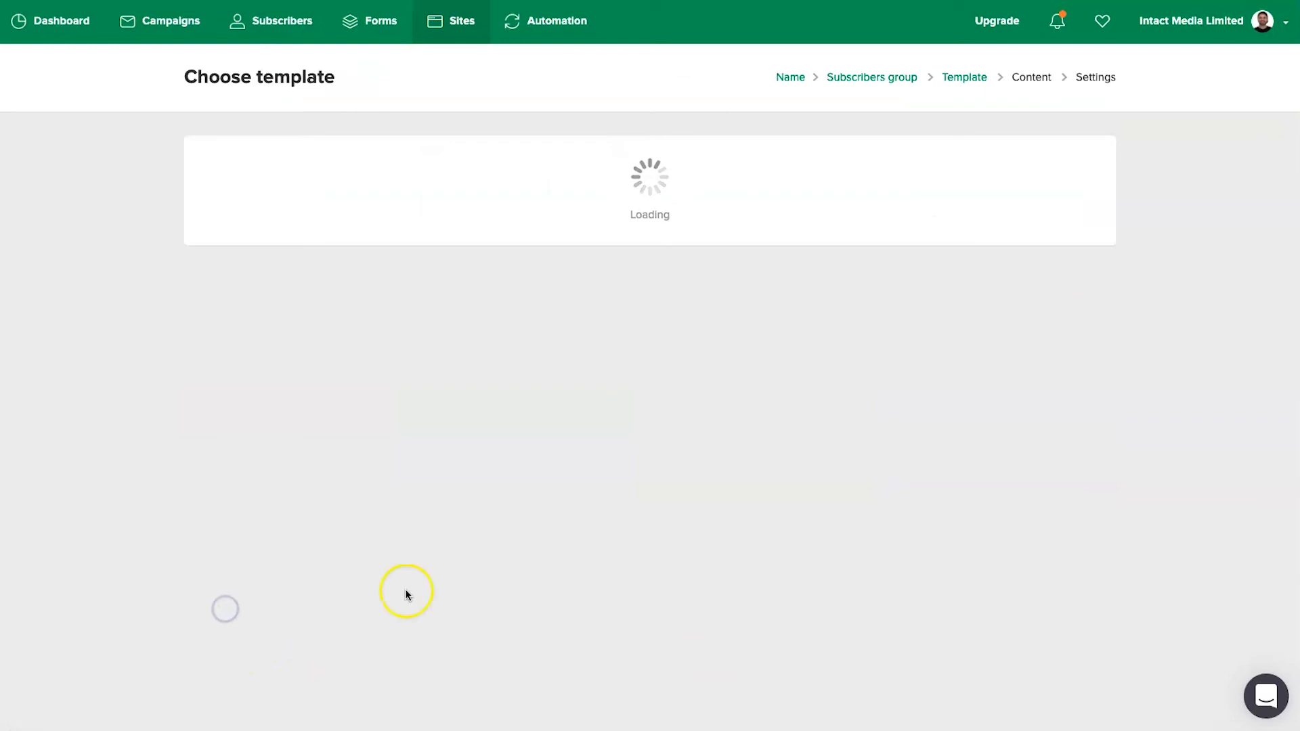
Select the Online class template for the new website
scroll(1125, 238, down, 3)
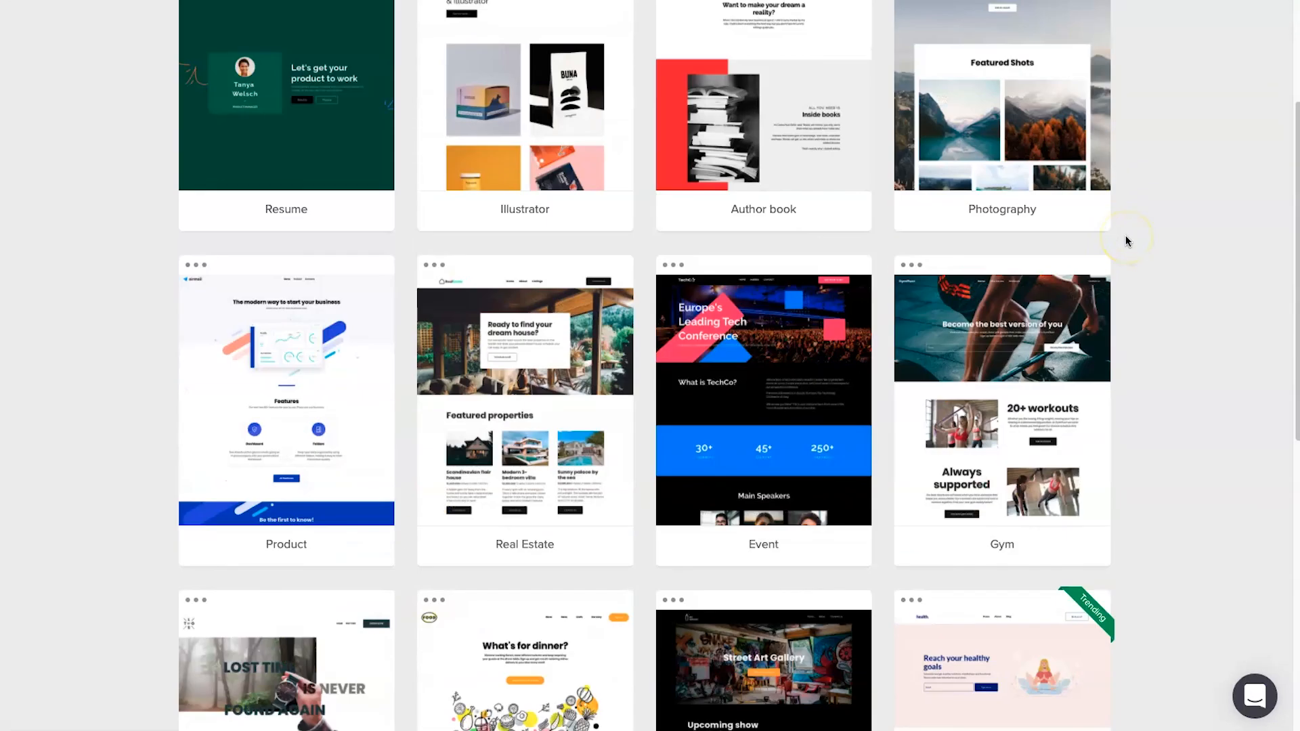
scroll(1125, 235, down, 3)
mouse_move(826, 270)
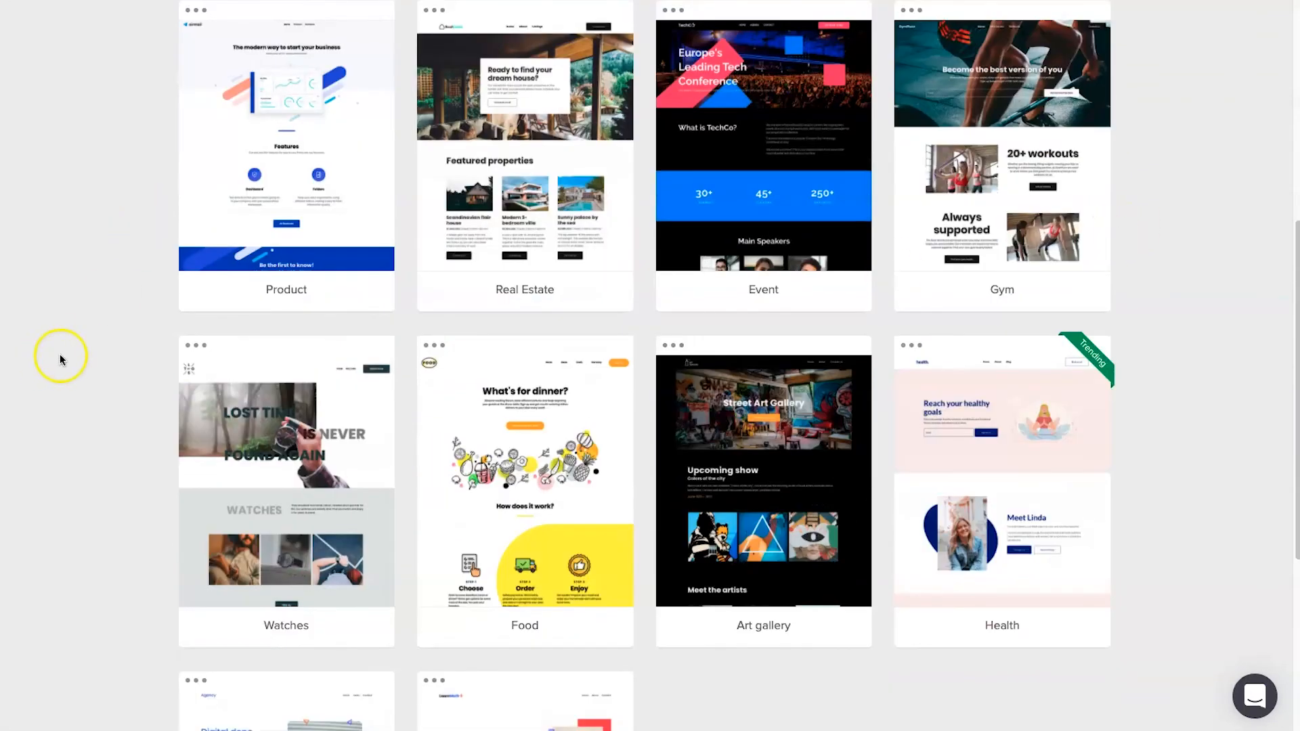
scroll(67, 357, down, 2)
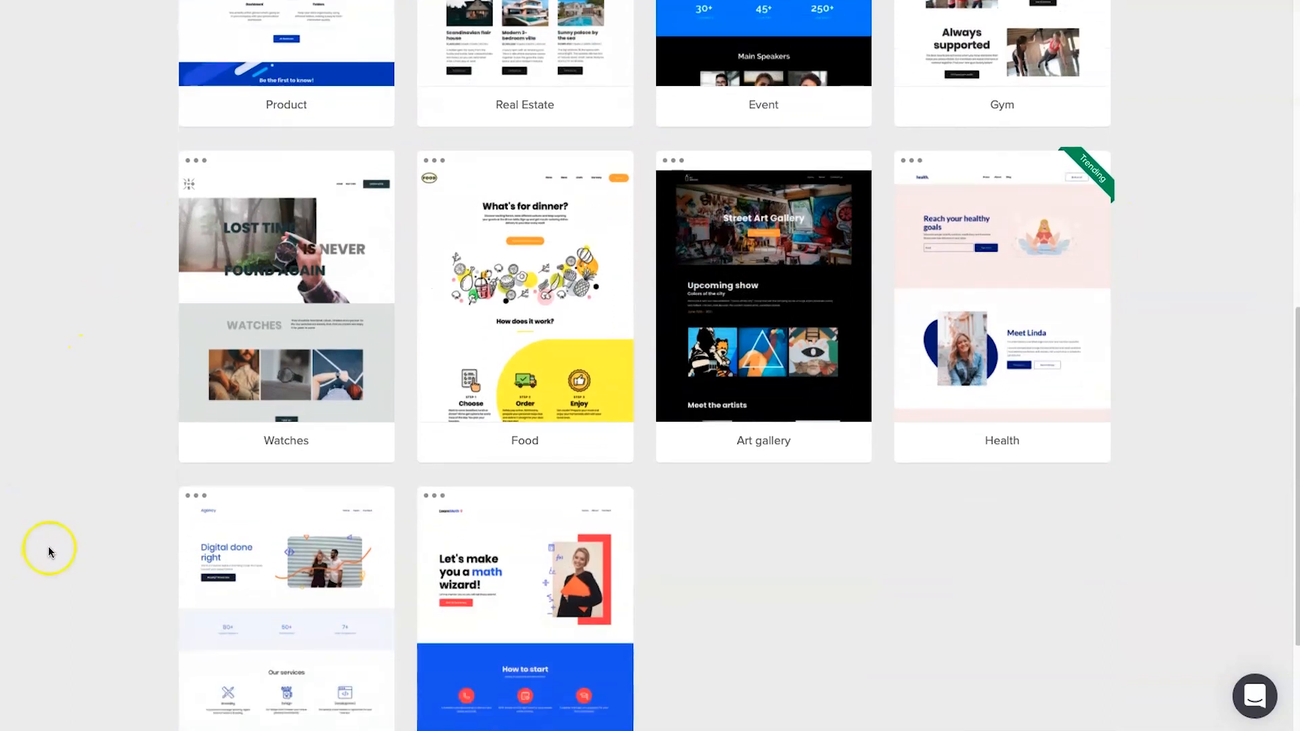
scroll(48, 550, down, 3)
mouse_move(525, 560)
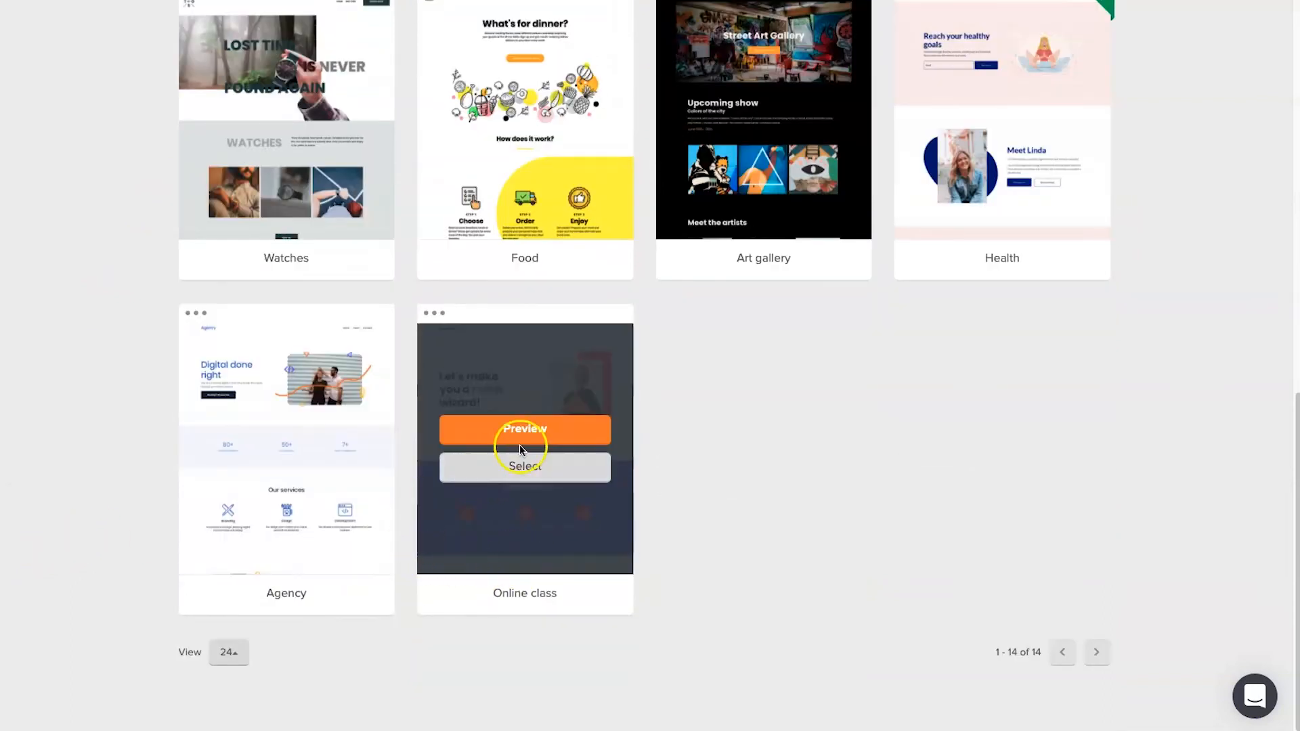
click(525, 467)
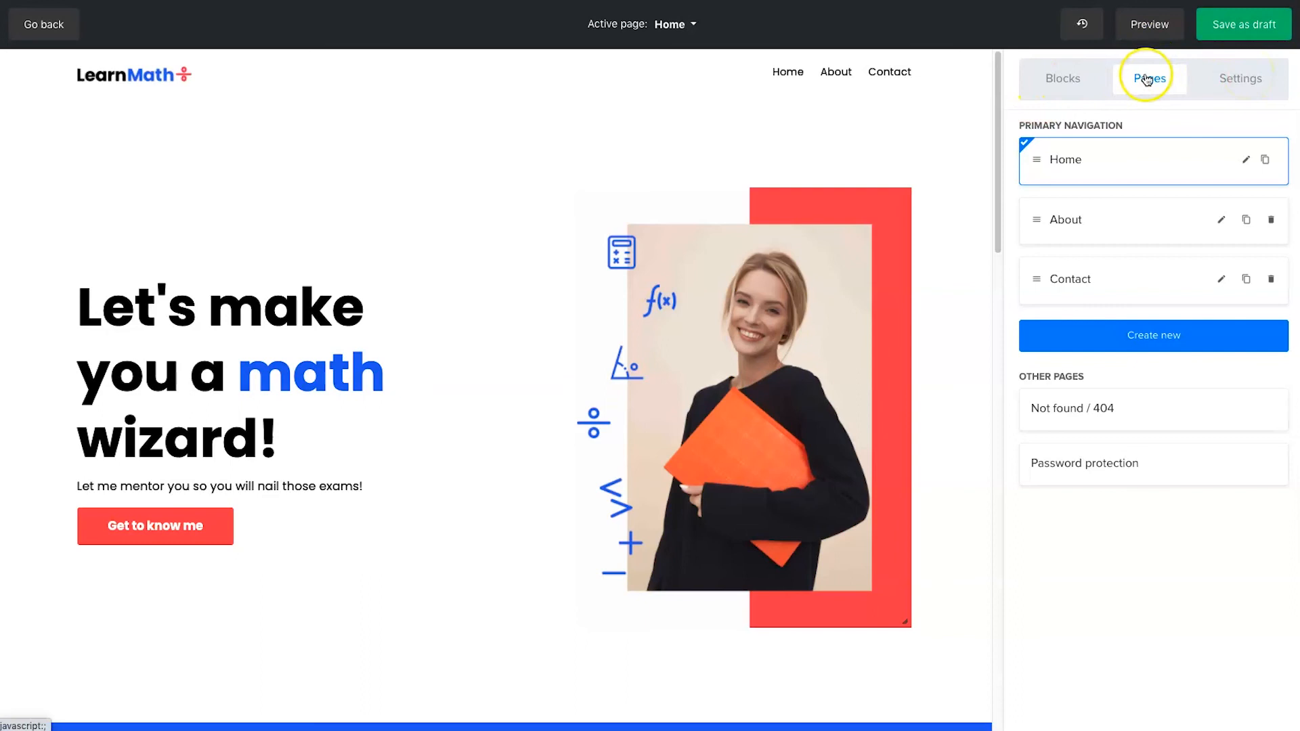
Examine the template's About, Contact, Home, Not found / 404 and Password protection pages
click(1116, 220)
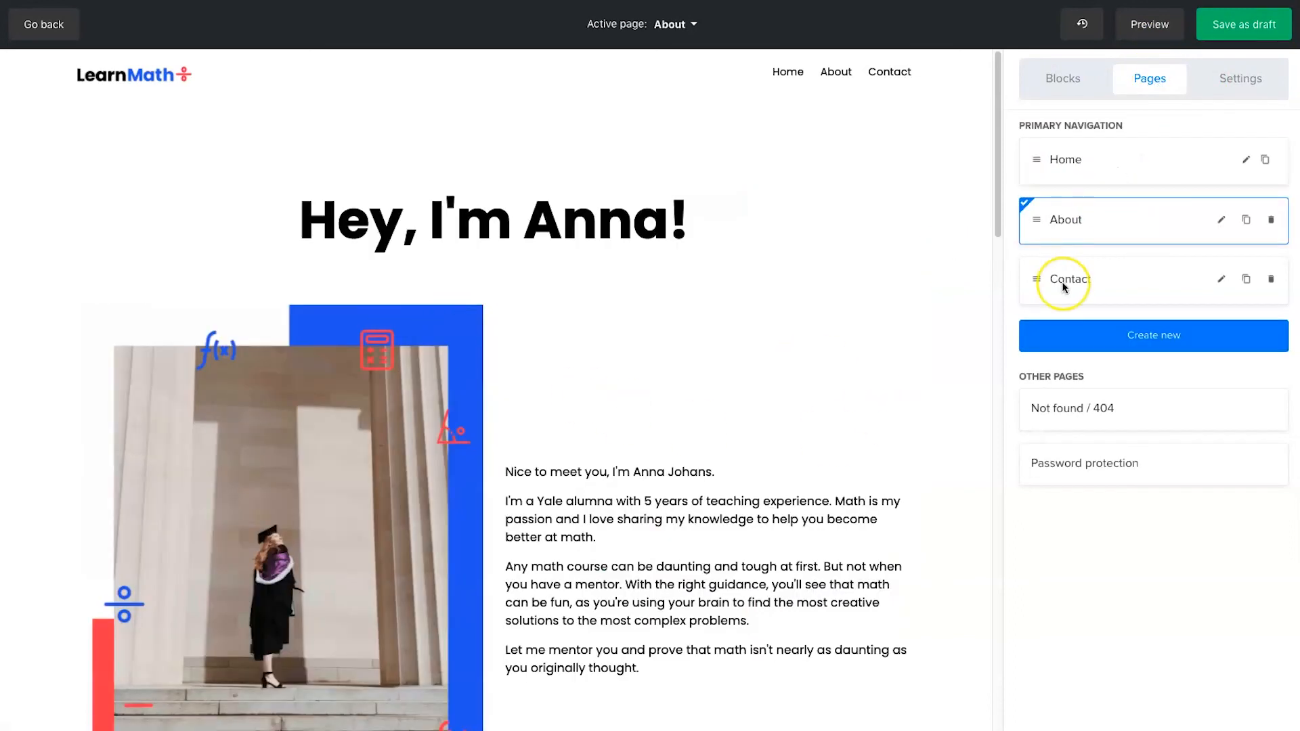
click(1063, 284)
click(1126, 173)
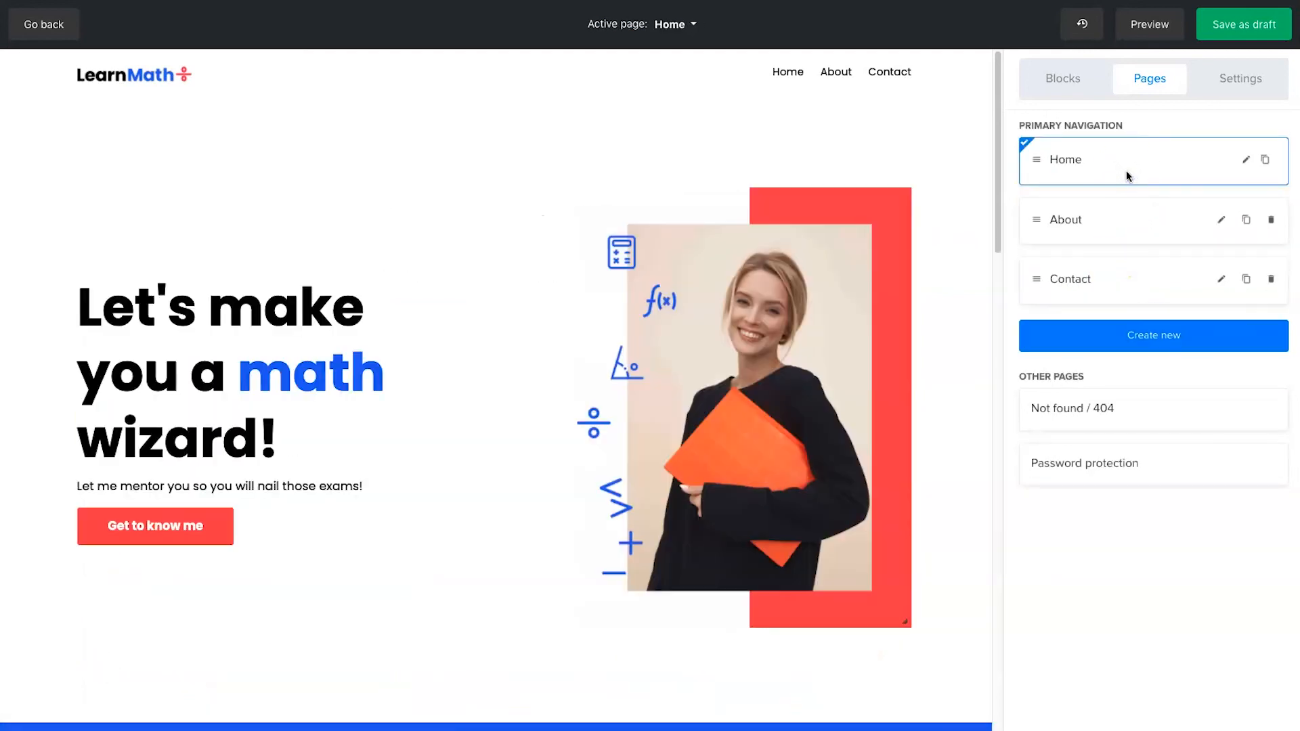
click(1093, 406)
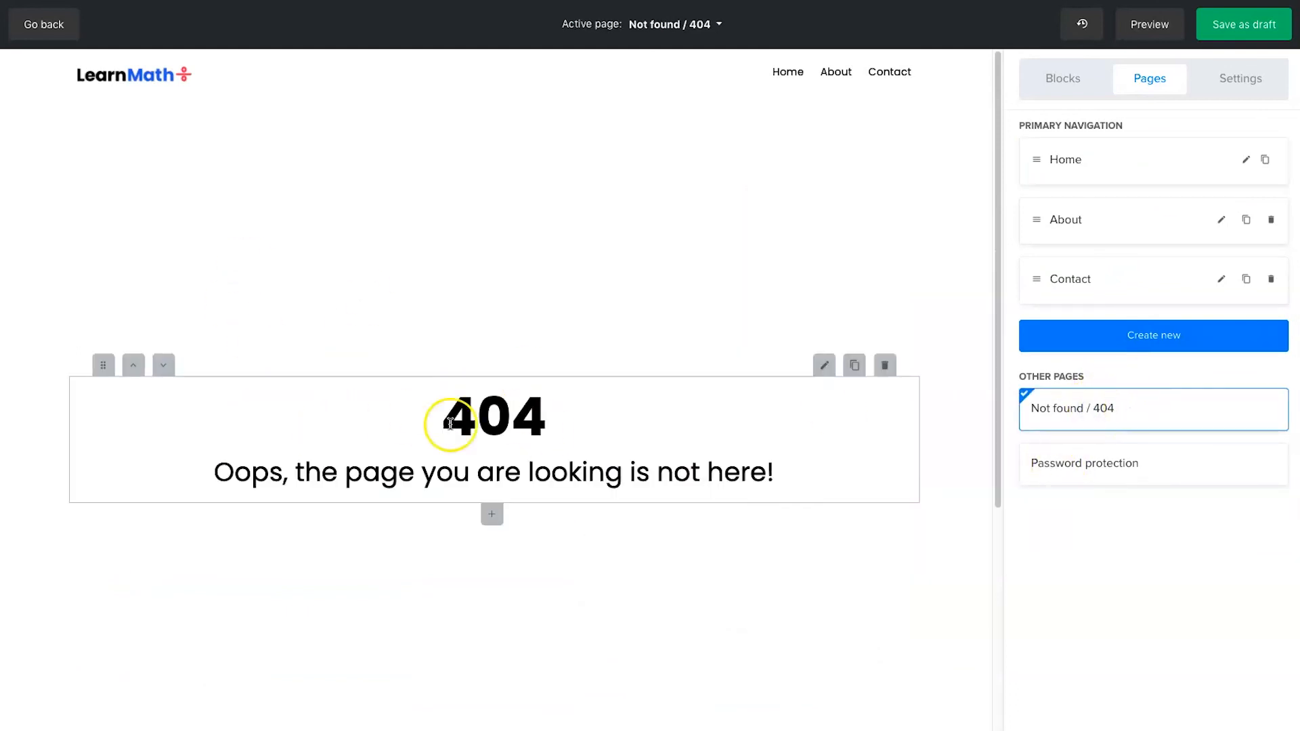
click(1123, 467)
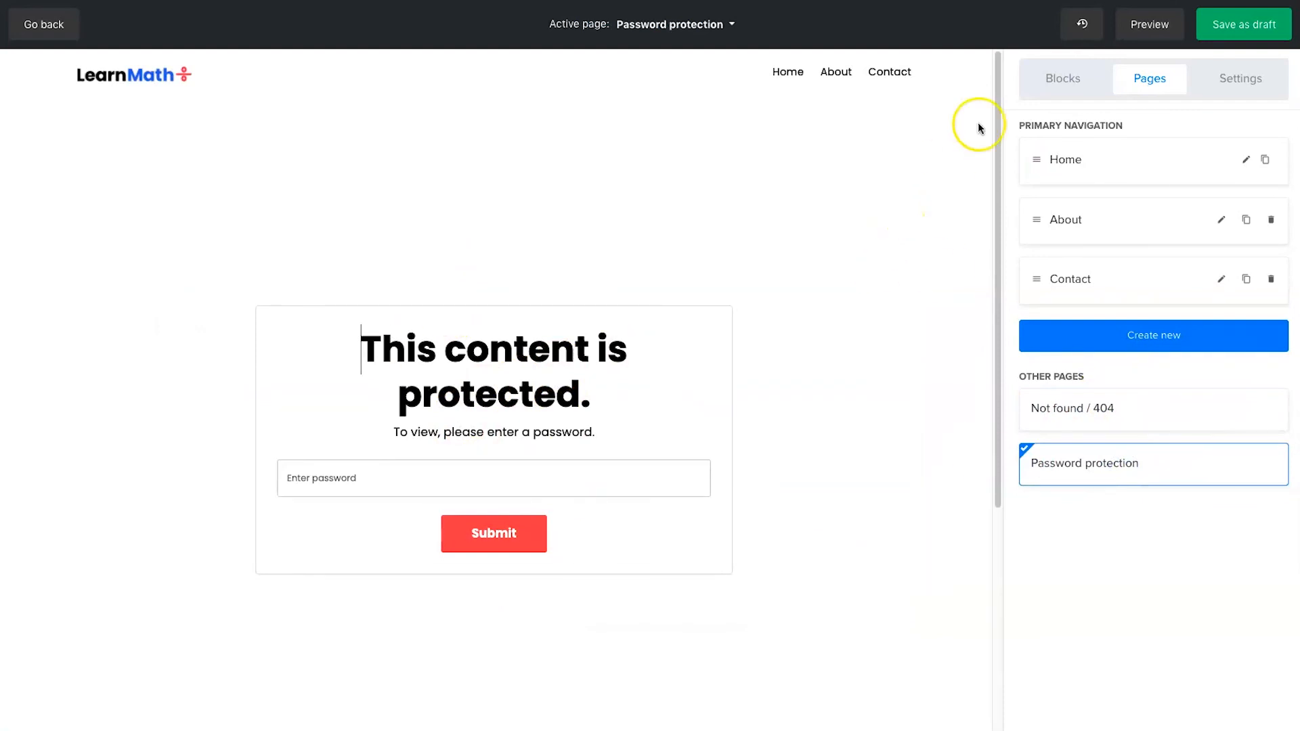
Save the website content as a draft and review the website's URL, favicon and SEO settings
click(1267, 27)
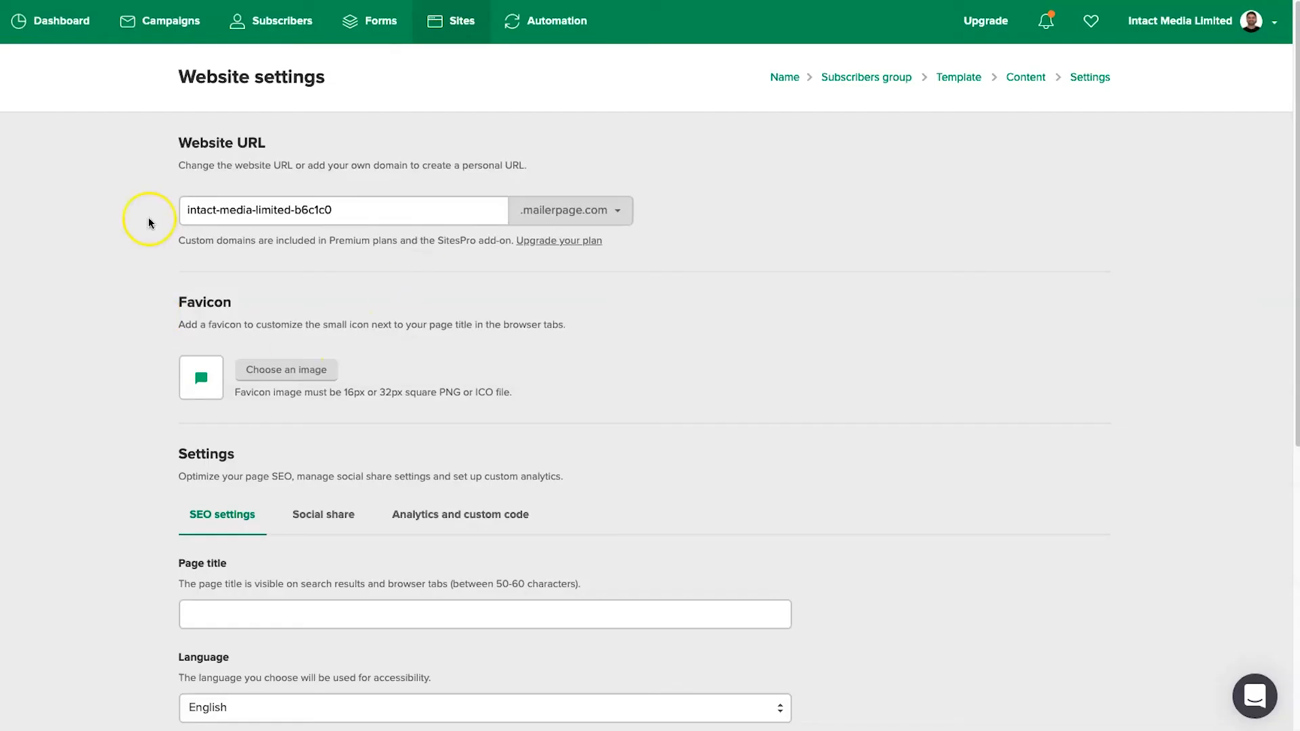
triple_click(273, 140)
click(339, 212)
scroll(340, 212, down, 1)
scroll(314, 293, down, 3)
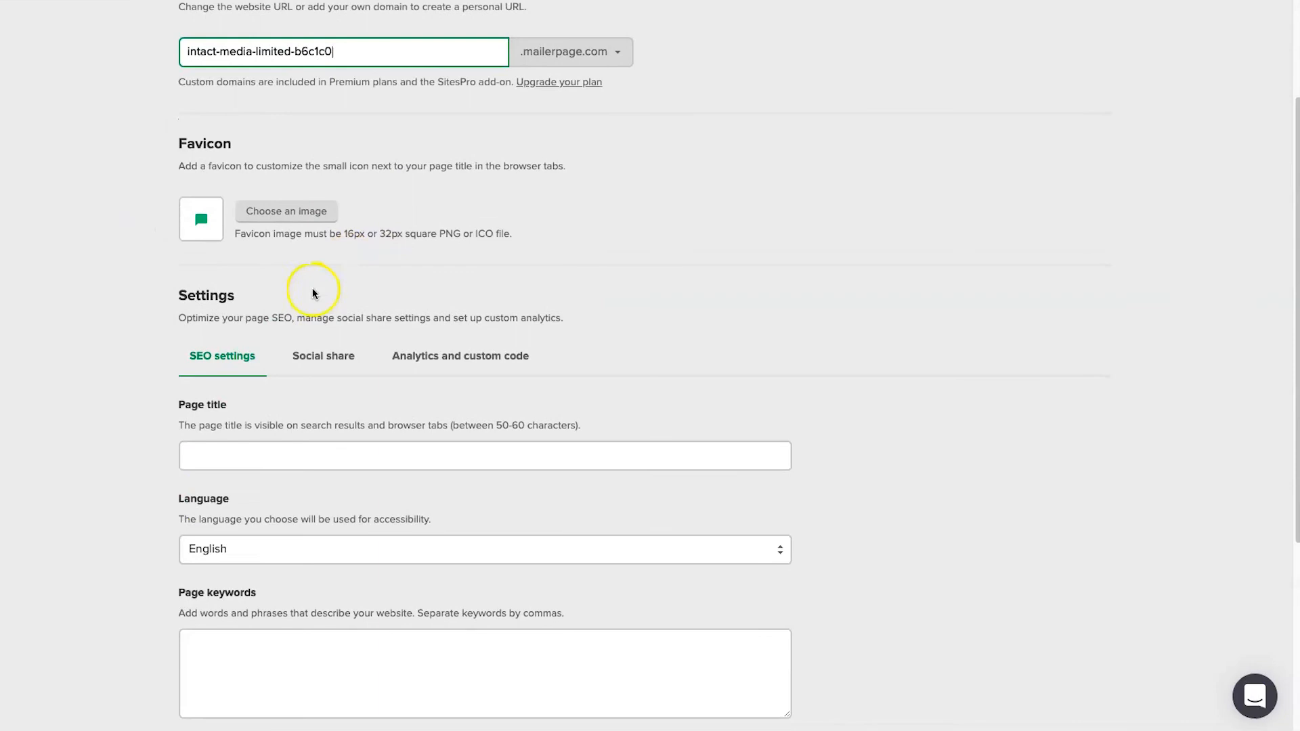
scroll(187, 449, down, 3)
scroll(386, 282, down, 2)
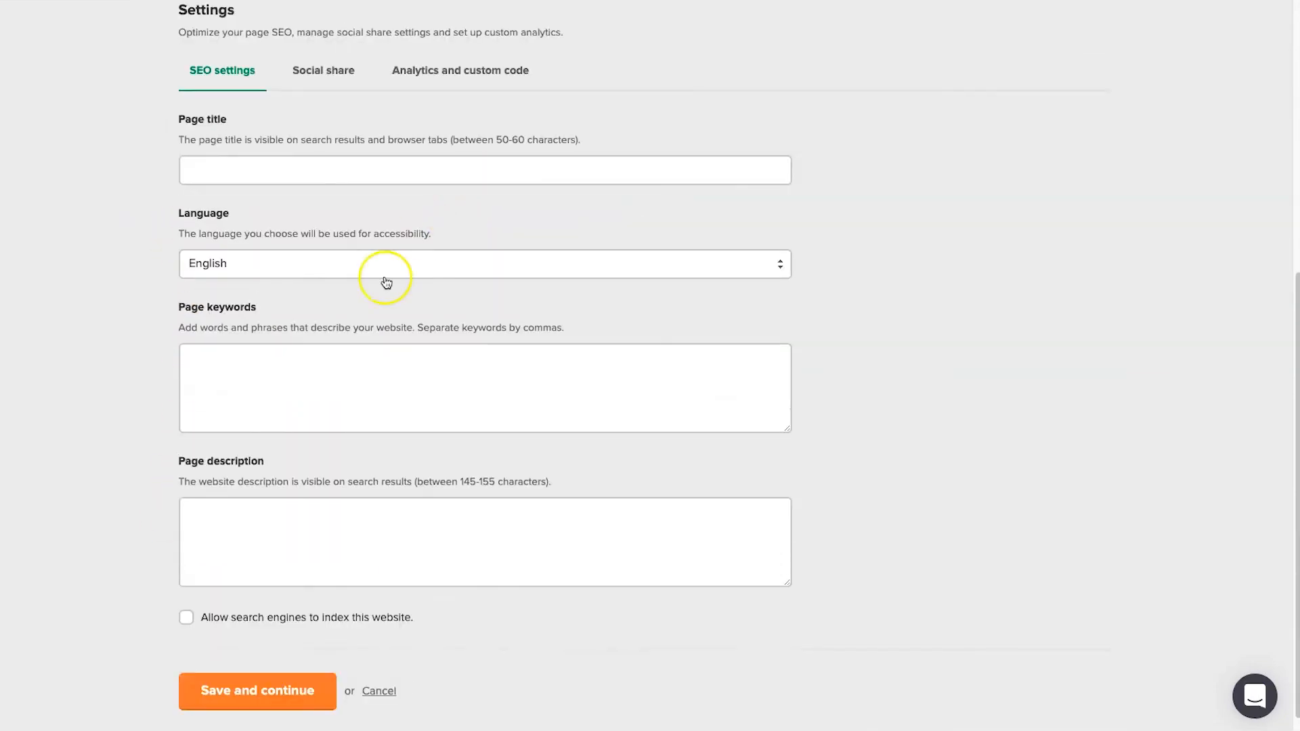
scroll(379, 308, up, 8)
click(610, 159)
Create a new automation workflow and name it Lead Magnet Form
click(566, 32)
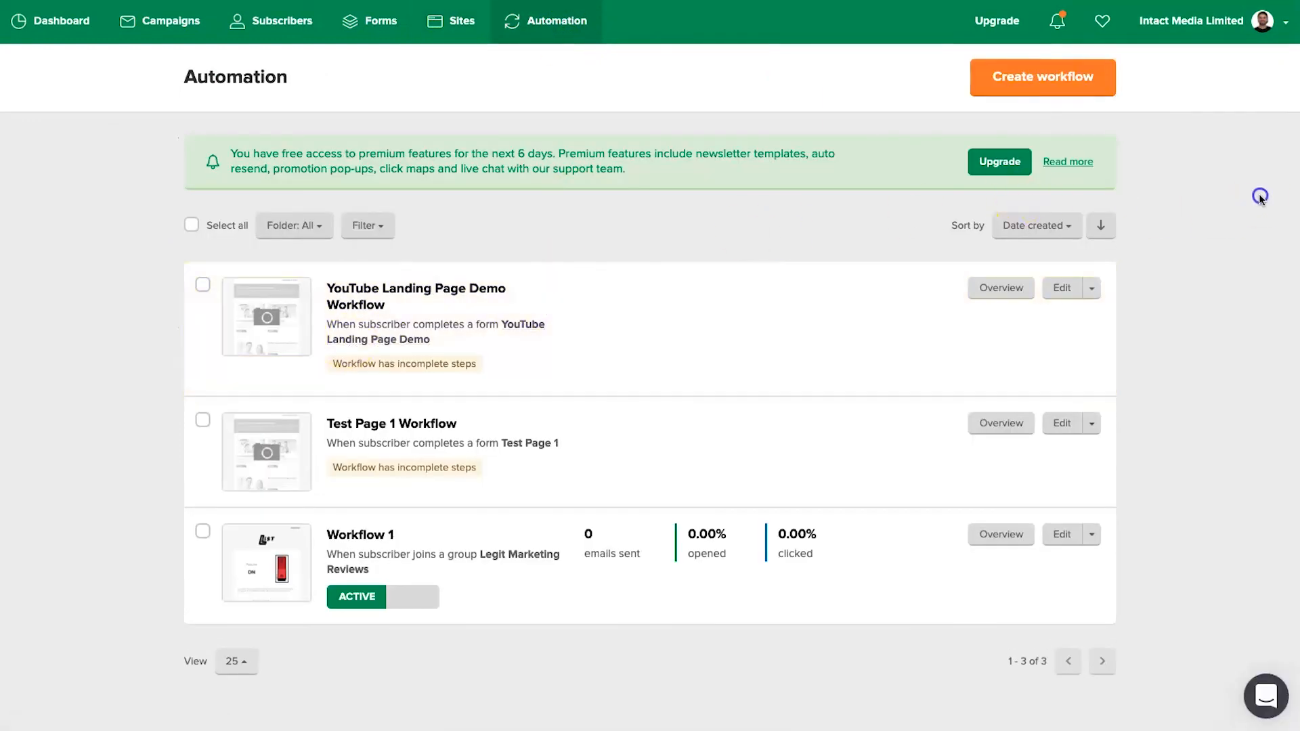
click(1015, 79)
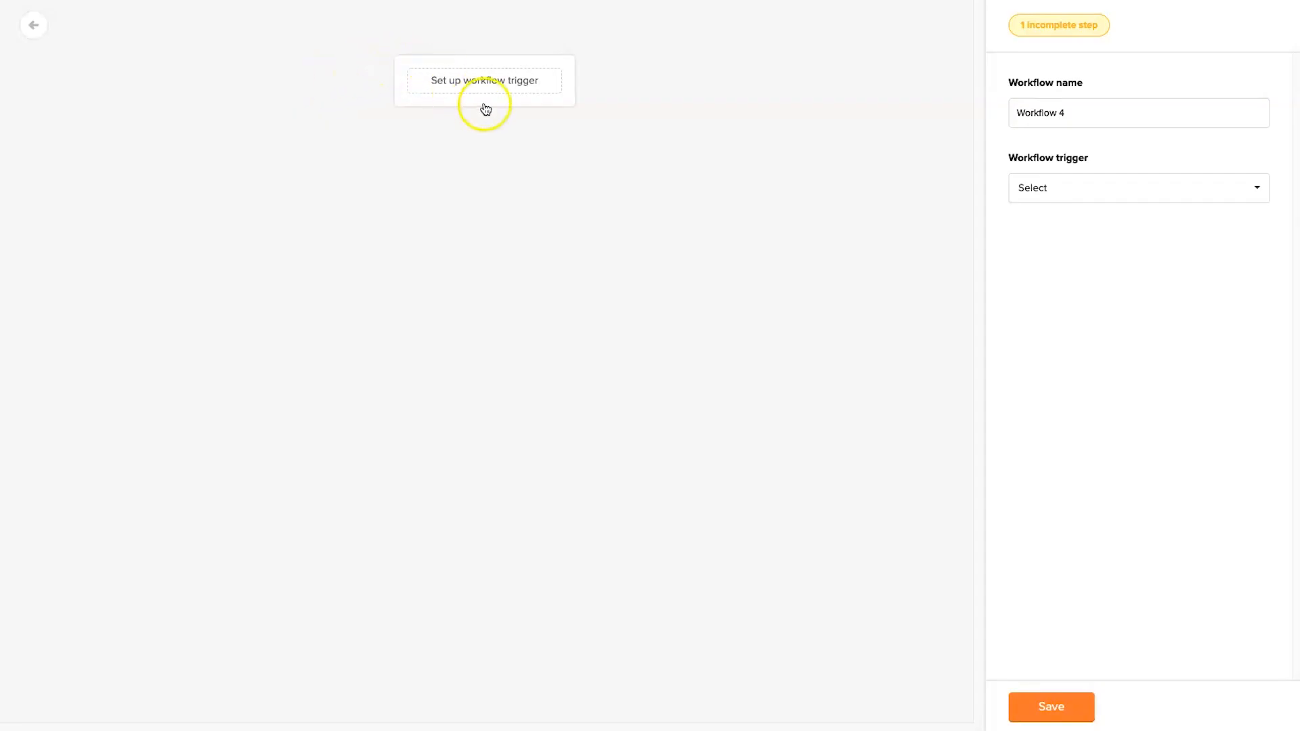
click(479, 91)
click(489, 82)
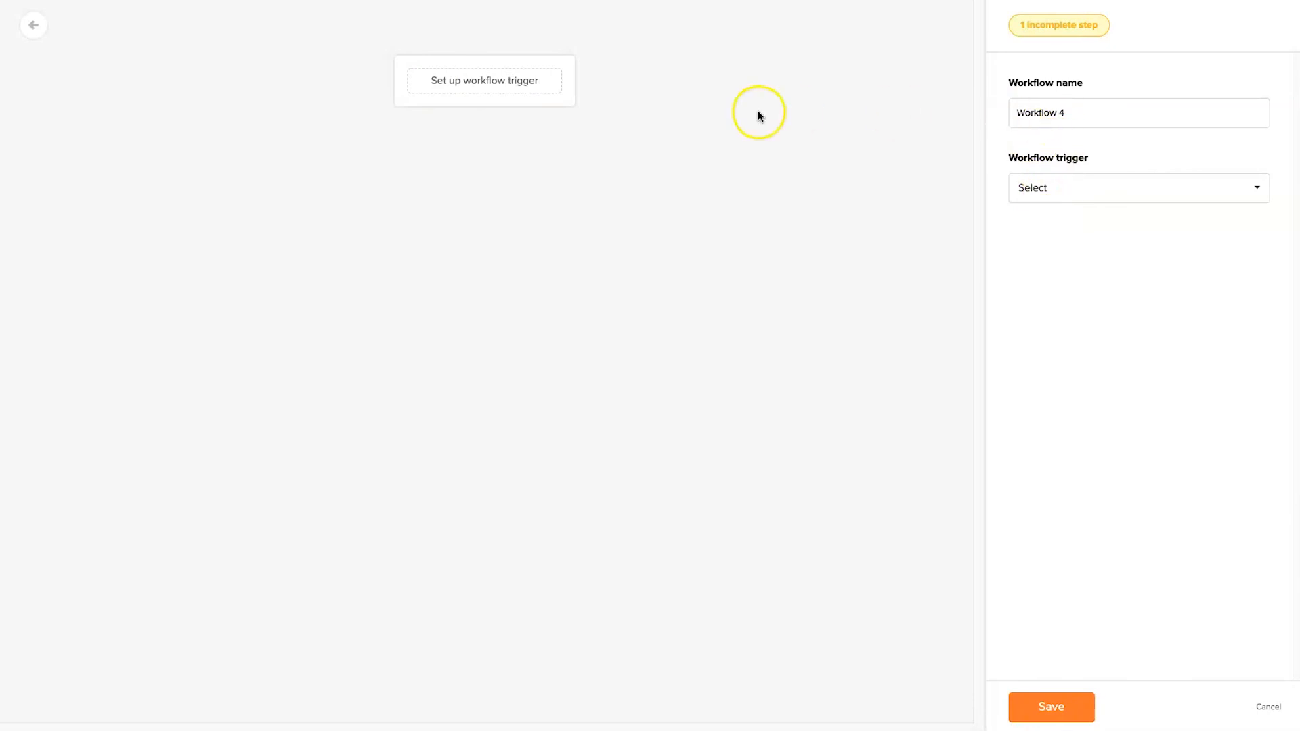
drag(1075, 116, 895, 113)
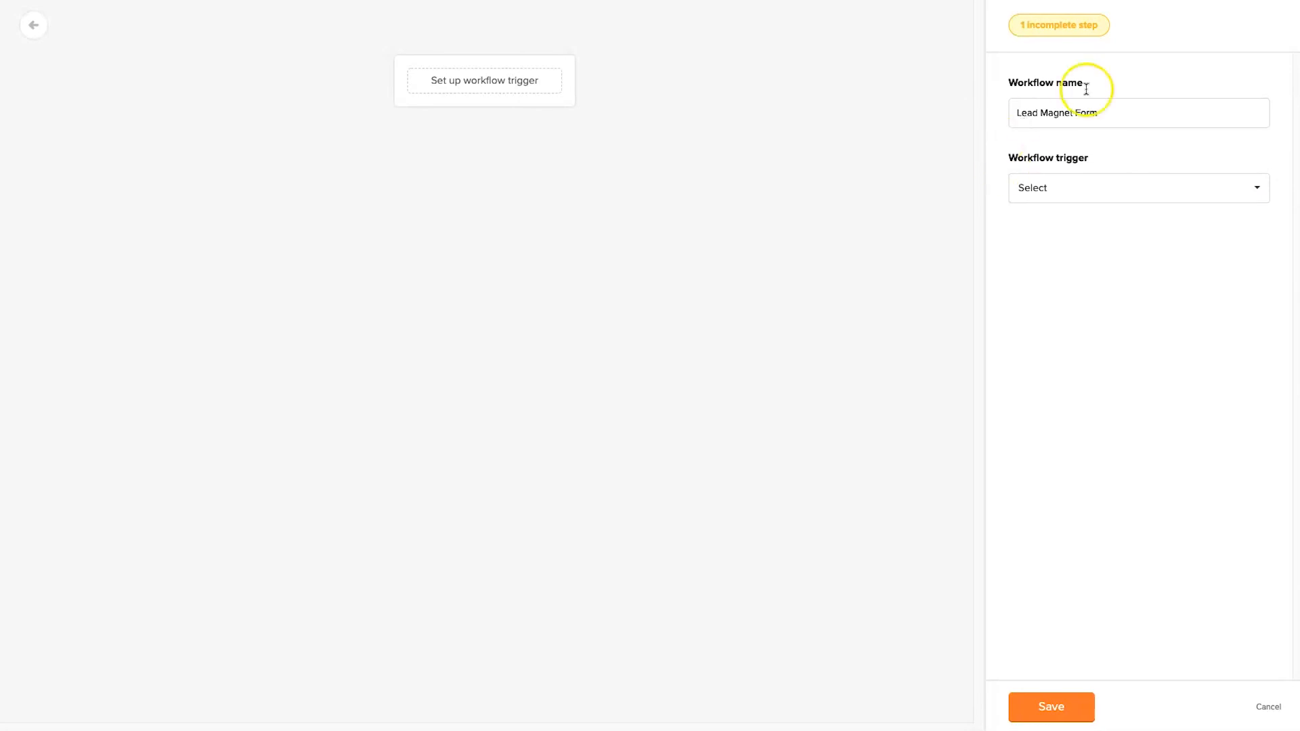
Set the workflow trigger to a subscriber joining the Legit Marketing Reviews group
click(1087, 186)
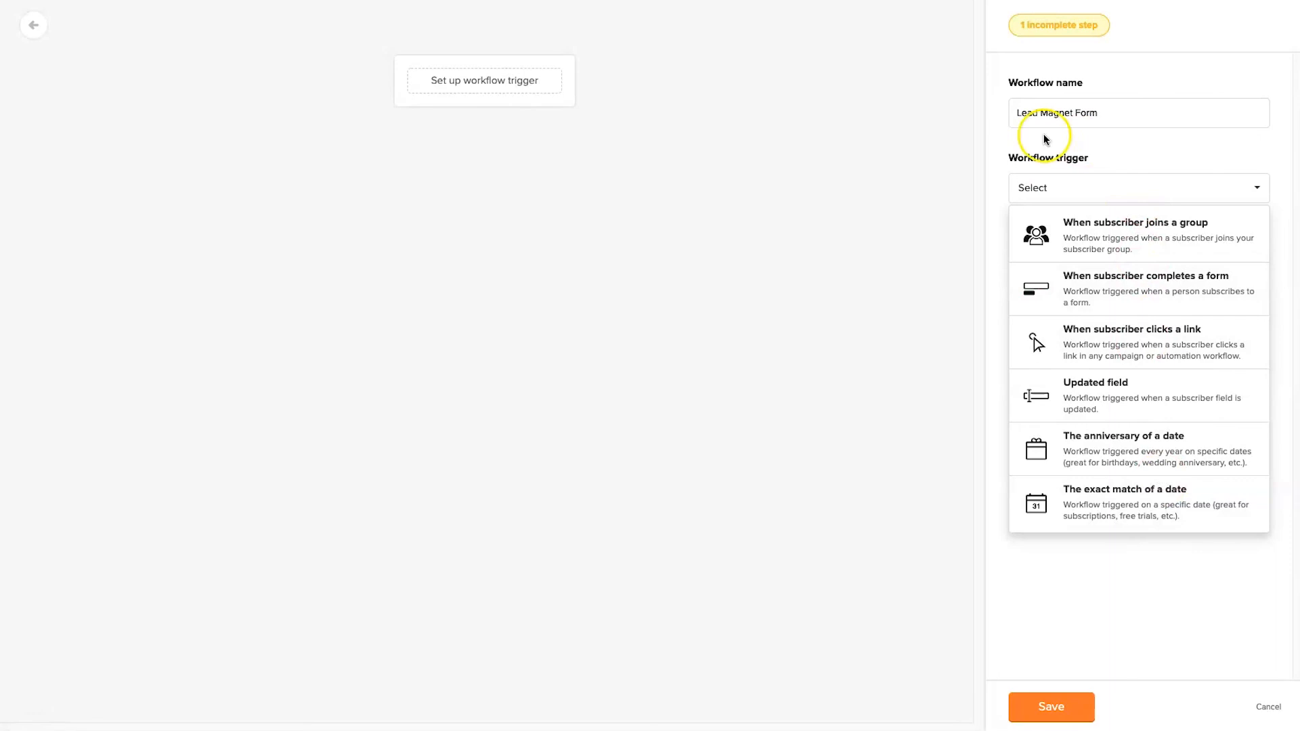
click(1117, 239)
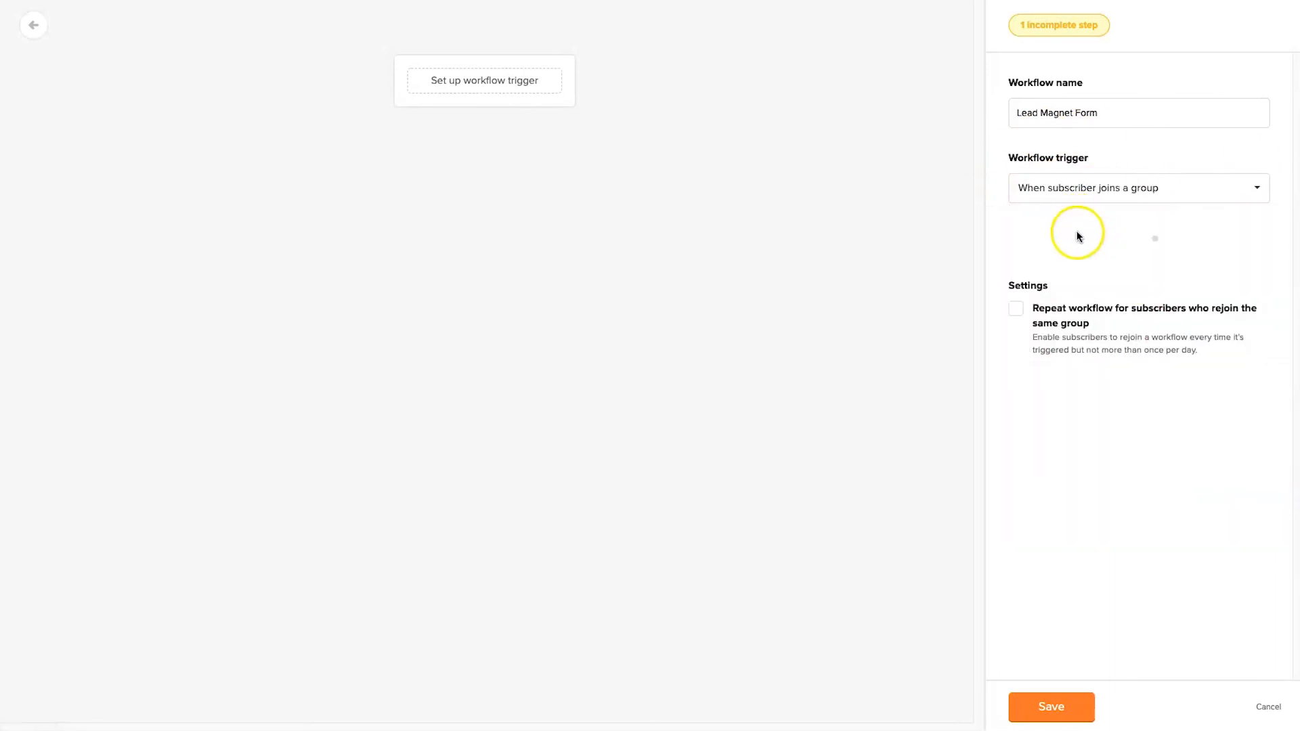
click(1111, 264)
click(1069, 305)
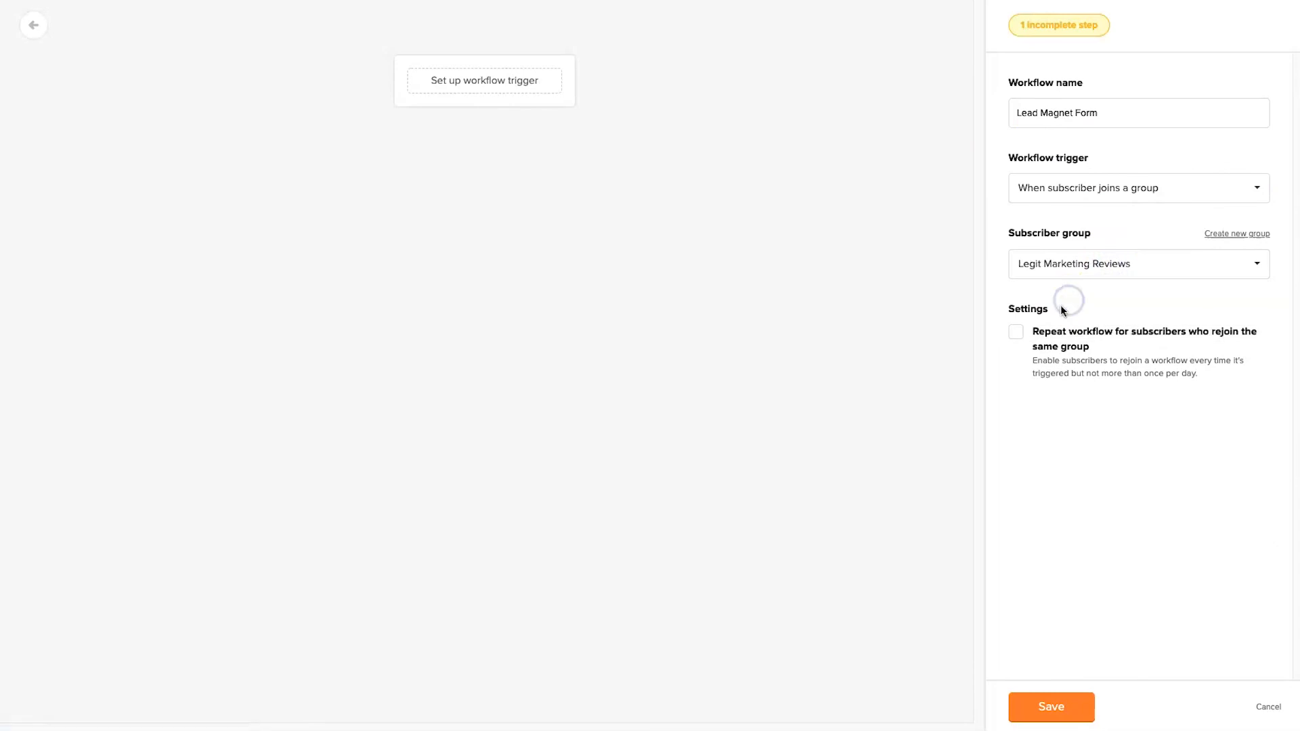
Set the workflow to trigger when a subscriber completes the YouTube Landing Page Demo form, and save the trigger
click(1056, 185)
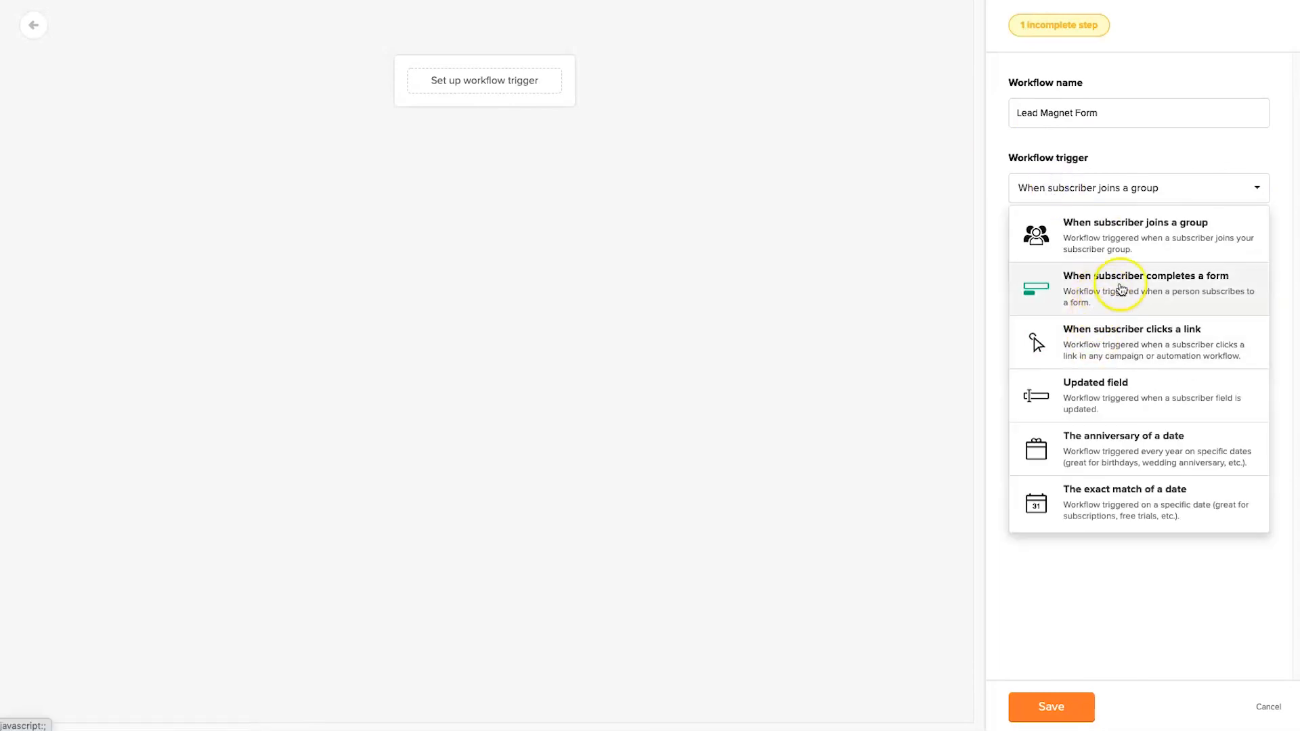
click(1122, 189)
click(1114, 190)
click(1088, 270)
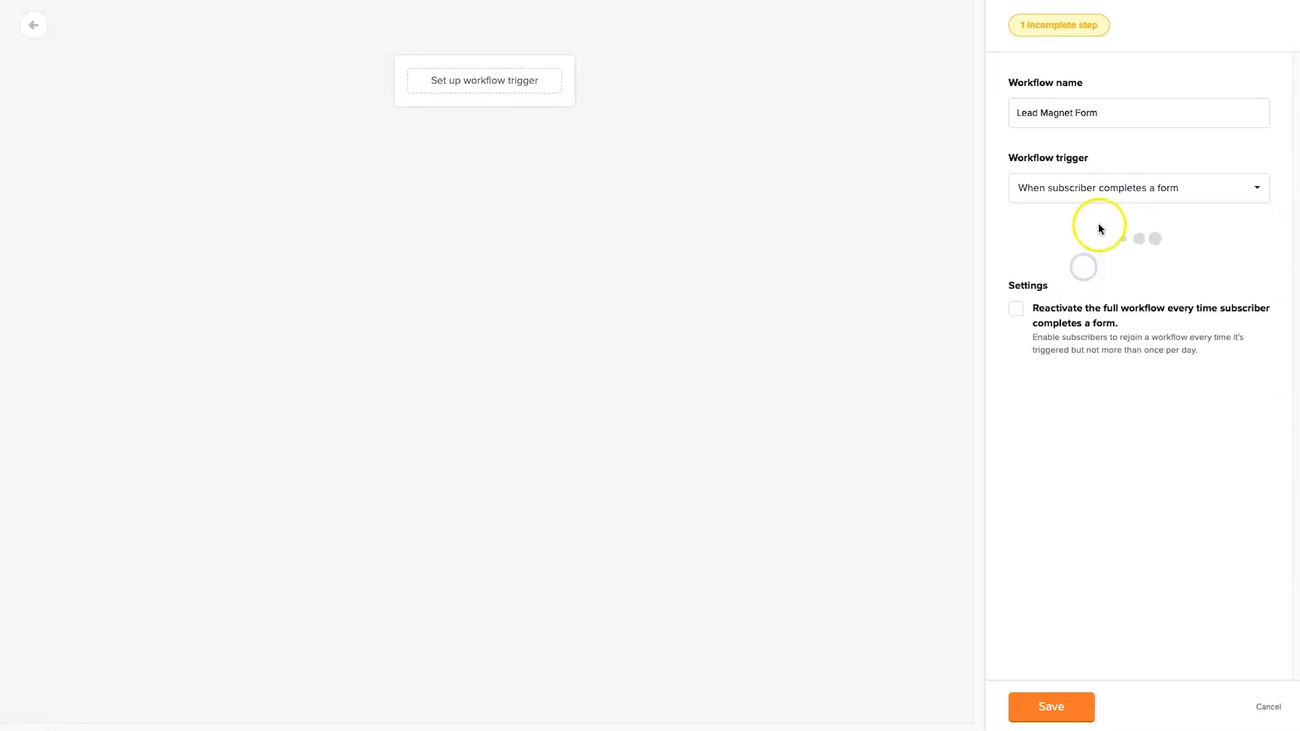
click(1082, 259)
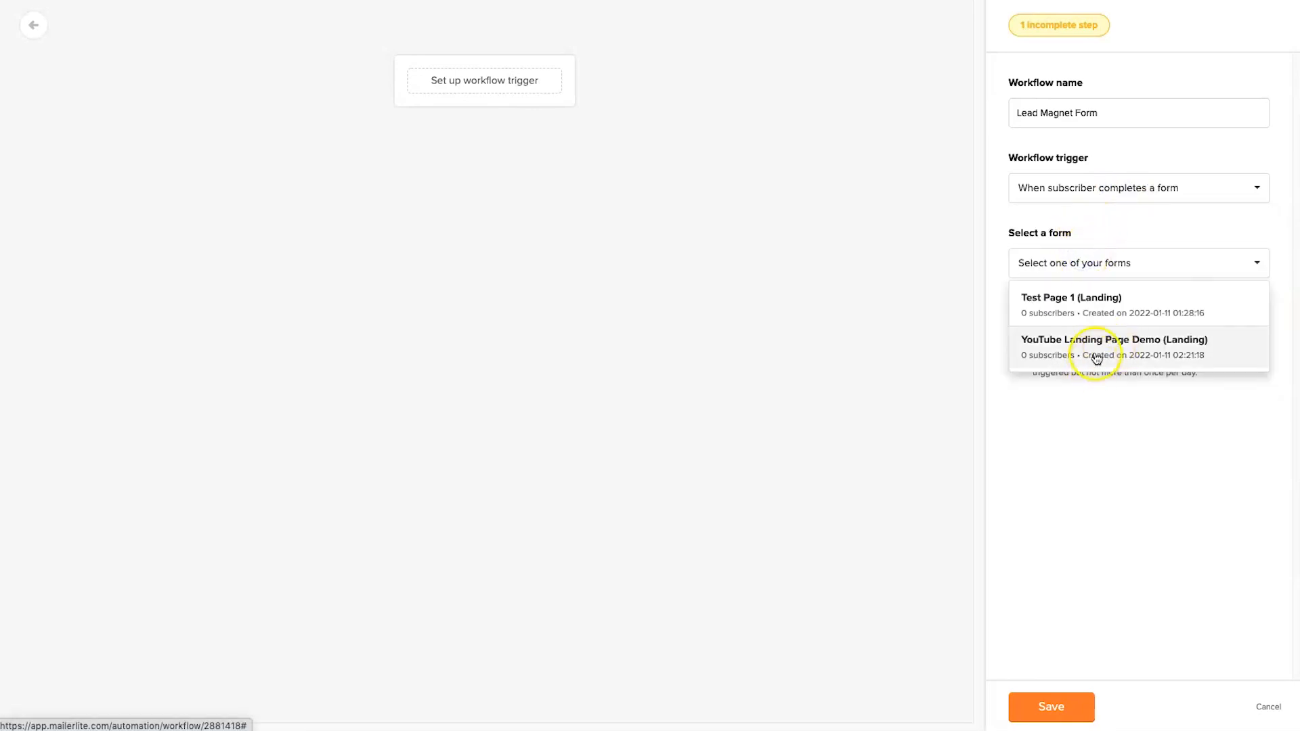
click(1156, 355)
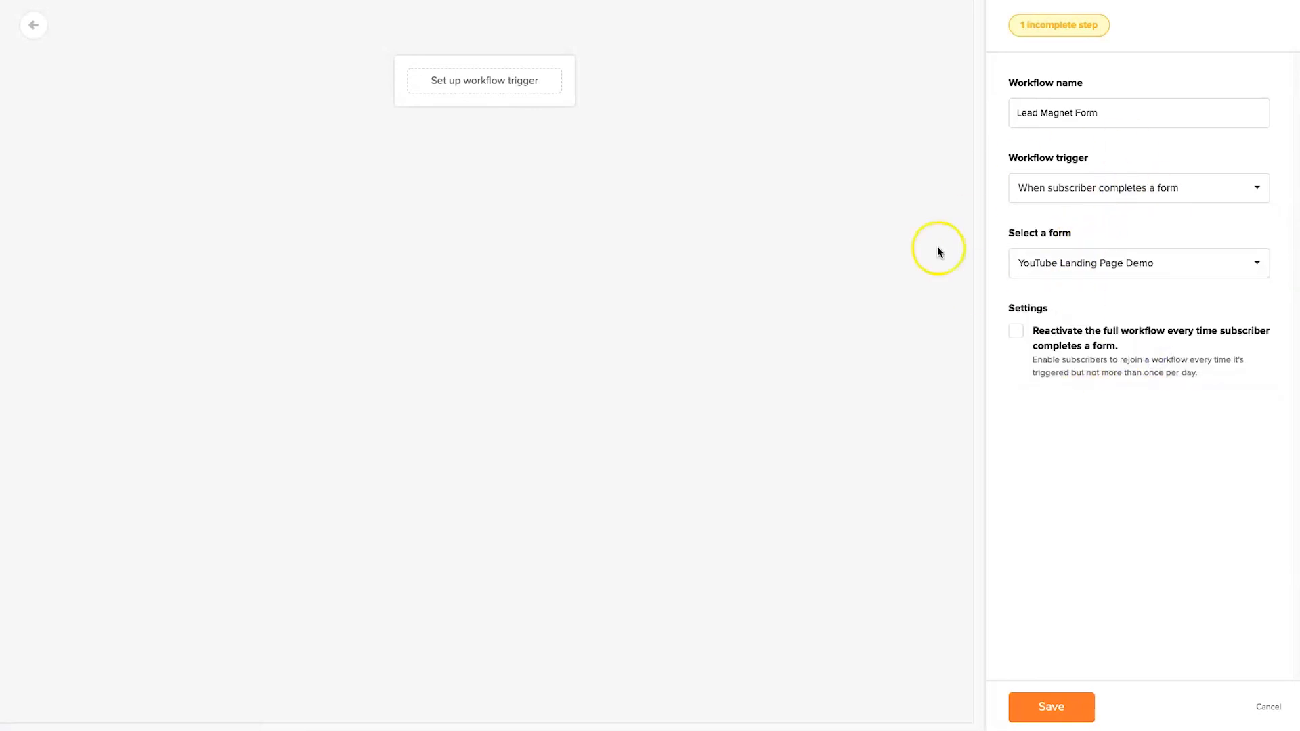
click(1051, 707)
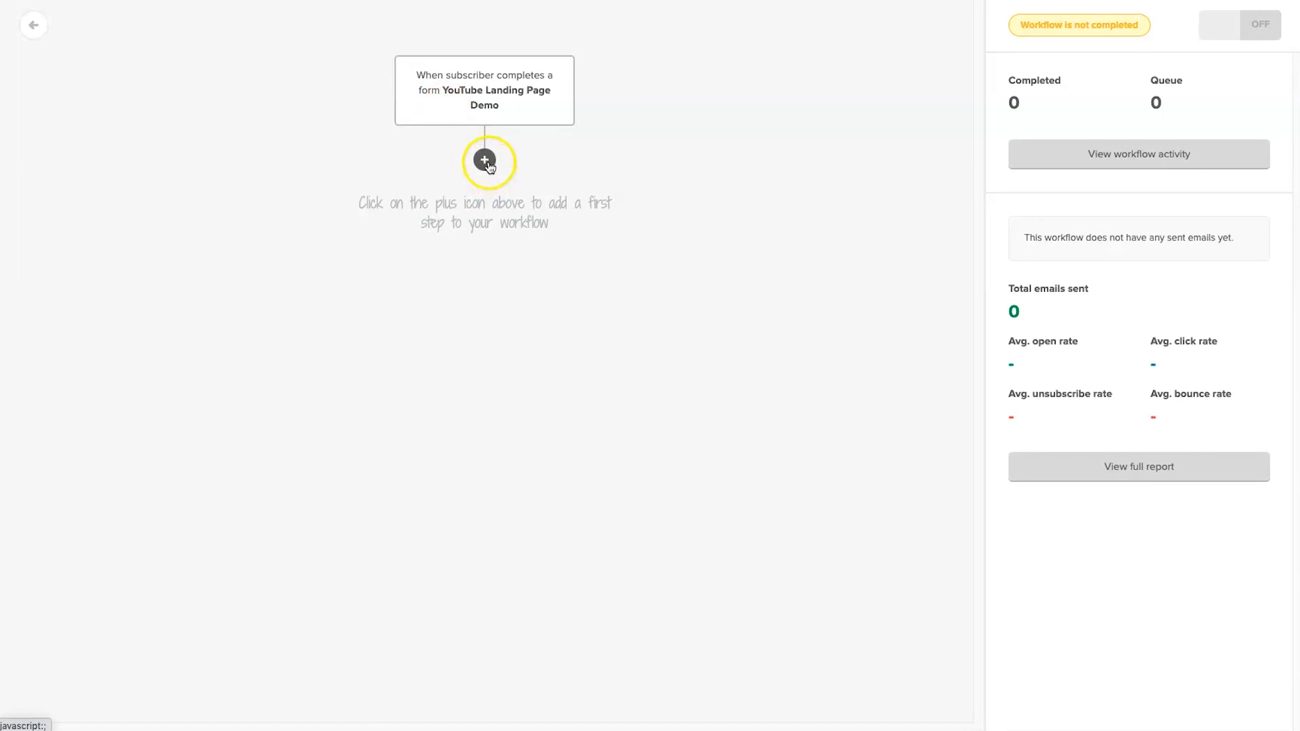
Add an email as the first step after the workflow trigger and look at the options for a following step
click(485, 160)
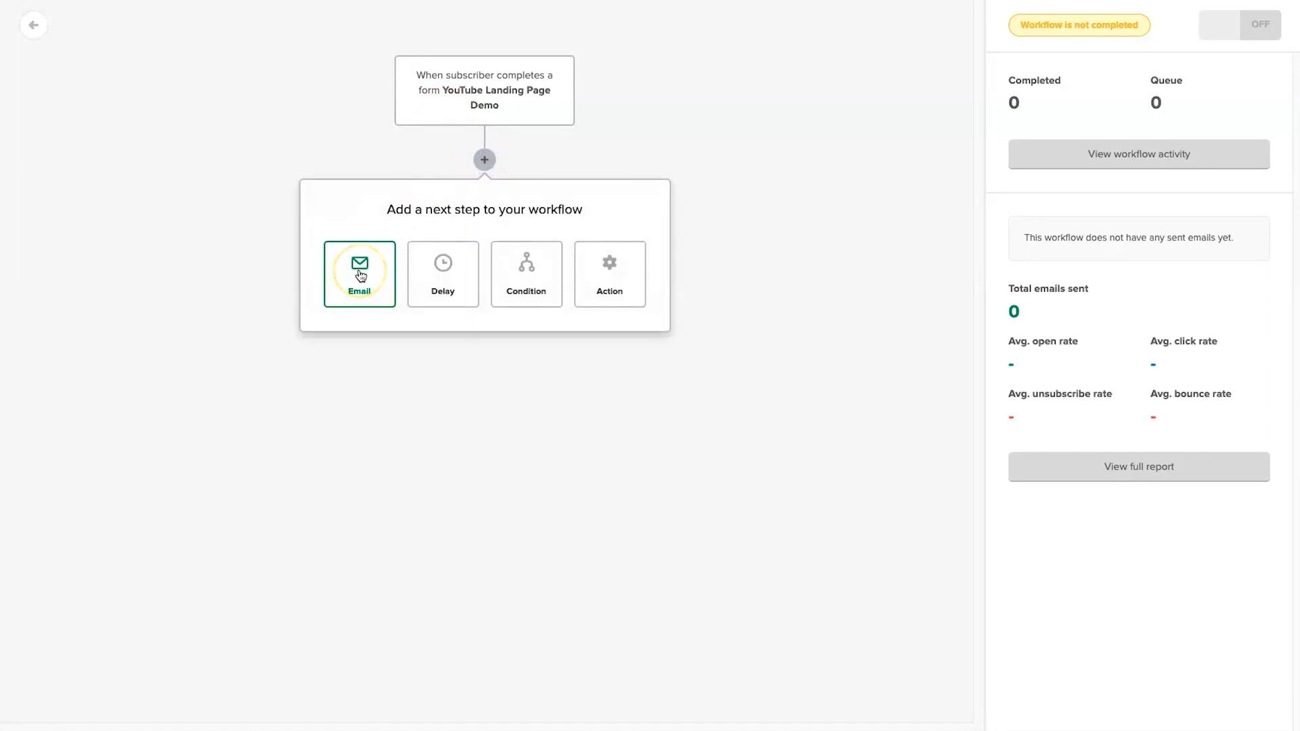
click(359, 274)
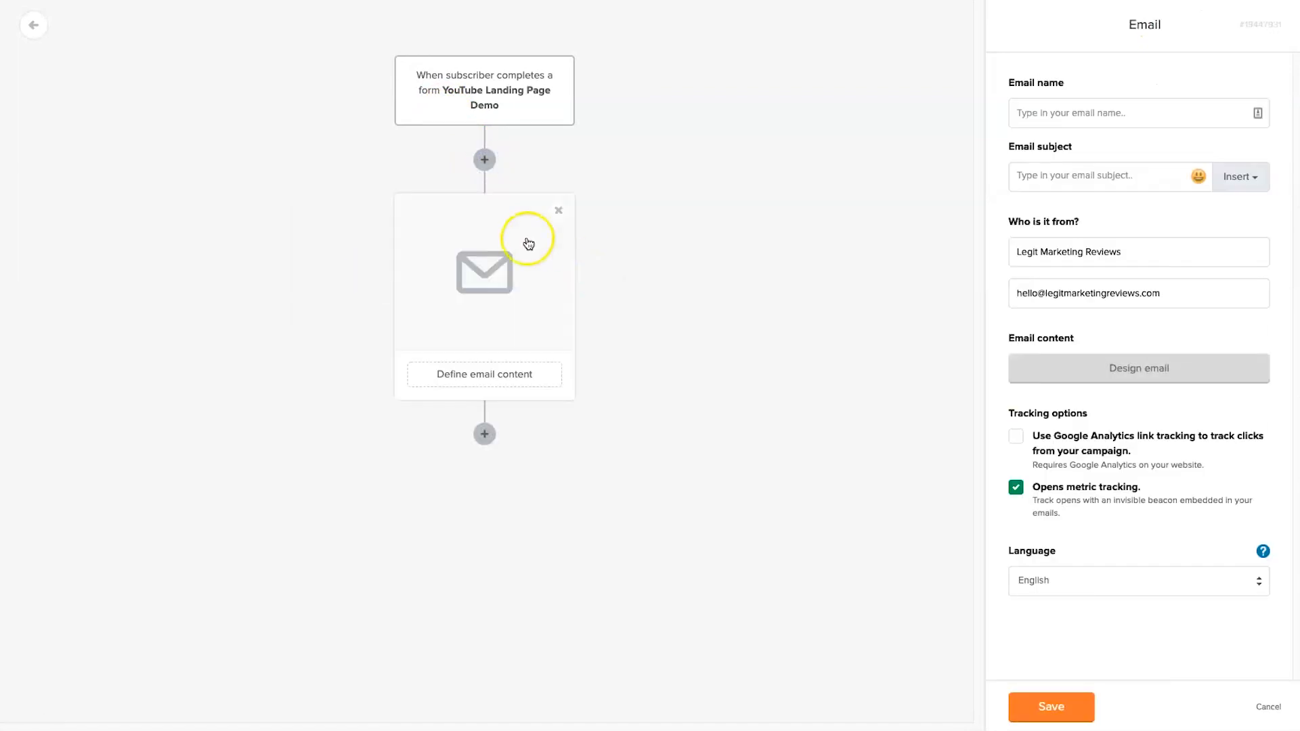
click(485, 432)
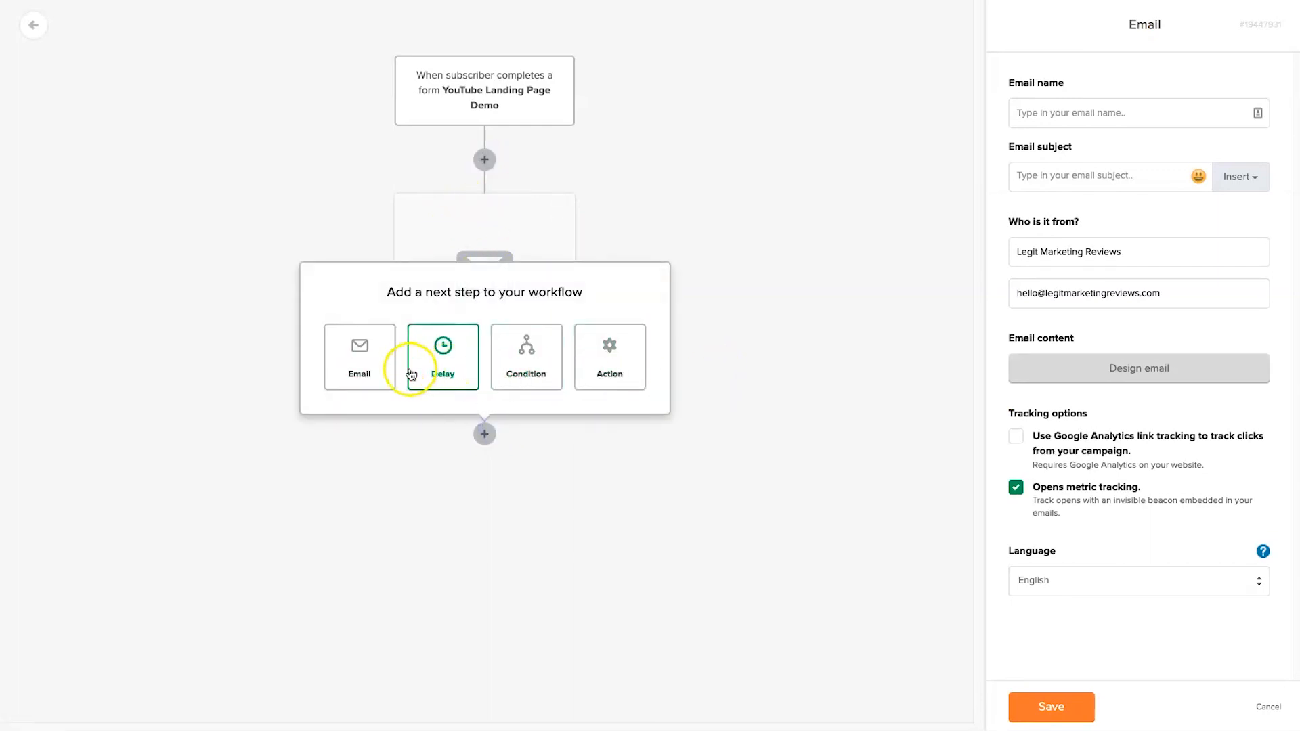
click(790, 428)
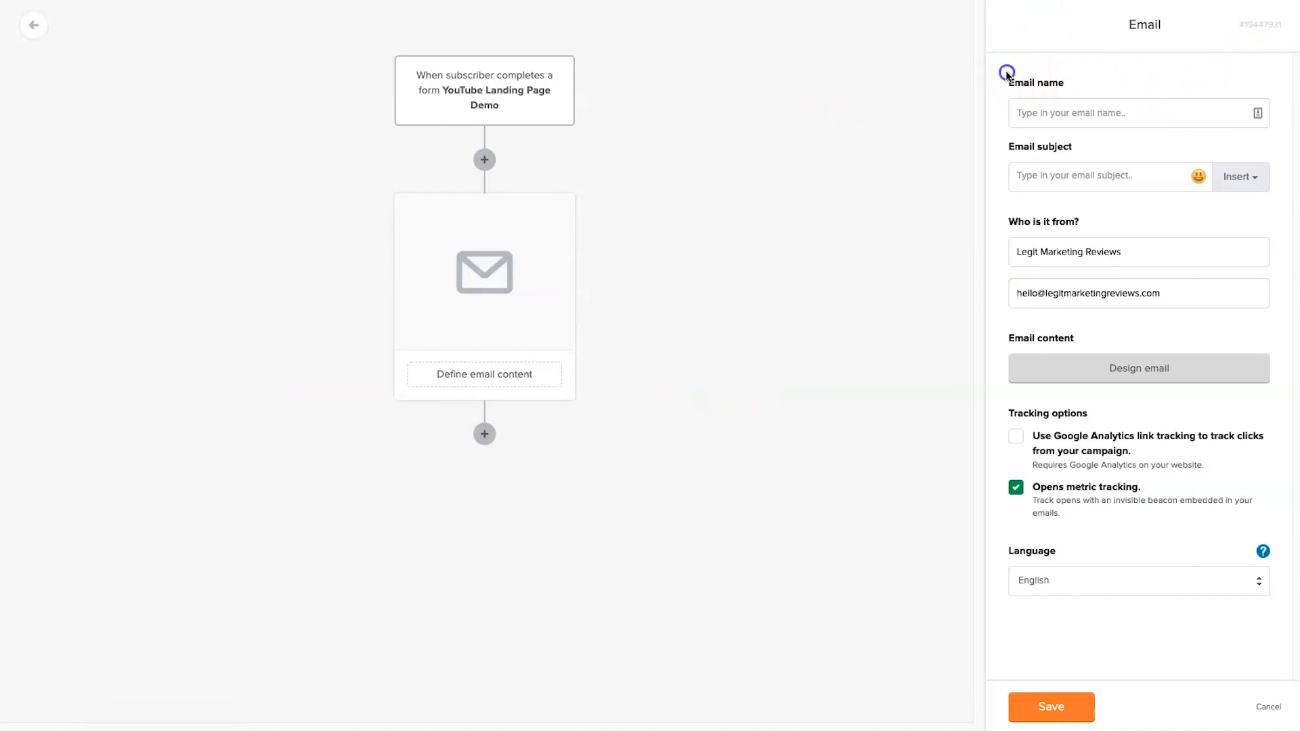
Name the email Free Lead magnet and set its subject to "Your free lead magnet has arrived"
drag(1005, 80, 1068, 81)
click(1095, 107)
text(G)
key(shift+Right)
key(BackSpace)
click(1026, 176)
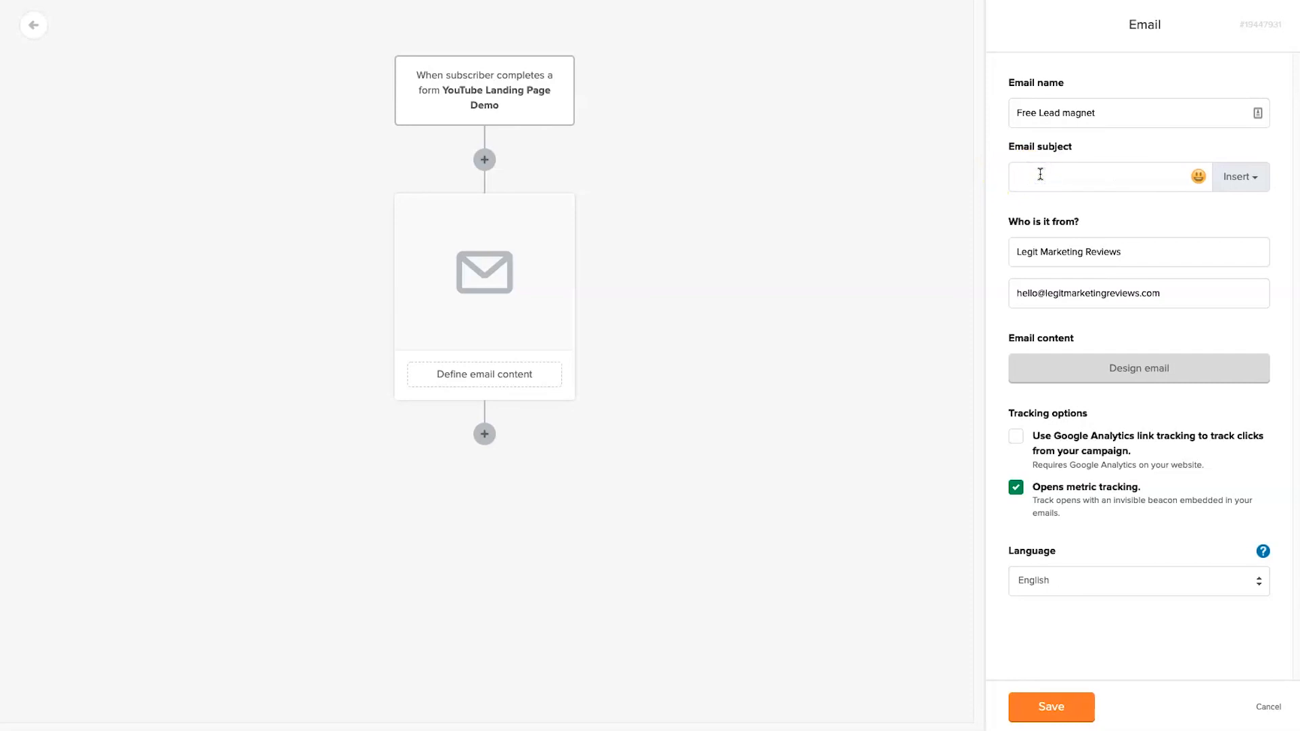
text(Your)
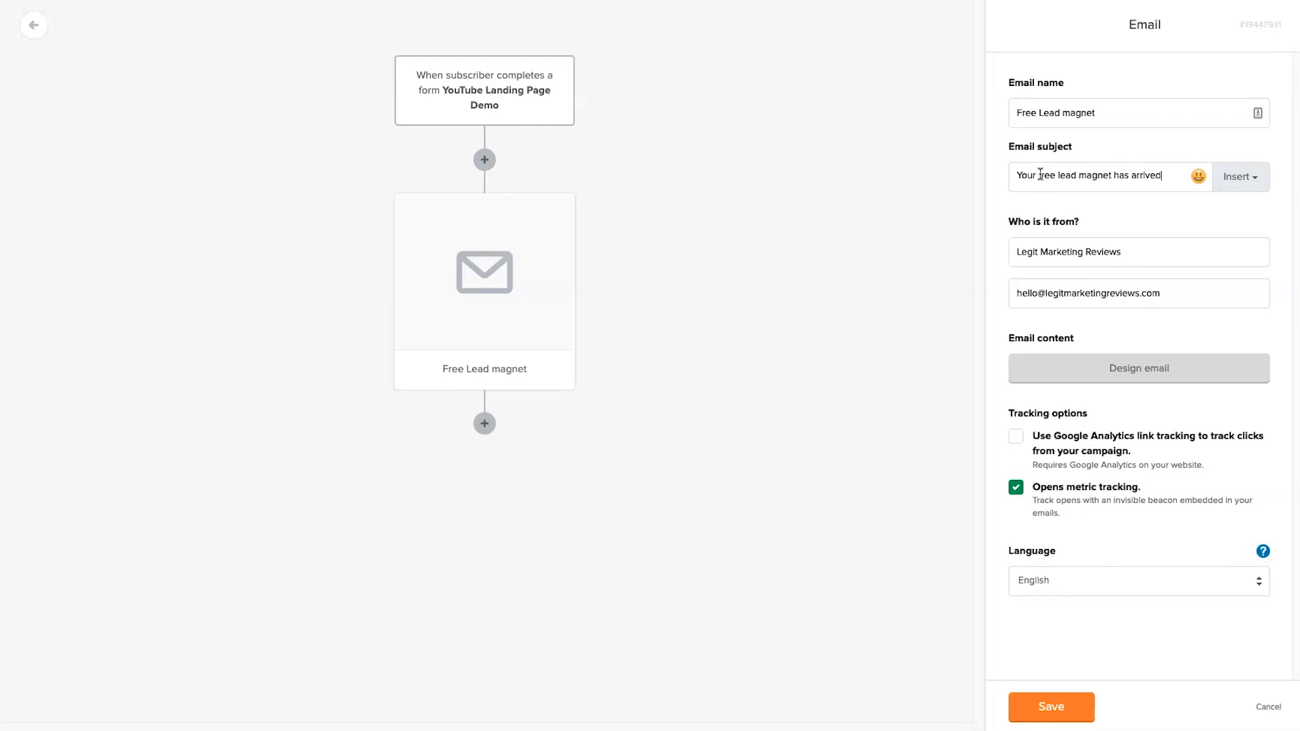
text( free lead magnet has arrived)
Add the subscriber's name variable and a smiling emoji to the email subject
click(1252, 180)
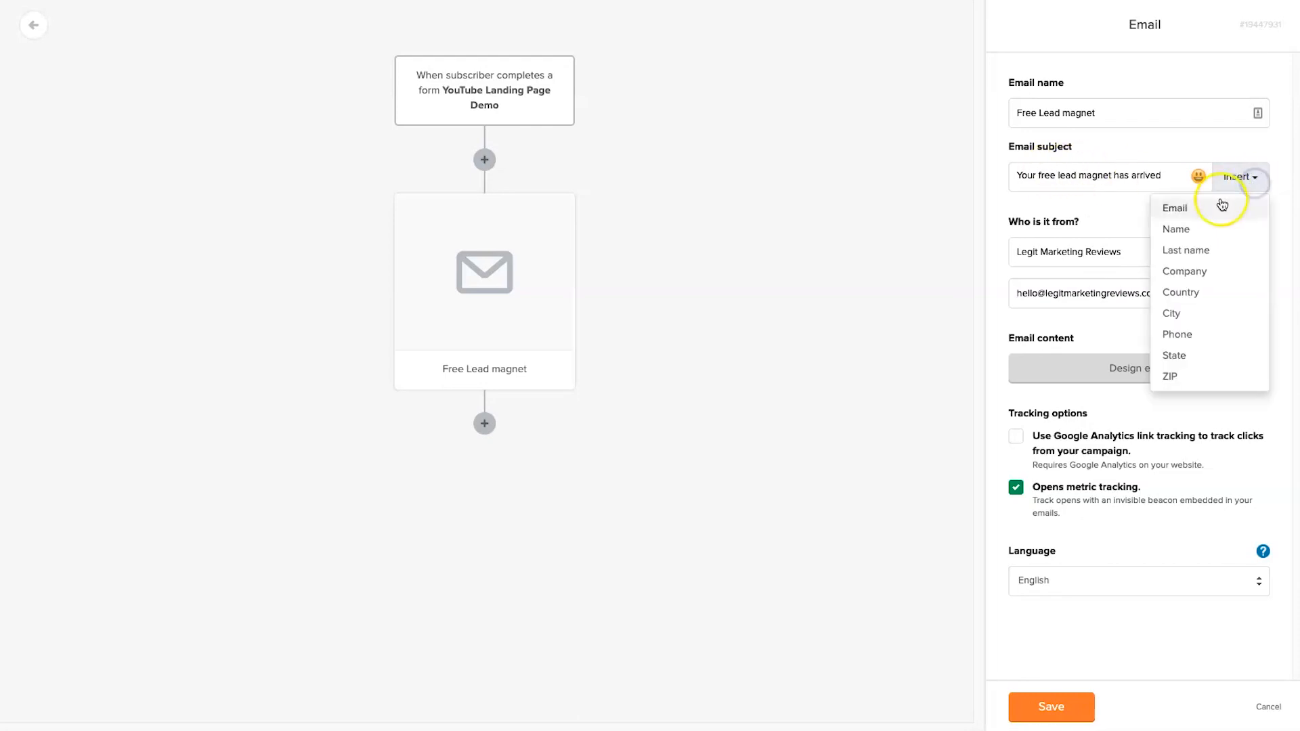
click(1178, 229)
click(1197, 176)
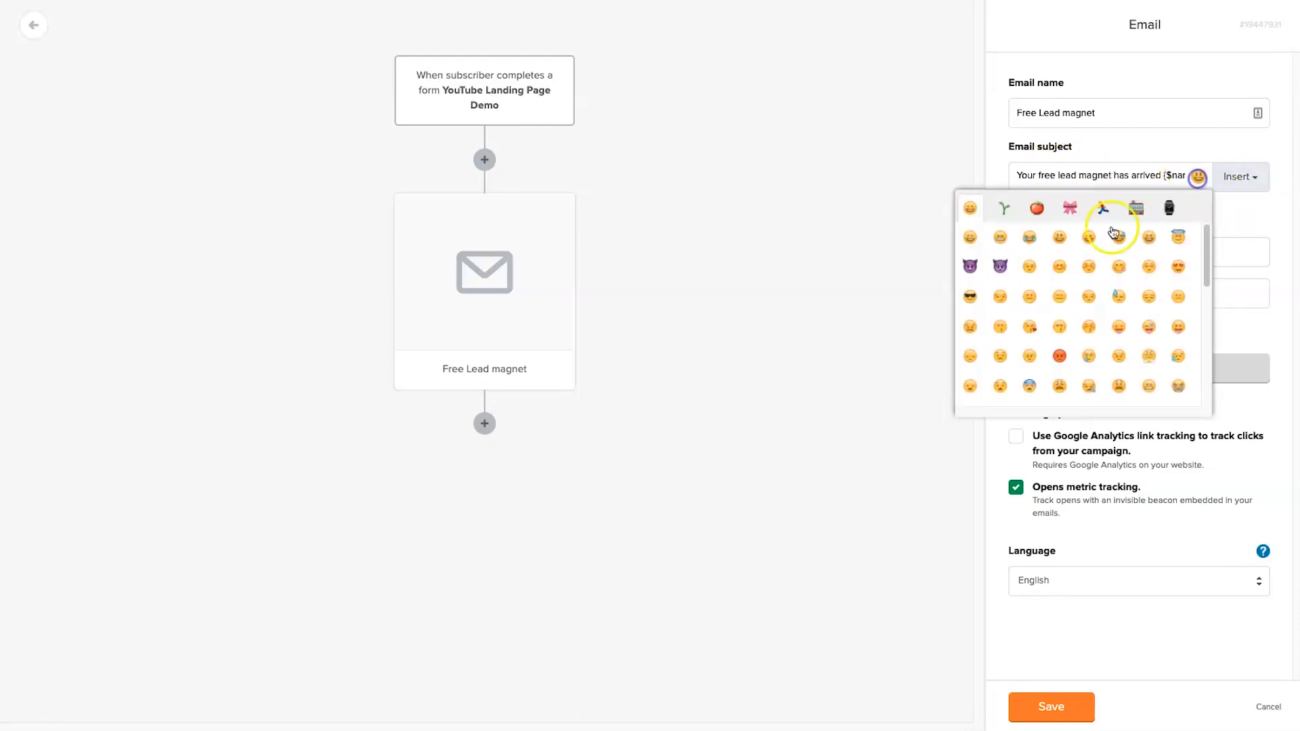
click(977, 211)
click(1236, 241)
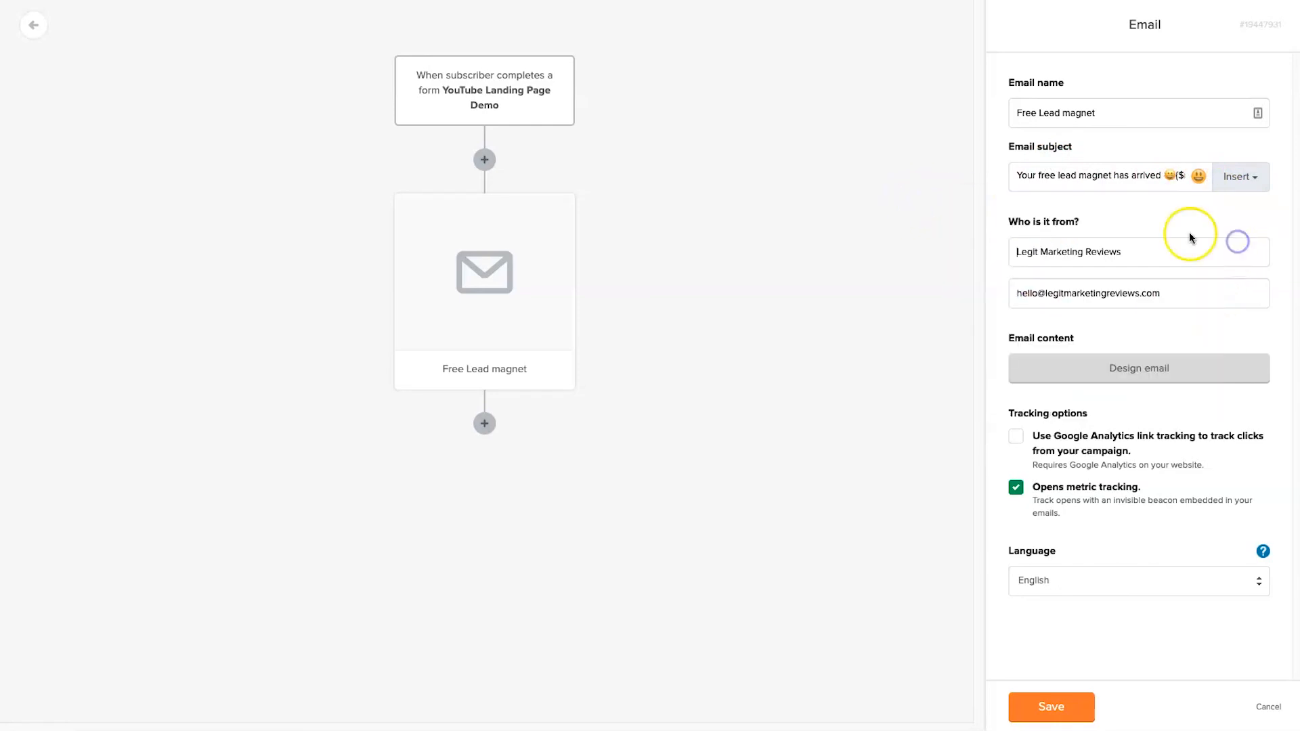
Check the email's sender details and opens metric tracking, and save the email step
drag(1115, 252, 983, 253)
click(1107, 255)
click(1085, 493)
click(1068, 707)
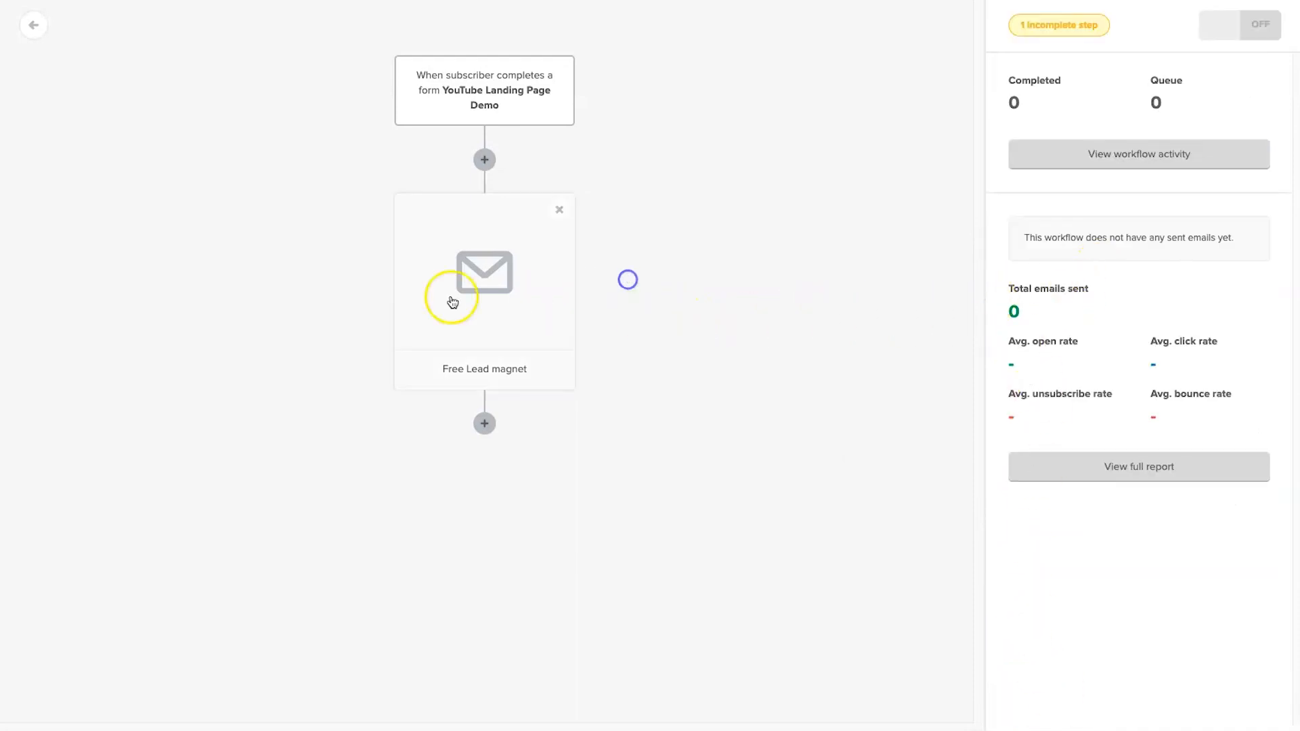
Reopen the Free Lead magnet email, start designing its content and look over the available editor types
click(446, 299)
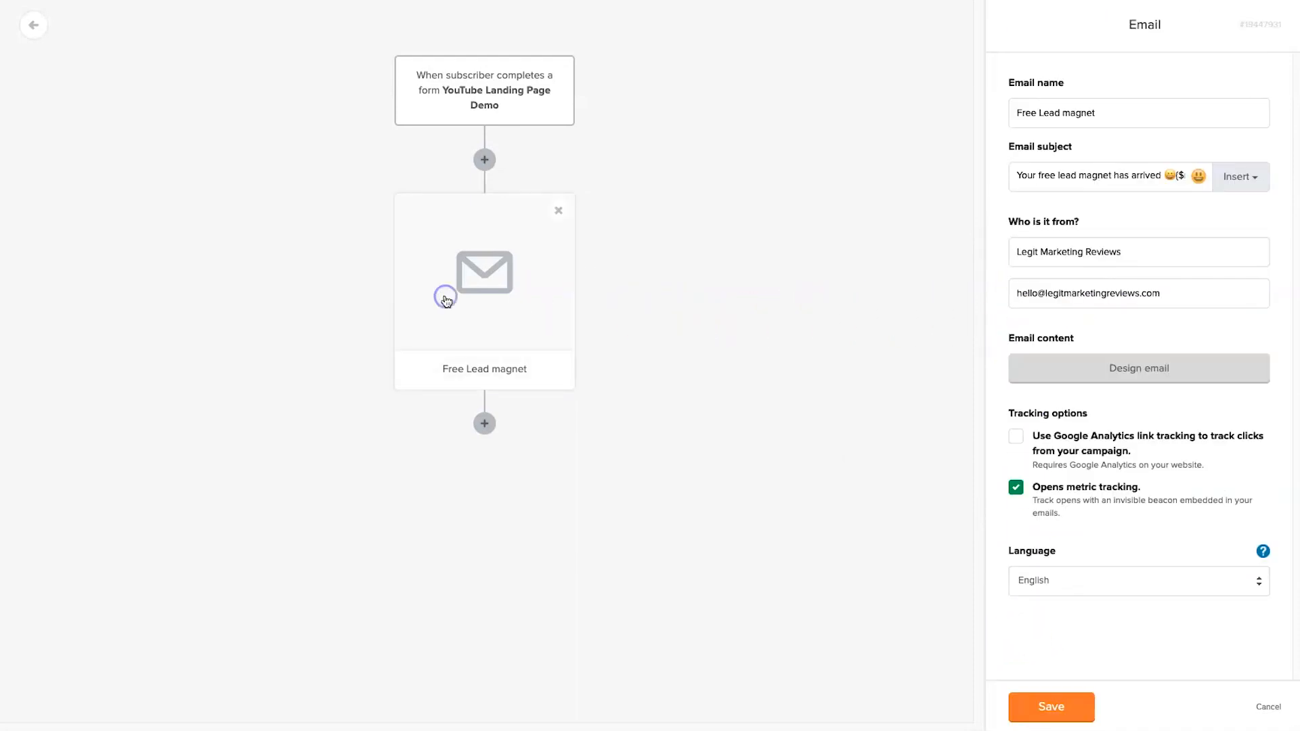
drag(981, 329, 1085, 337)
click(1086, 337)
click(1111, 364)
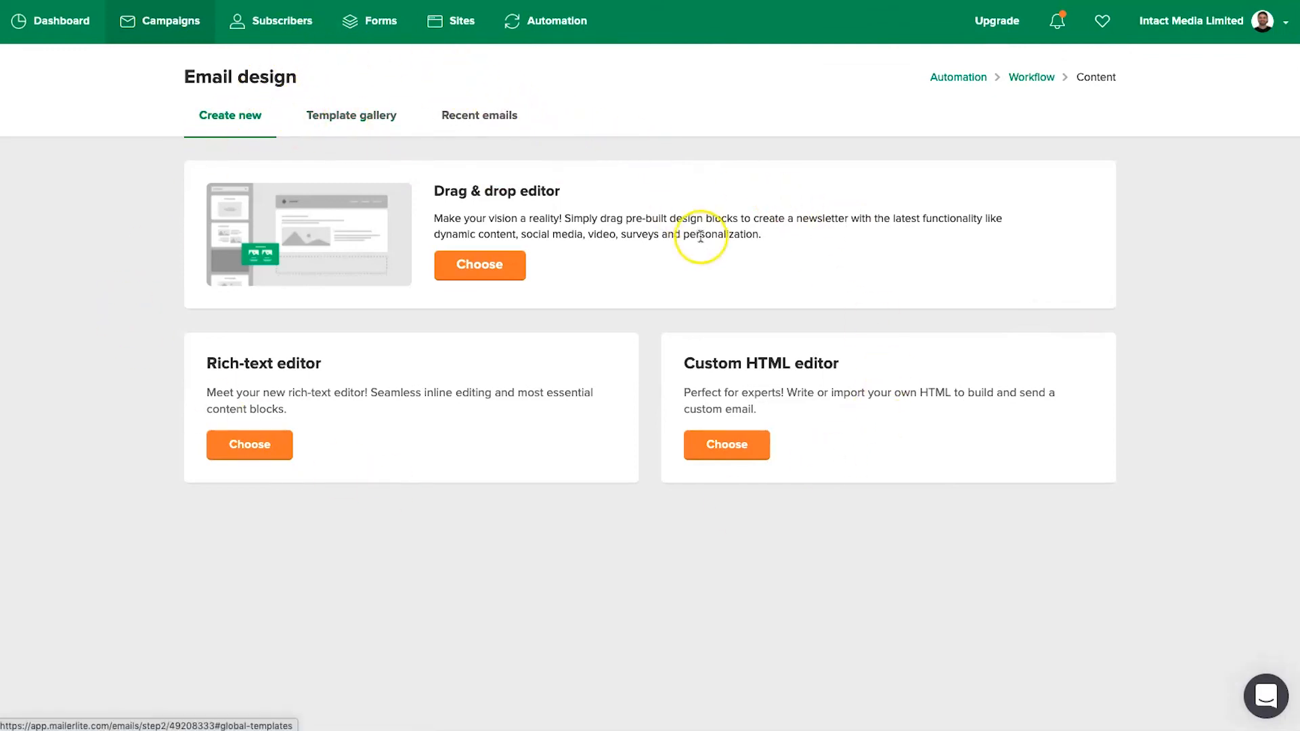
drag(450, 190, 591, 189)
click(591, 189)
click(285, 379)
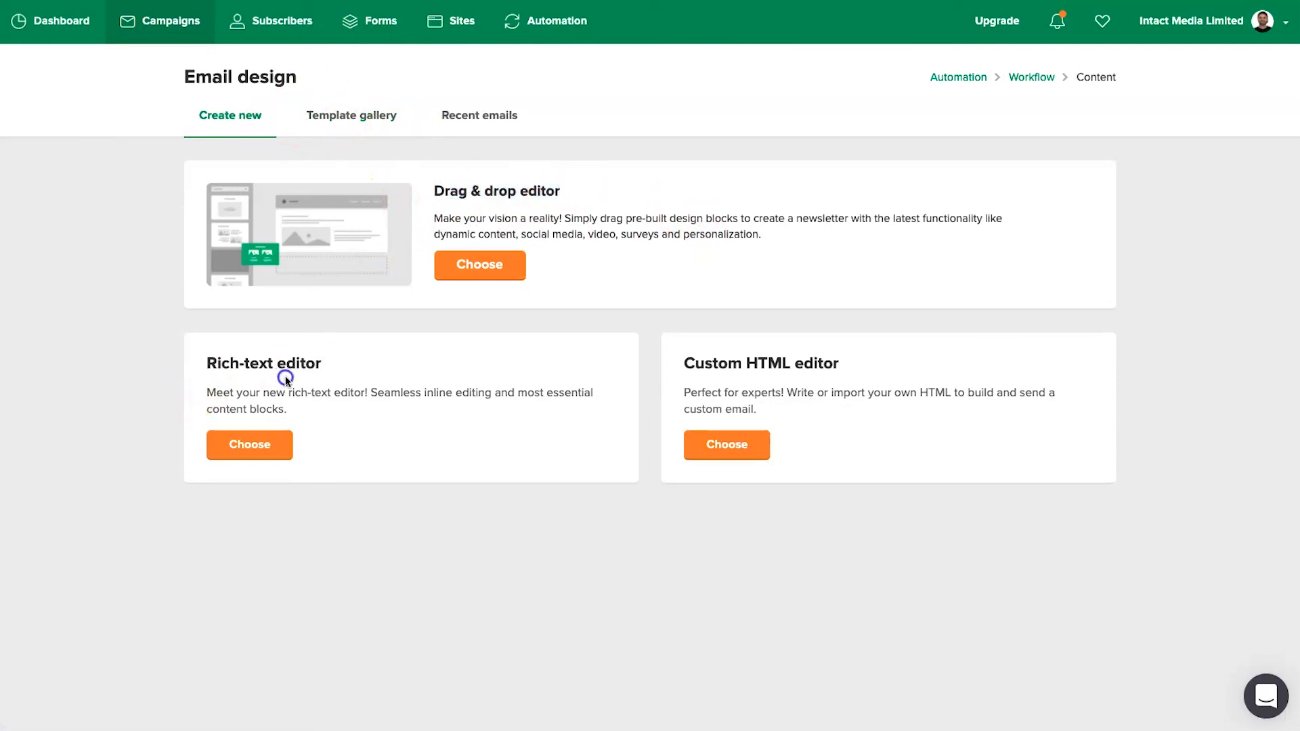
drag(937, 348, 711, 360)
Use the recent email Jan Give Away Everything as the design for the automation email
click(370, 114)
click(454, 123)
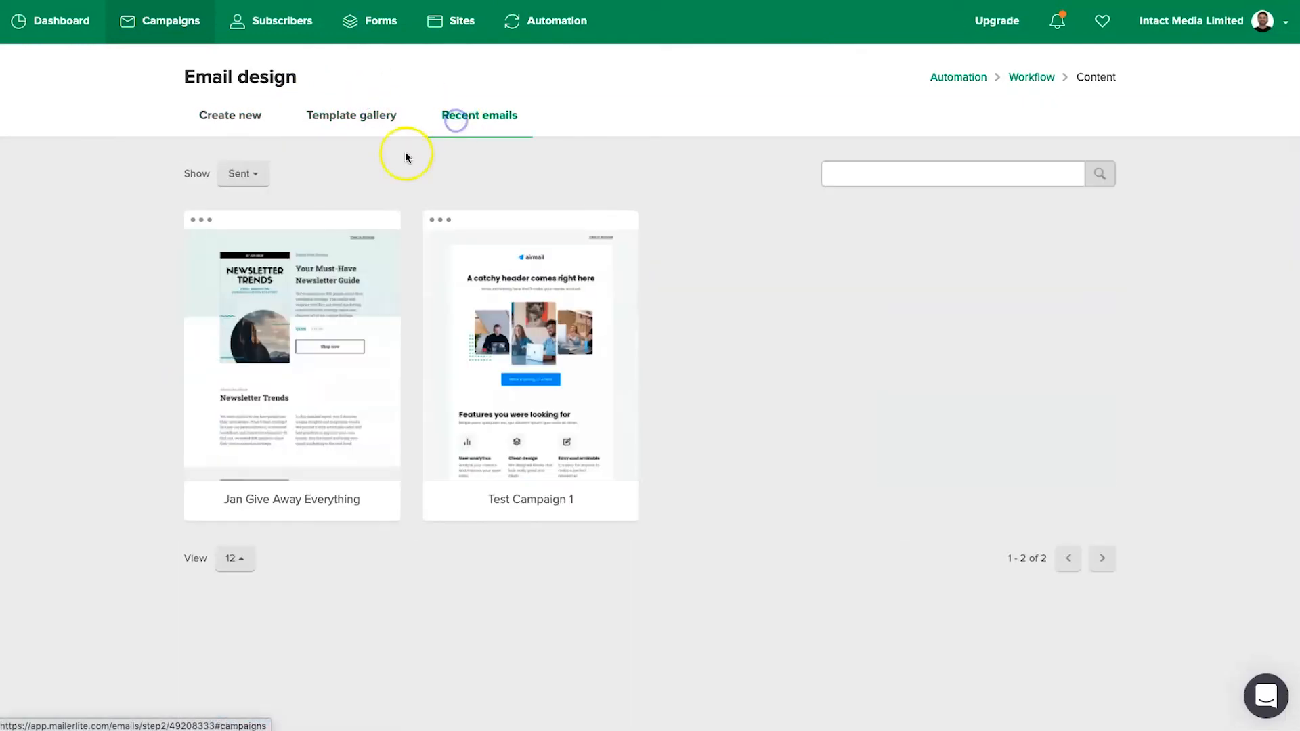
mouse_move(214, 449)
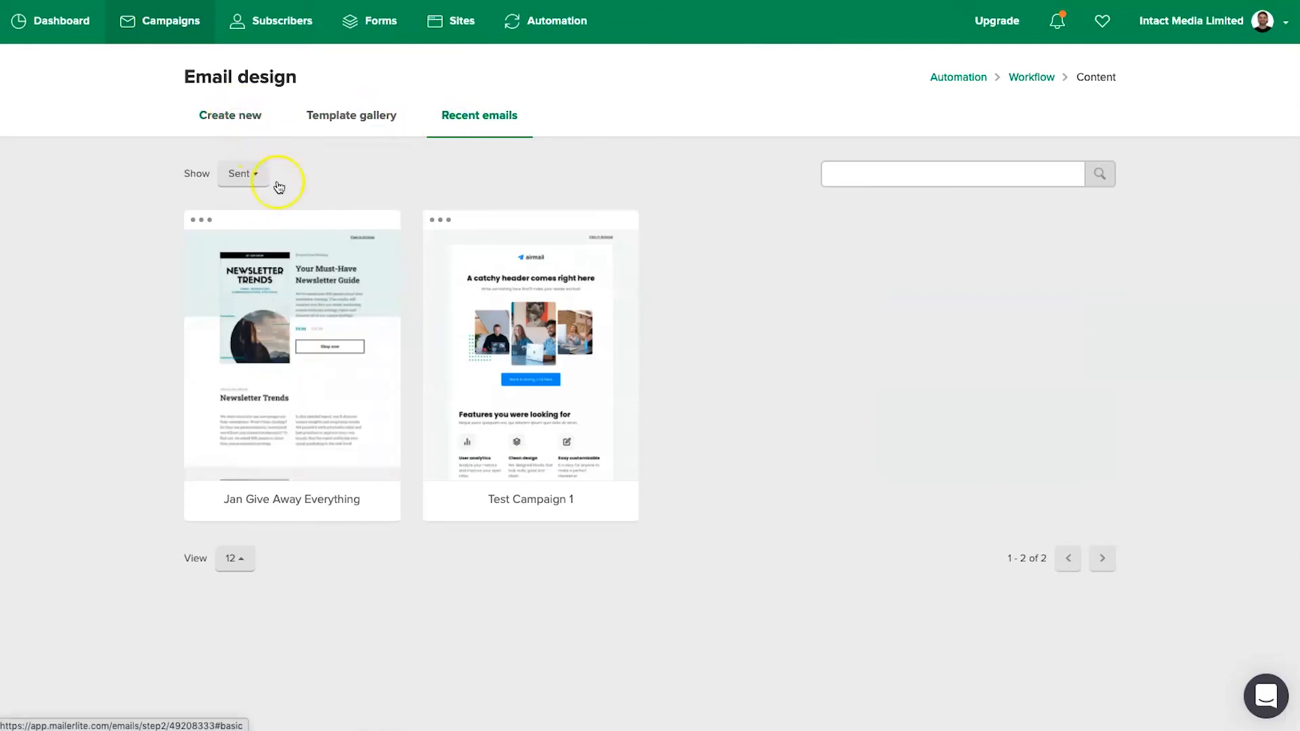
click(319, 375)
click(306, 370)
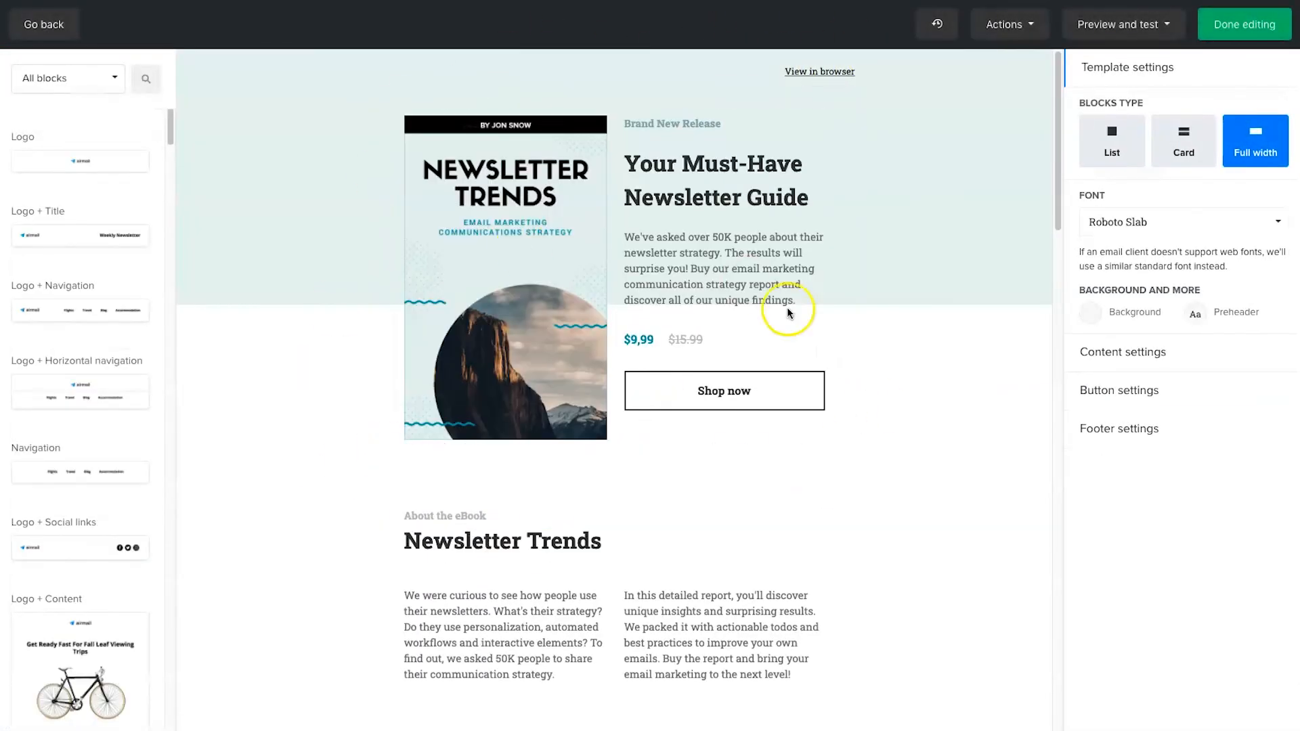
Look through the newsletter design and finish editing it to return to the workflow
scroll(609, 474, down, 8)
scroll(769, 355, up, 8)
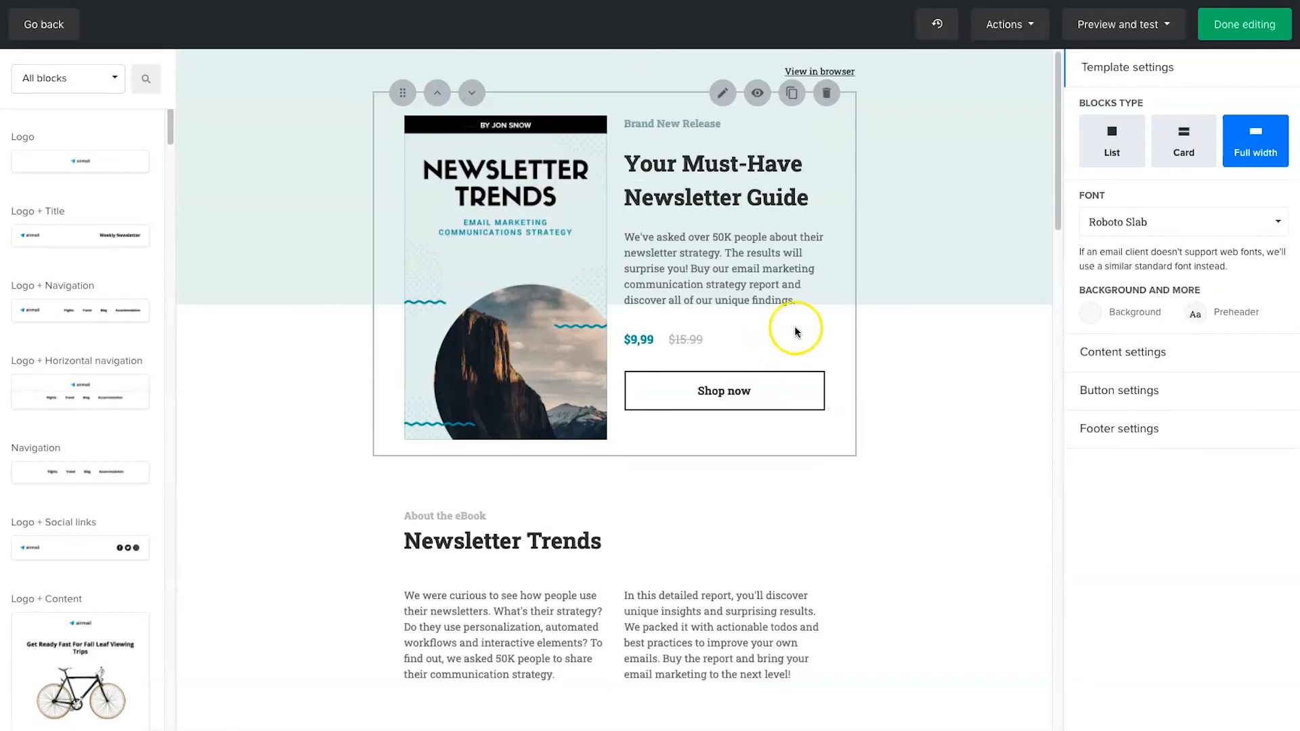
click(1244, 25)
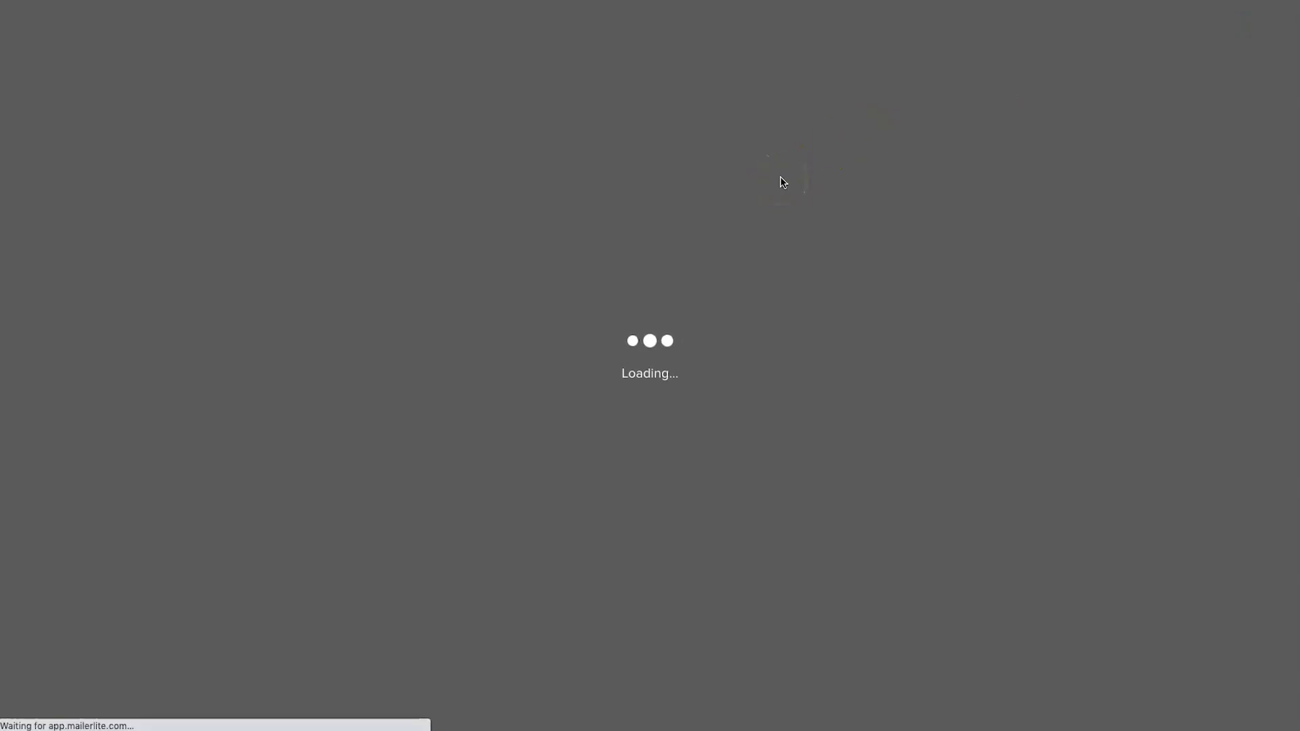
click(512, 146)
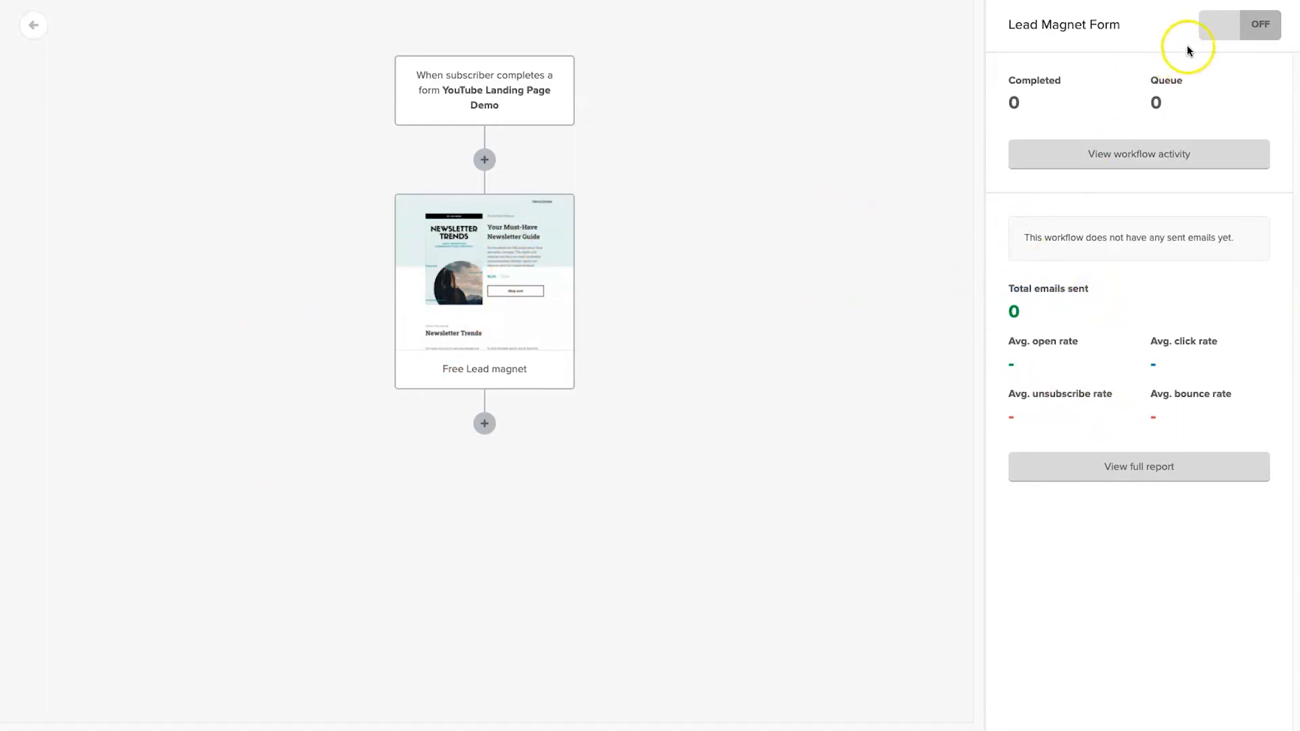
Turn on the Lead Magnet Form workflow and go back to the automation list
click(1216, 31)
click(1257, 27)
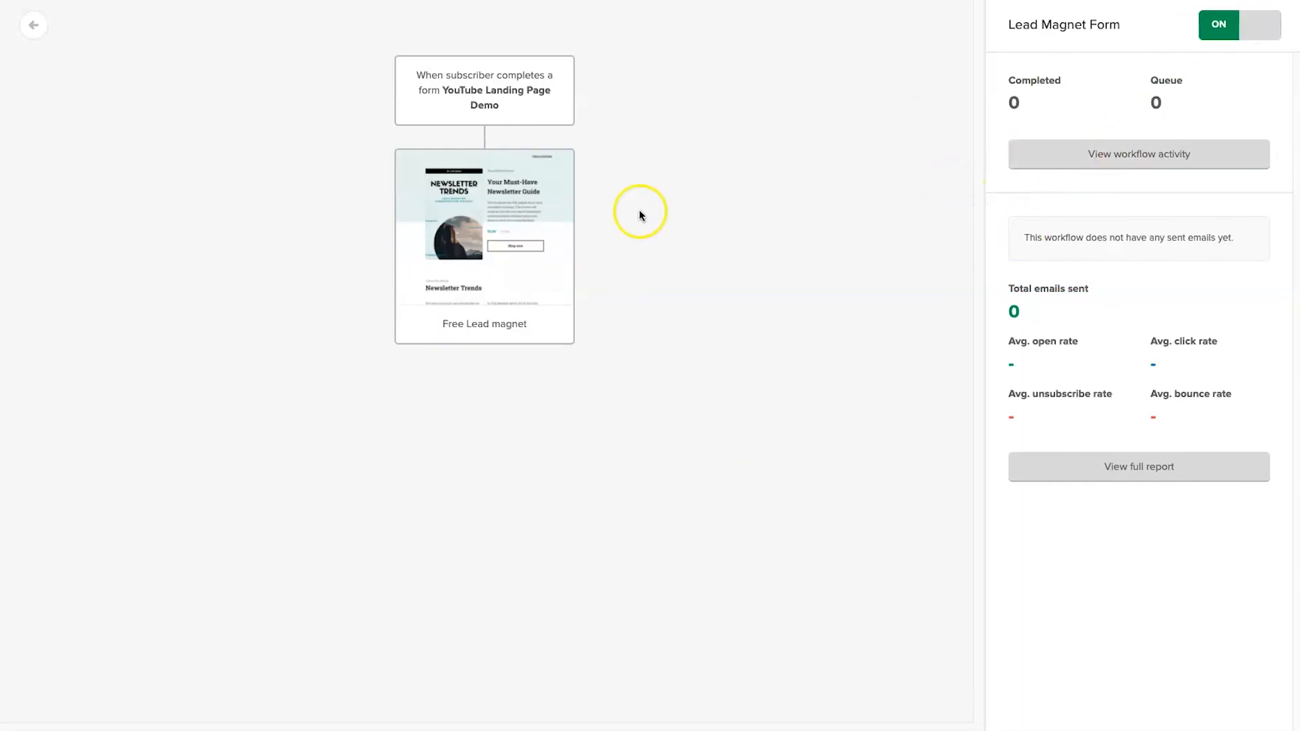
click(31, 27)
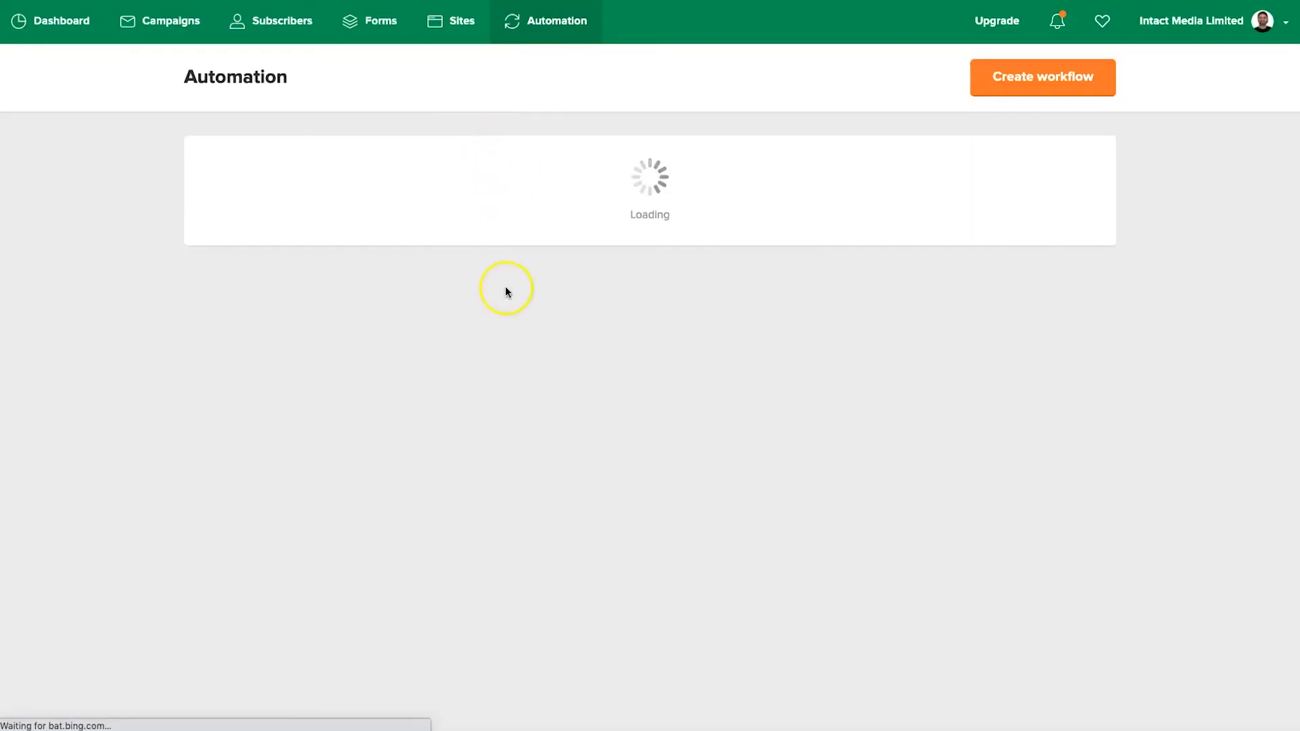